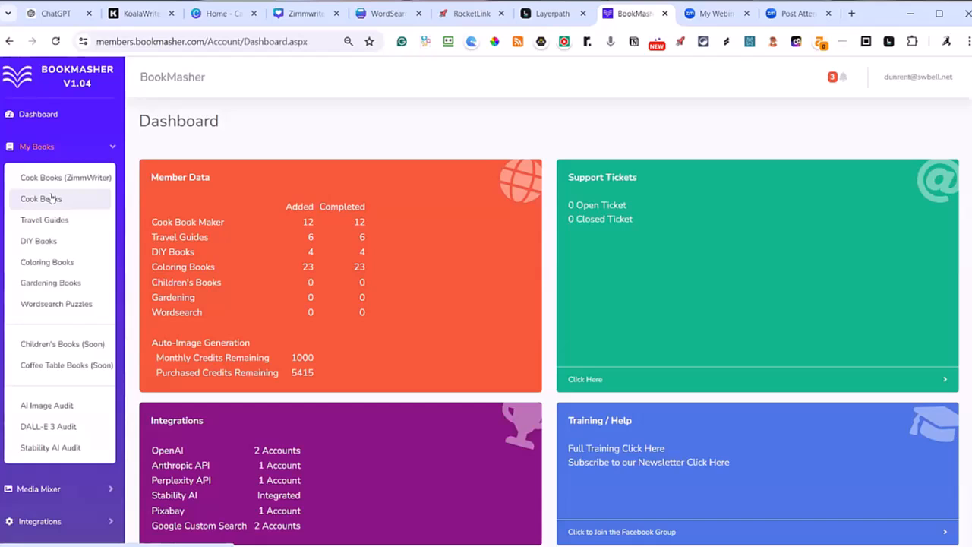
# Add a new Wordsearch Puzzles book and name it Zoo Animals.
pyautogui.click(44, 305)
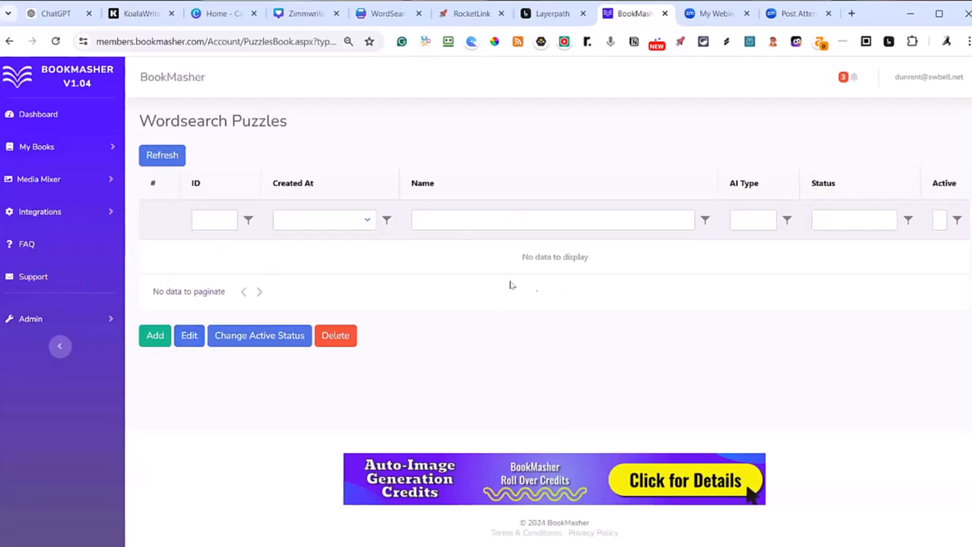
pyautogui.click(155, 338)
pyautogui.click(468, 202)
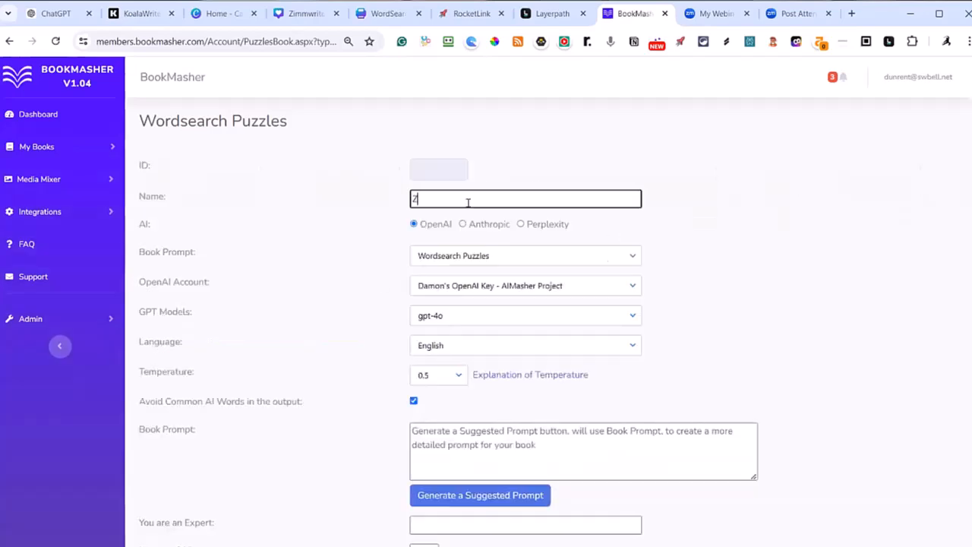
pyautogui.write('Zoo Animals')
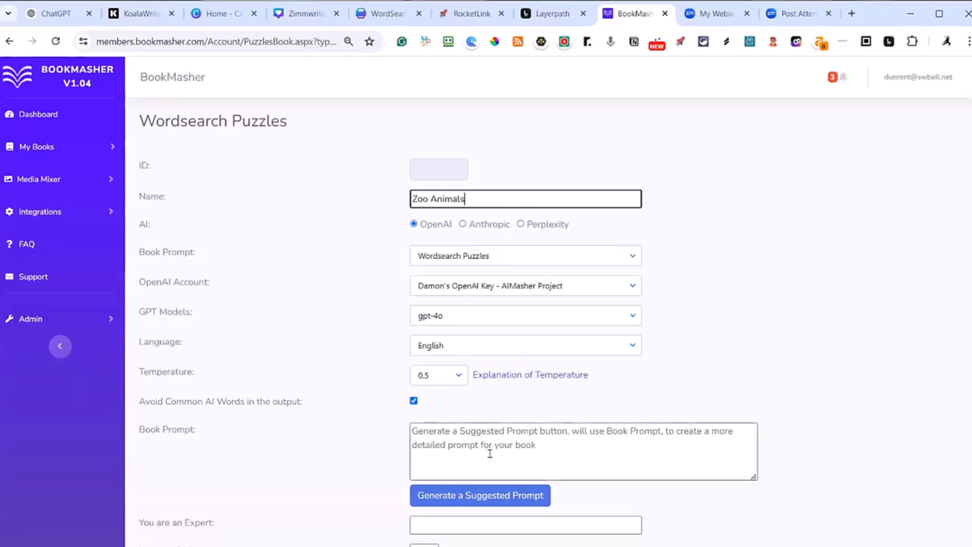
# Copy the book name Zoo Animals into the Book Prompt text and generate a suggested prompt, then regenerate it once.
pyautogui.scroll(-1, 403, 273)
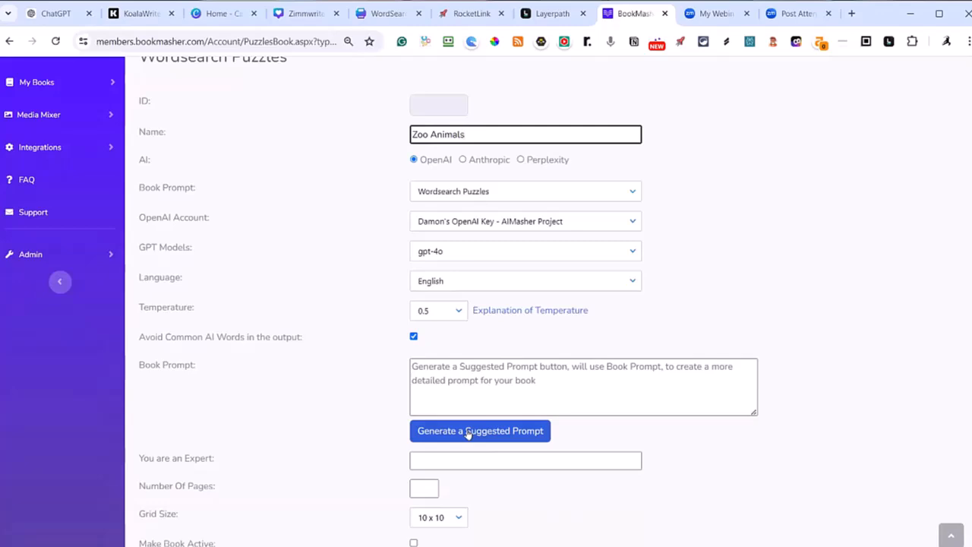
pyautogui.moveTo(465, 134); pyautogui.dragTo(386, 136)
pyautogui.hotkey('ctrl', 'c')
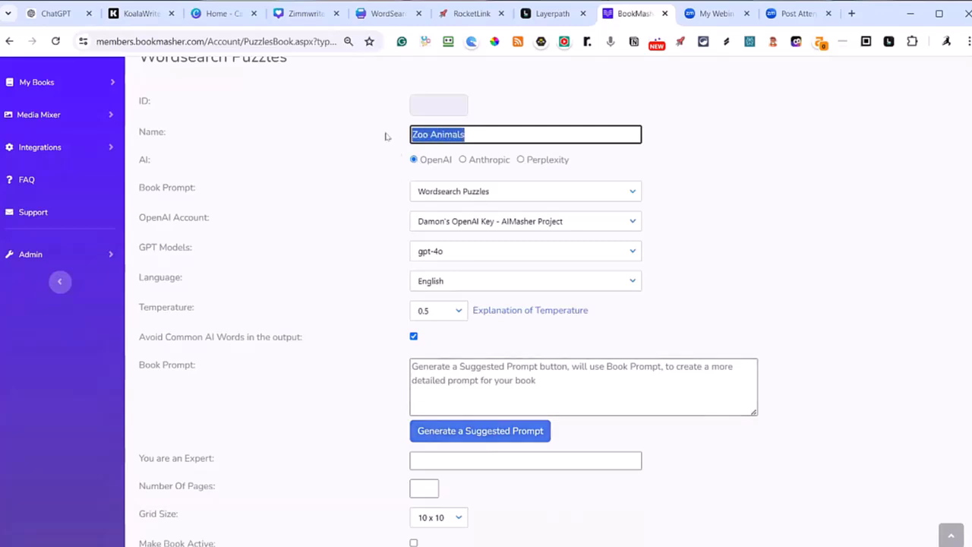
pyautogui.click(438, 367)
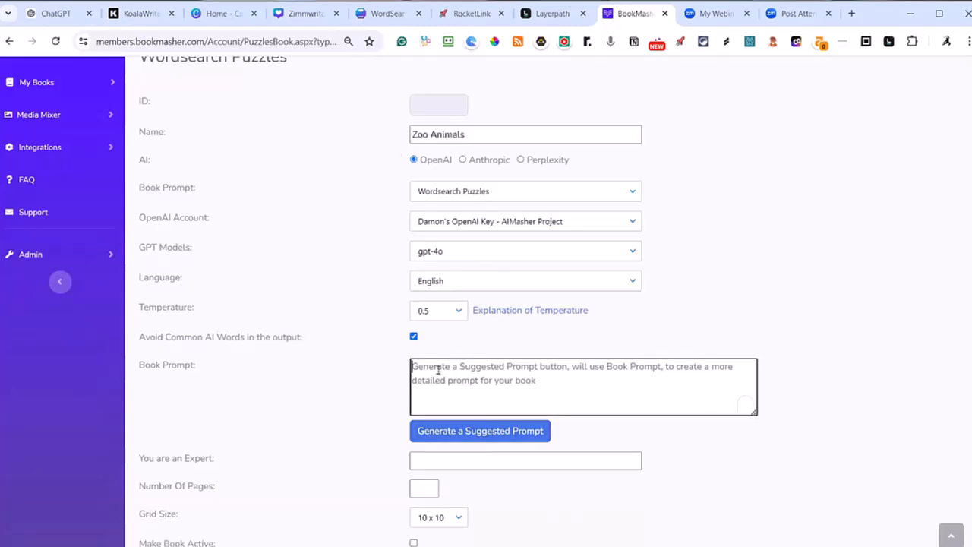
pyautogui.hotkey('ctrl', 'v')
pyautogui.click(476, 433)
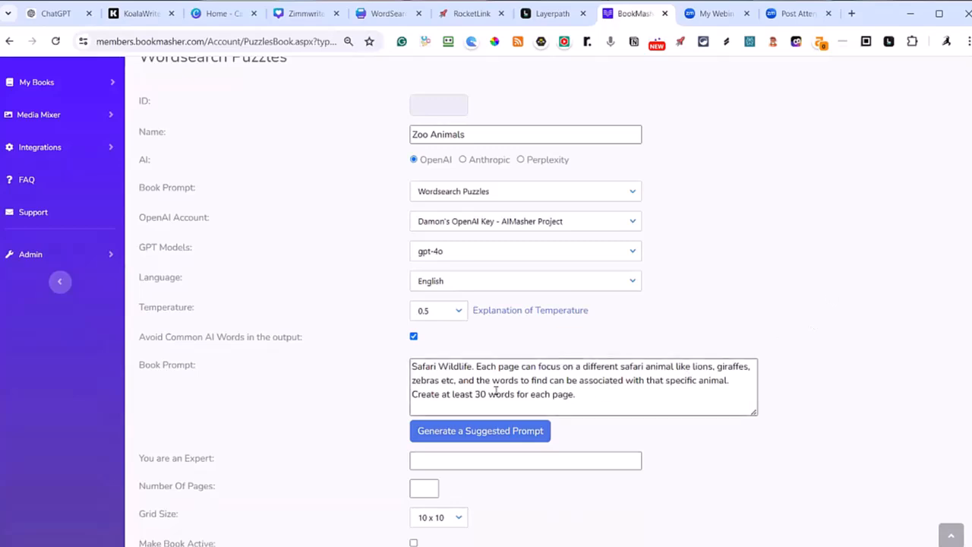
pyautogui.click(507, 433)
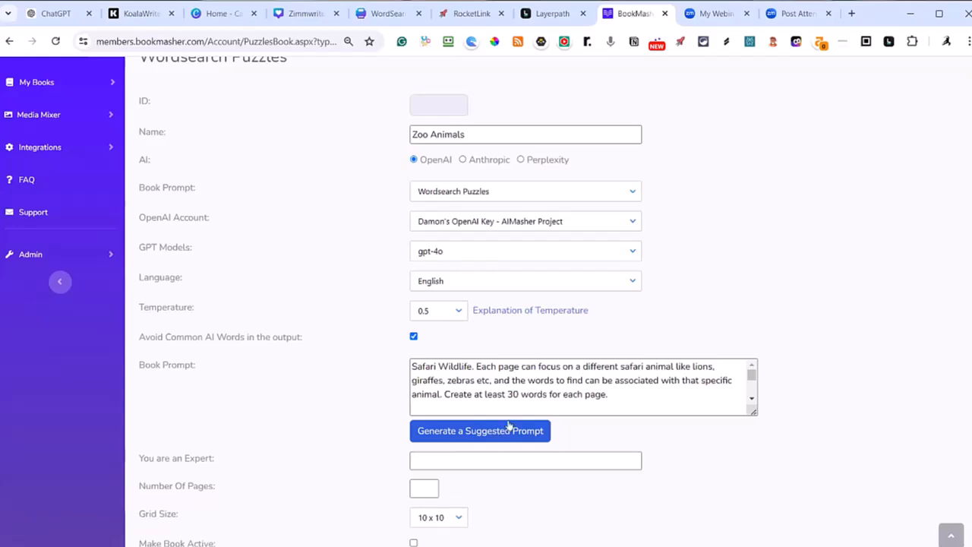
# Replace the suggested text in the Book Prompt with just Zoo Animals and generate another suggestion.
pyautogui.moveTo(613, 394); pyautogui.dragTo(411, 370)
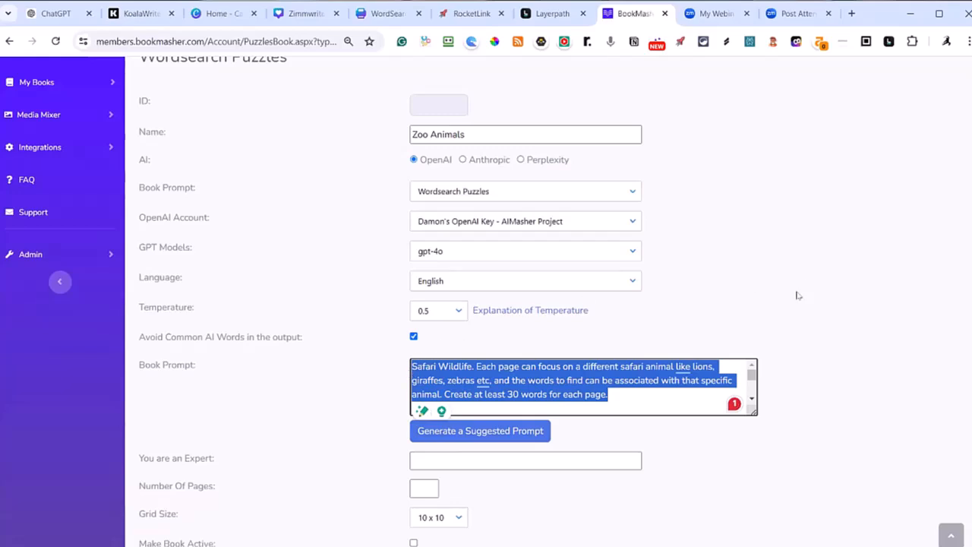
pyautogui.hotkey('ctrl', 'v')
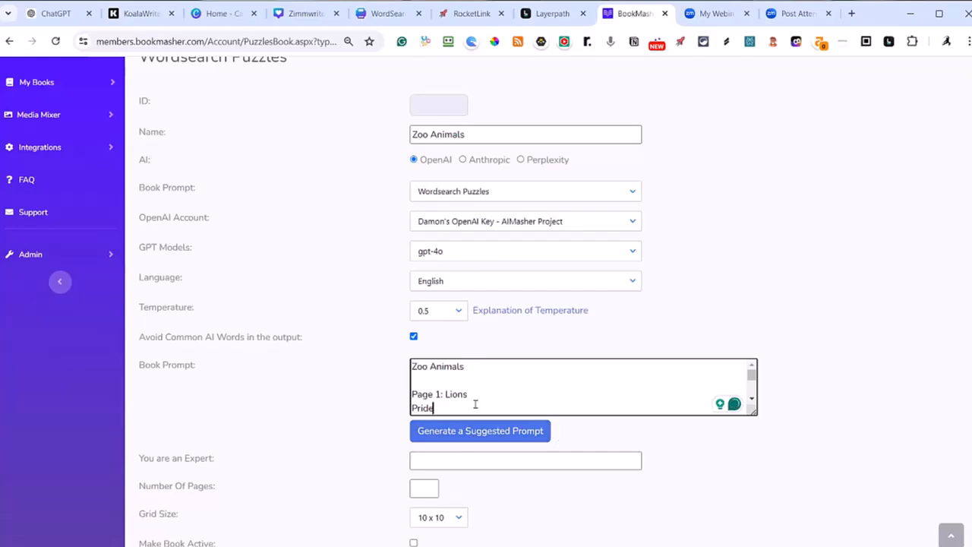
pyautogui.hotkey('ctrl', 'shift', 'End')
pyautogui.press('Delete')
pyautogui.click(518, 434)
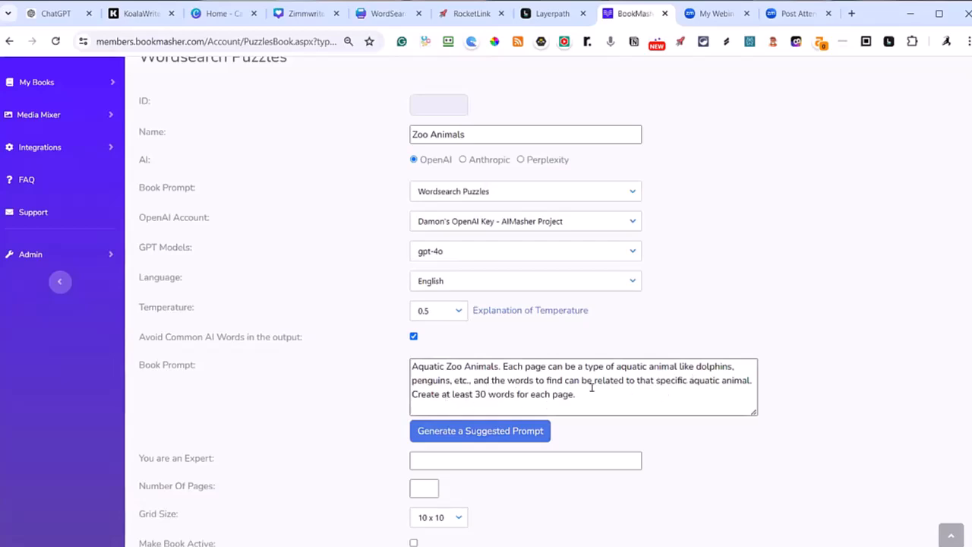
# Clear the aquatic animals suggestion, reenter Zoo Animals as the Book Prompt and generate a new suggested prompt.
pyautogui.moveTo(609, 393); pyautogui.dragTo(348, 358)
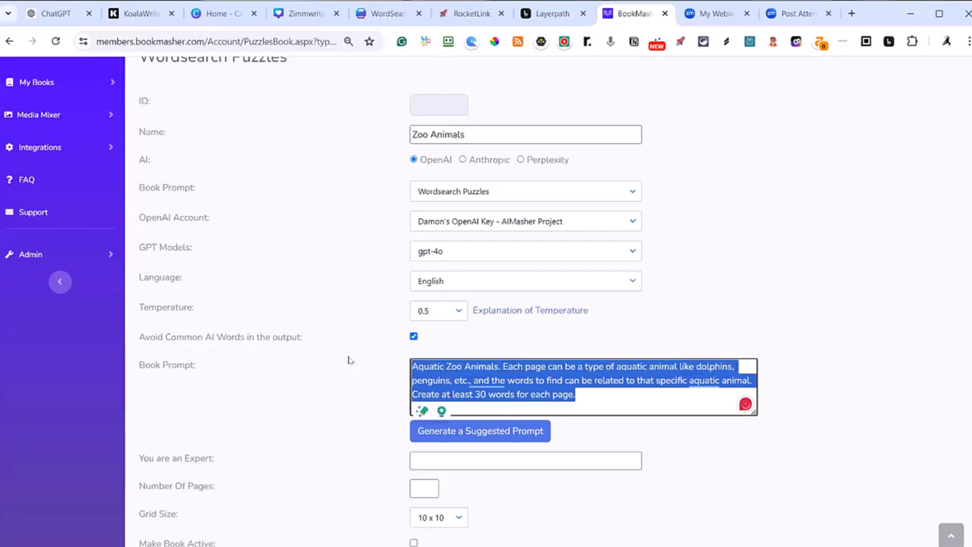
pyautogui.press('BackSpace')
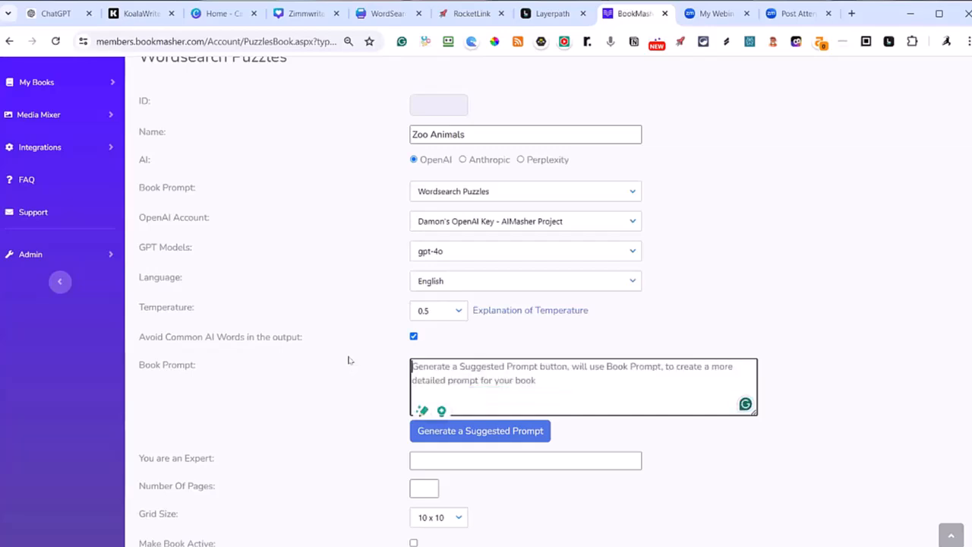
pyautogui.hotkey('ctrl', 'v')
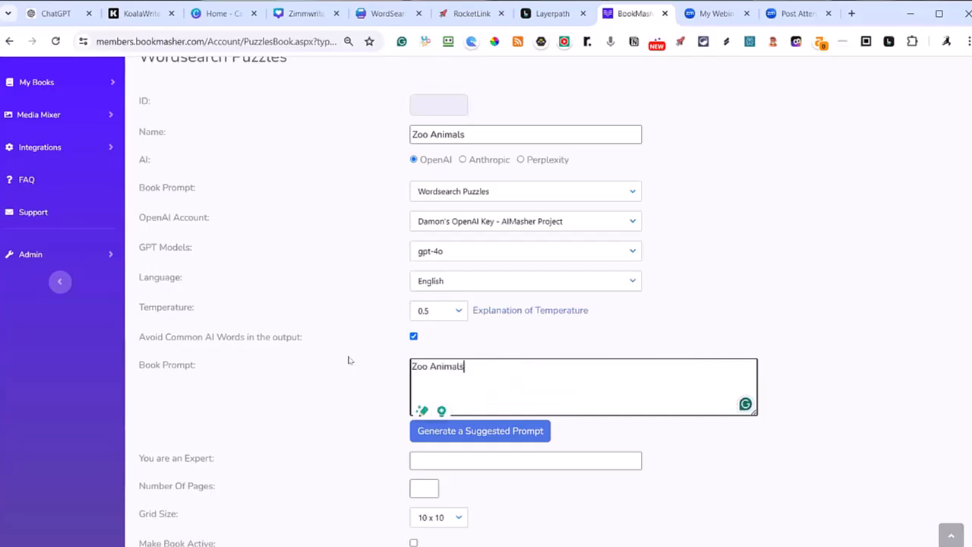
pyautogui.click(461, 431)
pyautogui.scroll(-1, 809, 297)
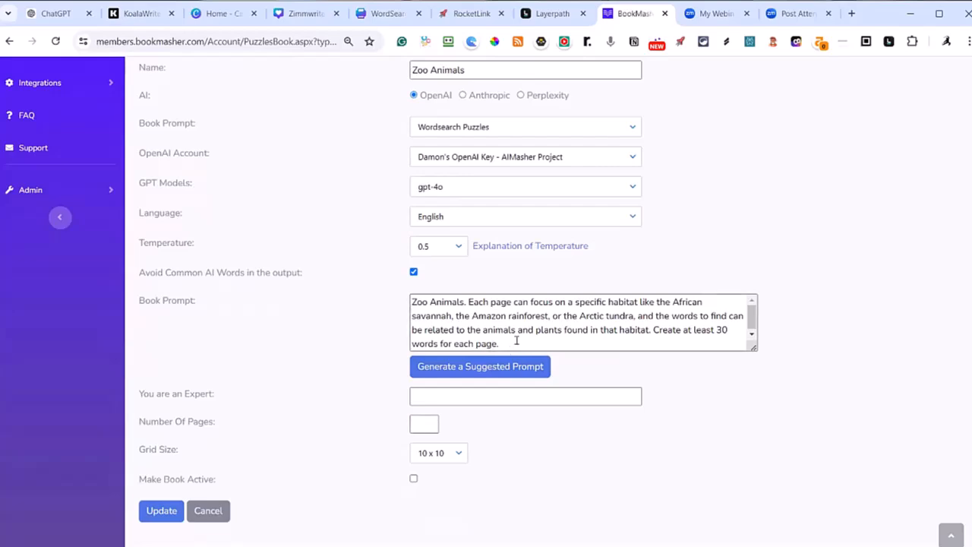
# Remove the words "and plants" from the suggested Book Prompt.
pyautogui.moveTo(518, 330); pyautogui.dragTo(565, 331)
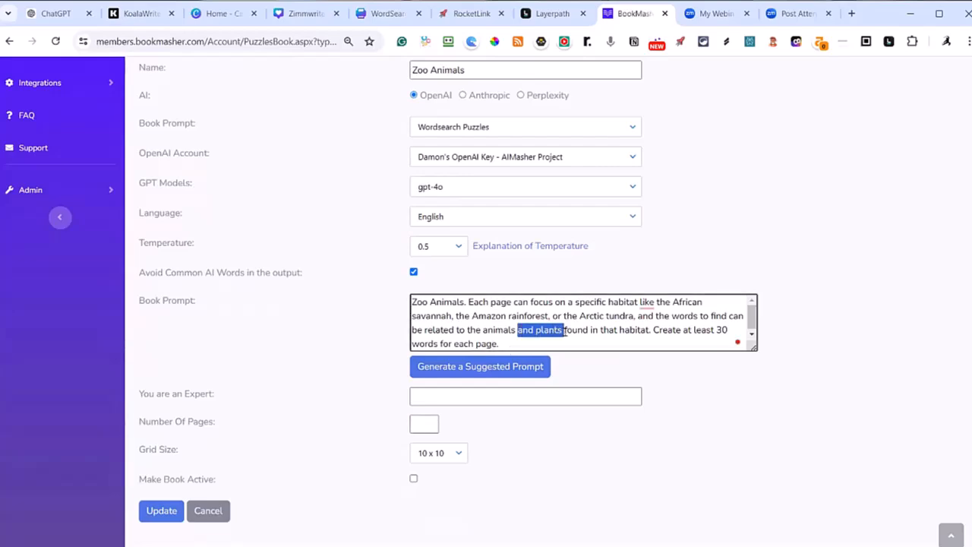
pyautogui.press('BackSpace')
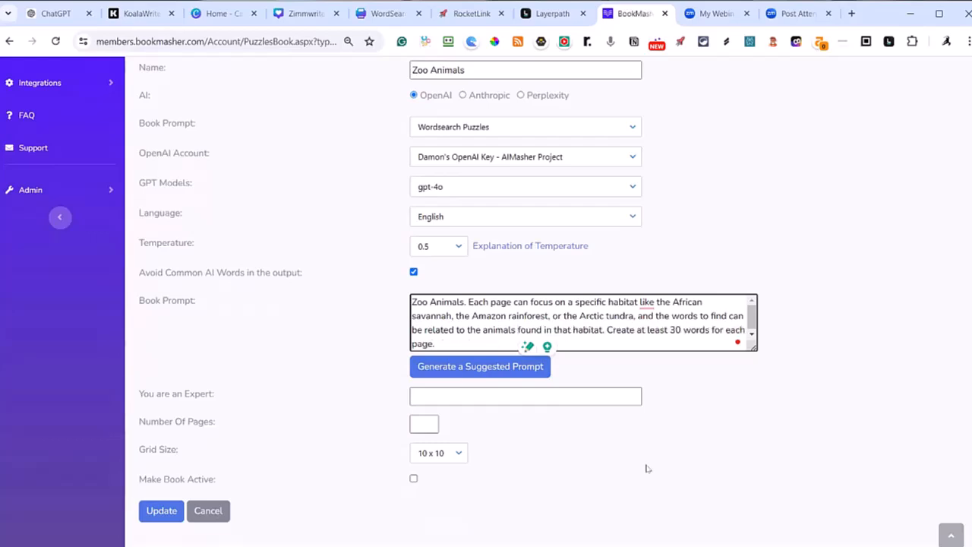
pyautogui.click(270, 359)
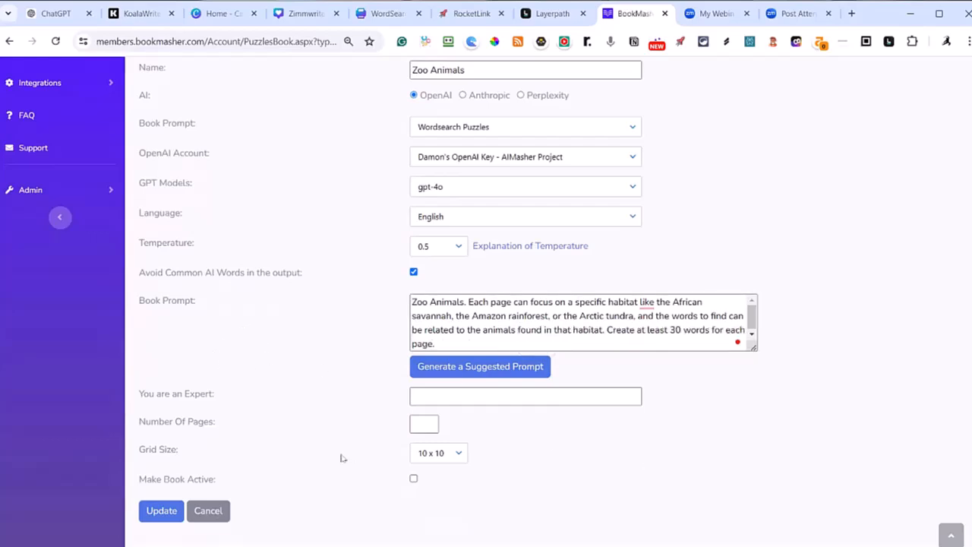
# Enter Zoo Keeper as the expert role and set the number of pages to 5.
pyautogui.click(449, 399)
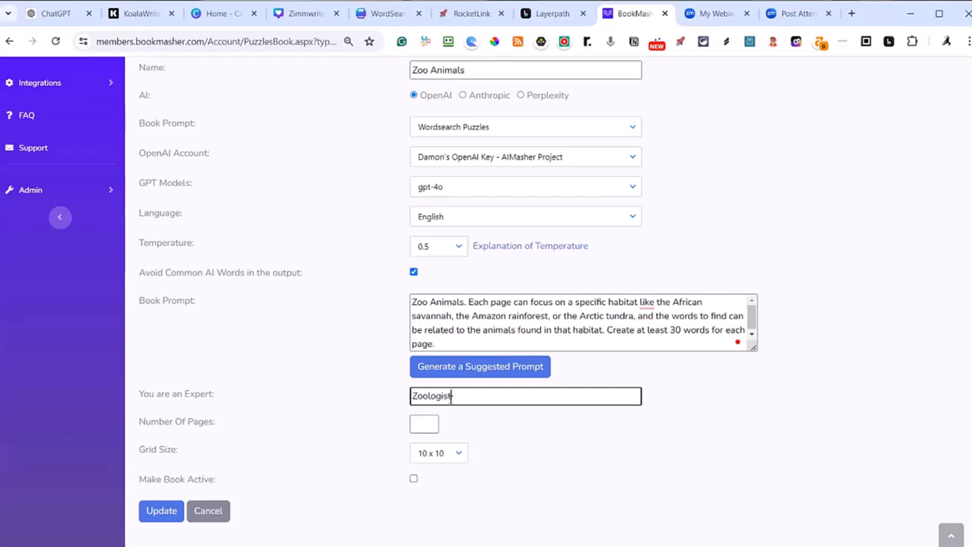
pyautogui.press('BackSpace')
pyautogui.press('BackSpace')
pyautogui.press('BackSpace')
pyautogui.write('Keeper')
pyautogui.click(419, 424)
pyautogui.write('5')
# Set the grid size to 25 x 25, make the book active and save the book settings.
pyautogui.scroll(-2, 337, 464)
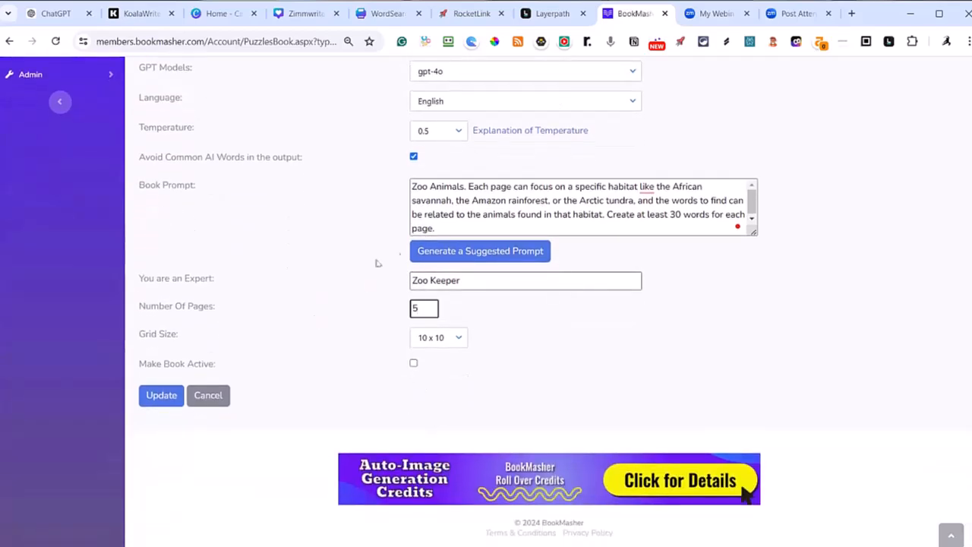
pyautogui.click(460, 341)
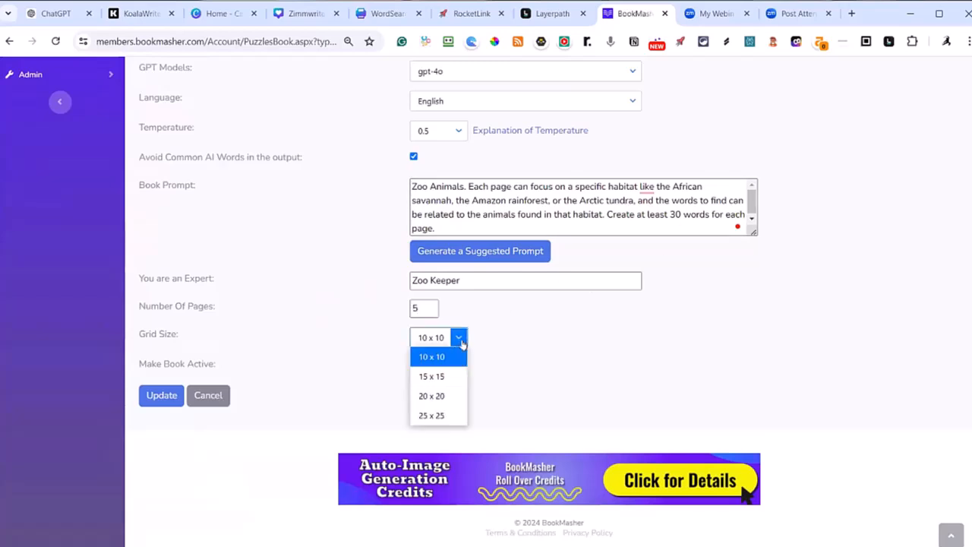
pyautogui.click(437, 415)
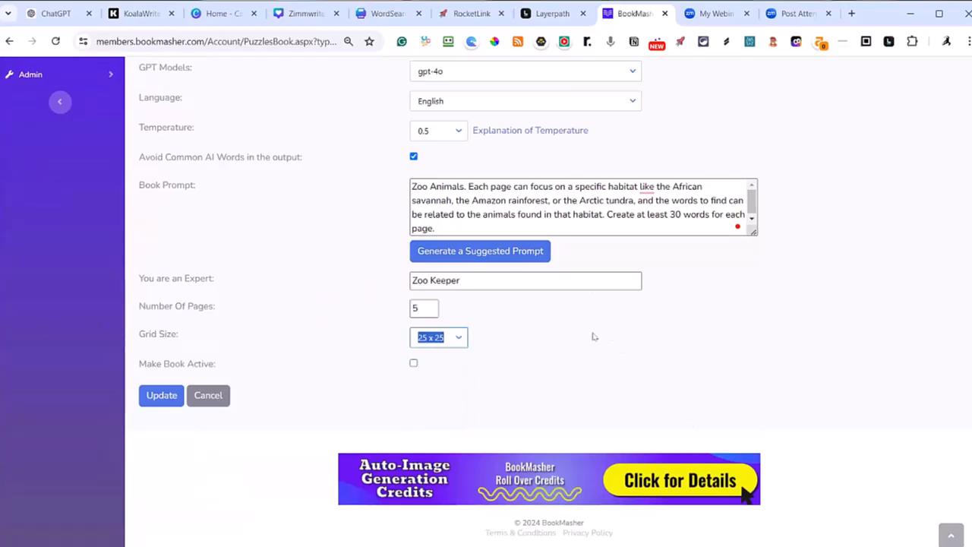
pyautogui.click(414, 365)
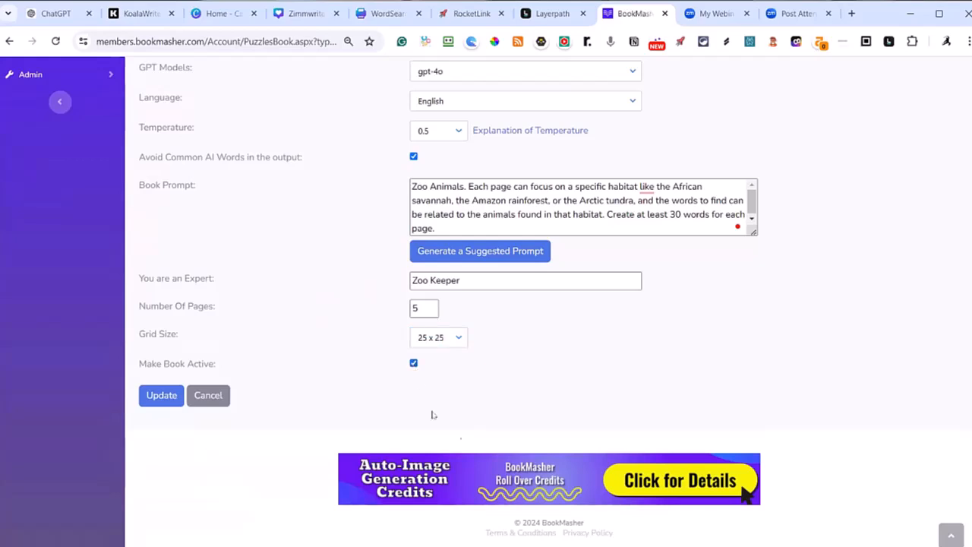
pyautogui.click(164, 401)
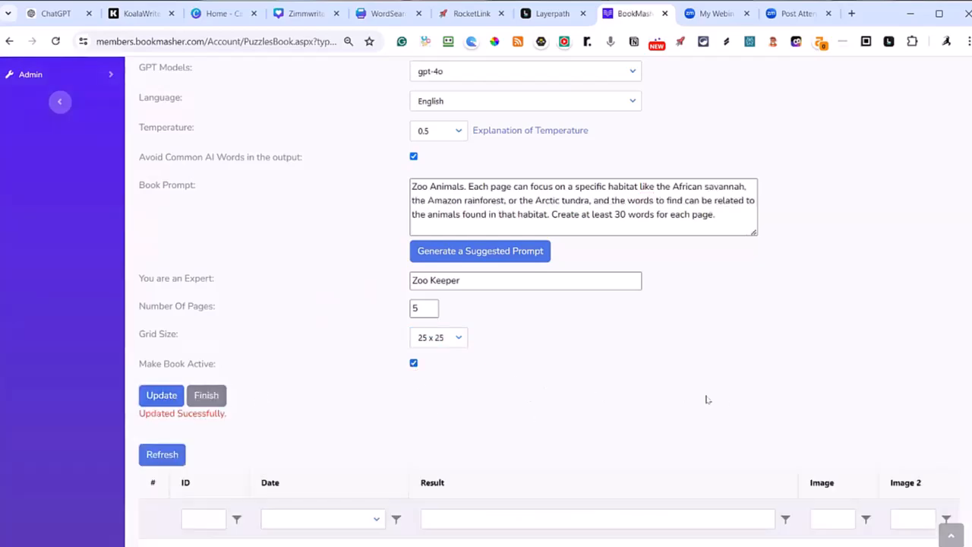
# Refresh the book's results list until the generated title and page word lists have loaded.
pyautogui.scroll(-4, 708, 391)
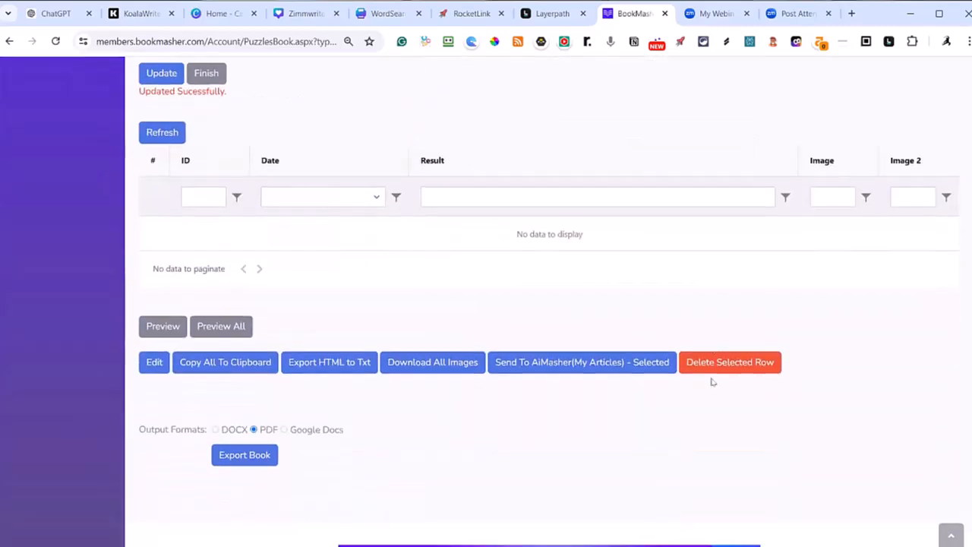
pyautogui.scroll(4, 713, 384)
pyautogui.scroll(-2, 712, 392)
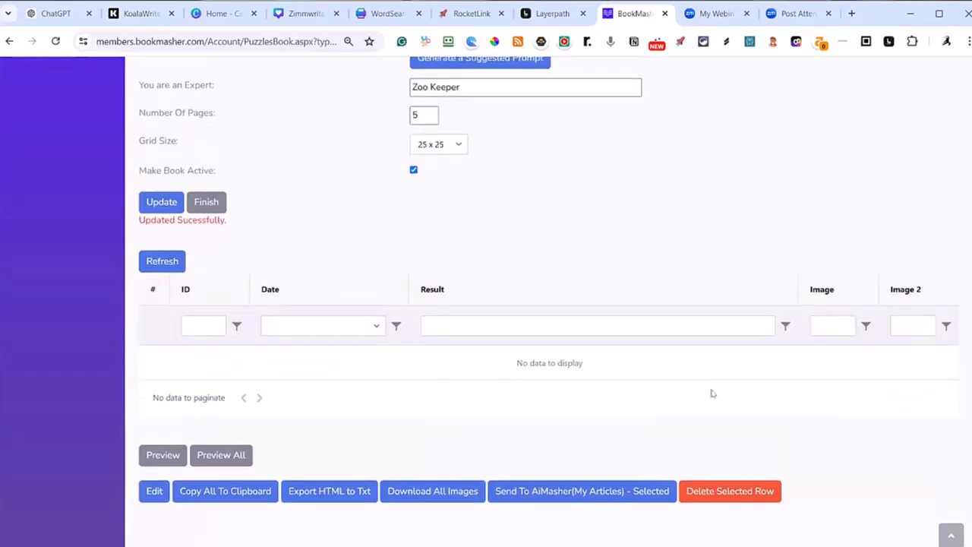
pyautogui.click(173, 277)
pyautogui.click(170, 265)
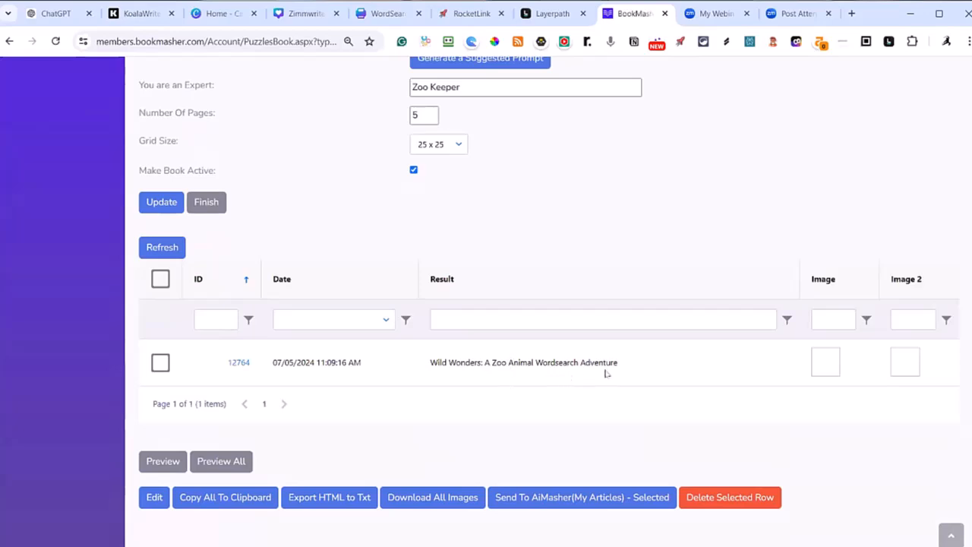
pyautogui.scroll(-1, 551, 326)
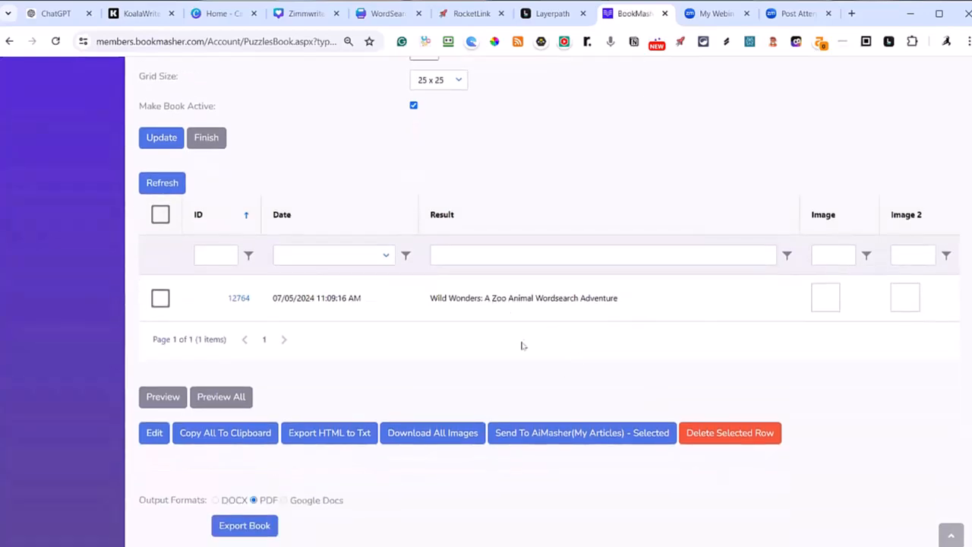
pyautogui.scroll(-1, 531, 342)
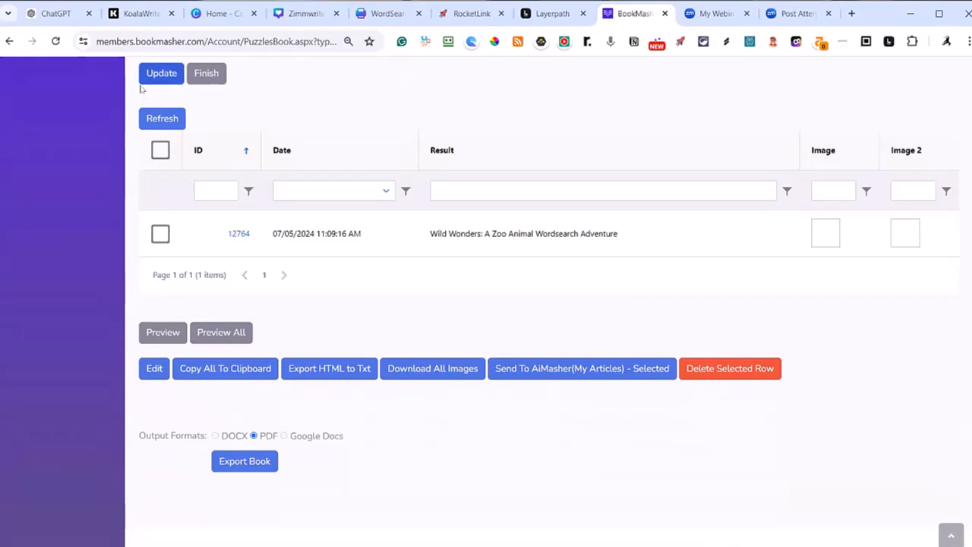
pyautogui.click(172, 124)
pyautogui.click(171, 124)
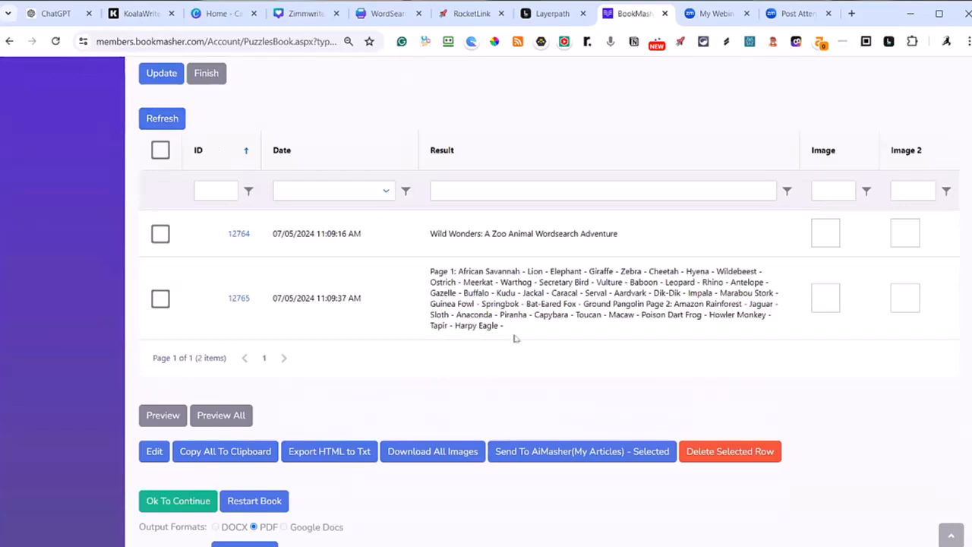
# Preview all generated results and read through the word lists for the five habitat pages.
pyautogui.scroll(-1, 484, 307)
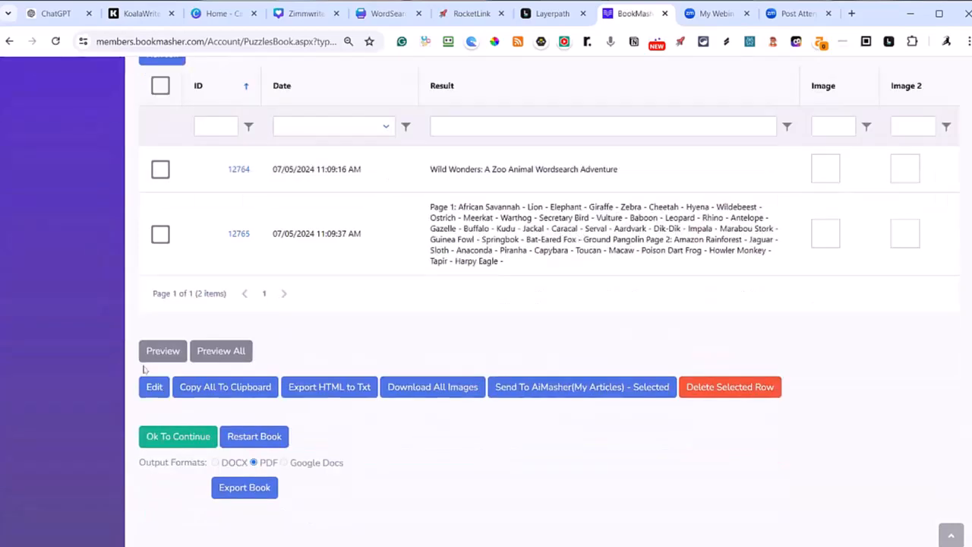
pyautogui.click(220, 355)
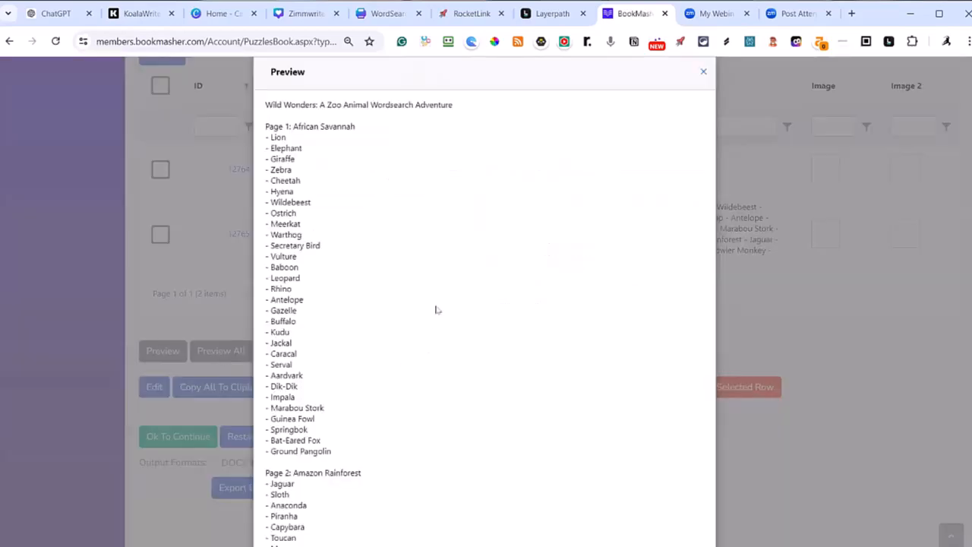
pyautogui.scroll(1, 395, 235)
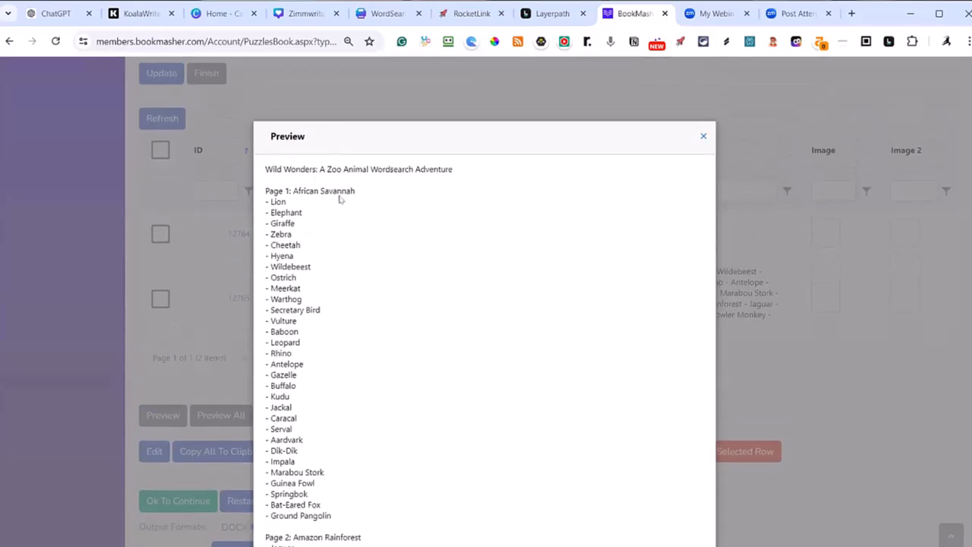
pyautogui.scroll(-1, 344, 217)
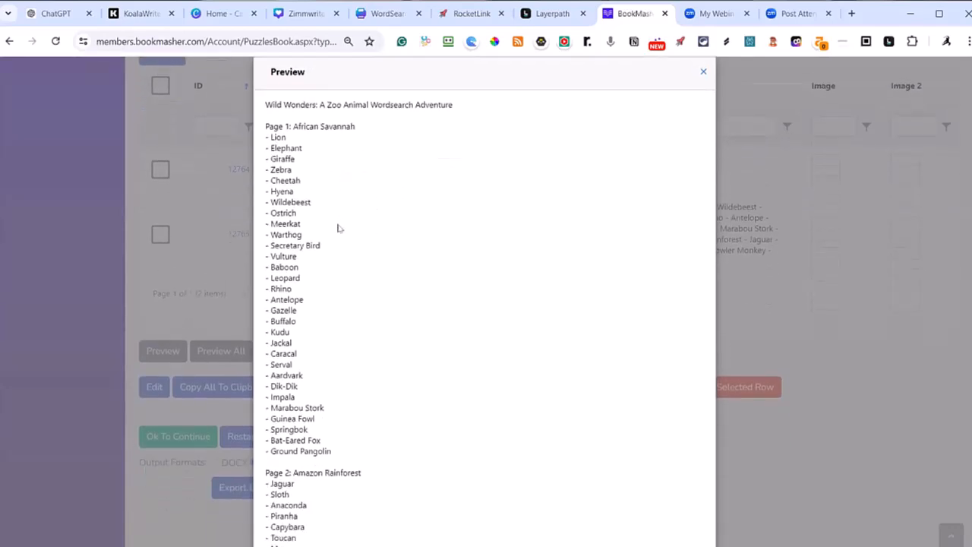
pyautogui.scroll(-4, 341, 221)
pyautogui.scroll(-3, 339, 234)
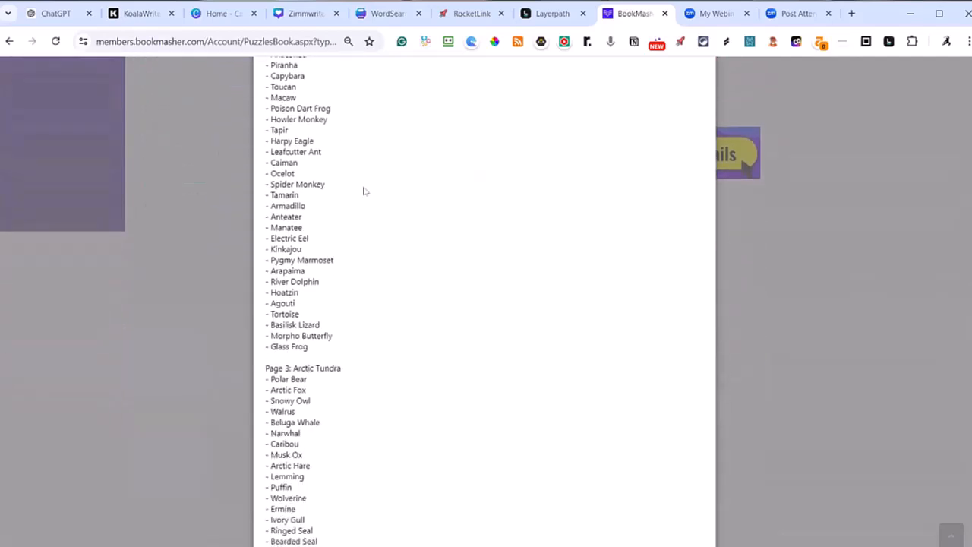
pyautogui.scroll(-1, 364, 190)
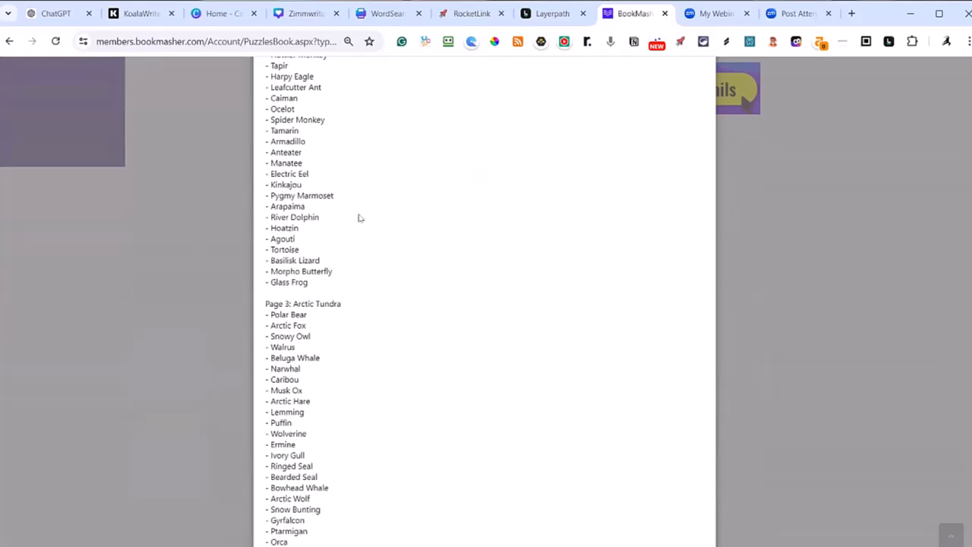
pyautogui.scroll(1, 358, 217)
pyautogui.scroll(3, 360, 216)
pyautogui.scroll(-4, 360, 217)
pyautogui.scroll(-1, 360, 219)
pyautogui.scroll(-2, 360, 218)
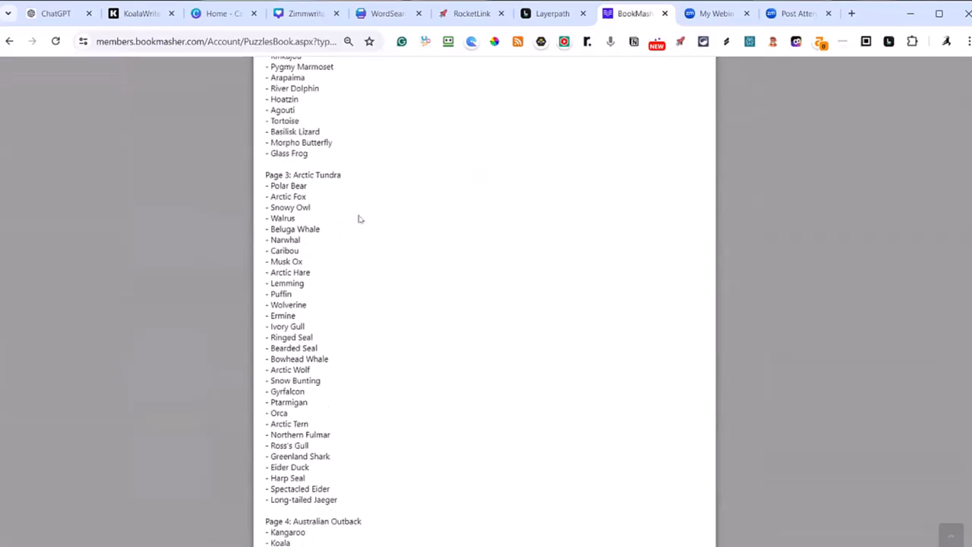
pyautogui.scroll(-2, 348, 134)
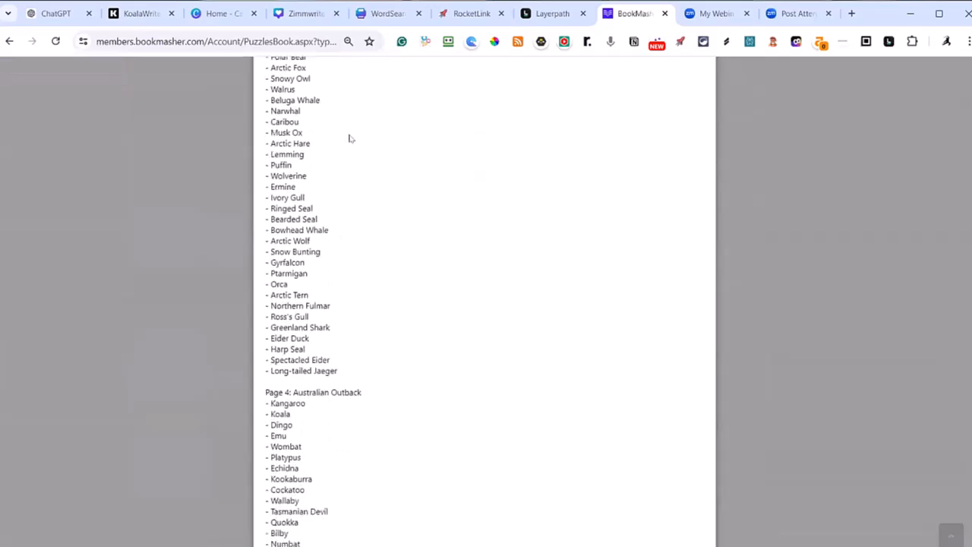
pyautogui.scroll(-3, 350, 138)
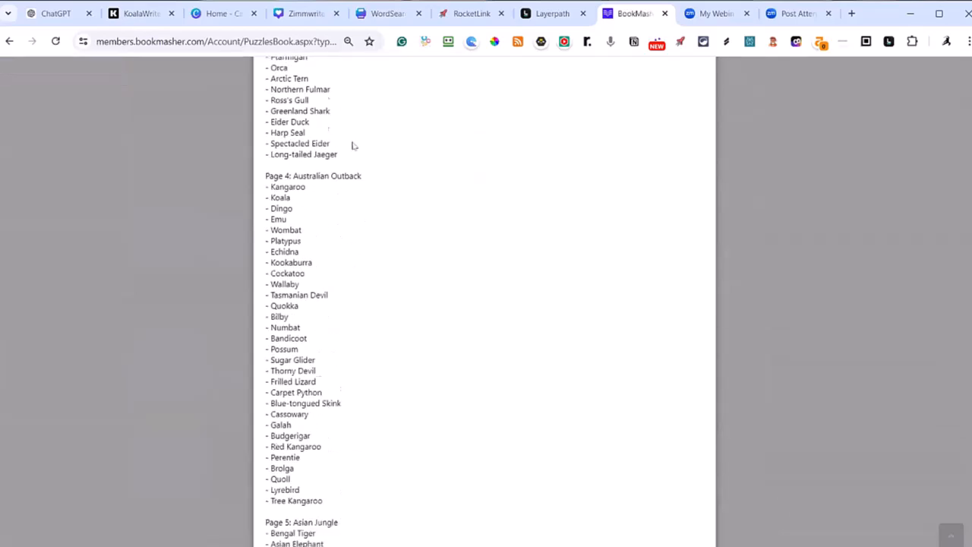
pyautogui.scroll(-4, 363, 177)
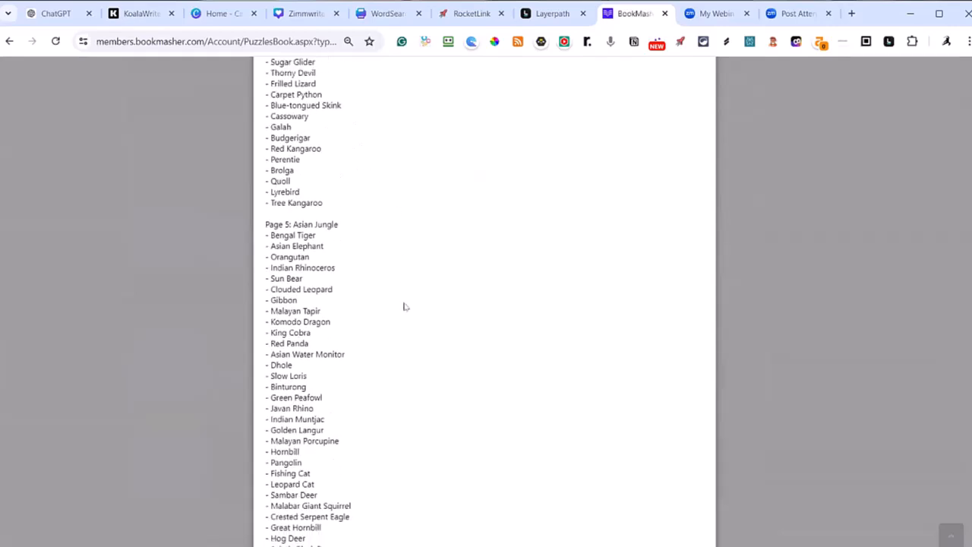
# Go back over the earlier habitat word lists up to the book title, and close the preview.
pyautogui.scroll(12, 404, 306)
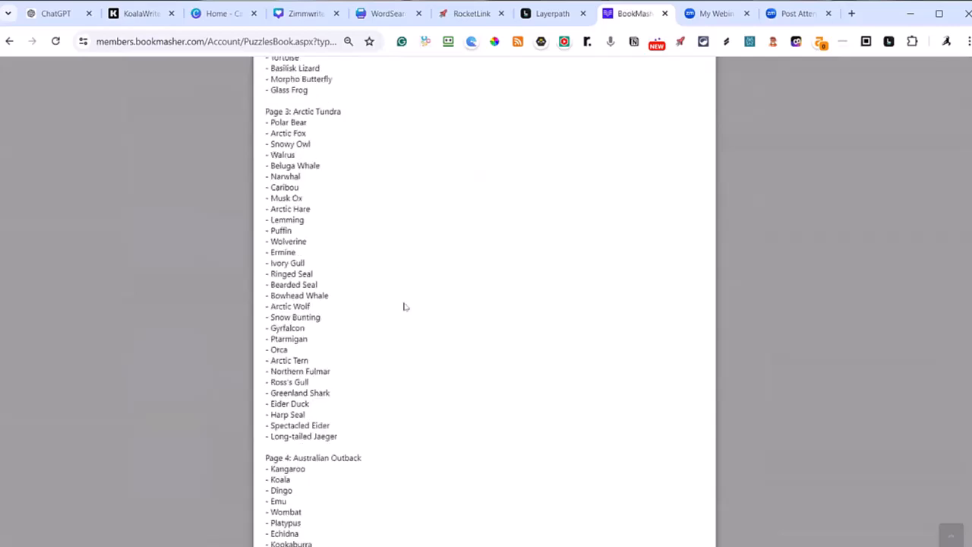
pyautogui.scroll(5, 405, 306)
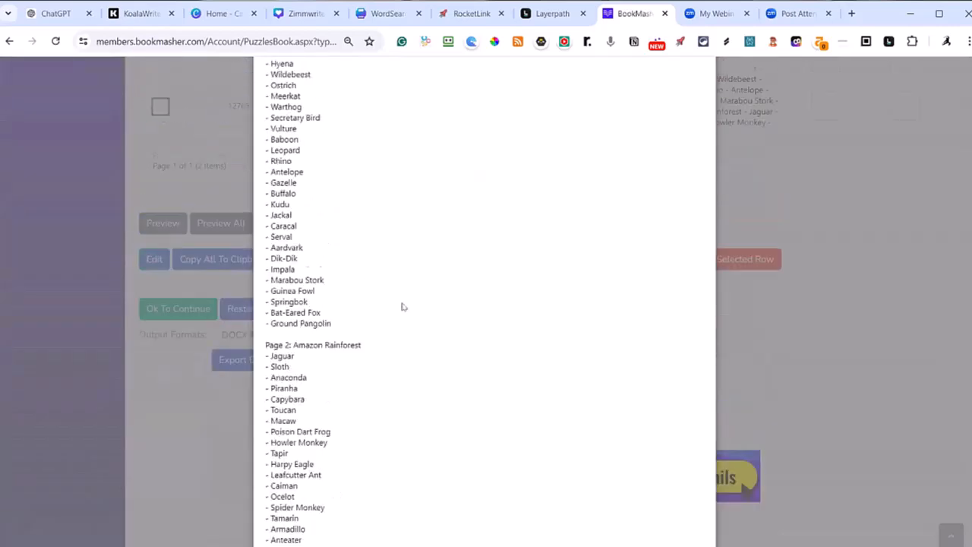
pyautogui.scroll(-3, 404, 306)
pyautogui.scroll(3, 327, 229)
pyautogui.scroll(2, 320, 233)
pyautogui.scroll(-4, 321, 234)
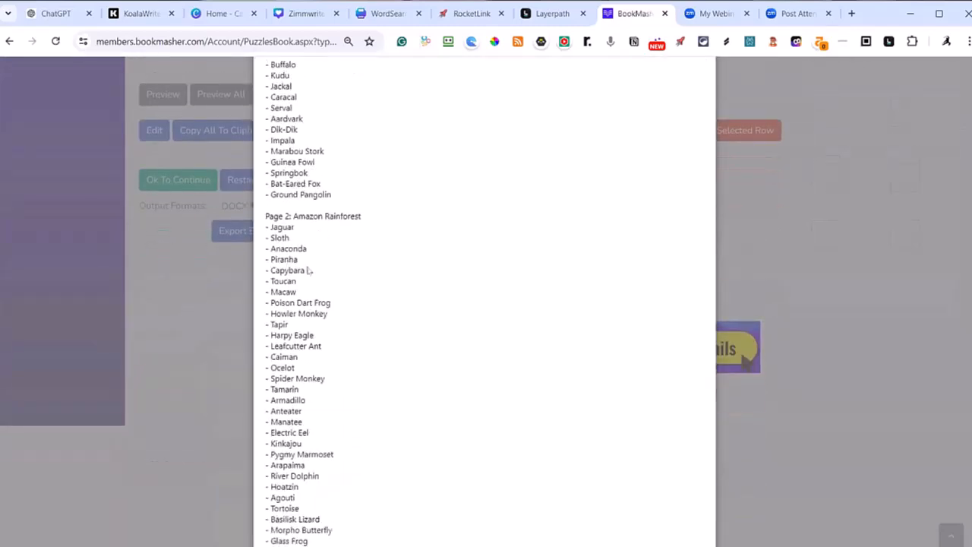
pyautogui.scroll(4, 330, 246)
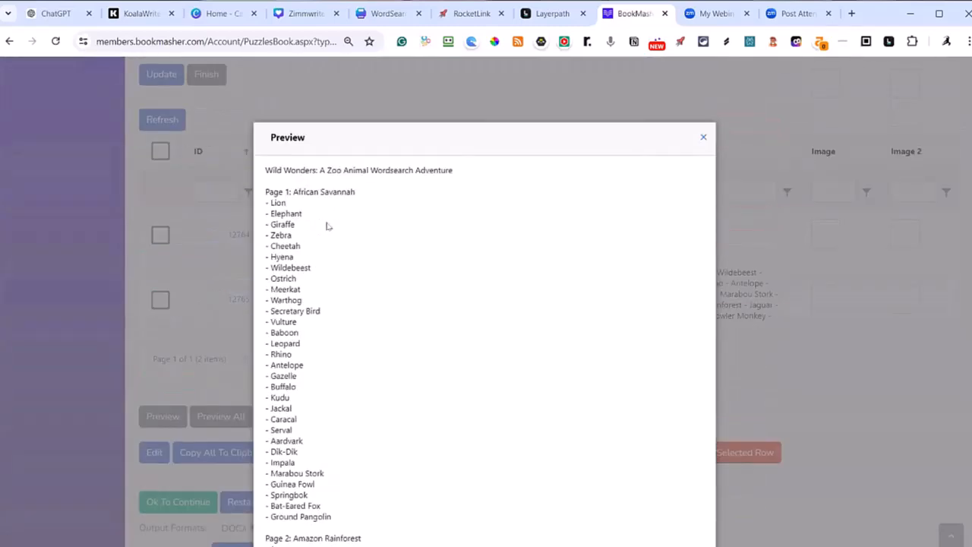
pyautogui.click(705, 139)
# Approve the generated title and word lists so the book continues to puzzle generation, and confirm.
pyautogui.scroll(-1, 471, 293)
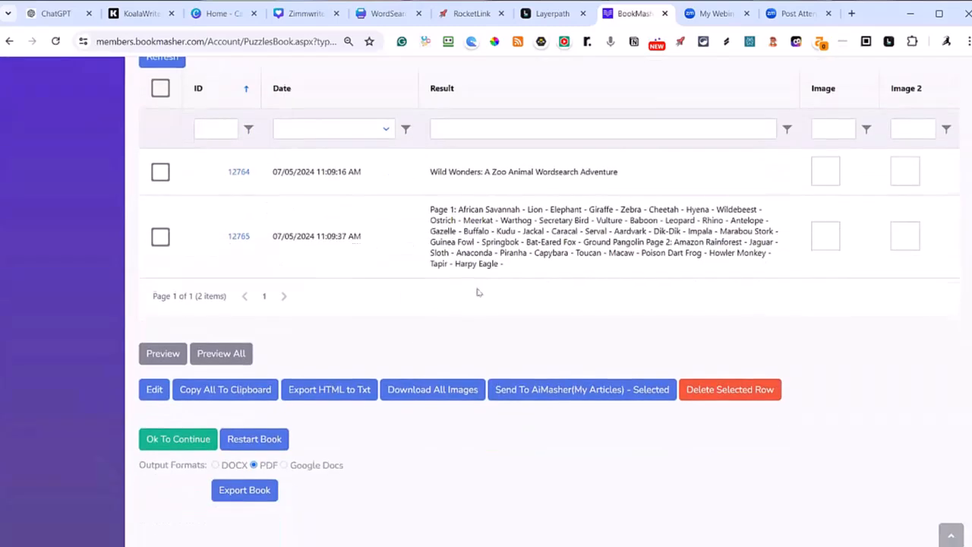
pyautogui.scroll(-1, 476, 294)
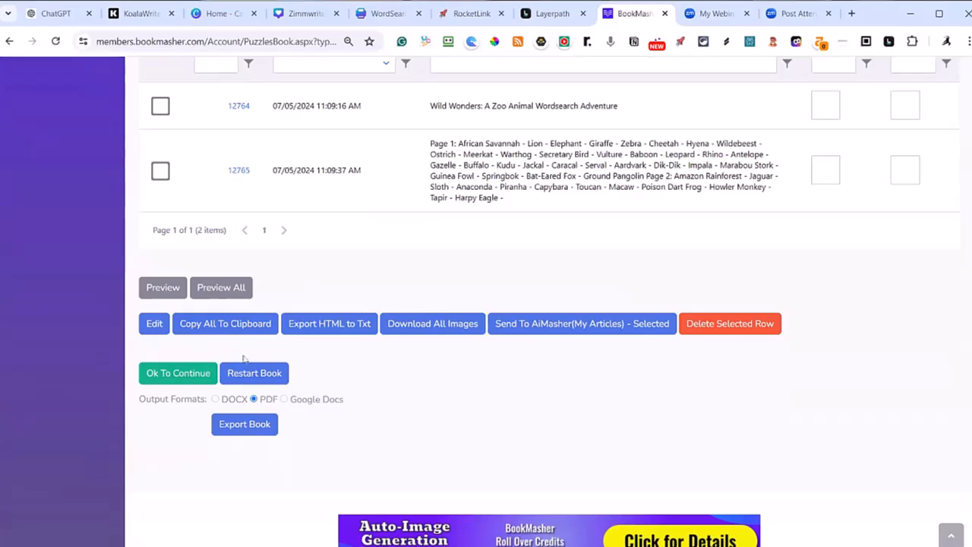
pyautogui.click(195, 374)
pyautogui.click(546, 123)
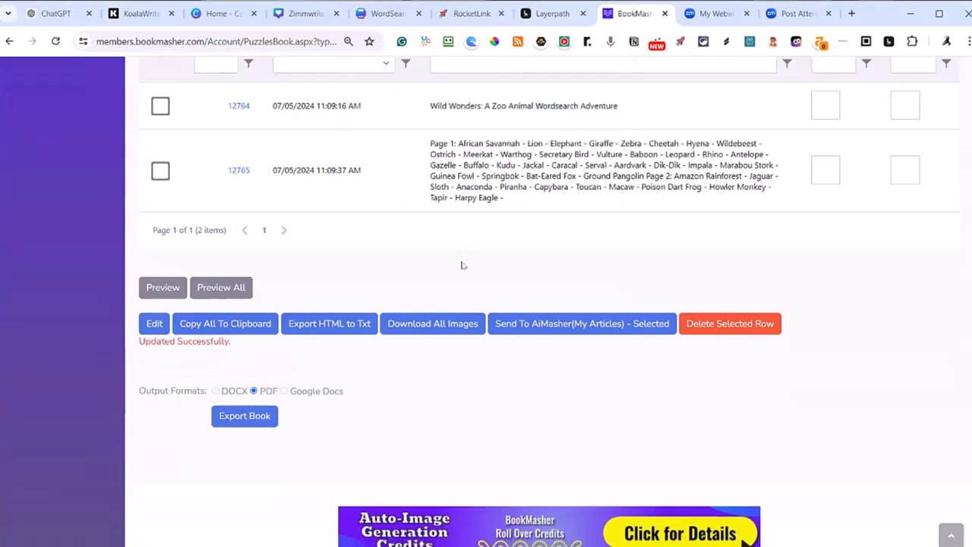
# Refresh the results list until the puzzle grids and solution images for all five habitats have loaded.
pyautogui.scroll(3, 462, 263)
pyautogui.click(171, 187)
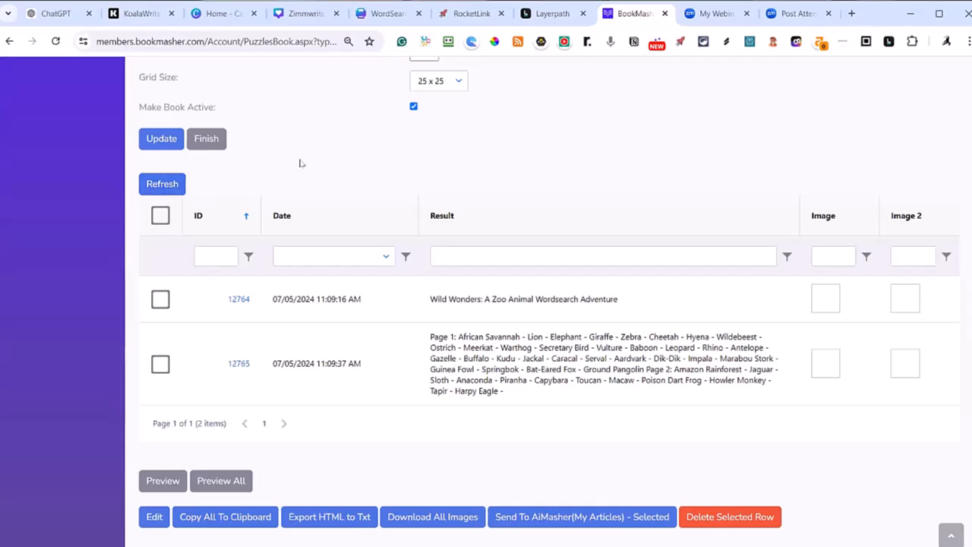
pyautogui.scroll(-1, 310, 164)
pyautogui.scroll(-1, 310, 164)
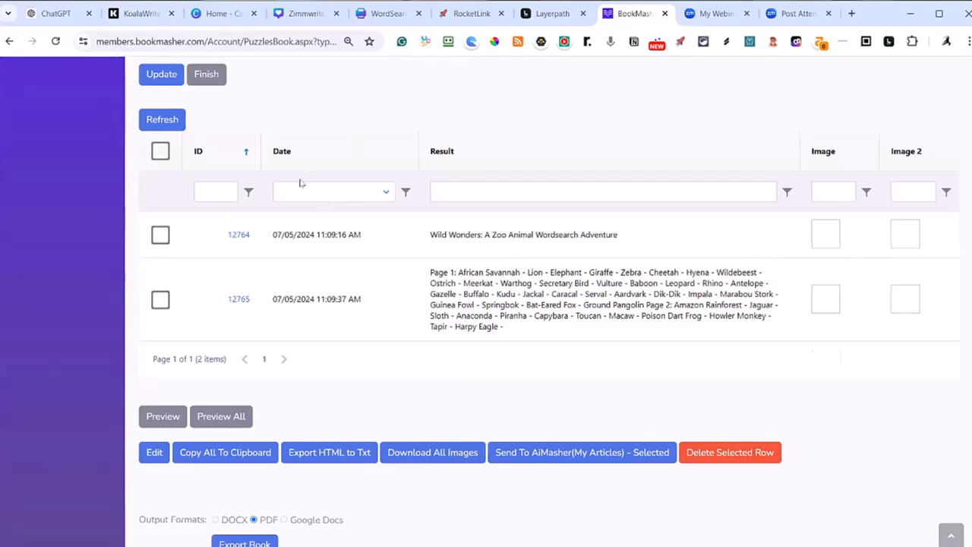
pyautogui.click(156, 122)
pyautogui.scroll(-10, 245, 145)
pyautogui.scroll(-5, 246, 144)
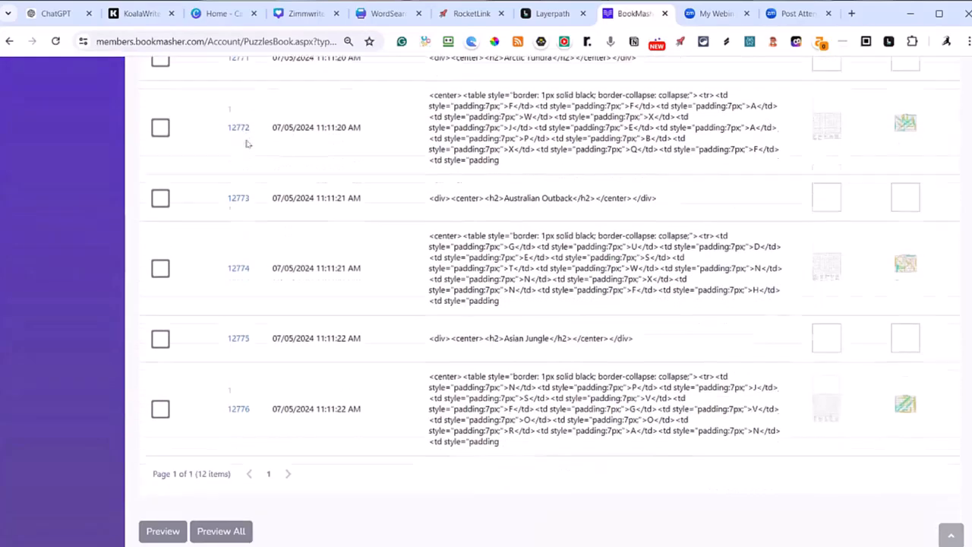
pyautogui.scroll(1, 246, 143)
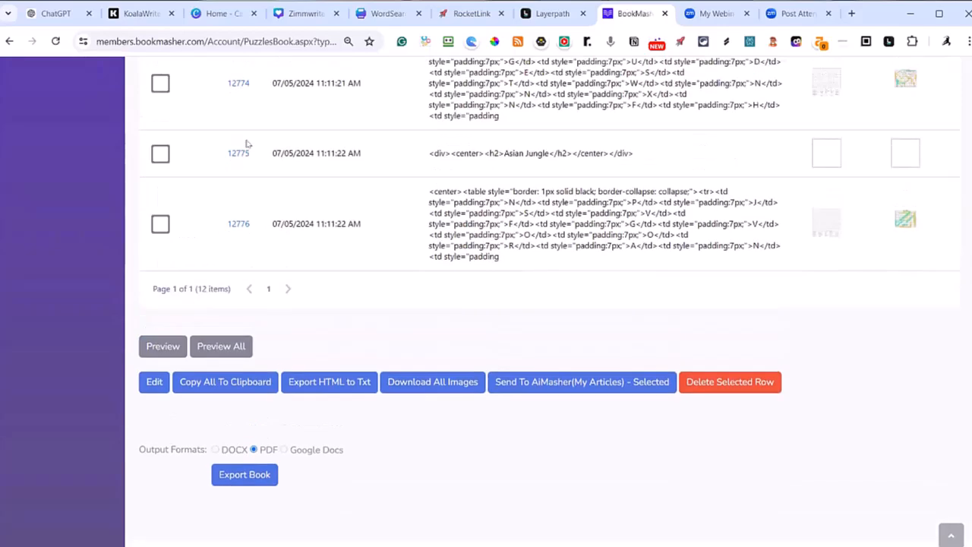
# Preview the complete book and look through each habitat's puzzle grid and word box through to the solutions.
pyautogui.click(219, 346)
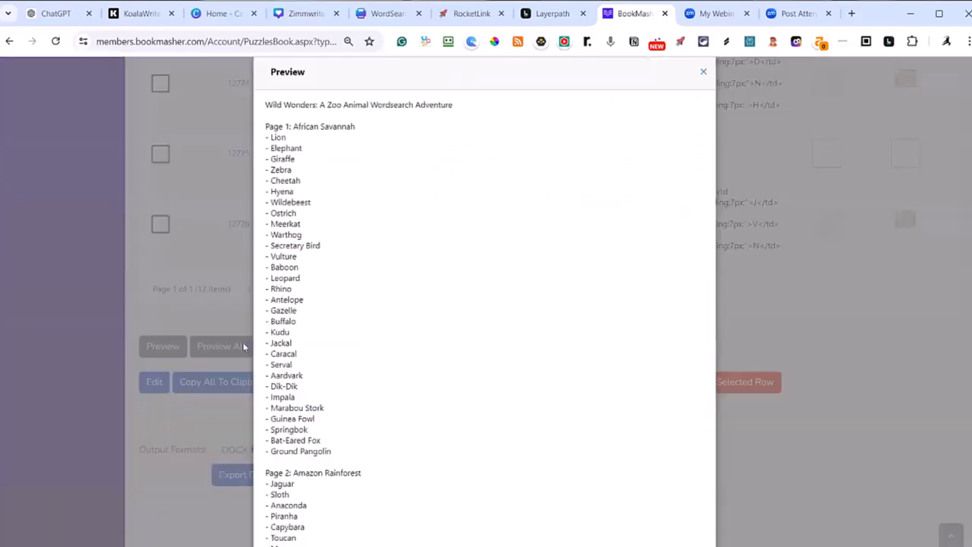
pyautogui.scroll(-5, 435, 210)
pyautogui.scroll(-20, 436, 209)
pyautogui.scroll(4, 435, 209)
pyautogui.scroll(-12, 435, 209)
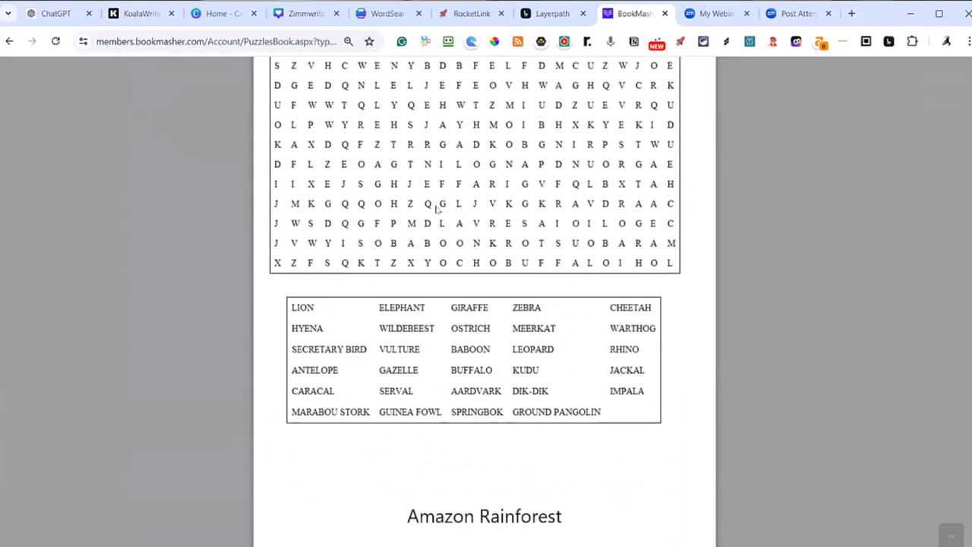
pyautogui.scroll(-9, 437, 209)
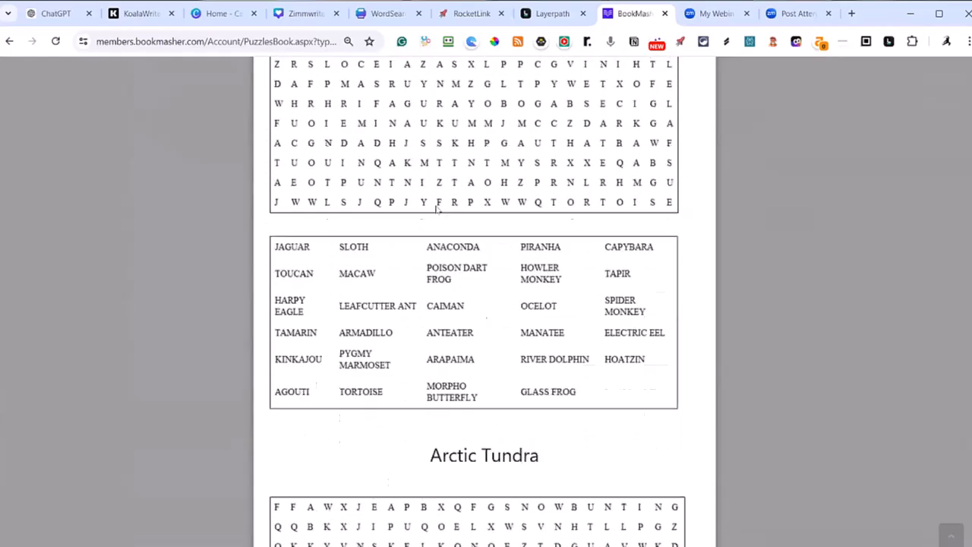
pyautogui.scroll(-12, 437, 209)
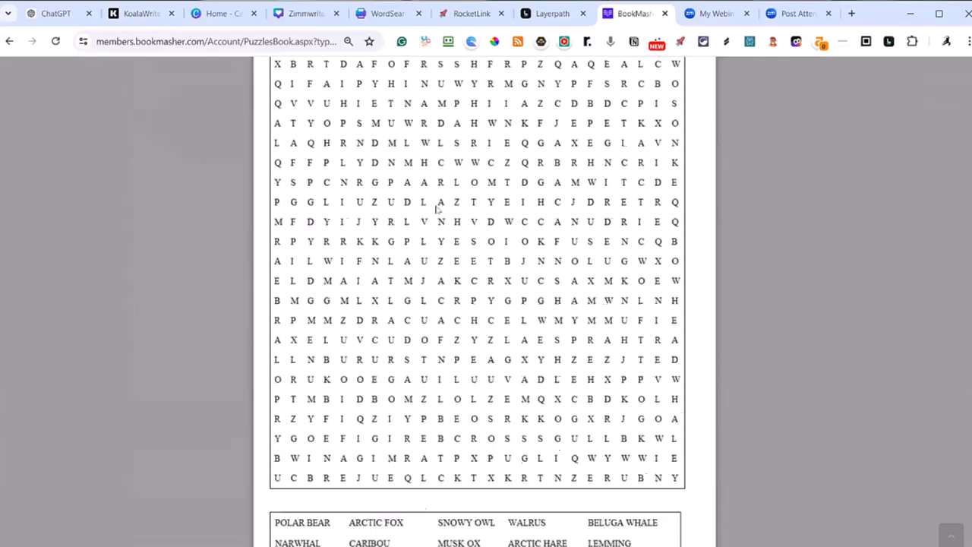
pyautogui.scroll(-12, 438, 209)
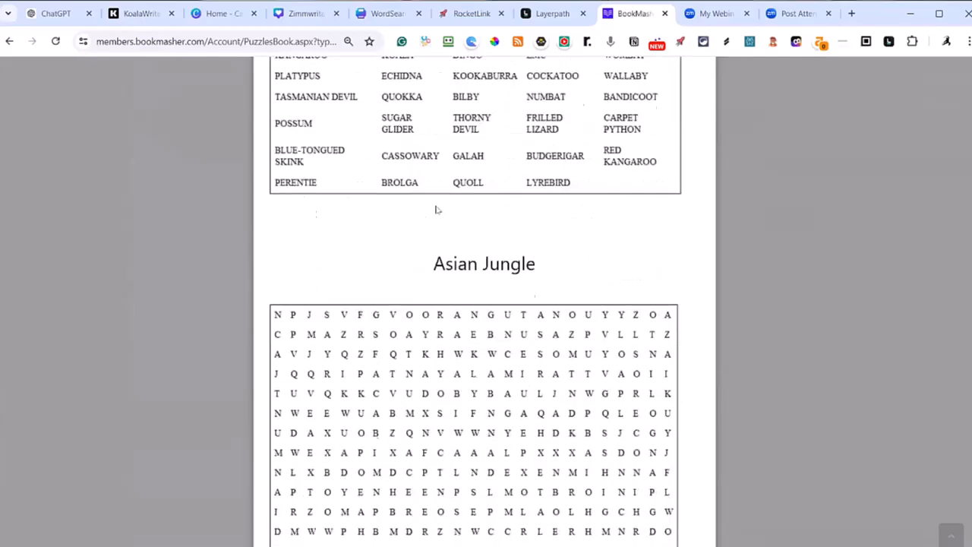
pyautogui.scroll(-15, 437, 209)
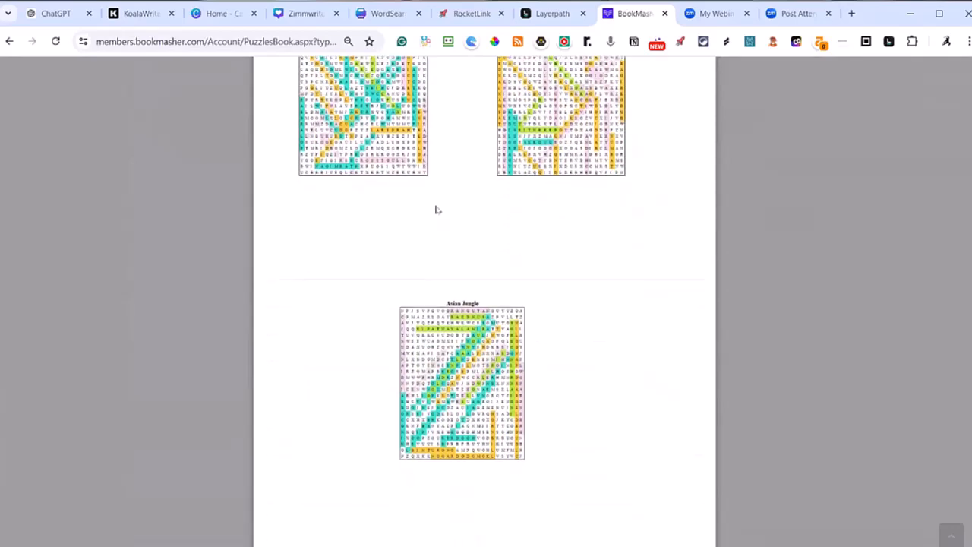
# Check the Asian Jungle word box and the highlighted Solutions grids again, and close the preview.
pyautogui.scroll(12, 436, 210)
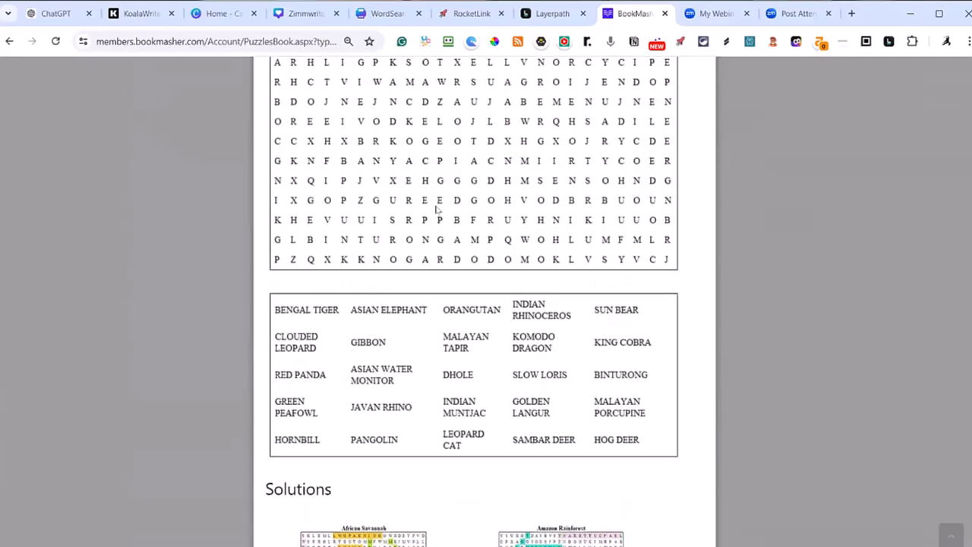
pyautogui.scroll(-1, 477, 411)
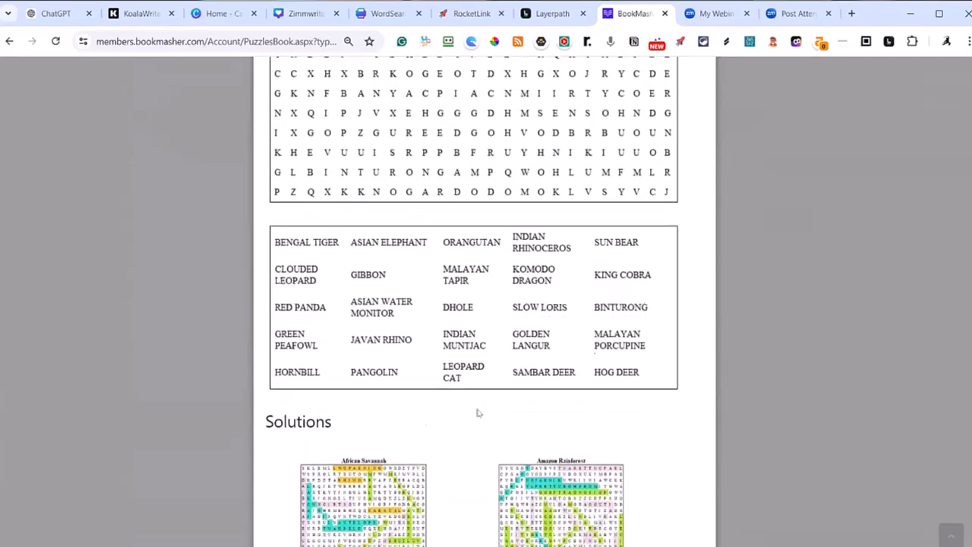
pyautogui.scroll(-10, 479, 413)
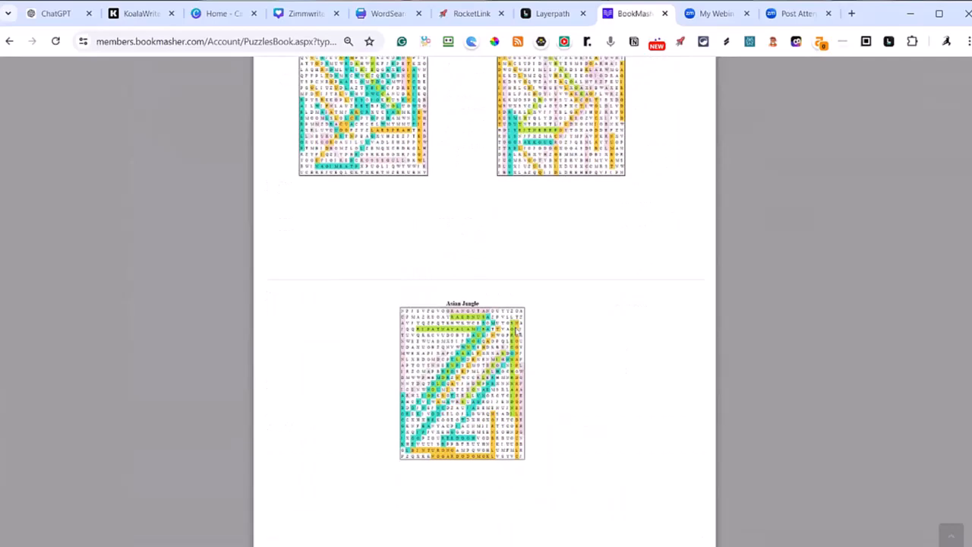
pyautogui.scroll(20, 521, 340)
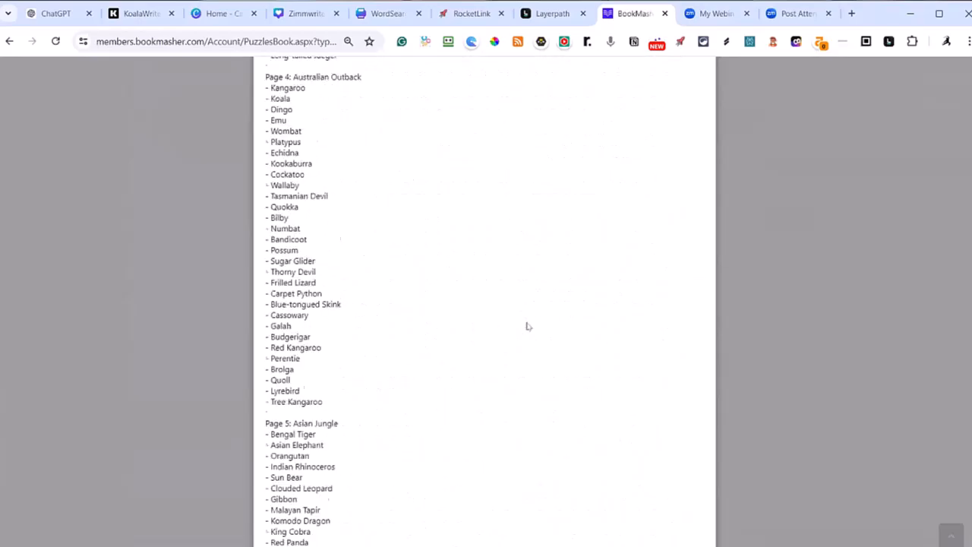
pyautogui.scroll(-15, 758, 209)
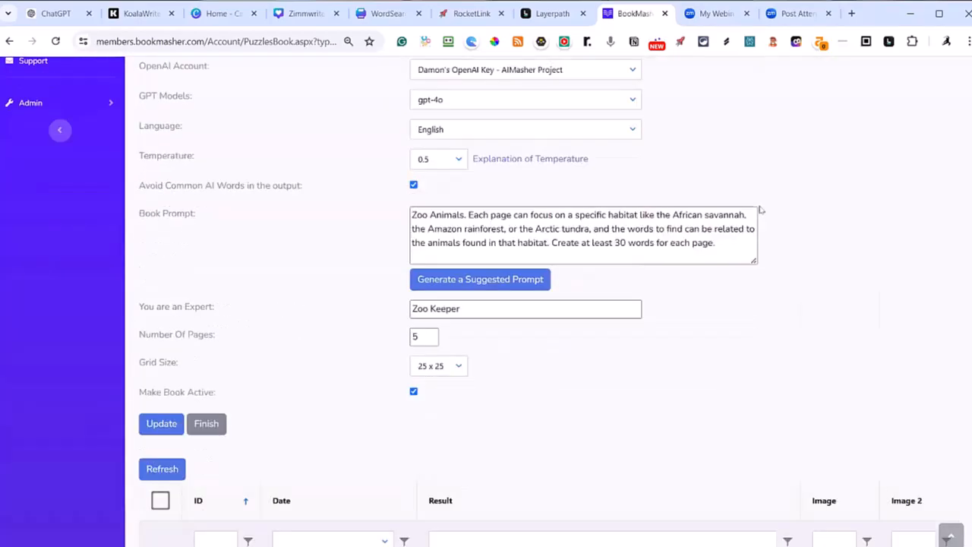
# Export the finished word search book in PDF format and return to the start of the results list.
pyautogui.scroll(-5, 757, 215)
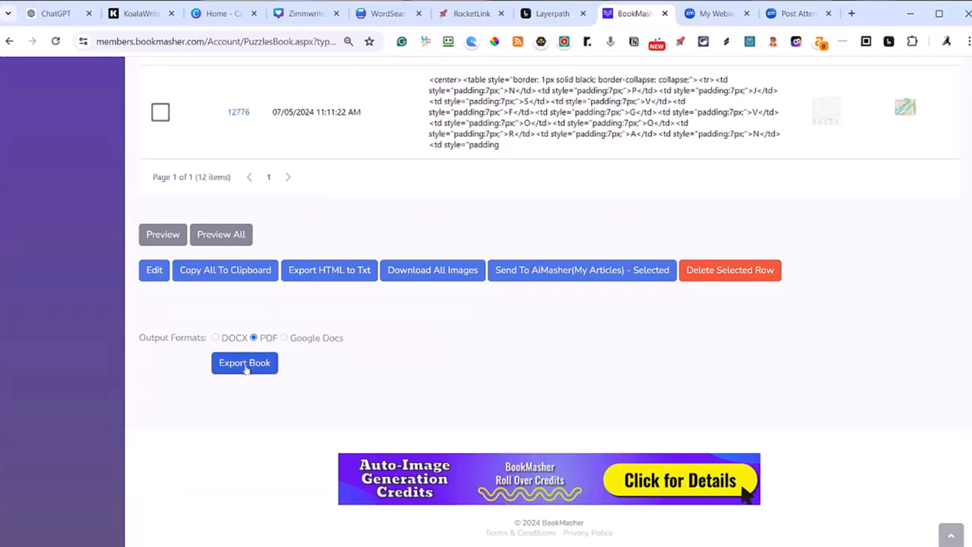
pyautogui.click(245, 365)
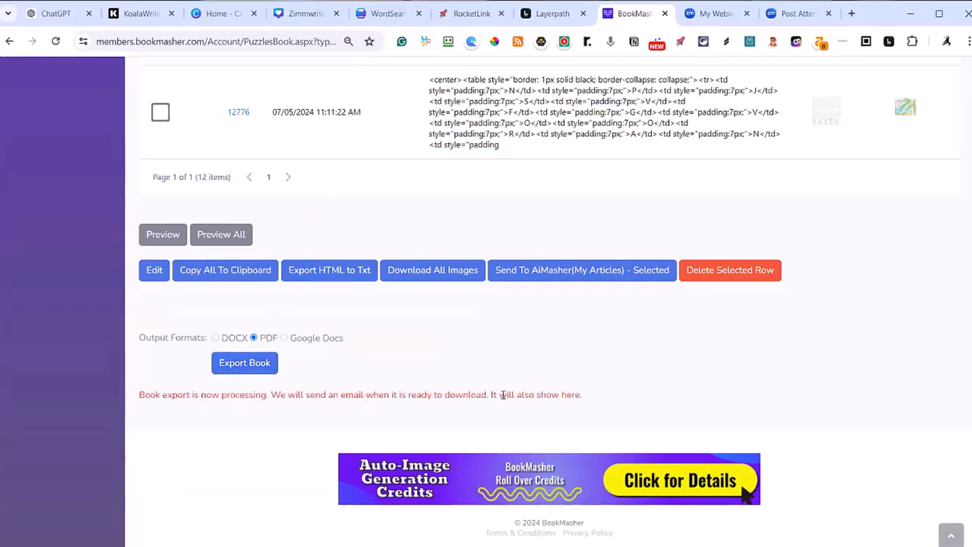
pyautogui.scroll(2, 648, 413)
pyautogui.scroll(1, 857, 334)
pyautogui.scroll(10, 853, 325)
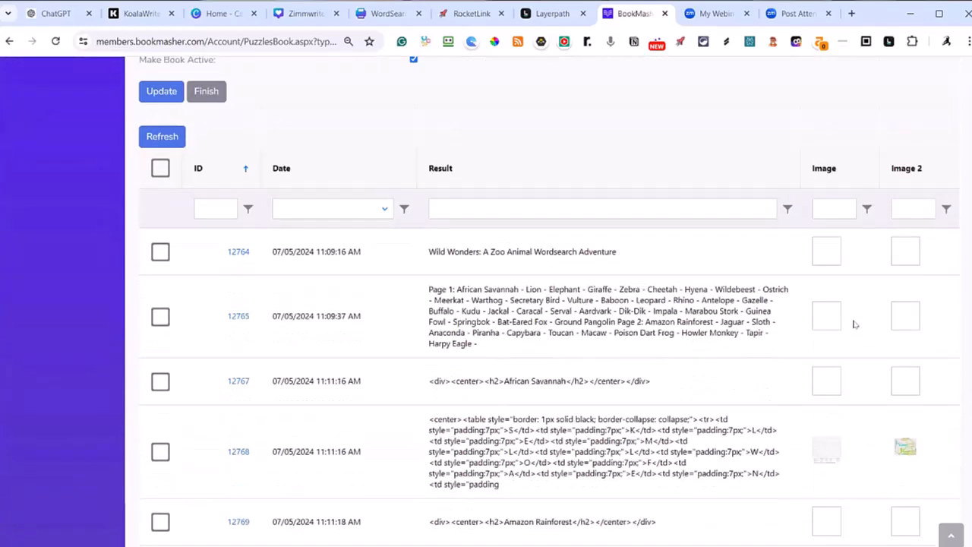
# Open the alert messages, select the older alerts, and download the exported ZooAnimals_05072024171249.zip archive.
pyautogui.scroll(-2, 851, 330)
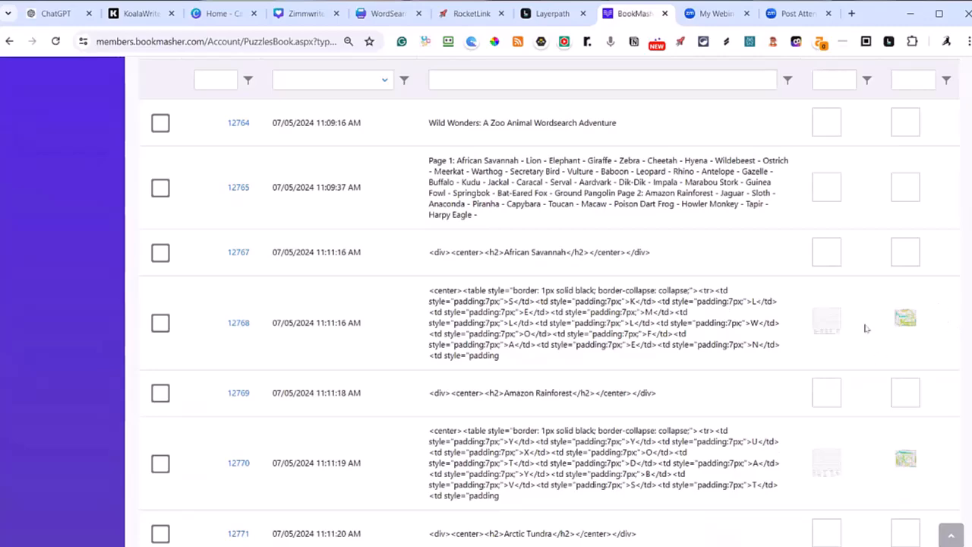
pyautogui.scroll(6, 855, 357)
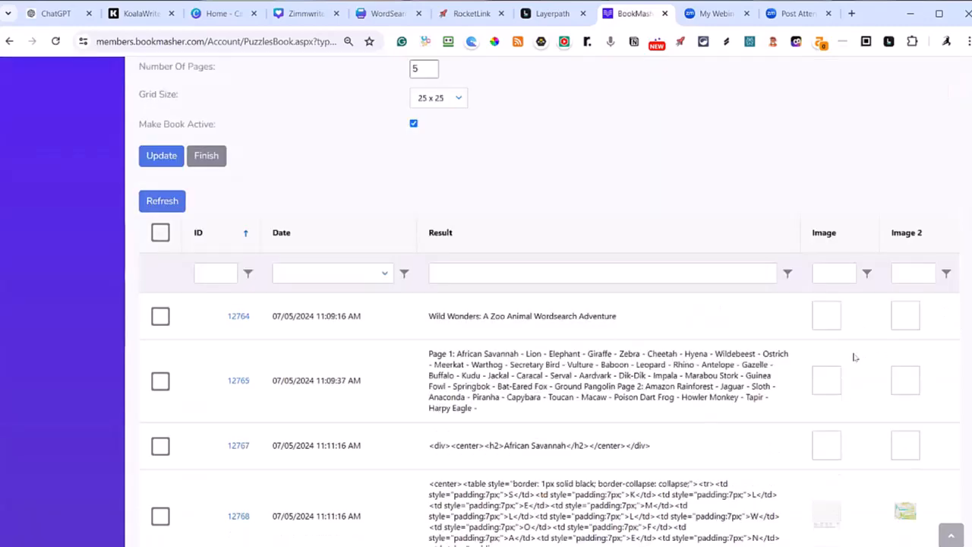
pyautogui.scroll(4, 855, 358)
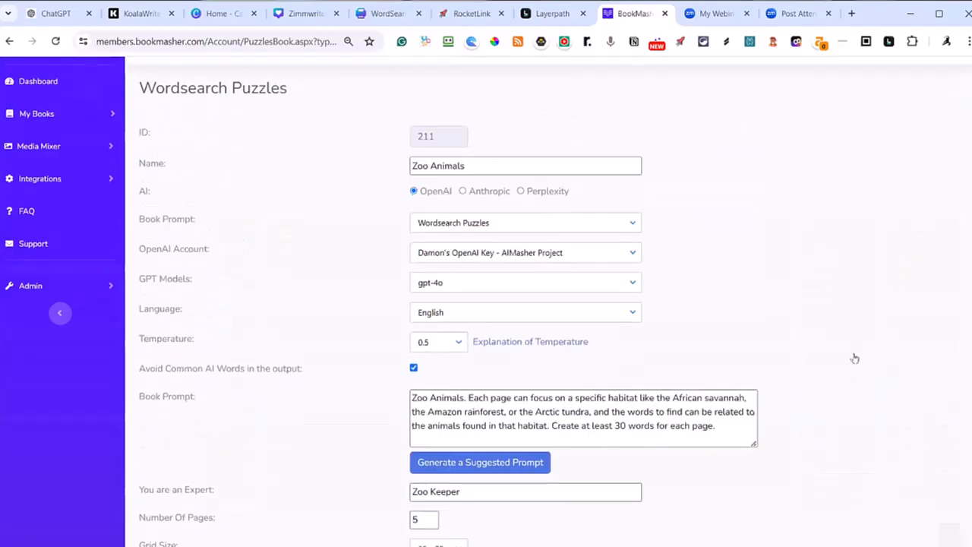
pyautogui.click(844, 78)
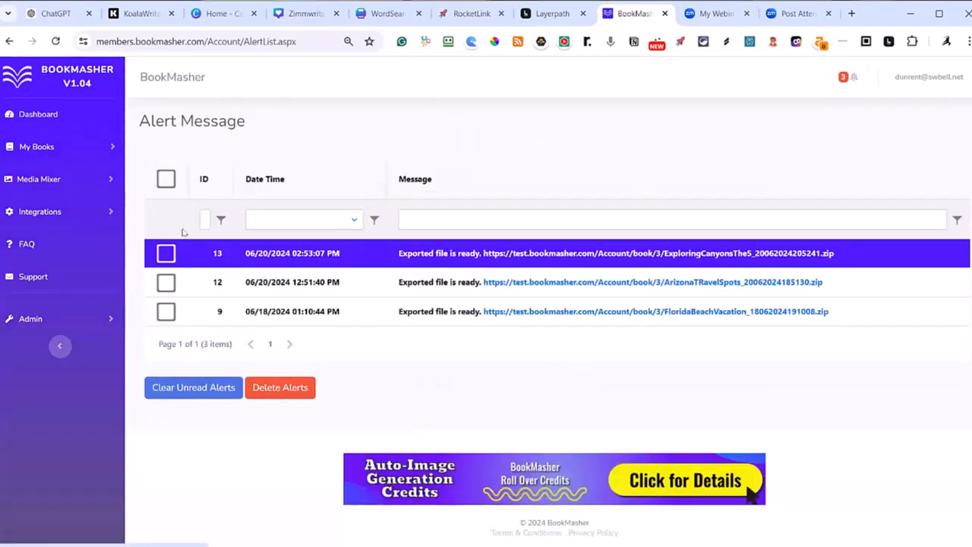
pyautogui.click(165, 182)
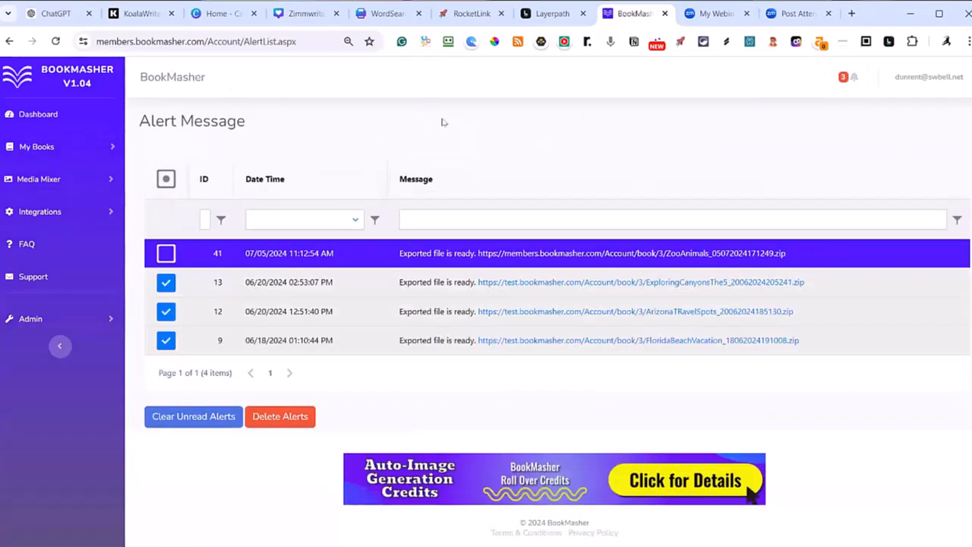
pyautogui.click(591, 255)
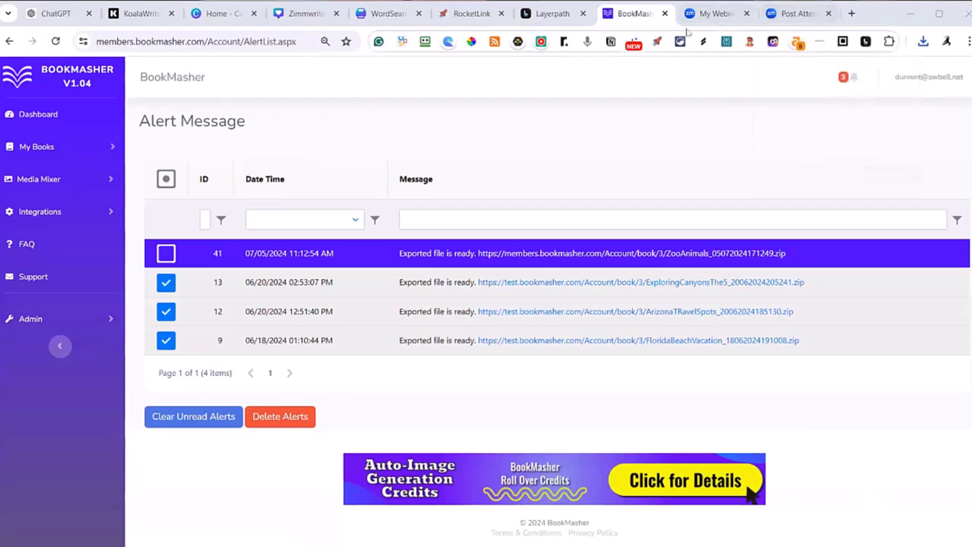
# Switch to Canva, make a copy of the WordSearch Puzzle Template from the recent designs, and open the copy.
pyautogui.click(220, 13)
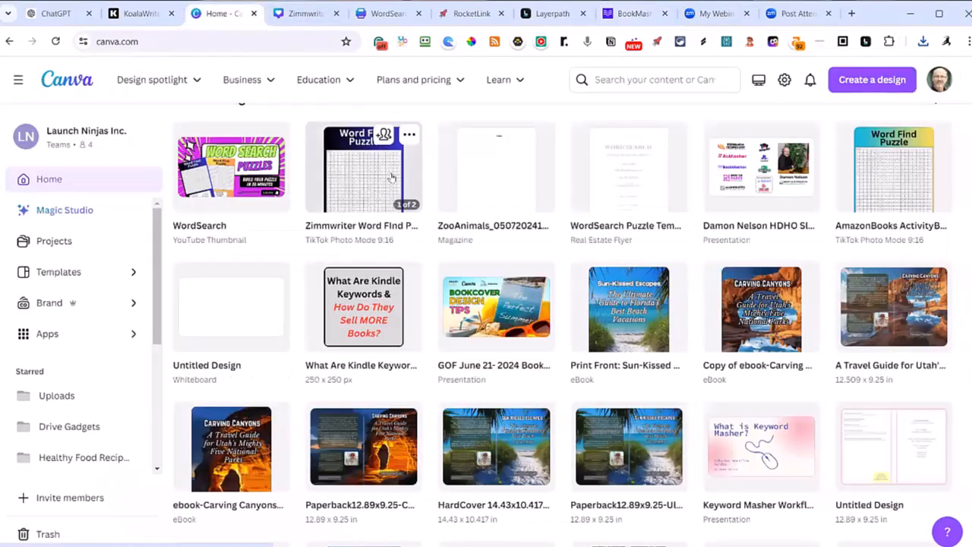
pyautogui.scroll(5, 392, 178)
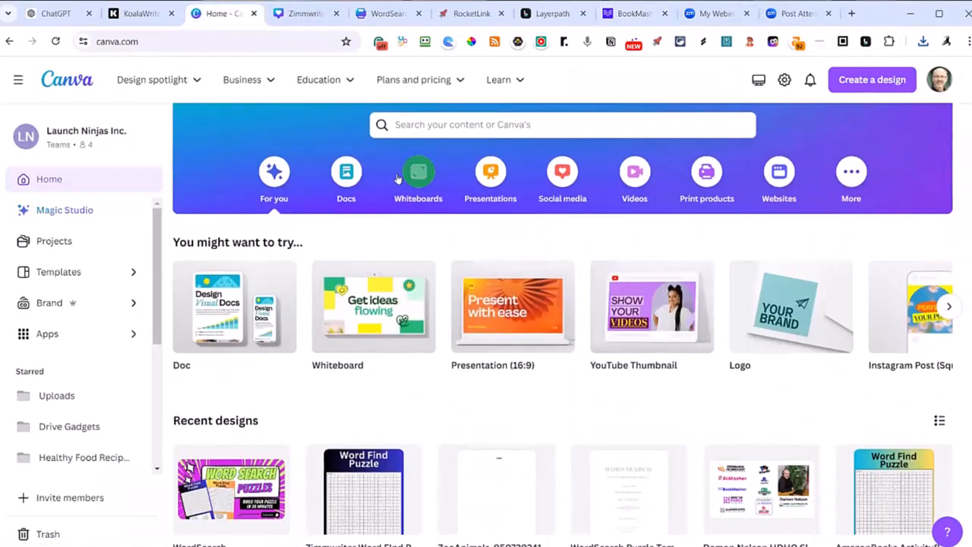
pyautogui.scroll(-1, 411, 173)
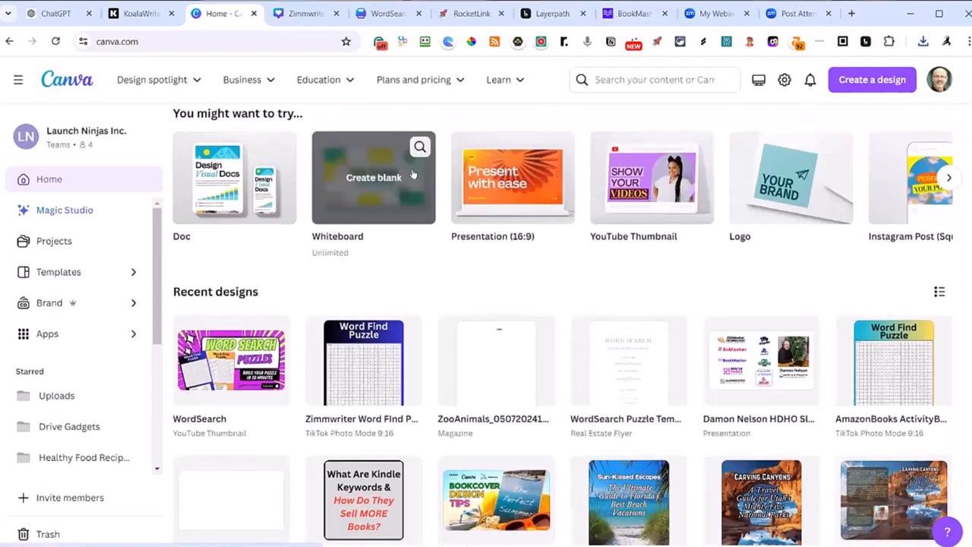
pyautogui.scroll(-1, 630, 341)
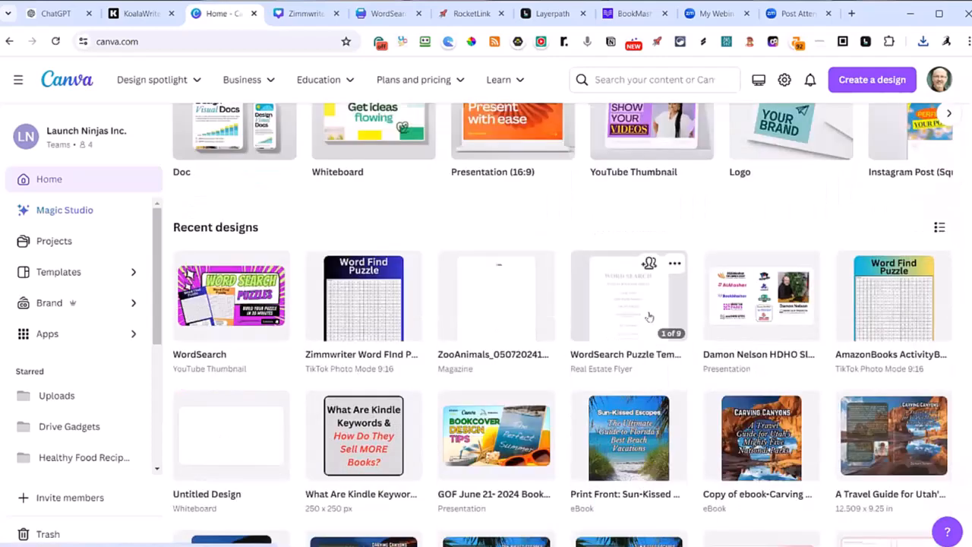
pyautogui.click(674, 263)
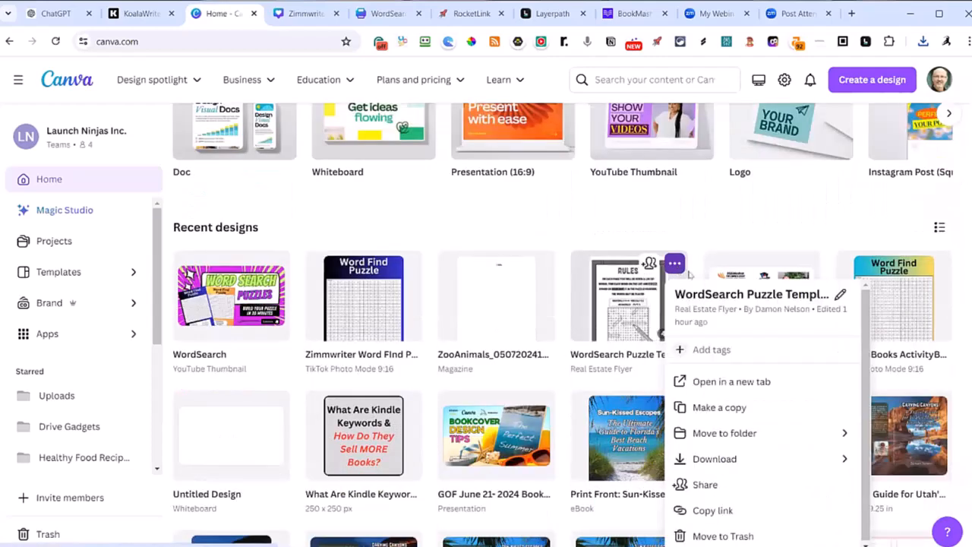
pyautogui.click(726, 414)
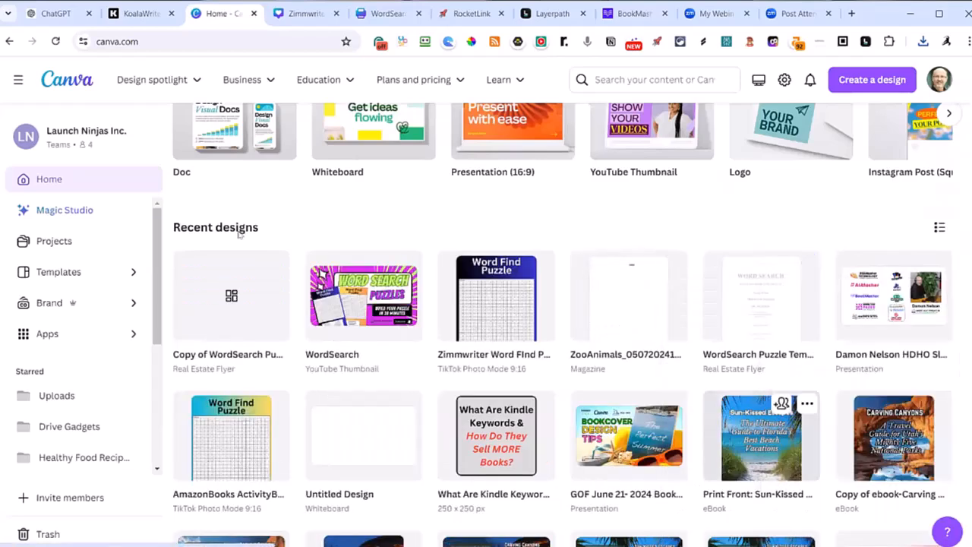
pyautogui.click(230, 300)
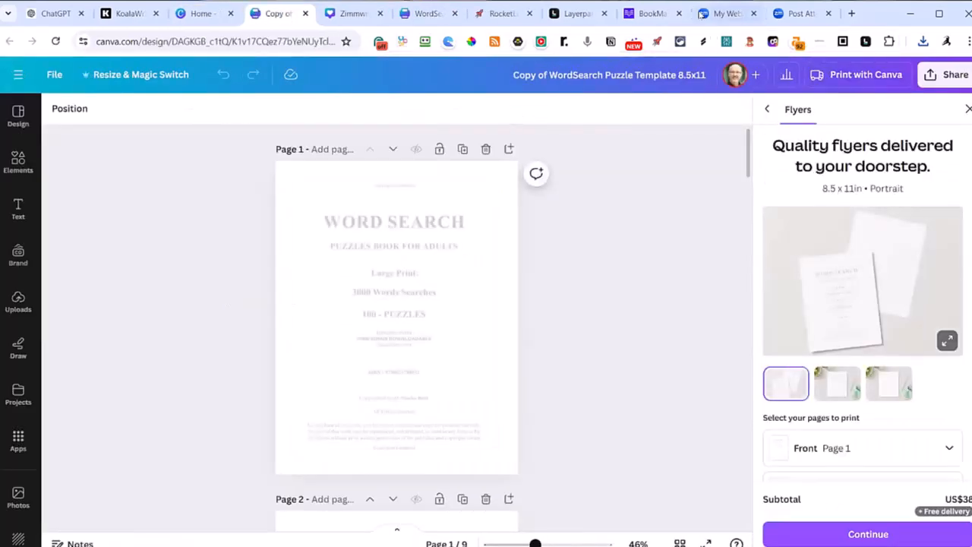
# Switch to BookMasher, reopen the Zoo Animals word search book for editing, and copy its generated title from the first result.
pyautogui.click(652, 14)
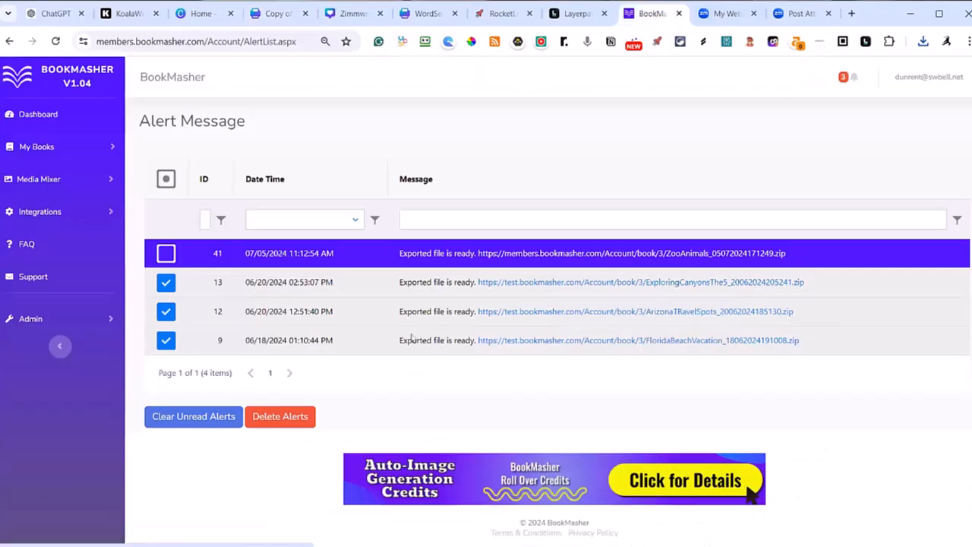
pyautogui.click(41, 154)
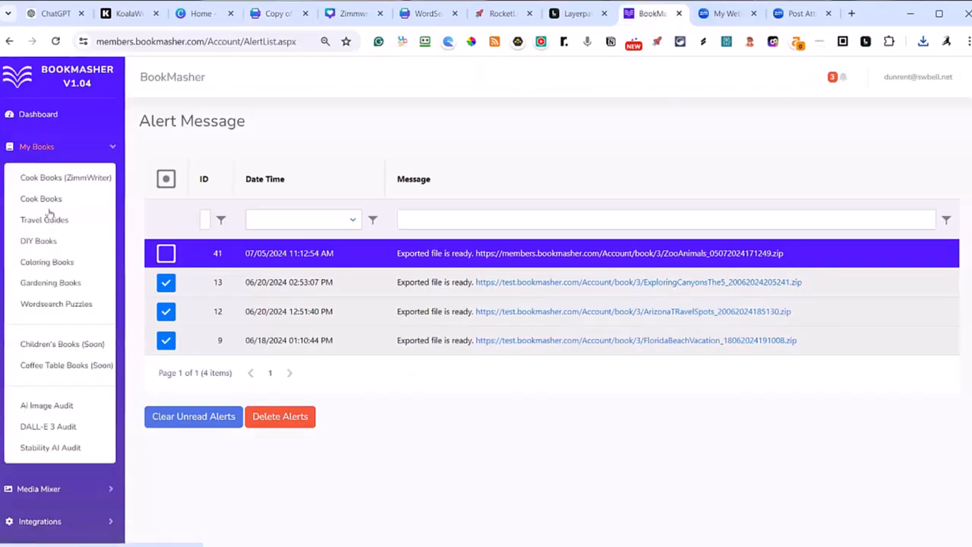
pyautogui.click(45, 304)
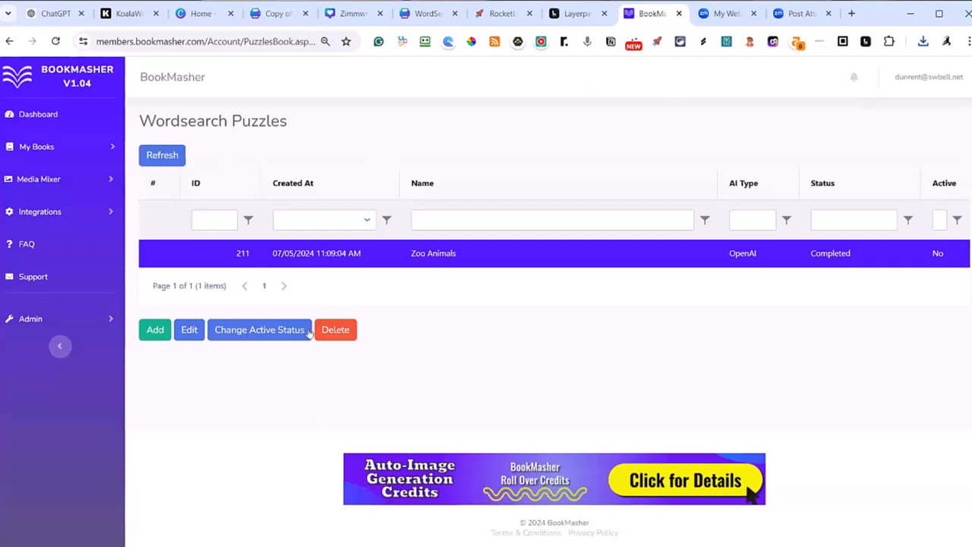
pyautogui.click(188, 329)
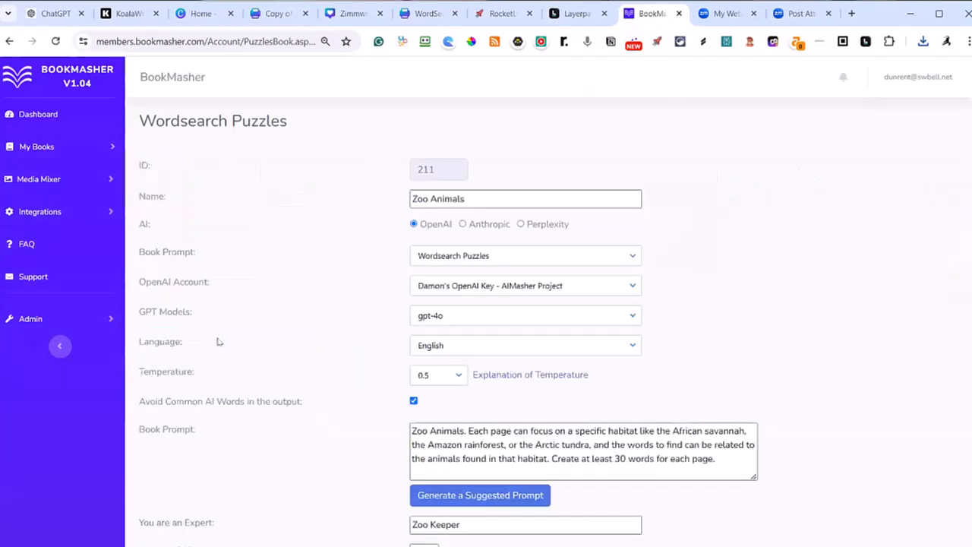
pyautogui.scroll(-7, 486, 342)
pyautogui.click(628, 286)
pyautogui.moveTo(620, 288); pyautogui.dragTo(472, 293)
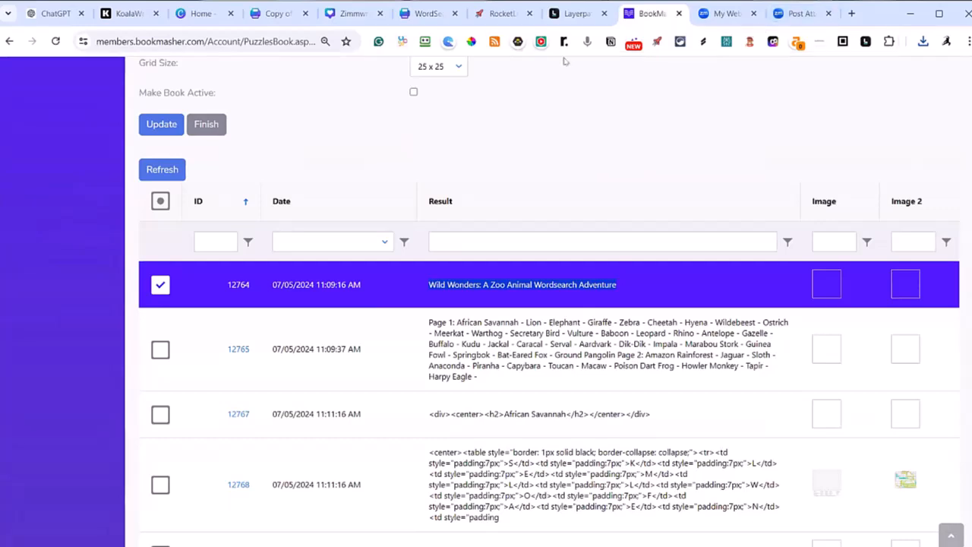
# Switch to the copied template in Canva and rename the design "Wild Wonders: A Zoo Animal Wordsearch Adventure".
pyautogui.click(277, 13)
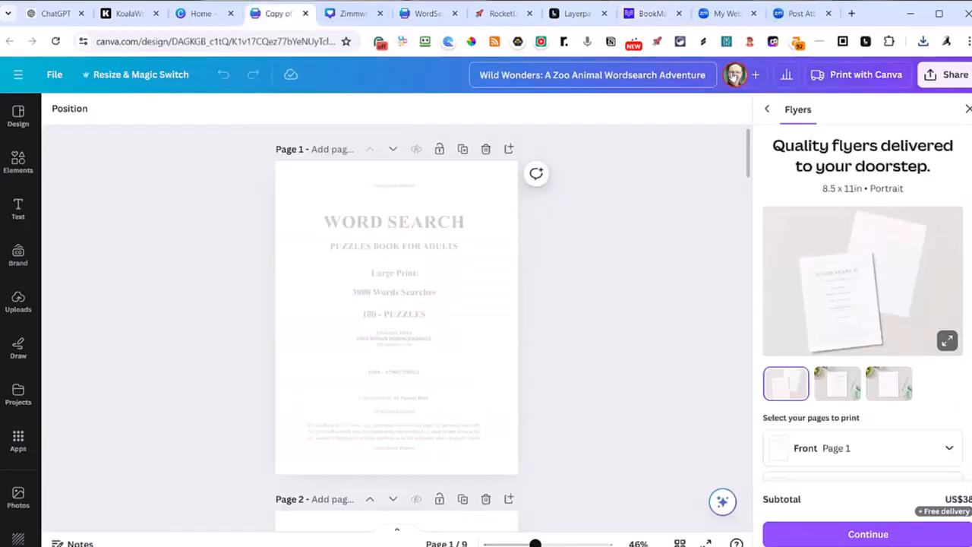
pyautogui.click(650, 240)
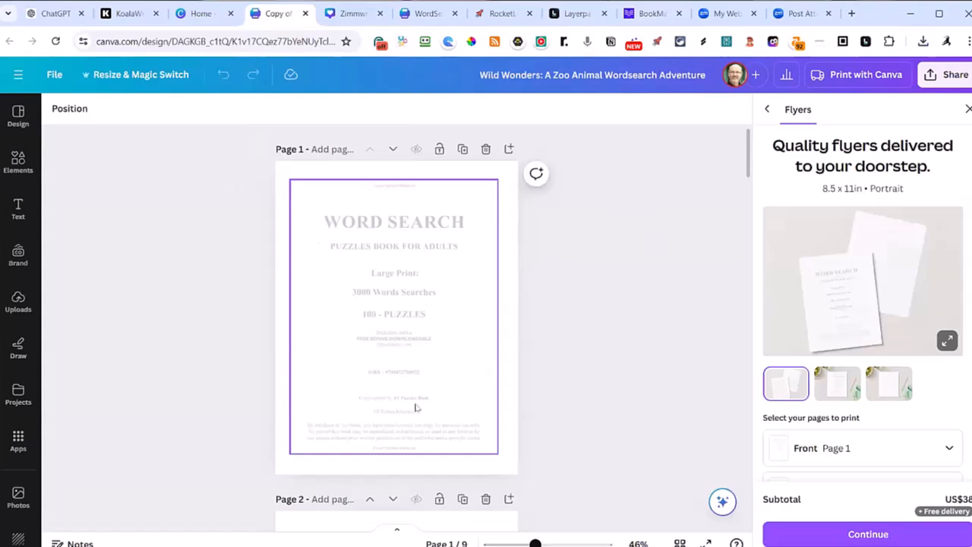
# Examine the template's title page, ownership page, rules, welcome letter, table of contents and blank pages through page 9.
pyautogui.click(465, 316)
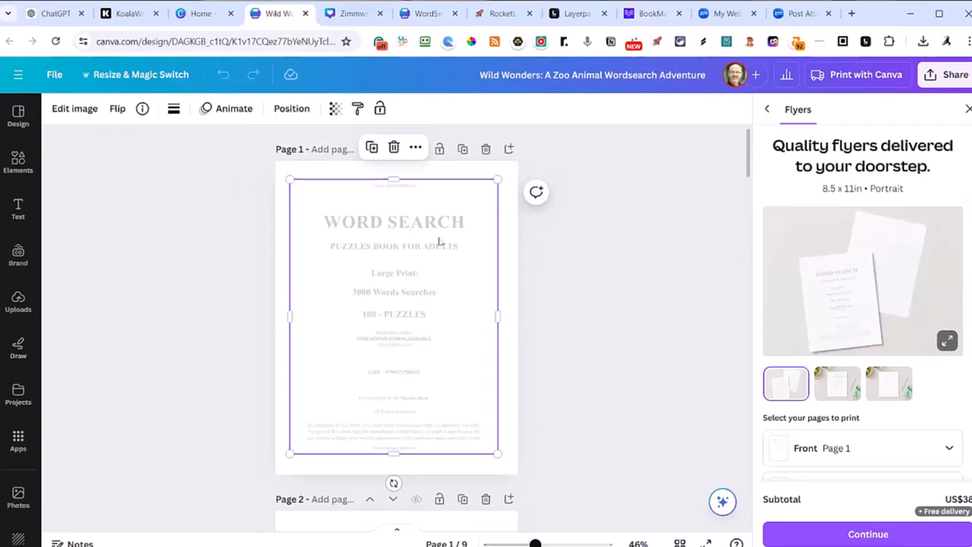
pyautogui.scroll(-5, 396, 390)
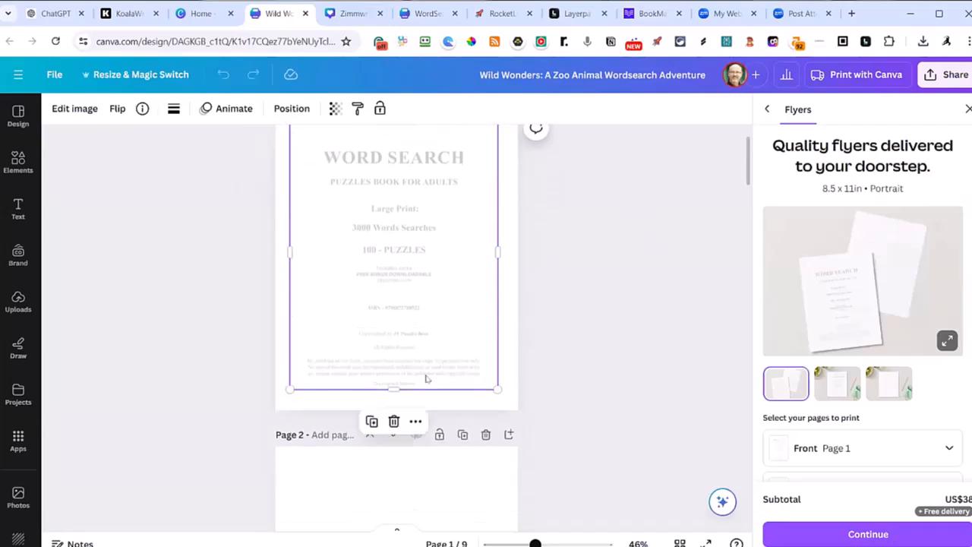
pyautogui.scroll(-1, 393, 287)
pyautogui.scroll(5, 477, 291)
pyautogui.scroll(-5, 477, 295)
pyautogui.scroll(-6, 462, 304)
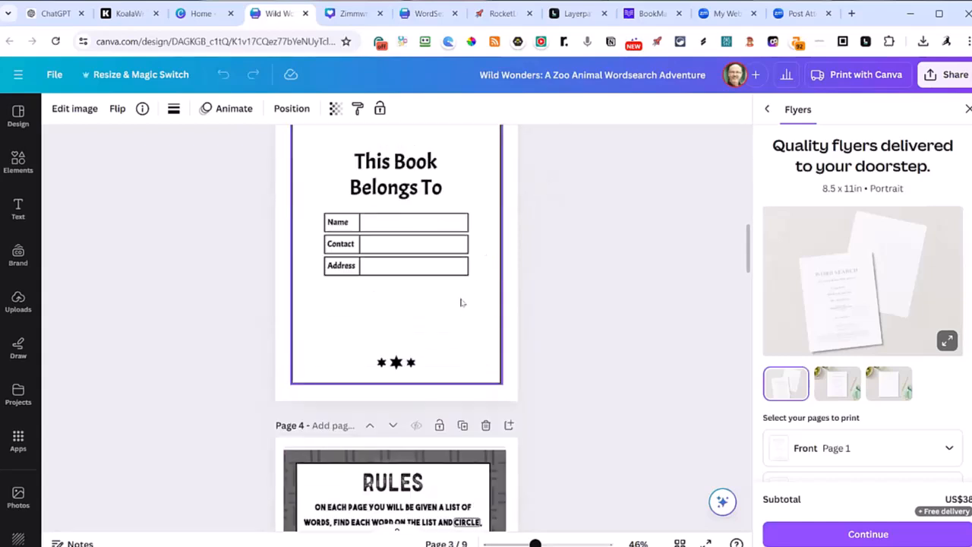
pyautogui.scroll(2, 407, 213)
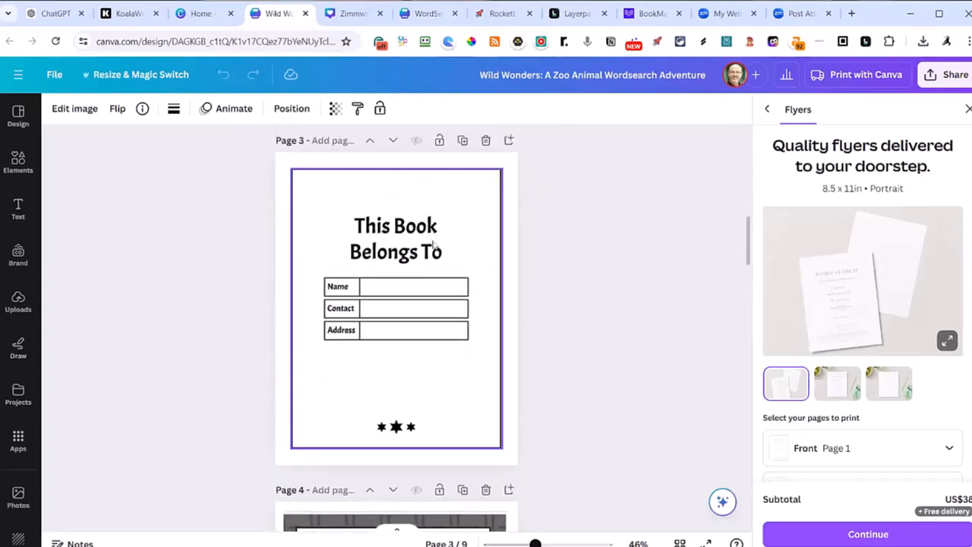
pyautogui.scroll(-5, 430, 240)
pyautogui.scroll(-4, 456, 311)
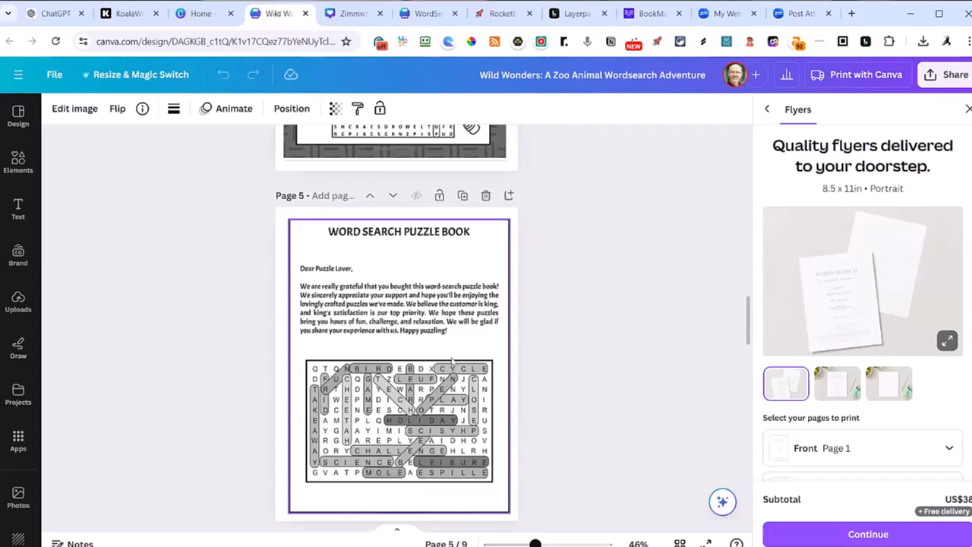
pyautogui.scroll(-5, 452, 359)
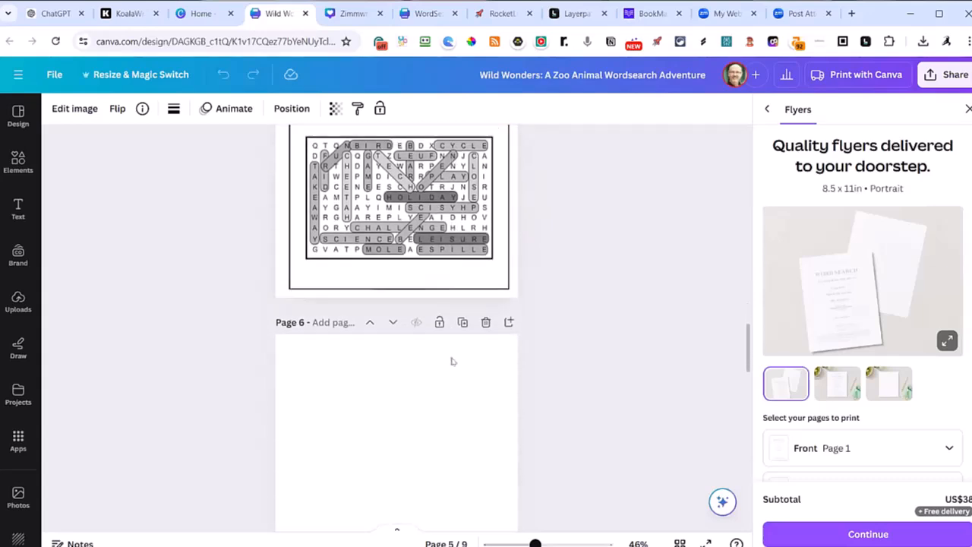
pyautogui.scroll(-5, 381, 266)
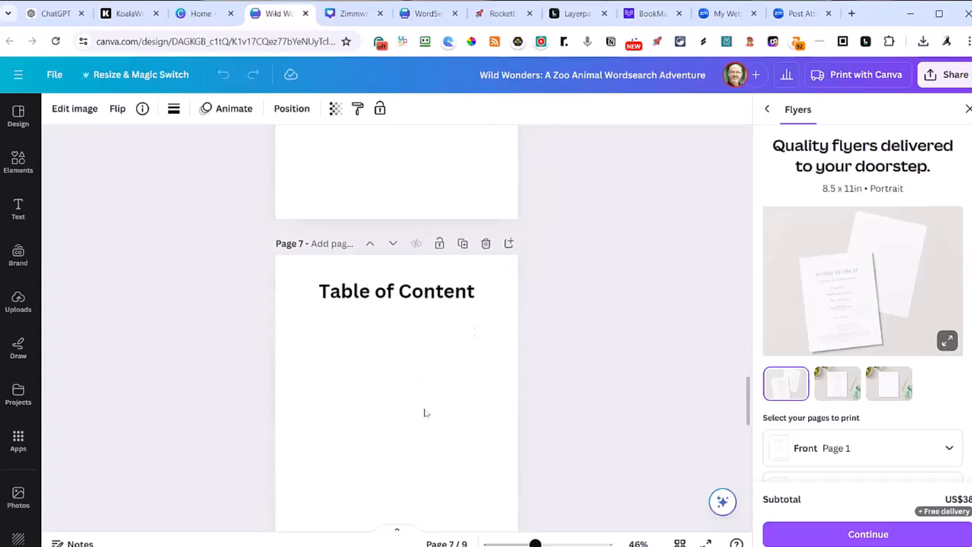
pyautogui.scroll(-3, 429, 398)
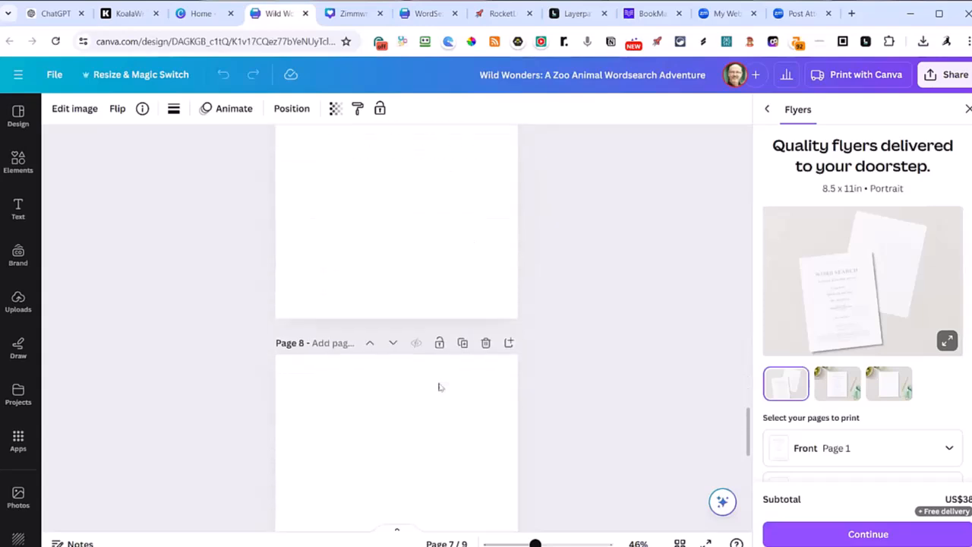
pyautogui.scroll(-2, 439, 386)
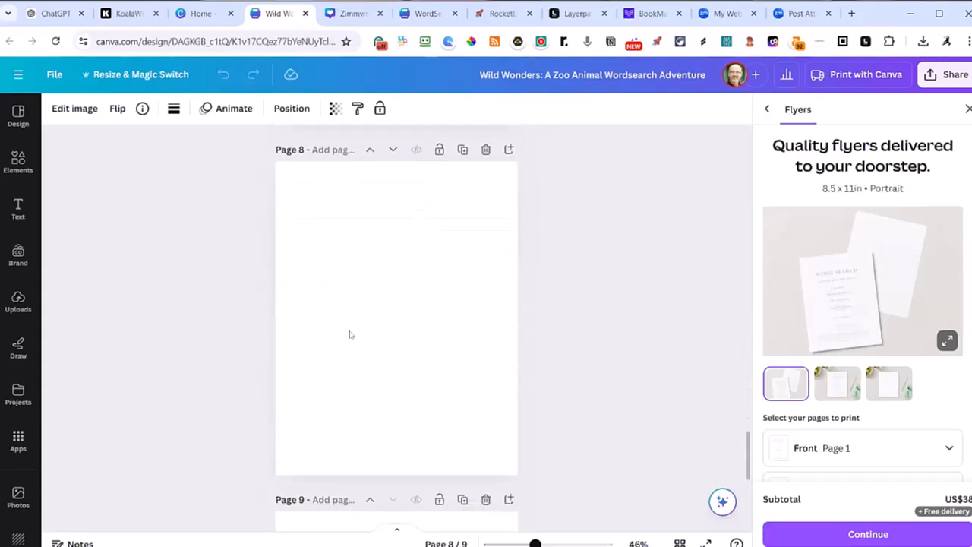
pyautogui.scroll(-5, 351, 335)
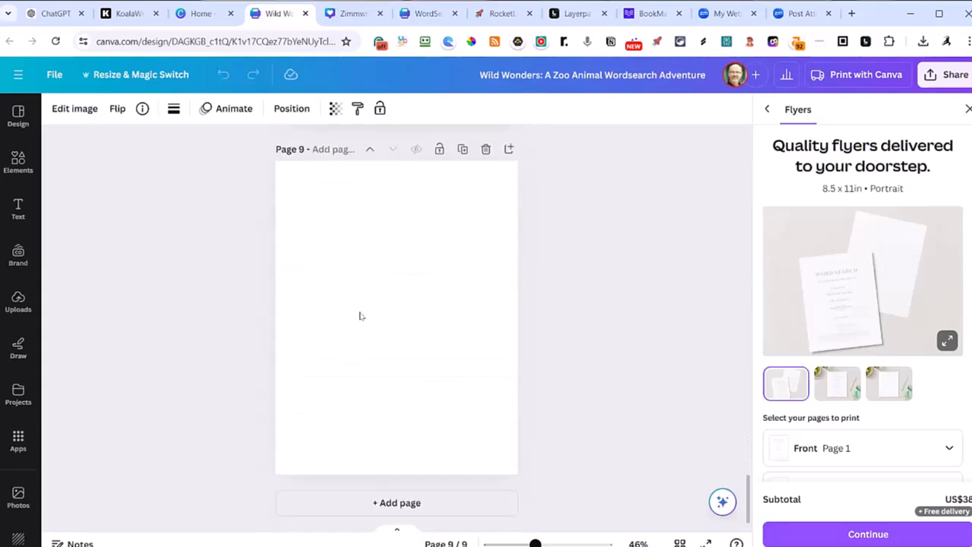
pyautogui.click(360, 316)
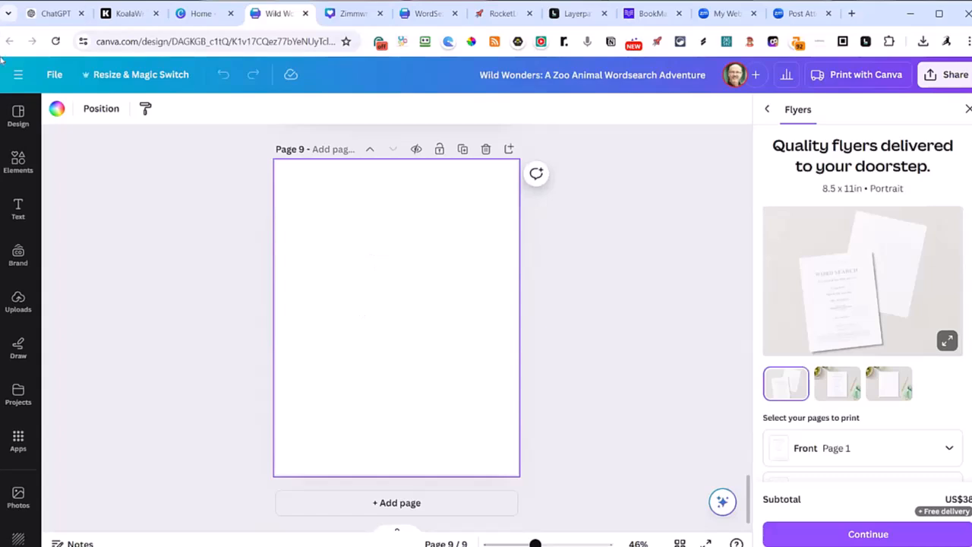
pyautogui.click(53, 76)
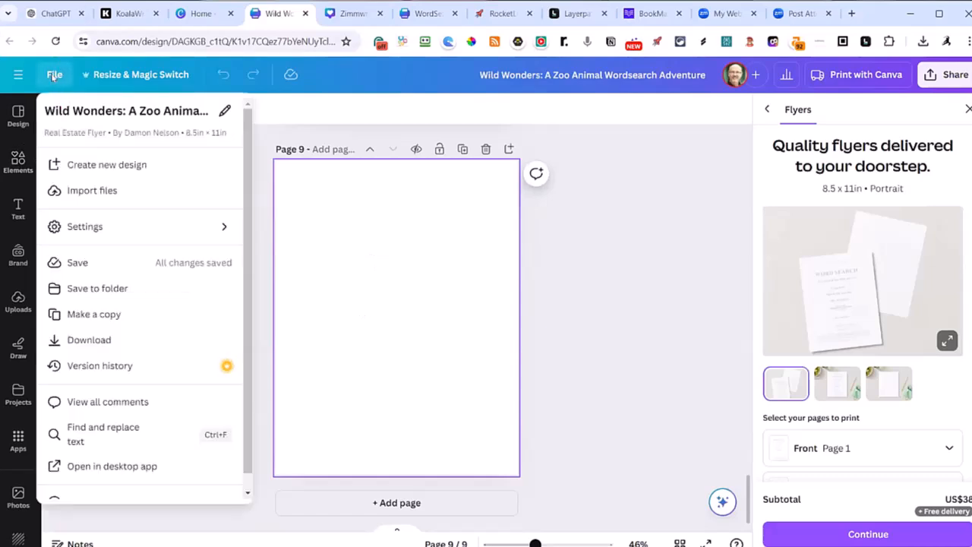
pyautogui.click(91, 190)
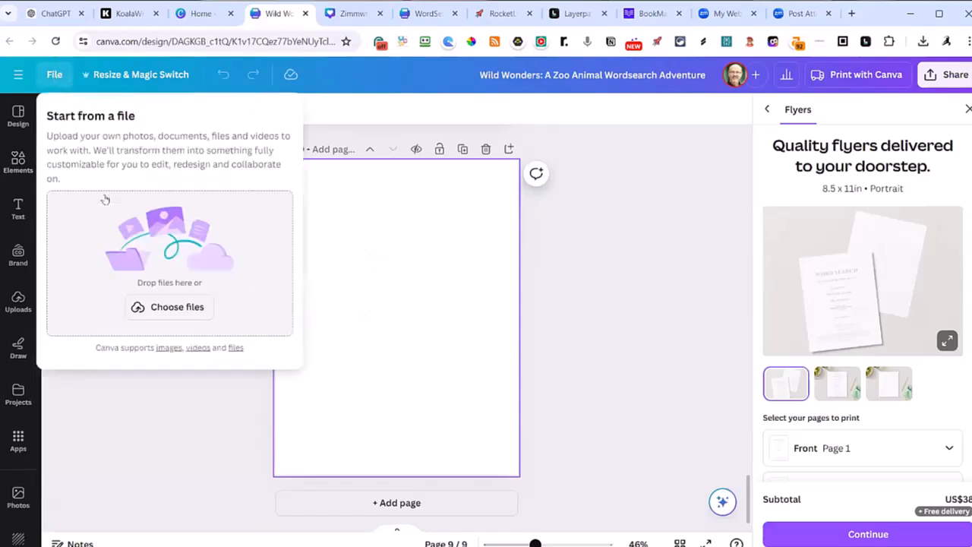
pyautogui.click(192, 311)
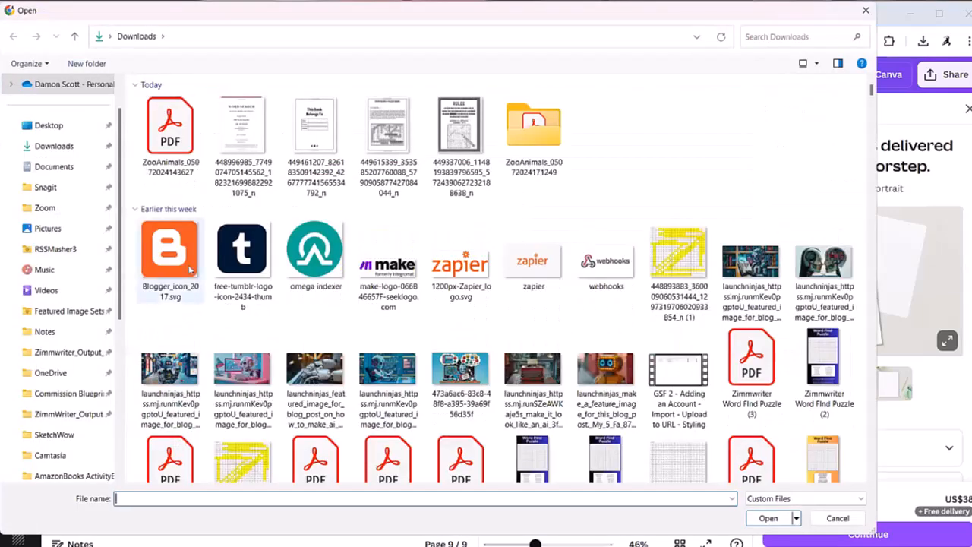
pyautogui.doubleClick(534, 129)
pyautogui.click(501, 122)
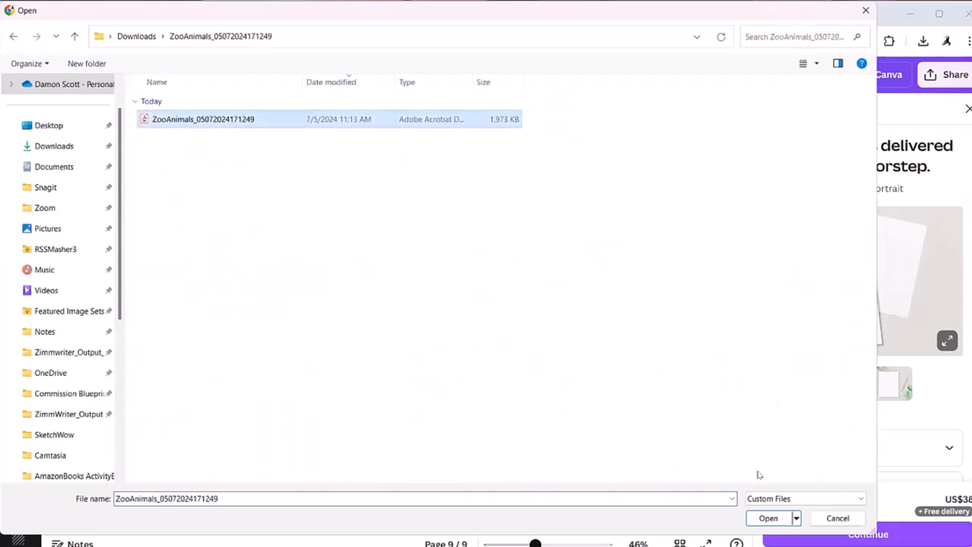
pyautogui.click(769, 518)
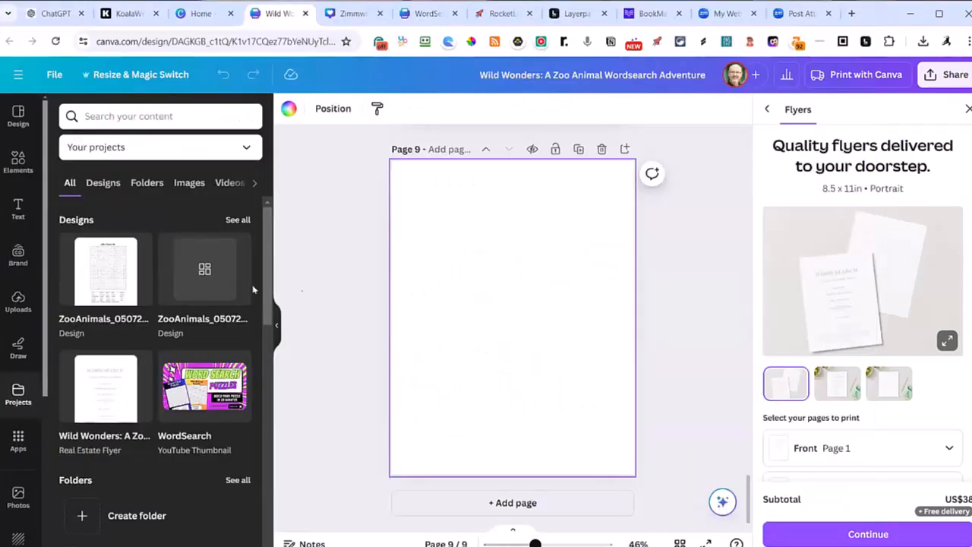
pyautogui.click(122, 277)
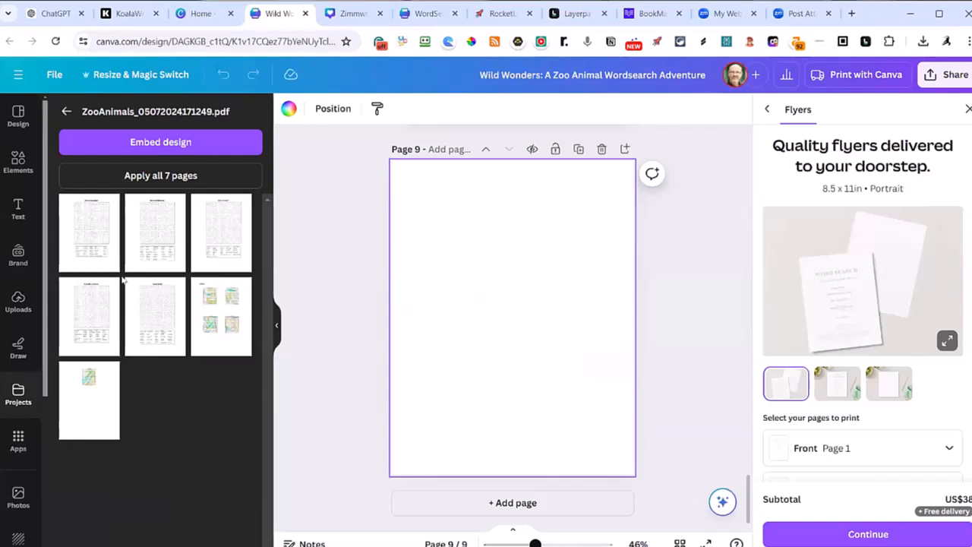
# Try to apply all 7 pages of the imported PDF to the design, undo it, and return to blank page 9.
pyautogui.click(186, 177)
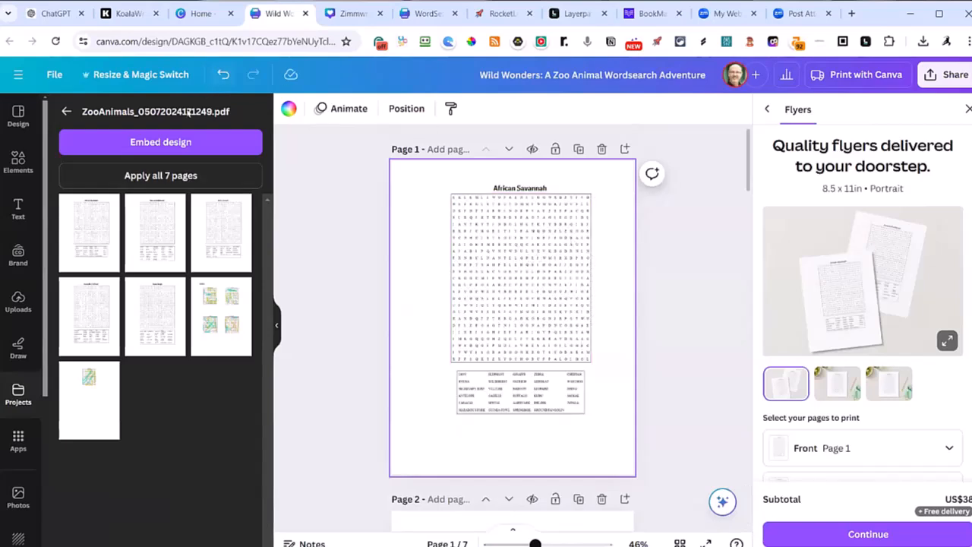
pyautogui.click(222, 73)
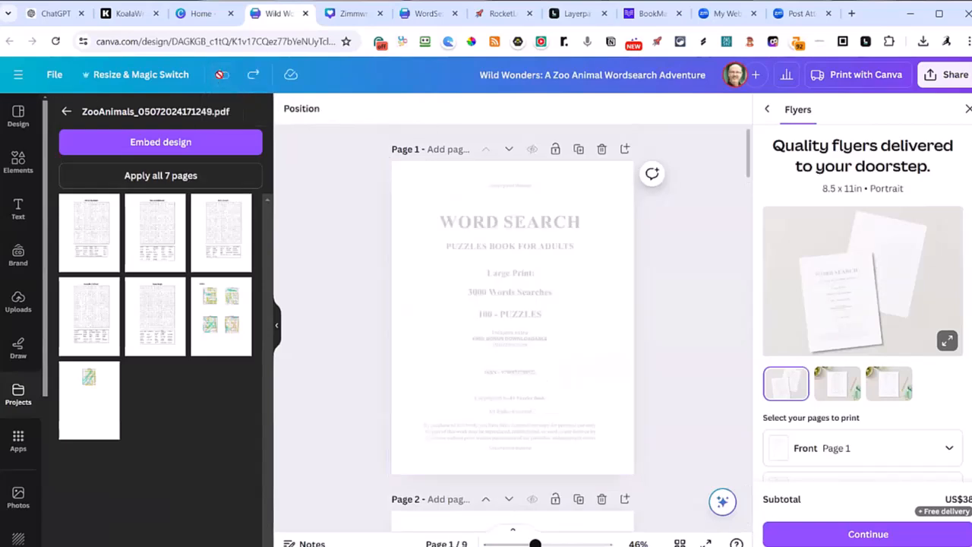
pyautogui.scroll(-20, 642, 345)
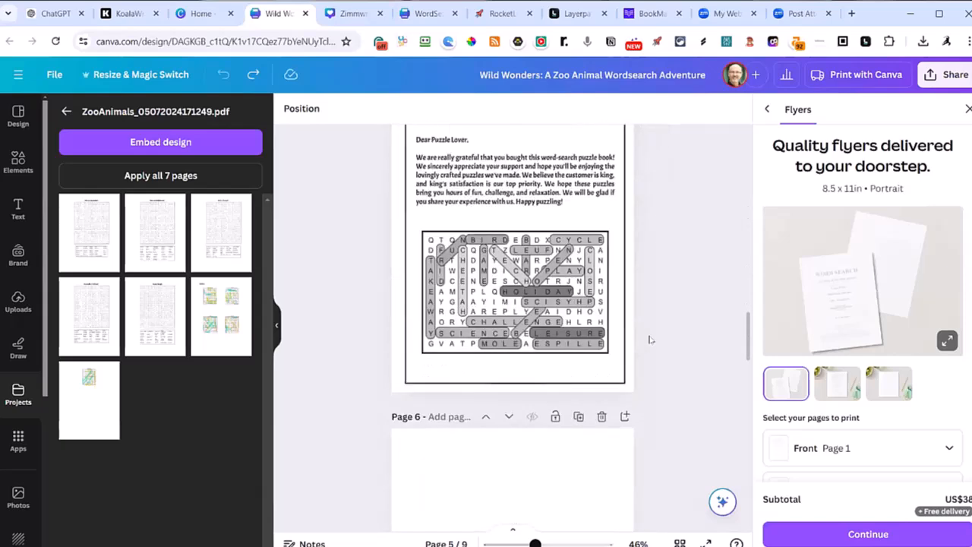
pyautogui.scroll(-12, 649, 340)
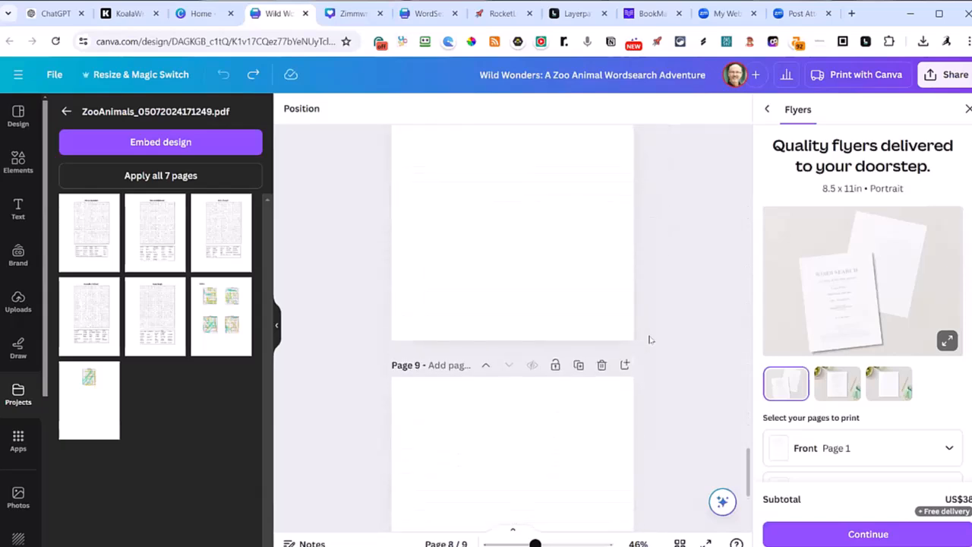
pyautogui.click(539, 330)
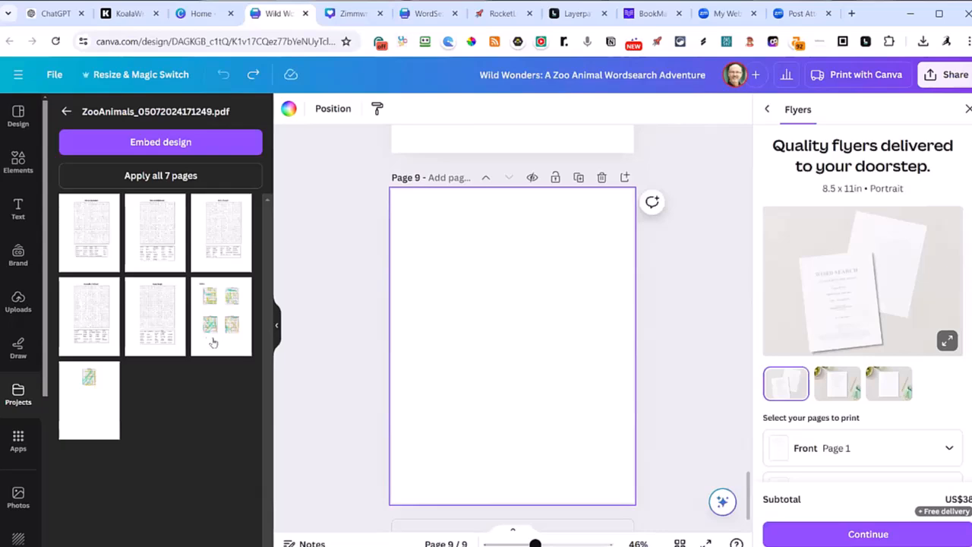
pyautogui.click(143, 176)
pyautogui.click(496, 343)
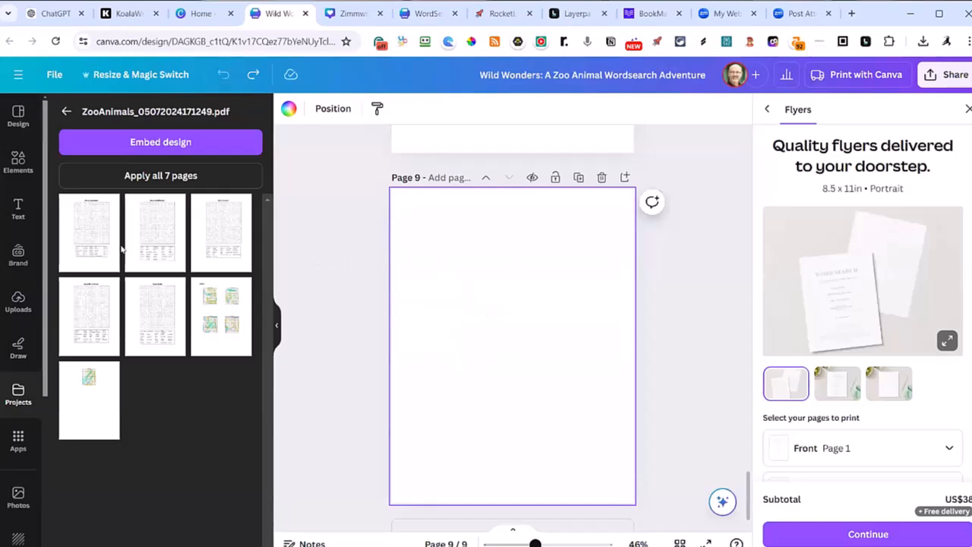
# Place the African Savannah puzzle on page 9, add two pages, and place the PDF's second puzzle on page 11.
pyautogui.click(91, 243)
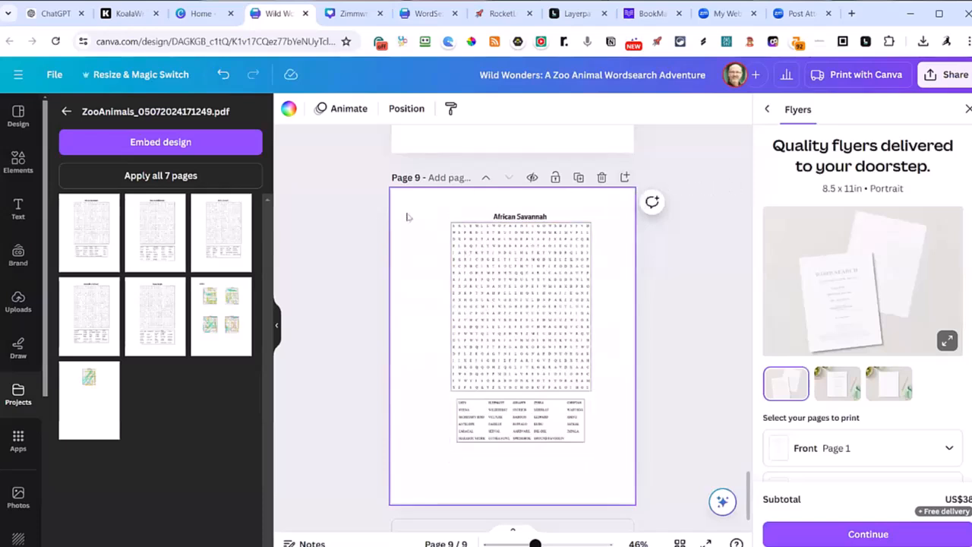
pyautogui.click(625, 178)
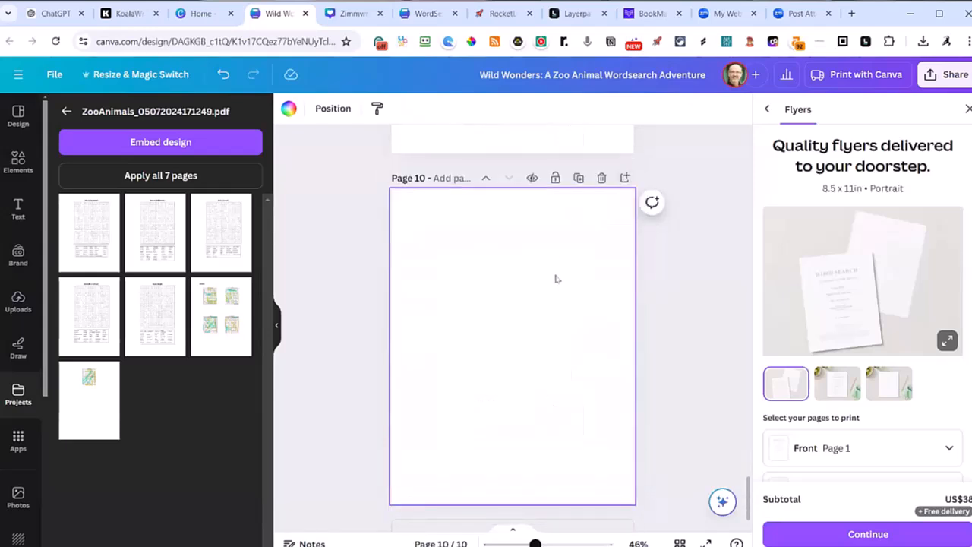
pyautogui.click(625, 178)
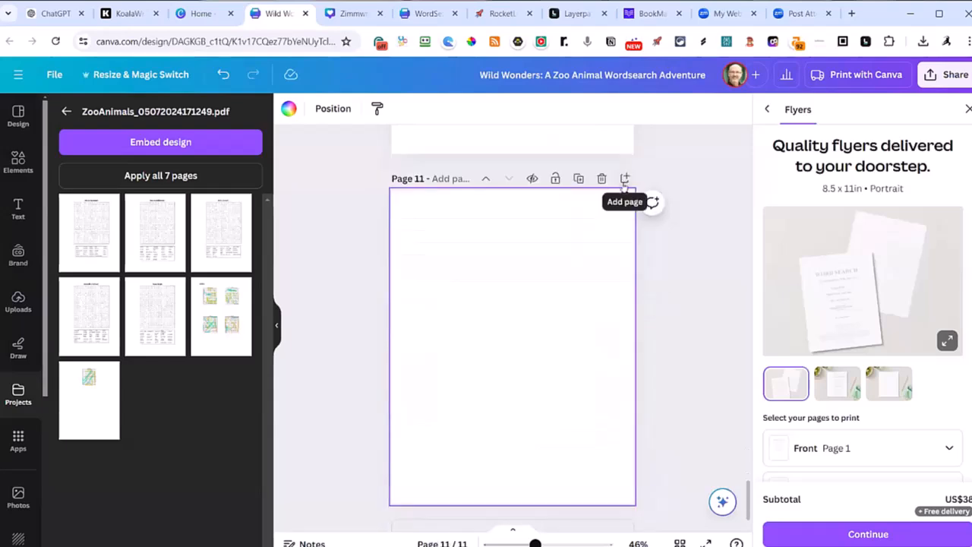
pyautogui.click(155, 239)
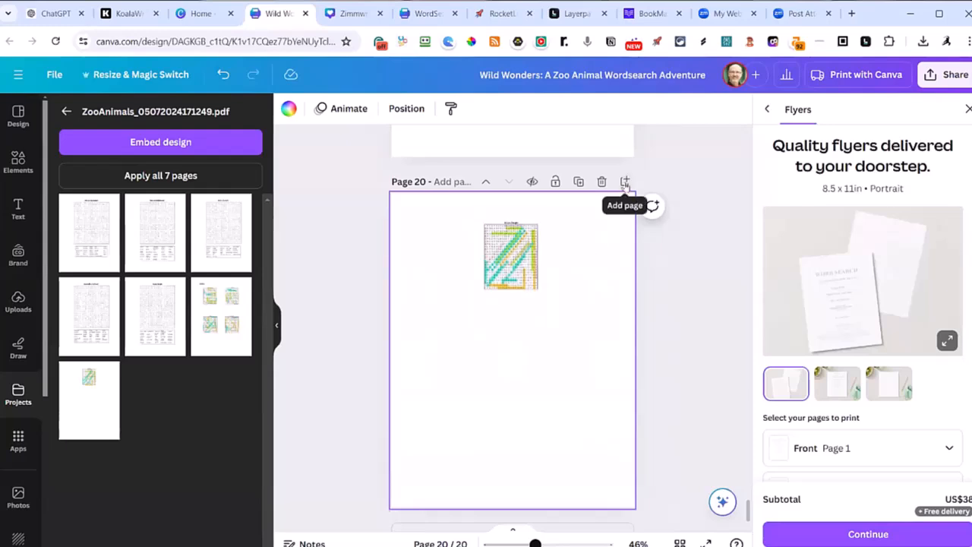
# Add two blank pages, 21 and 22, after the final solution page.
pyautogui.doubleClick(625, 181)
pyautogui.scroll(3, 656, 400)
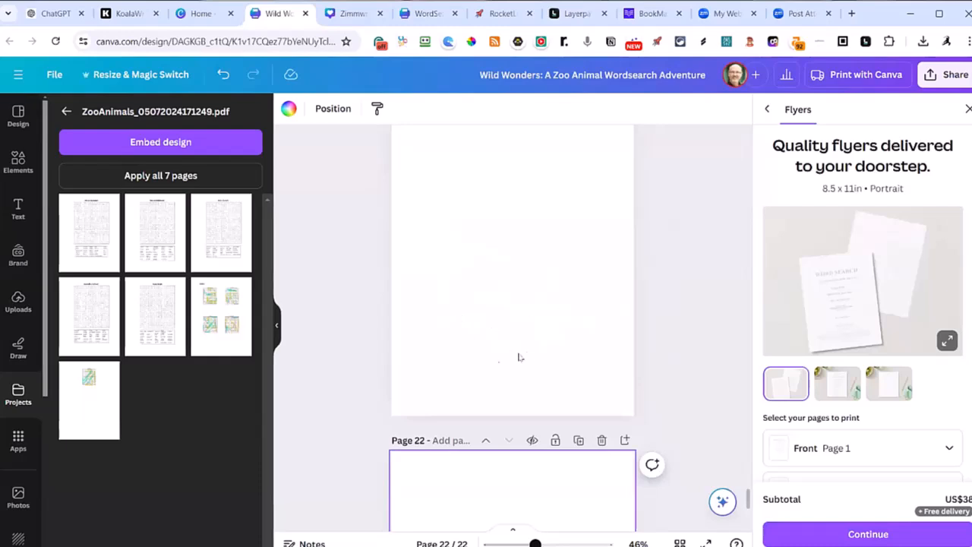
pyautogui.scroll(1, 515, 349)
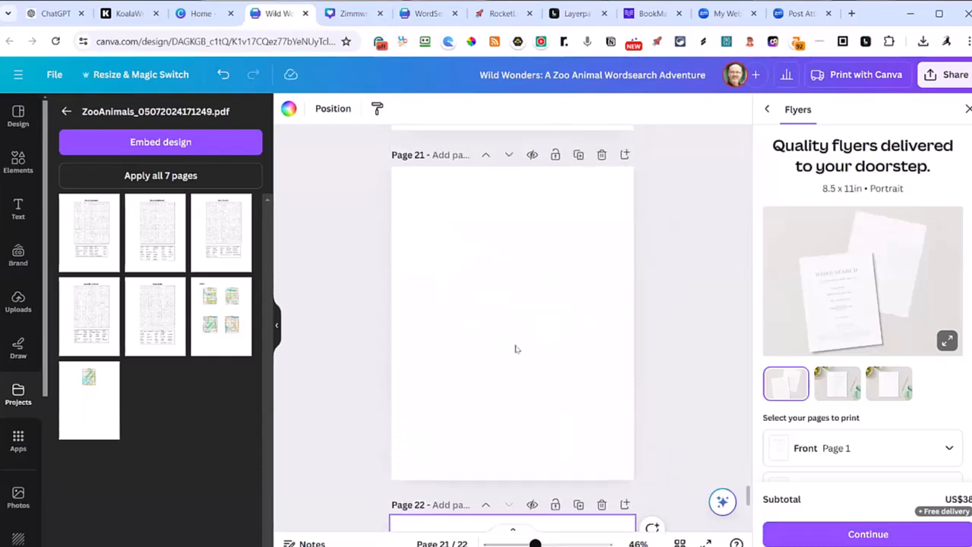
pyautogui.scroll(-3, 515, 348)
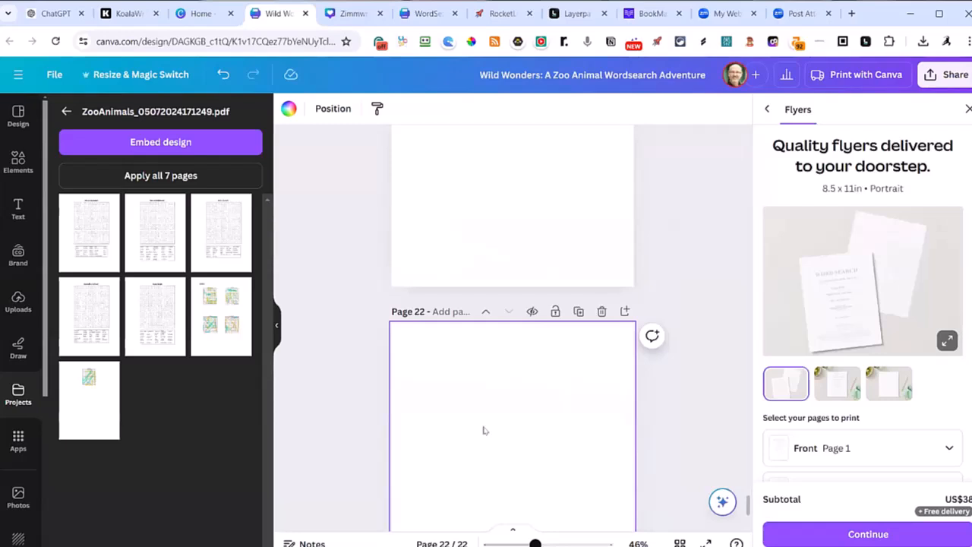
pyautogui.scroll(-3, 483, 431)
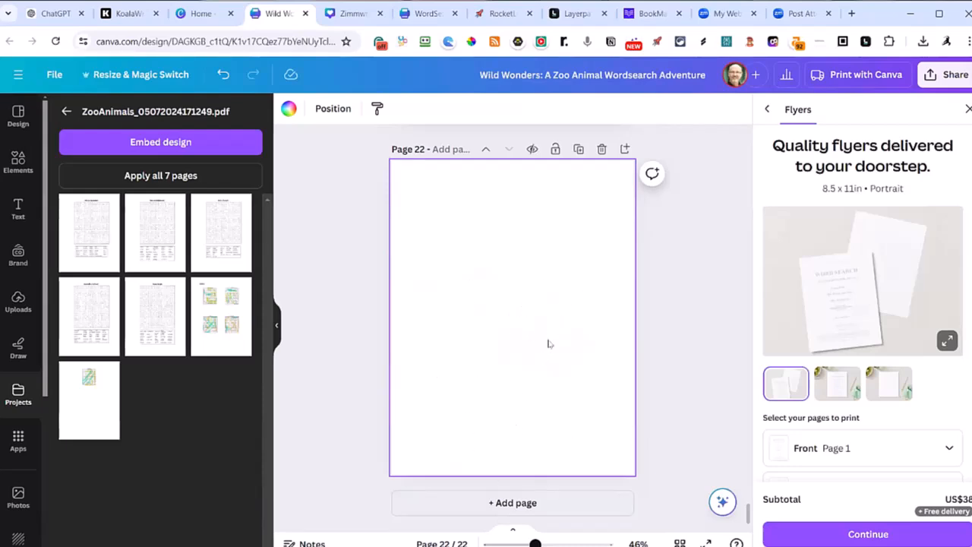
# Review the assembled solution, puzzle and blank pages from page 22 back to the African Savannah puzzle on page 9.
pyautogui.scroll(5, 570, 372)
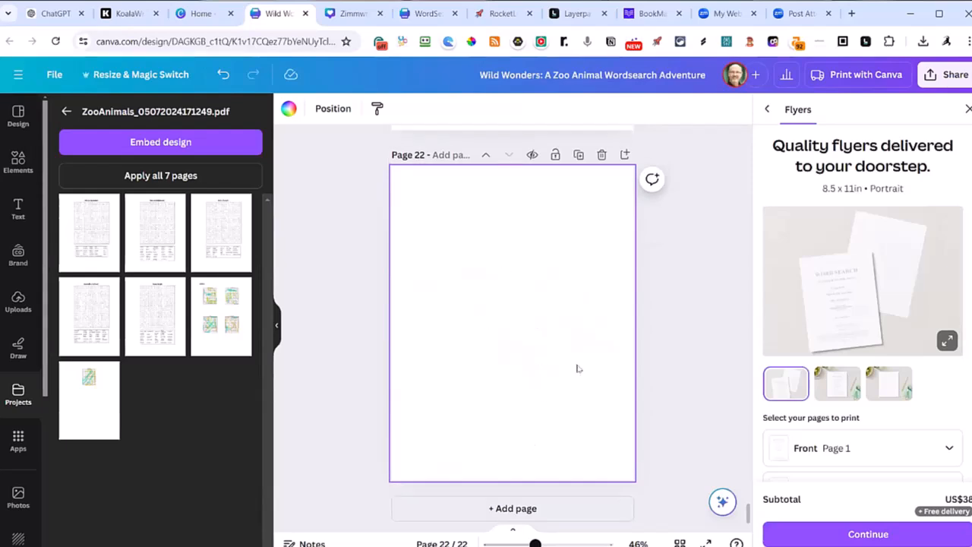
pyautogui.scroll(12, 567, 375)
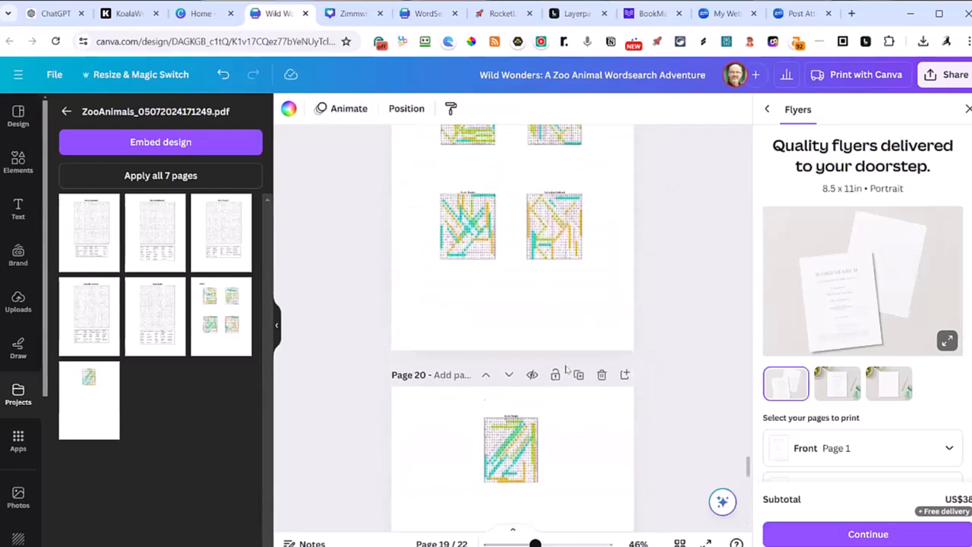
pyautogui.scroll(12, 567, 369)
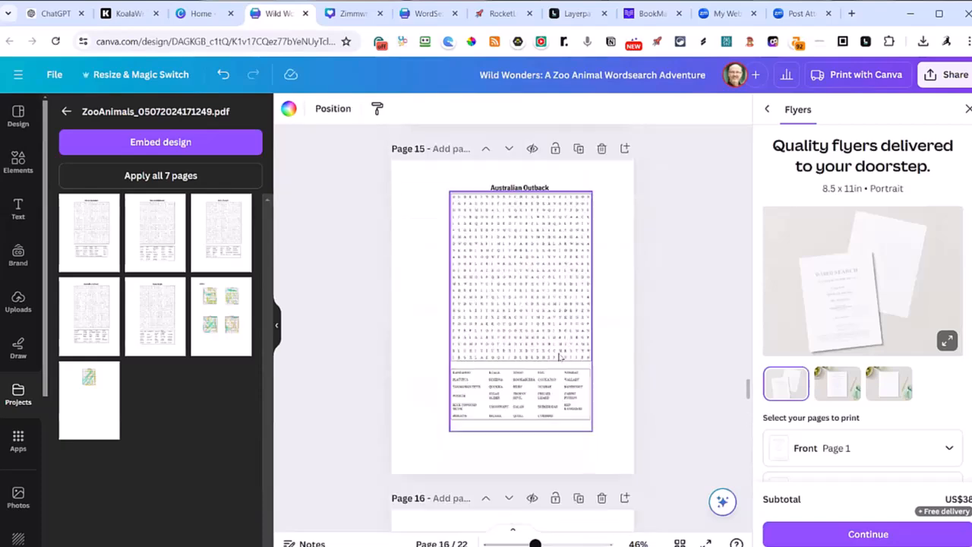
pyautogui.scroll(12, 559, 356)
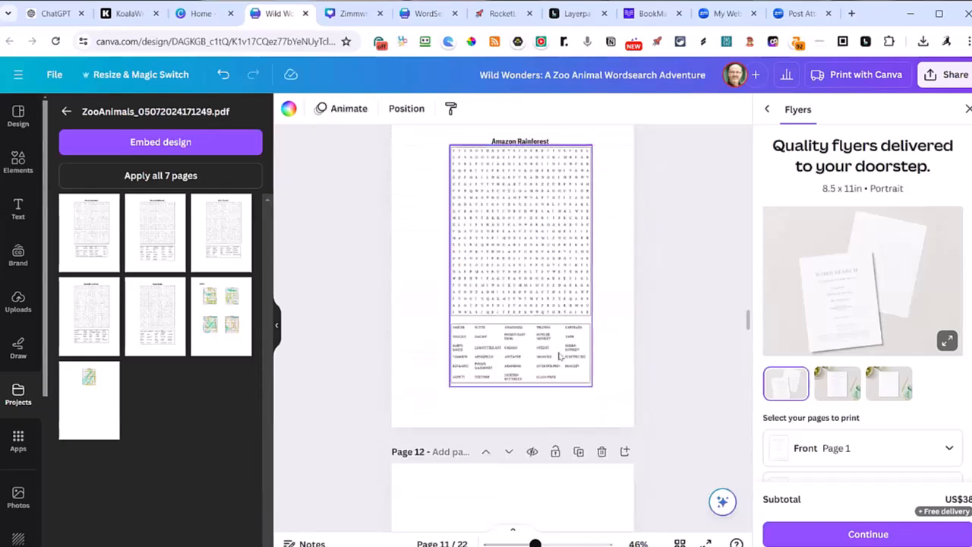
pyautogui.scroll(12, 559, 356)
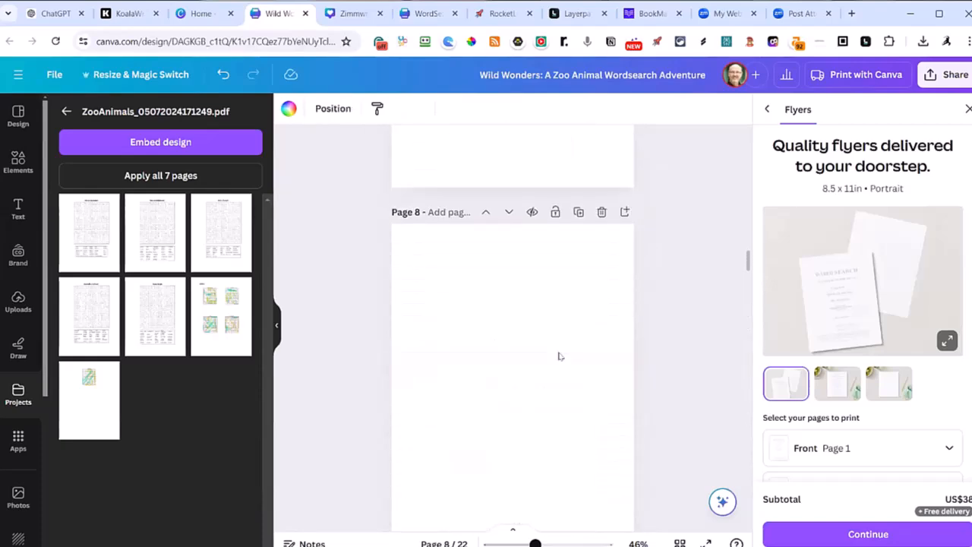
pyautogui.scroll(-9, 559, 354)
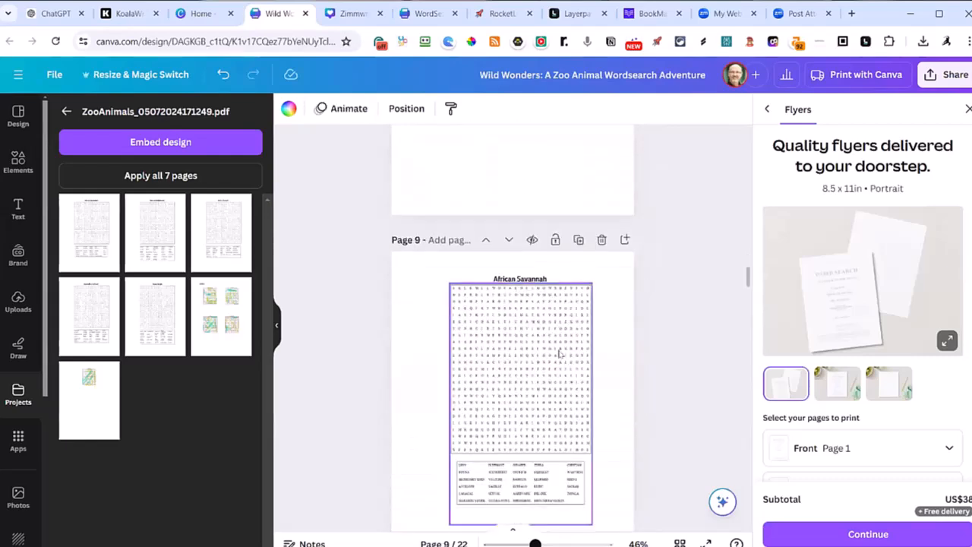
# Enlarge the African Savannah puzzle image on page 9 and move its title up above the grid.
pyautogui.click(512, 332)
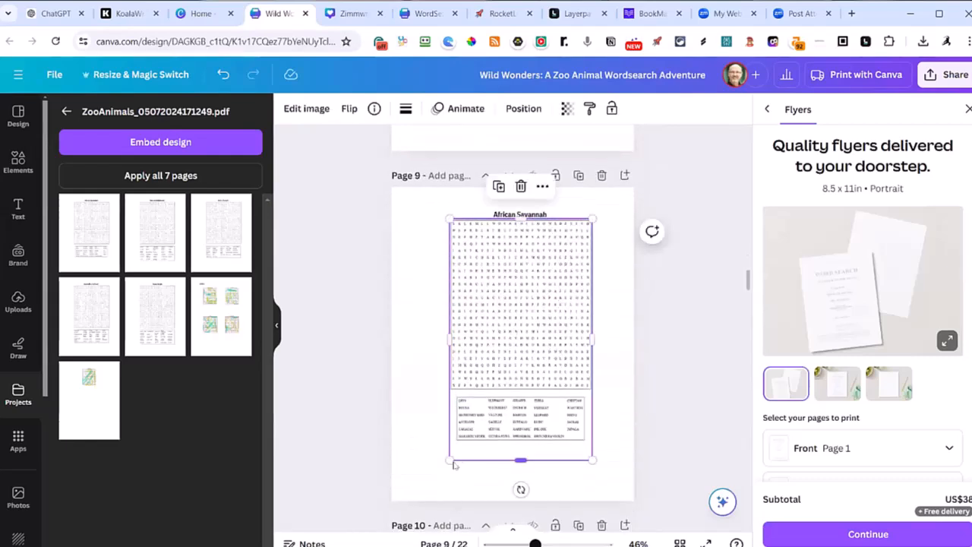
pyautogui.moveTo(451, 460); pyautogui.dragTo(426, 501)
pyautogui.moveTo(594, 218)
pyautogui.mouseDown()
pyautogui.moveTo(613, 189)
pyautogui.moveTo(600, 221)
pyautogui.mouseUp()
pyautogui.moveTo(543, 217); pyautogui.dragTo(533, 202)
pyautogui.click(553, 252)
pyautogui.click(554, 253)
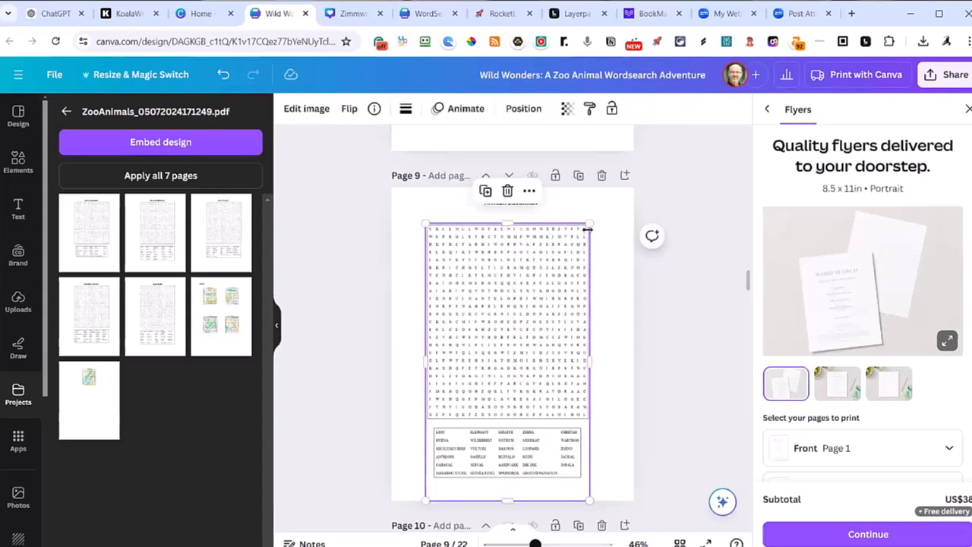
# Enlarge the page 9 puzzle image further up to just below the title and shift it sideways toward the page's centre.
pyautogui.moveTo(590, 223); pyautogui.dragTo(601, 215)
pyautogui.moveTo(606, 213); pyautogui.dragTo(604, 212)
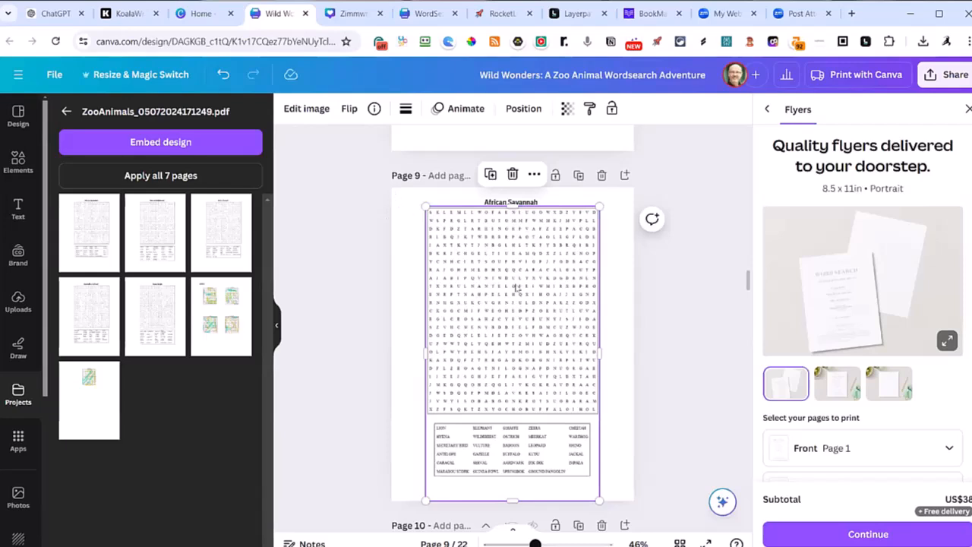
pyautogui.moveTo(516, 287); pyautogui.dragTo(525, 283)
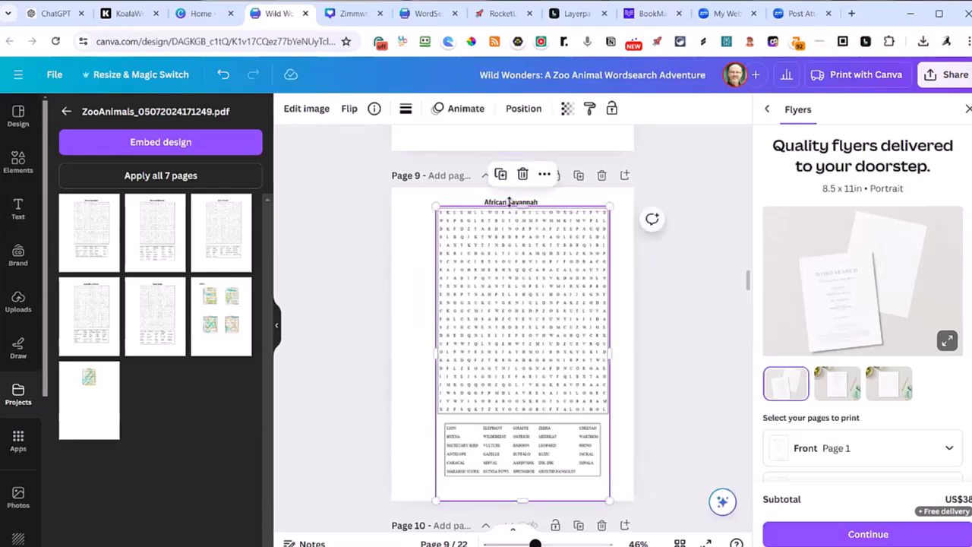
# Centre the African Savannah title above the enlarged puzzle grid on page 9, and reselect the puzzle image.
pyautogui.click(453, 202)
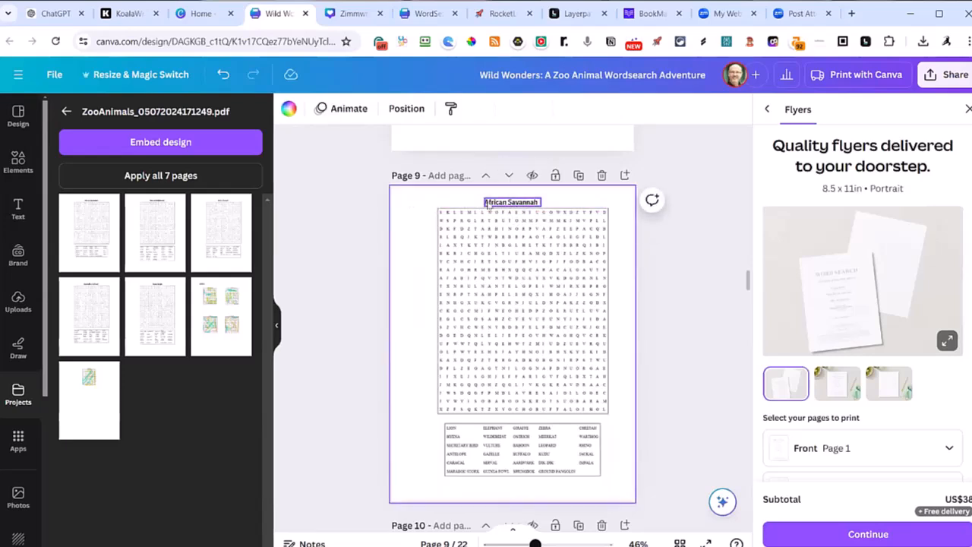
pyautogui.click(490, 203)
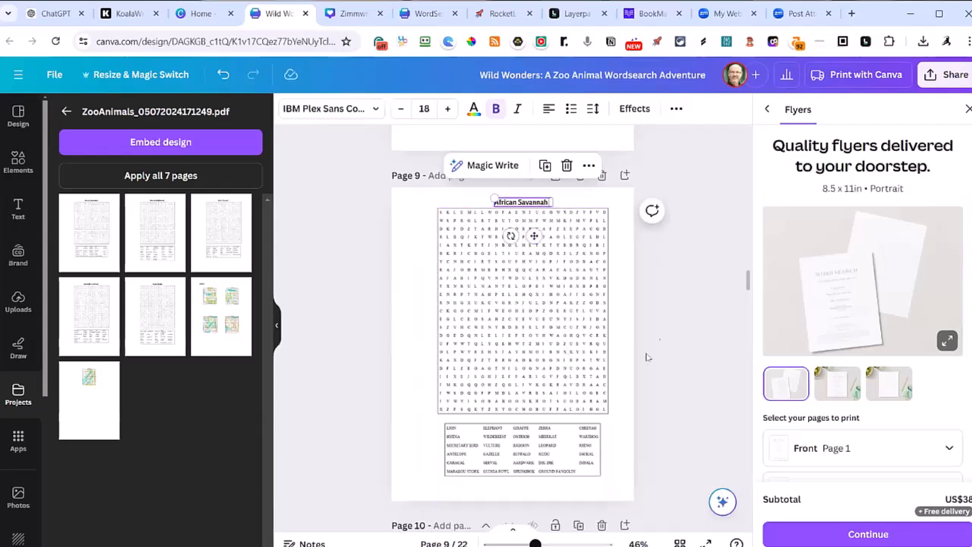
pyautogui.scroll(-3, 689, 317)
pyautogui.scroll(2, 690, 315)
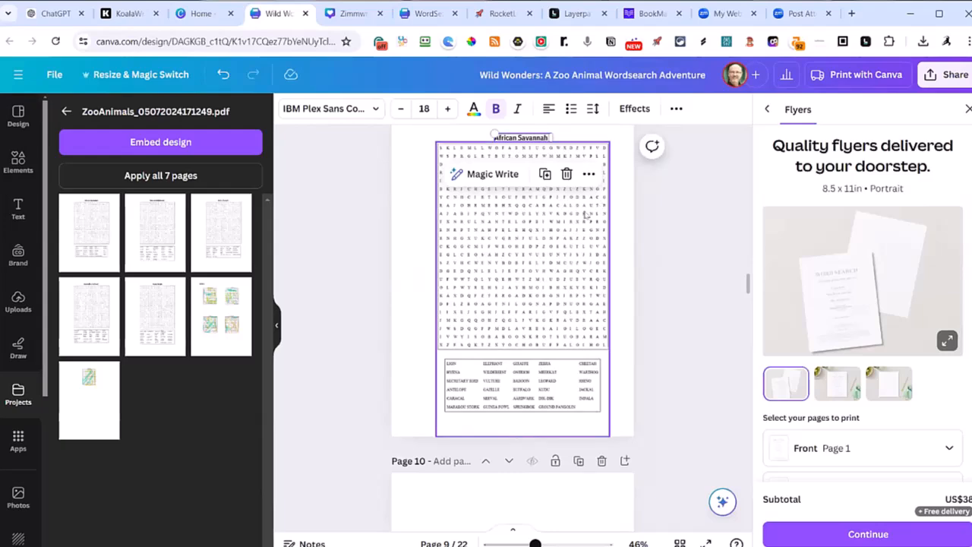
pyautogui.click(564, 227)
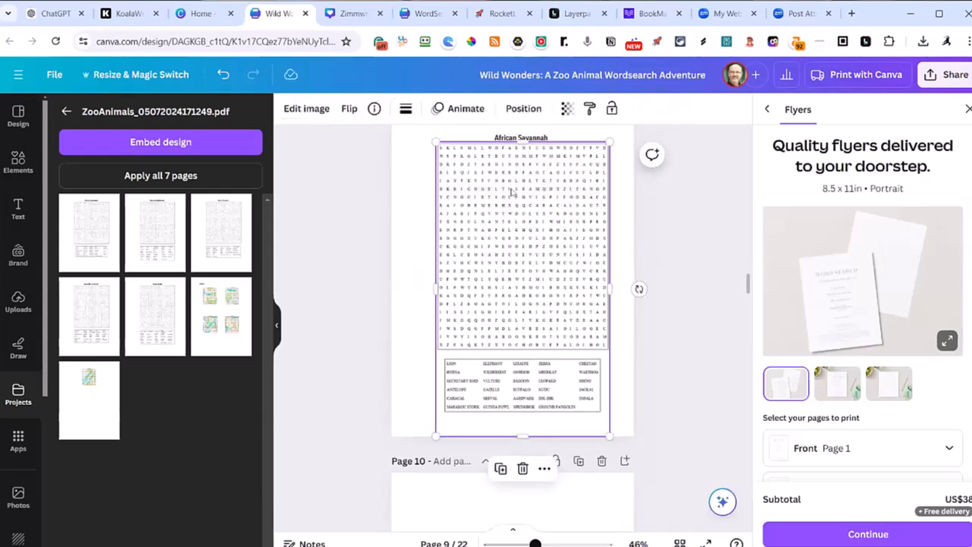
# Crop the blank strip below the word list off the page 9 puzzle image, and enlarge the cropped image slightly.
pyautogui.click(295, 115)
pyautogui.click(237, 114)
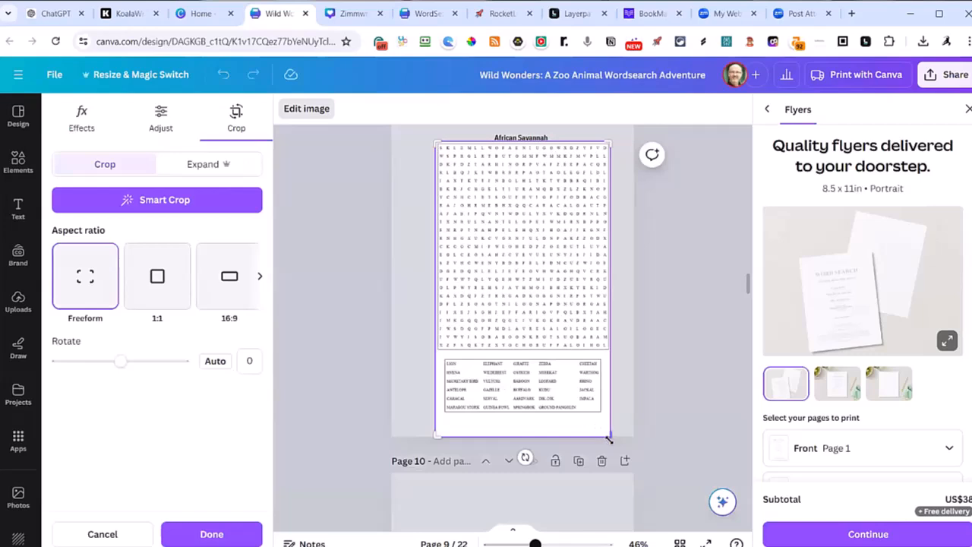
pyautogui.moveTo(609, 434); pyautogui.dragTo(610, 414)
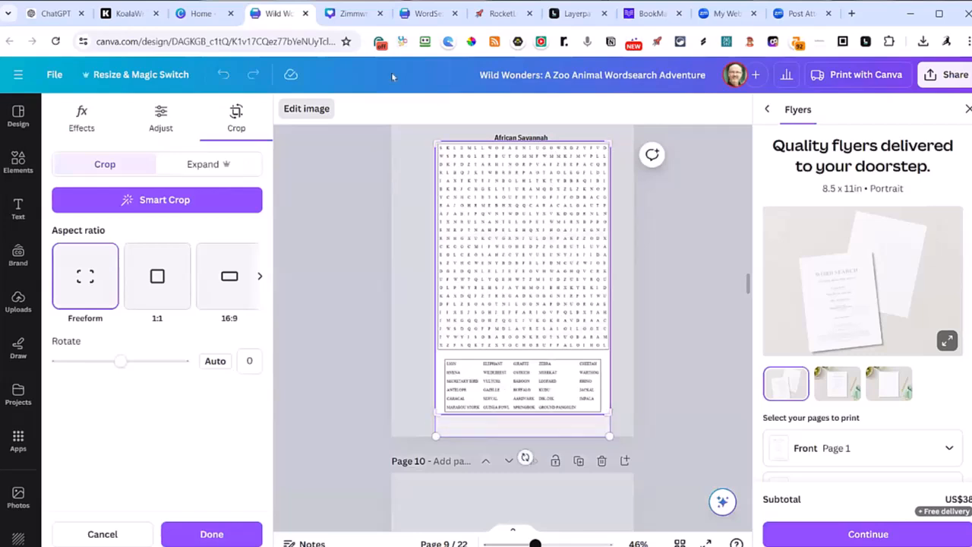
pyautogui.click(211, 534)
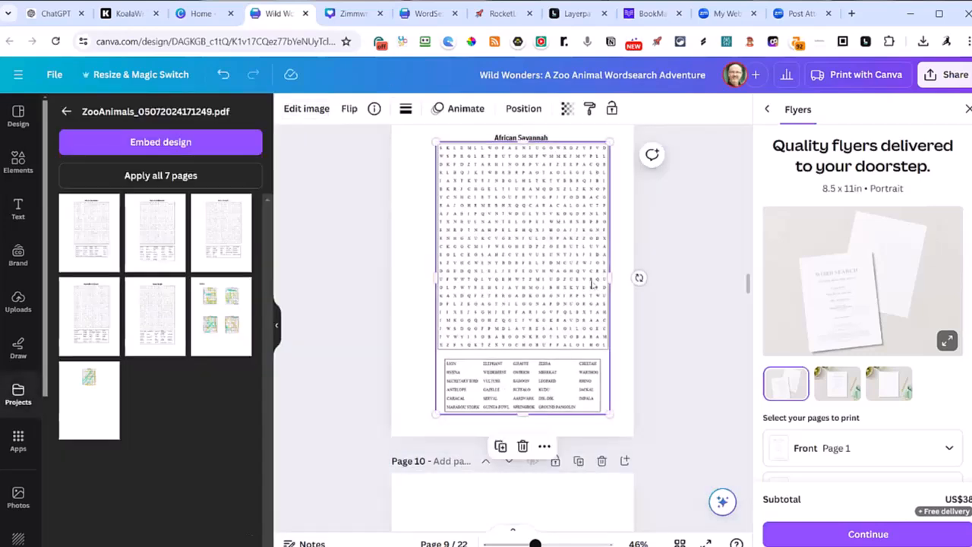
pyautogui.moveTo(612, 414); pyautogui.dragTo(619, 427)
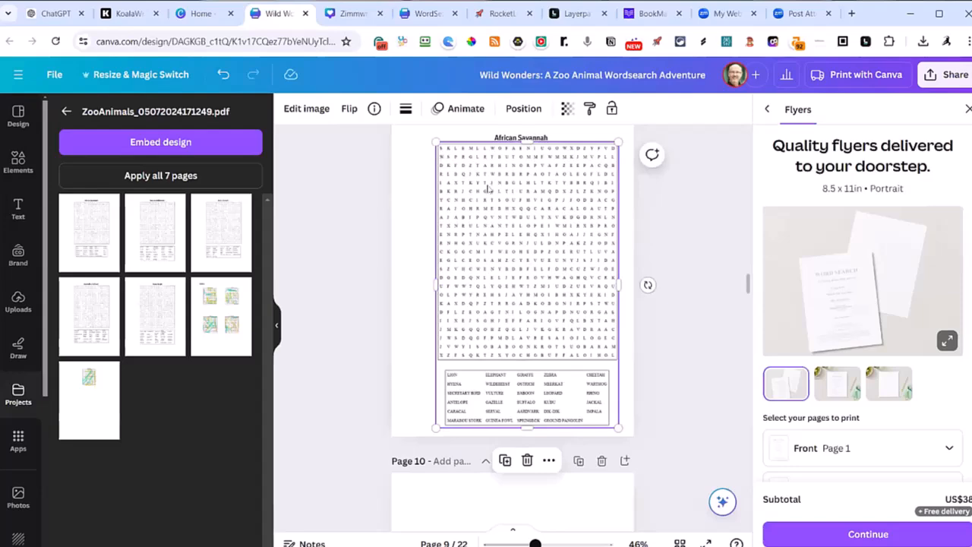
pyautogui.scroll(3, 683, 214)
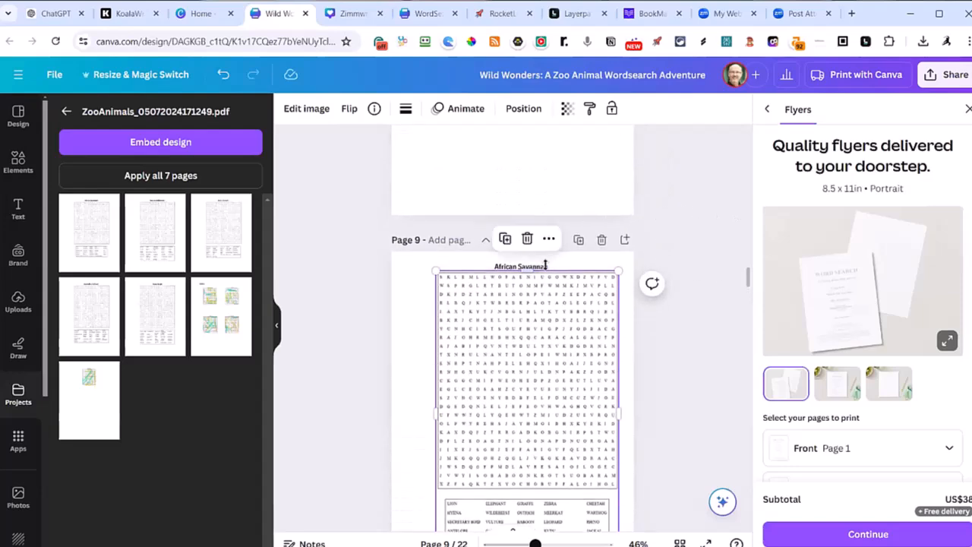
pyautogui.click(546, 266)
# Move the Amazon Rainforest title on page 11 slightly higher above the puzzle grid.
pyautogui.scroll(-9, 531, 304)
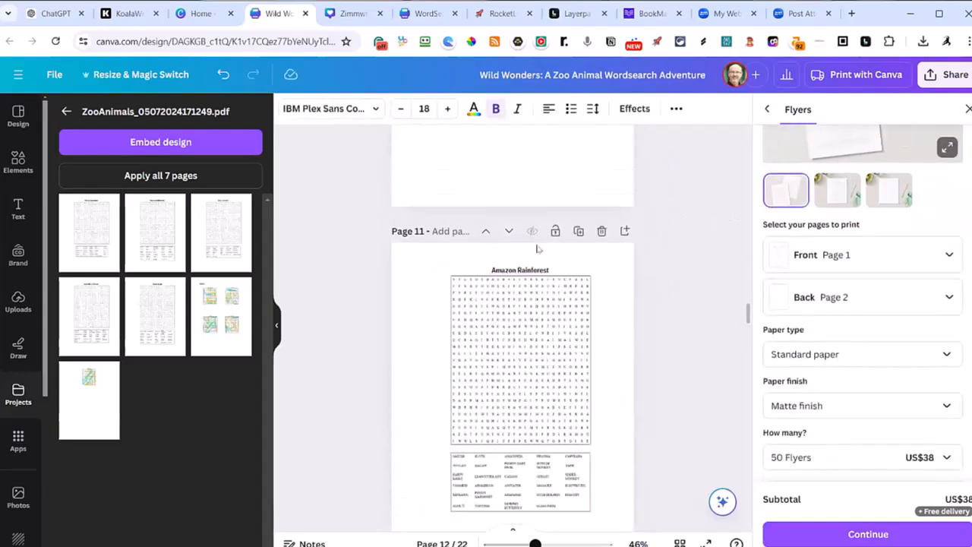
pyautogui.click(523, 334)
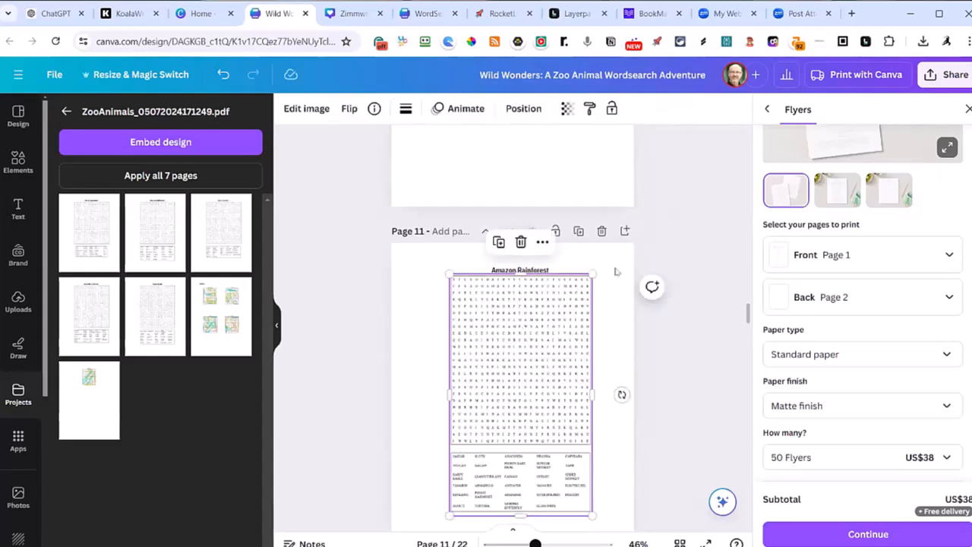
pyautogui.click(568, 269)
pyautogui.moveTo(538, 270); pyautogui.dragTo(535, 257)
# Enlarge the Amazon Rainforest puzzle image to nearly fill page 11 and place it below the title, with the title centred above it.
pyautogui.click(544, 344)
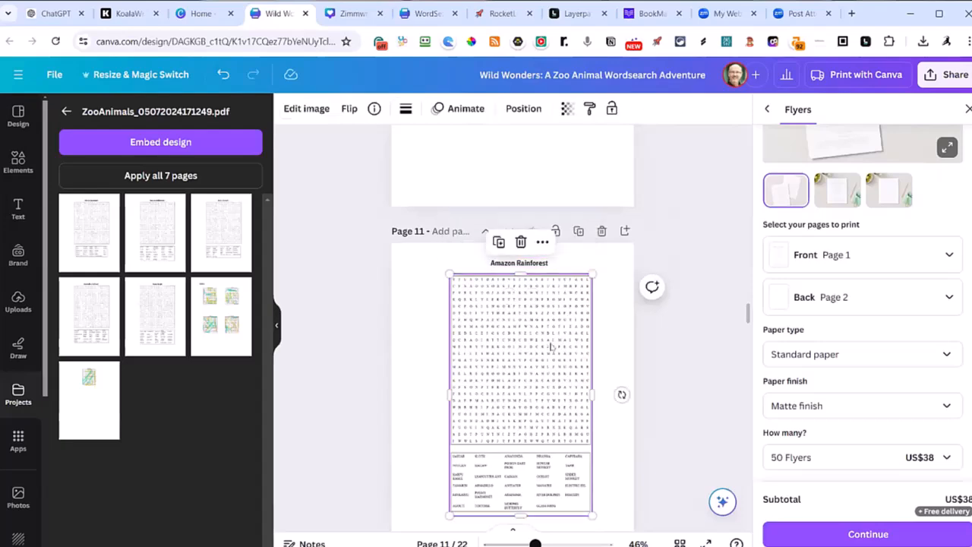
pyautogui.scroll(-3, 556, 331)
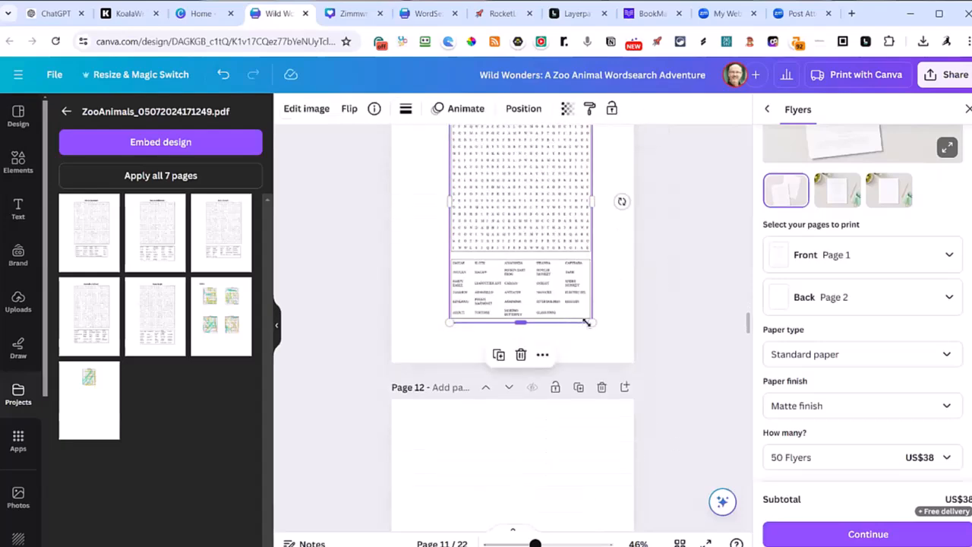
pyautogui.moveTo(593, 322); pyautogui.dragTo(616, 354)
pyautogui.scroll(3, 714, 243)
pyautogui.moveTo(449, 274); pyautogui.dragTo(444, 263)
pyautogui.moveTo(559, 283); pyautogui.dragTo(555, 307)
pyautogui.click(541, 260)
pyautogui.click(555, 316)
pyautogui.scroll(-1, 714, 266)
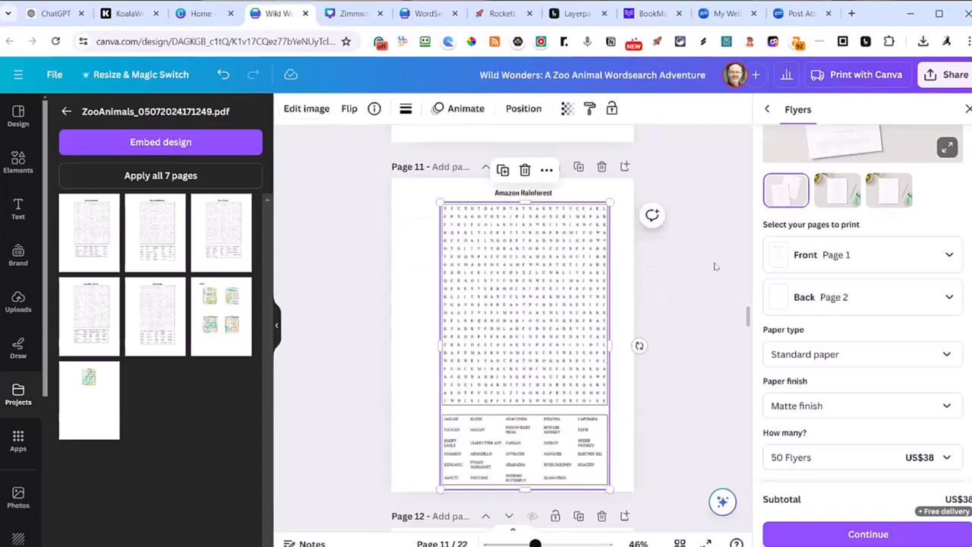
# Enlarge the Arctic Tundra puzzle image on page 13 so it extends to the page's lower edge.
pyautogui.scroll(-12, 728, 265)
pyautogui.moveTo(612, 409); pyautogui.dragTo(617, 418)
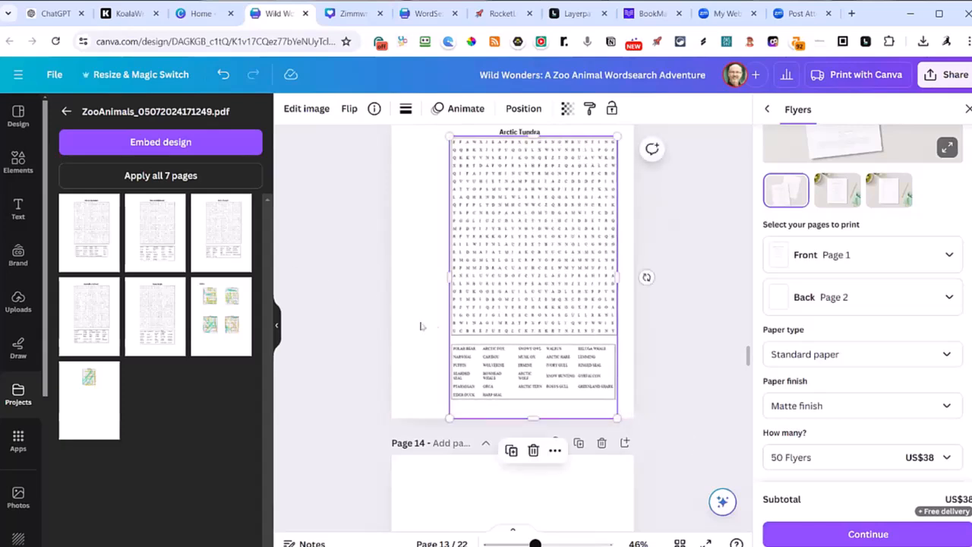
pyautogui.click(307, 109)
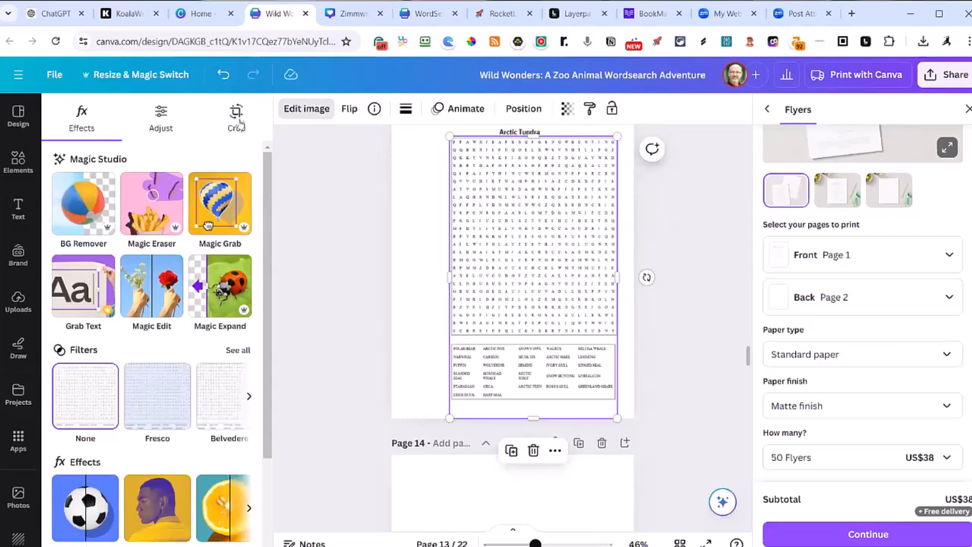
pyautogui.click(239, 118)
pyautogui.moveTo(615, 416); pyautogui.dragTo(616, 402)
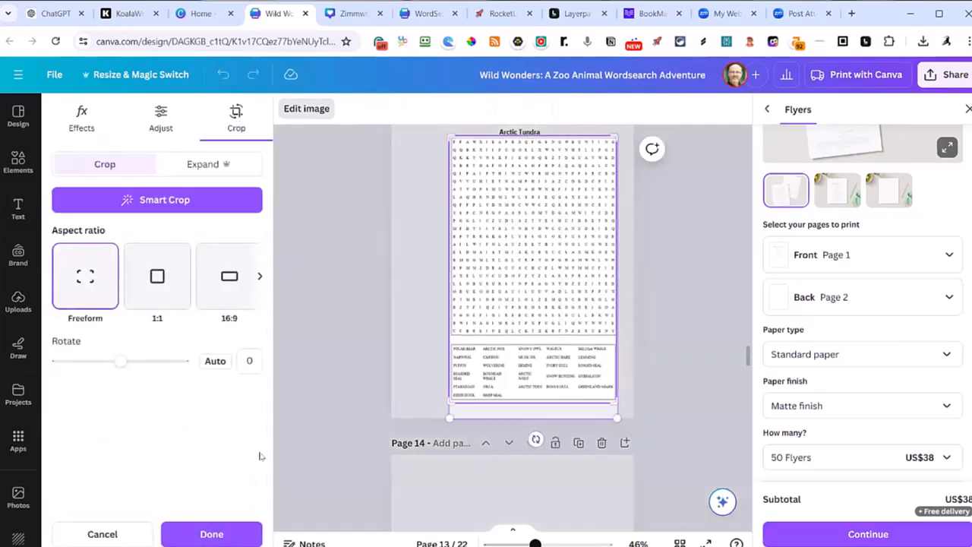
pyautogui.click(211, 534)
pyautogui.scroll(2, 537, 194)
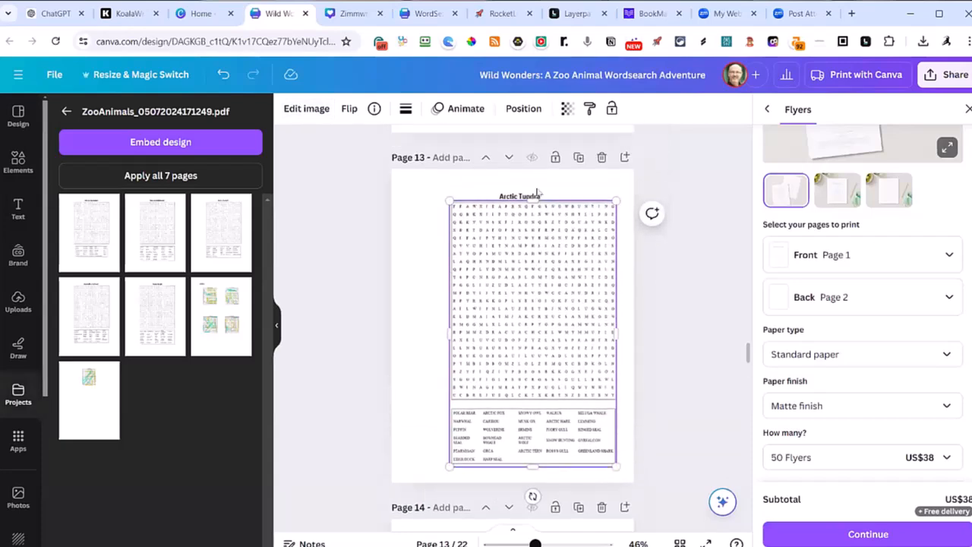
pyautogui.moveTo(510, 195); pyautogui.dragTo(512, 178)
pyautogui.click(532, 256)
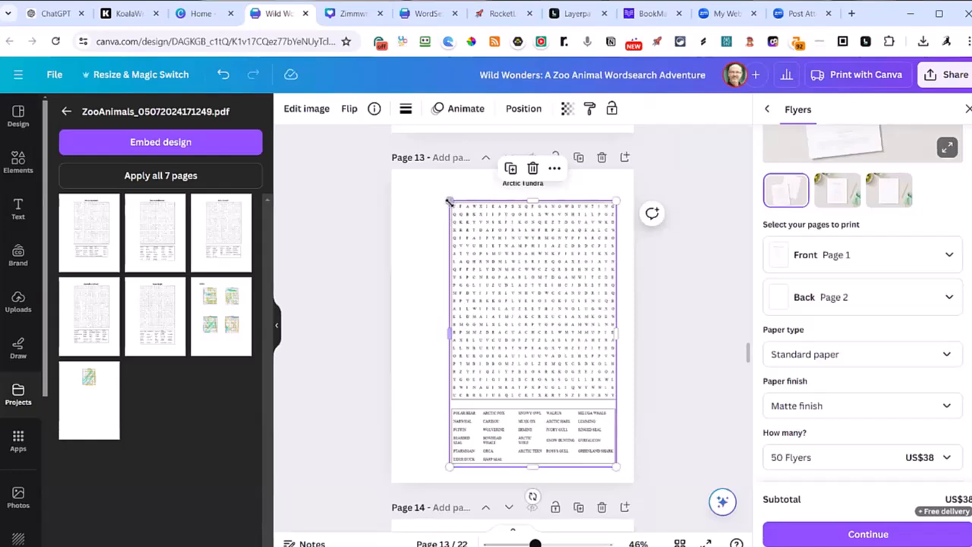
pyautogui.moveTo(447, 200)
pyautogui.mouseDown()
pyautogui.moveTo(438, 199)
pyautogui.moveTo(445, 194)
pyautogui.mouseUp()
pyautogui.click(222, 74)
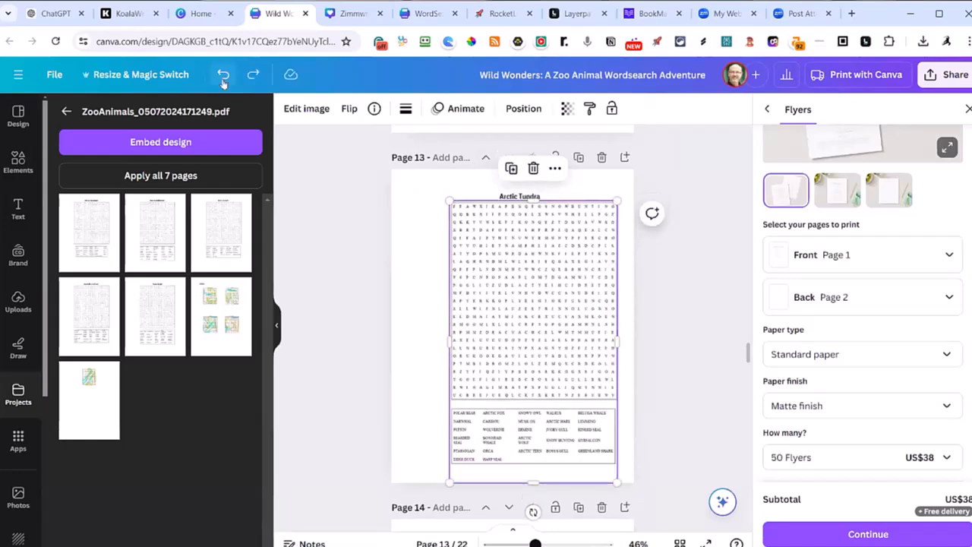
# Crop the blank strip below the word list off the page 13 puzzle image and move the Arctic Tundra title up slightly.
pyautogui.click(306, 109)
pyautogui.click(235, 114)
pyautogui.moveTo(617, 482); pyautogui.dragTo(635, 471)
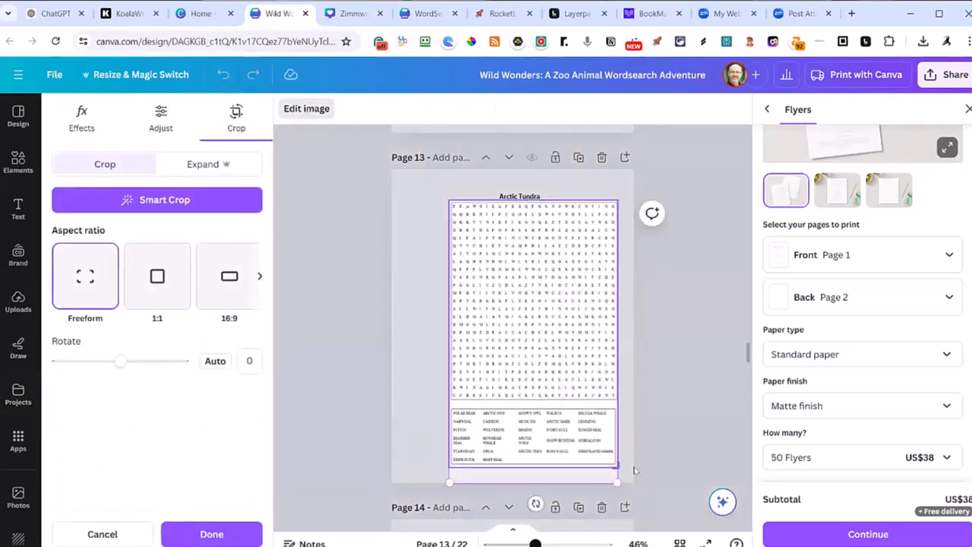
pyautogui.click(512, 188)
pyautogui.moveTo(509, 180); pyautogui.dragTo(510, 183)
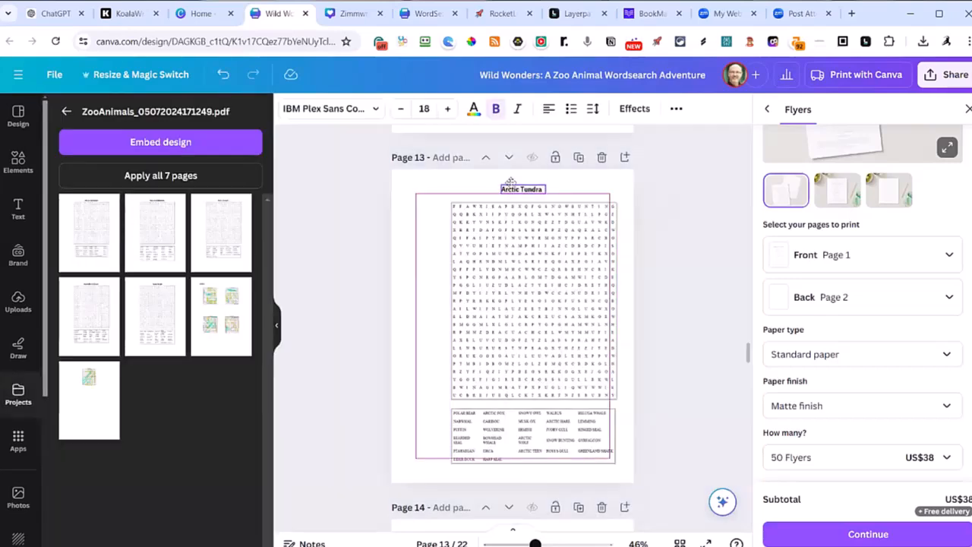
# Enlarge the cropped Arctic Tundra image to nearly fill page 13 below its title, shifting it sideways away from the page edge.
pyautogui.click(509, 272)
pyautogui.moveTo(449, 199); pyautogui.dragTo(439, 190)
pyautogui.moveTo(506, 312); pyautogui.dragTo(491, 314)
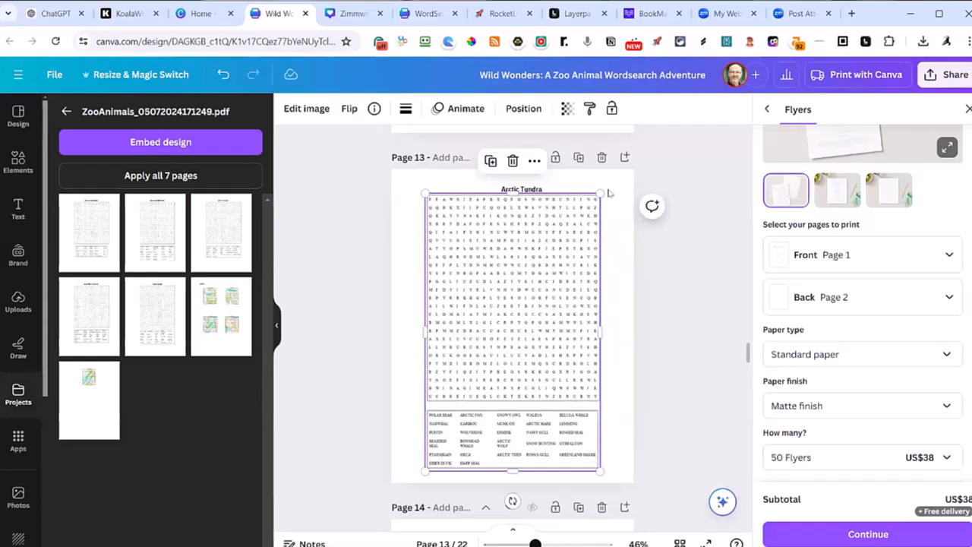
pyautogui.click(608, 475)
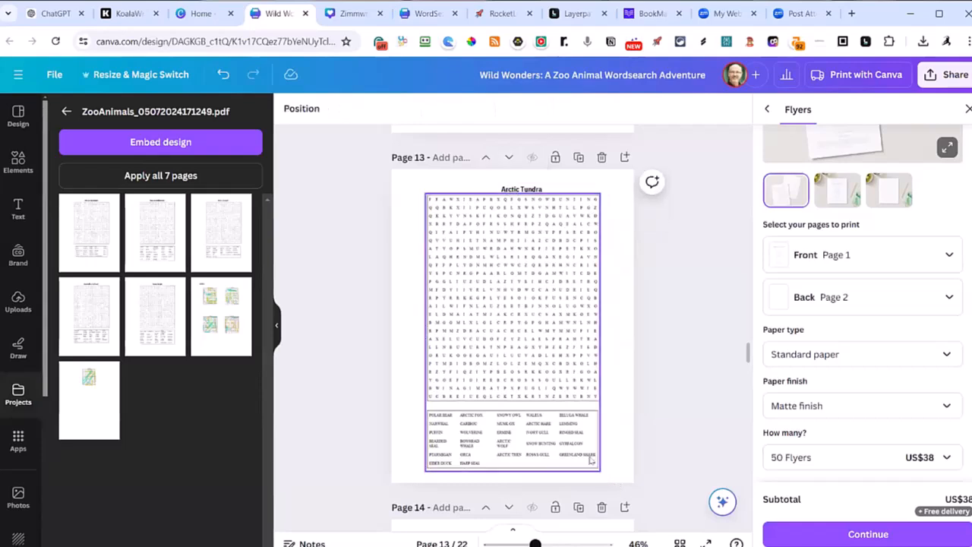
pyautogui.click(592, 461)
pyautogui.moveTo(599, 469); pyautogui.dragTo(610, 474)
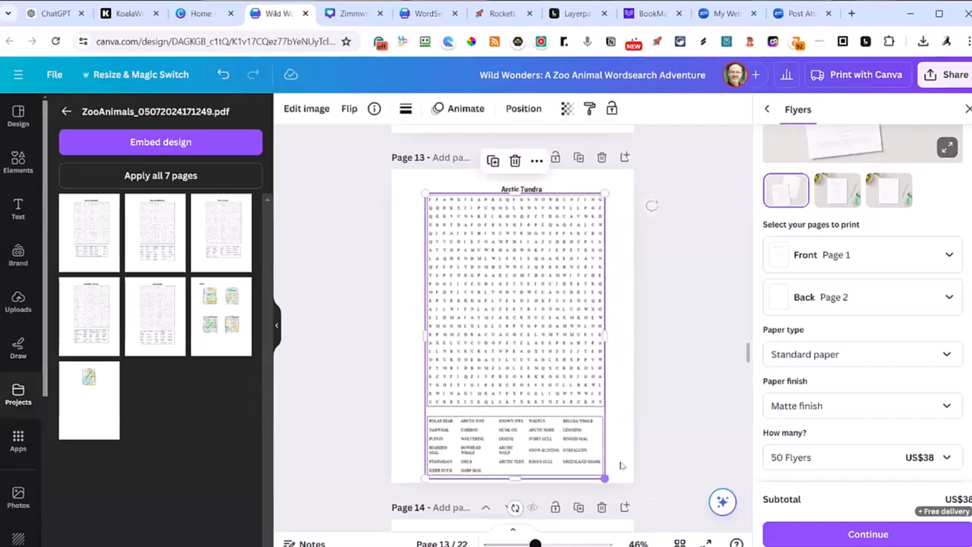
# Adjust the Arctic Tundra title and puzzle image on page 13 so the title sits centred just above the grid.
pyautogui.click(700, 295)
pyautogui.moveTo(513, 183); pyautogui.dragTo(507, 181)
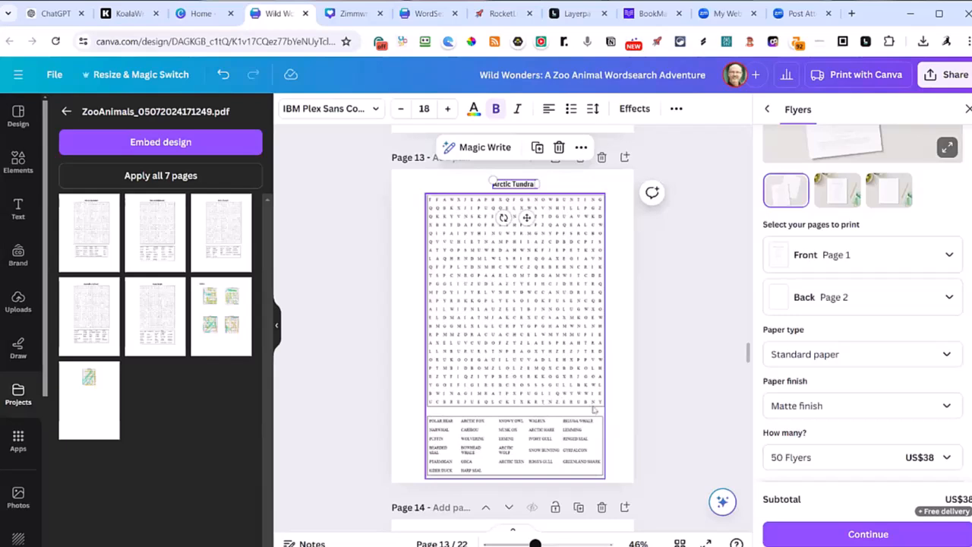
pyautogui.click(555, 260)
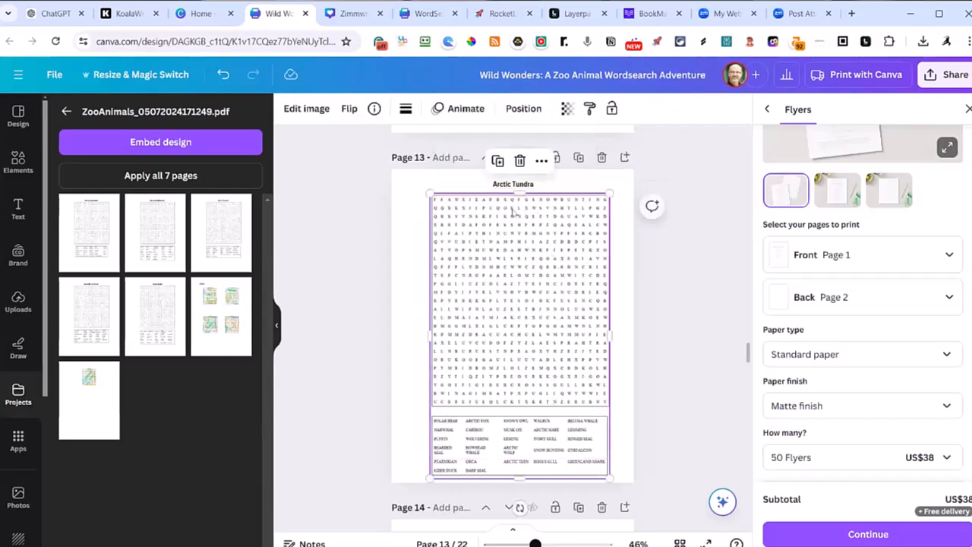
pyautogui.click(509, 184)
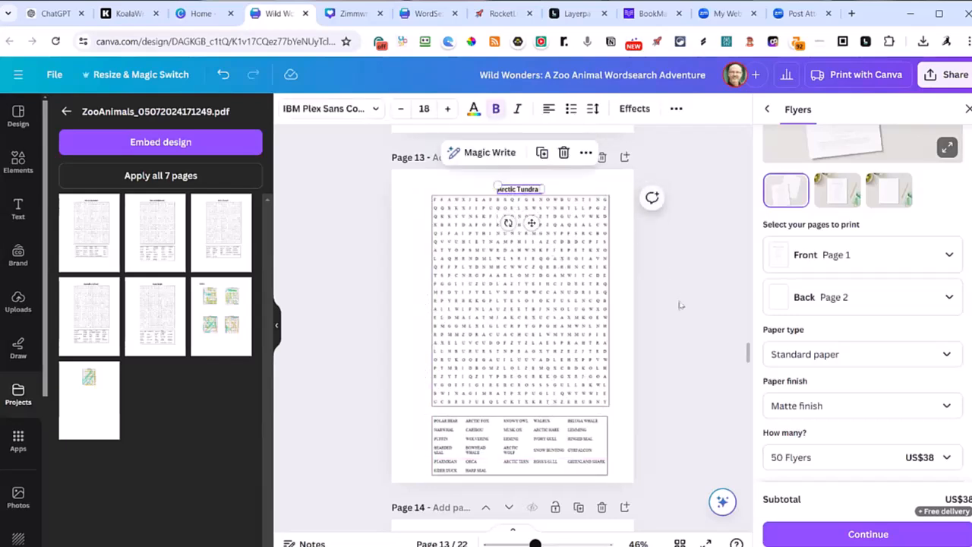
# Move the Australian Outback title on page 15 up near the page's upper edge.
pyautogui.scroll(-5, 714, 358)
pyautogui.scroll(-12, 724, 362)
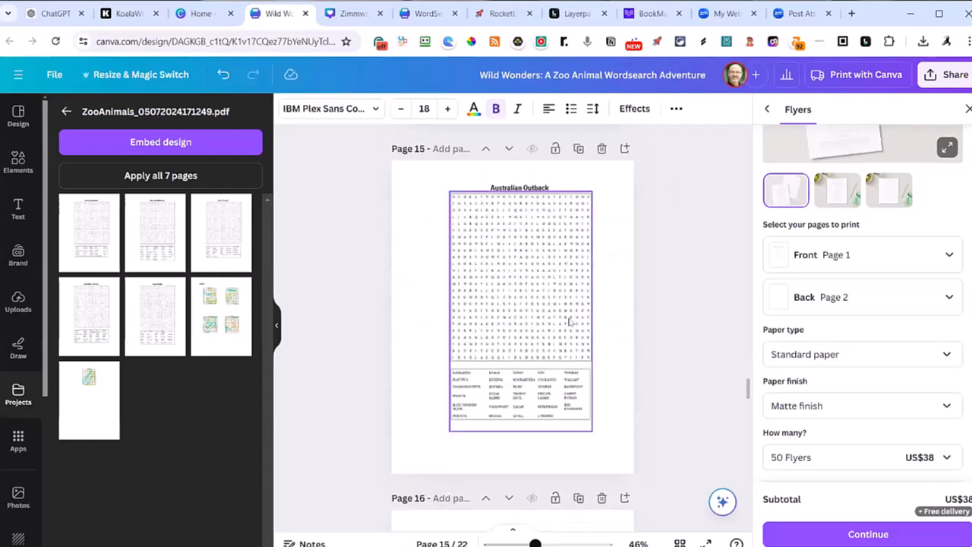
pyautogui.scroll(10, 586, 324)
pyautogui.moveTo(538, 187); pyautogui.dragTo(548, 176)
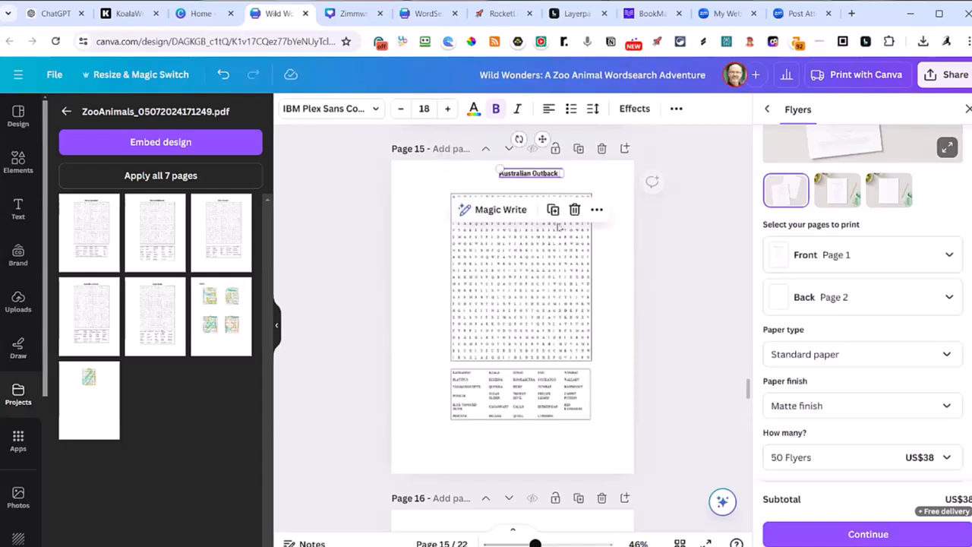
# Crop the blank strip below the word list off the Australian Outback puzzle image on page 15.
pyautogui.click(536, 303)
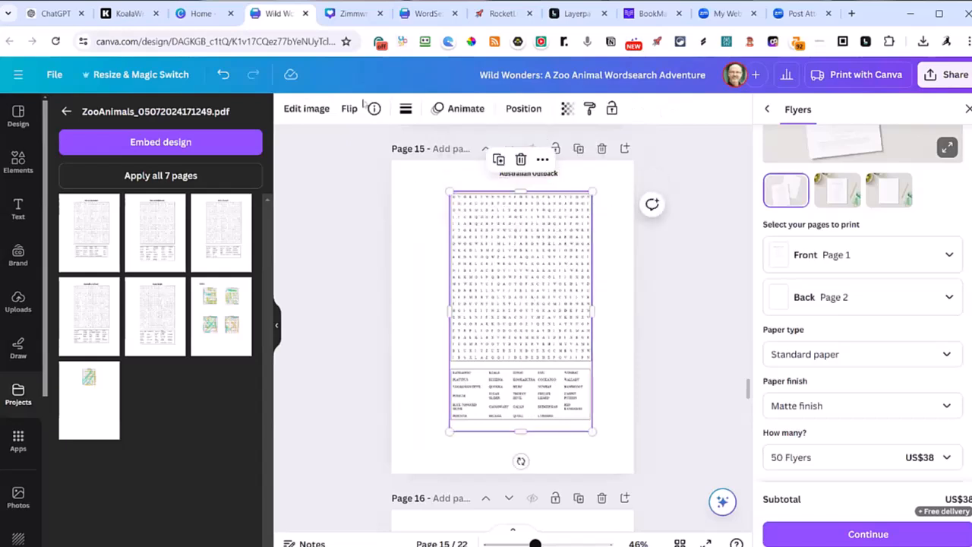
pyautogui.click(307, 108)
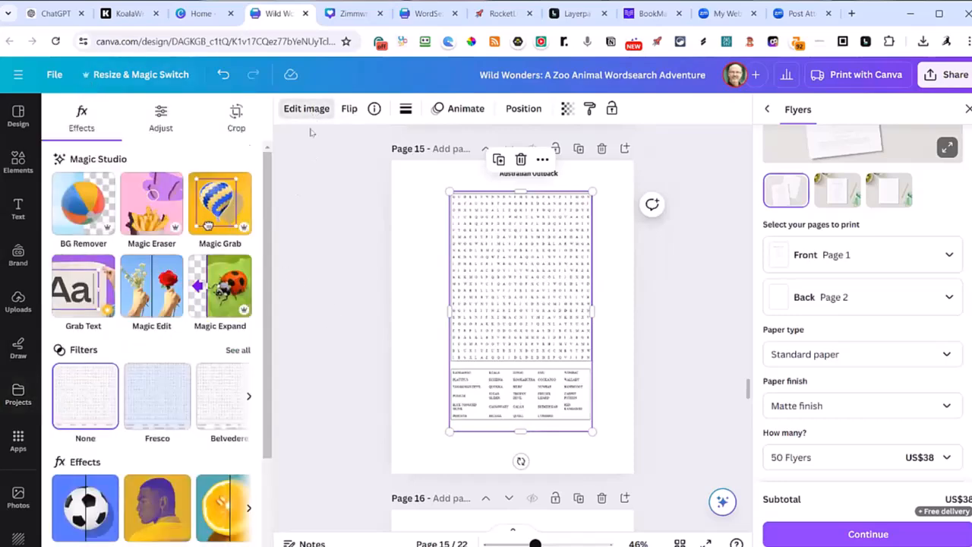
pyautogui.click(235, 119)
pyautogui.moveTo(593, 430); pyautogui.dragTo(595, 420)
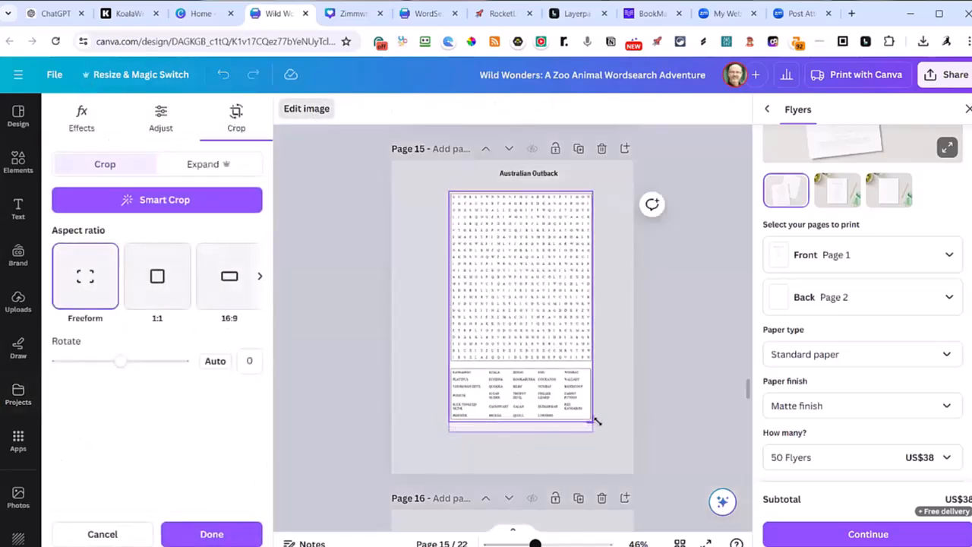
pyautogui.click(706, 306)
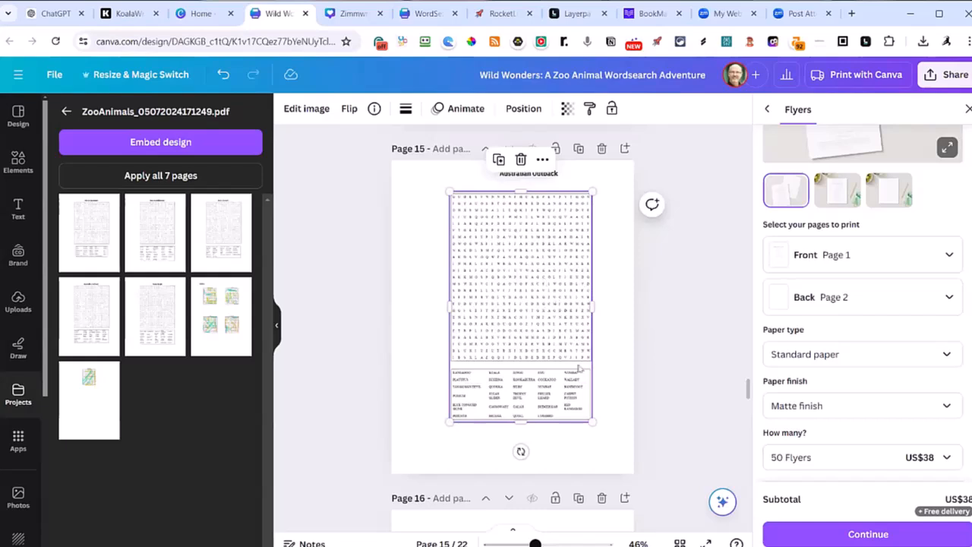
# Enlarge the cropped Australian Outback image to nearly fill page 15, aligning it directly below the title.
pyautogui.moveTo(592, 422); pyautogui.dragTo(620, 467)
pyautogui.moveTo(449, 192); pyautogui.dragTo(430, 183)
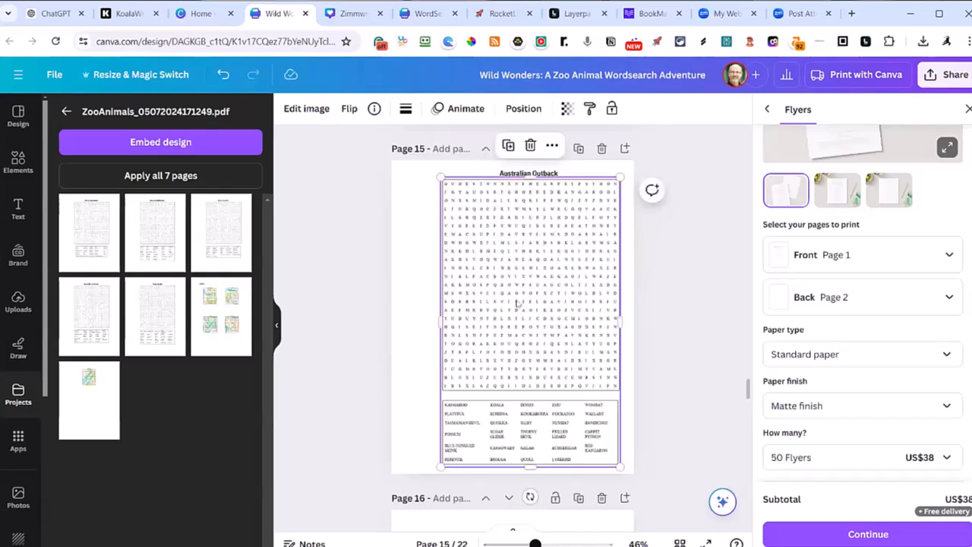
pyautogui.moveTo(516, 300)
pyautogui.mouseDown()
pyautogui.moveTo(507, 297)
pyautogui.moveTo(518, 300)
pyautogui.mouseUp()
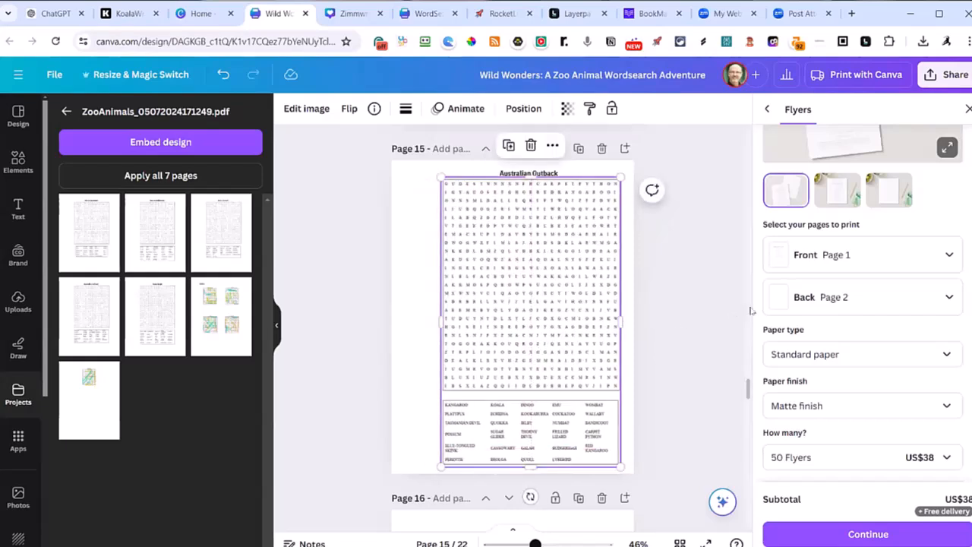
# Check the layout of page 15 and collapse the imported ZooAnimals PDF page list to widen the canvas.
pyautogui.scroll(1, 729, 342)
pyautogui.scroll(-3, 697, 377)
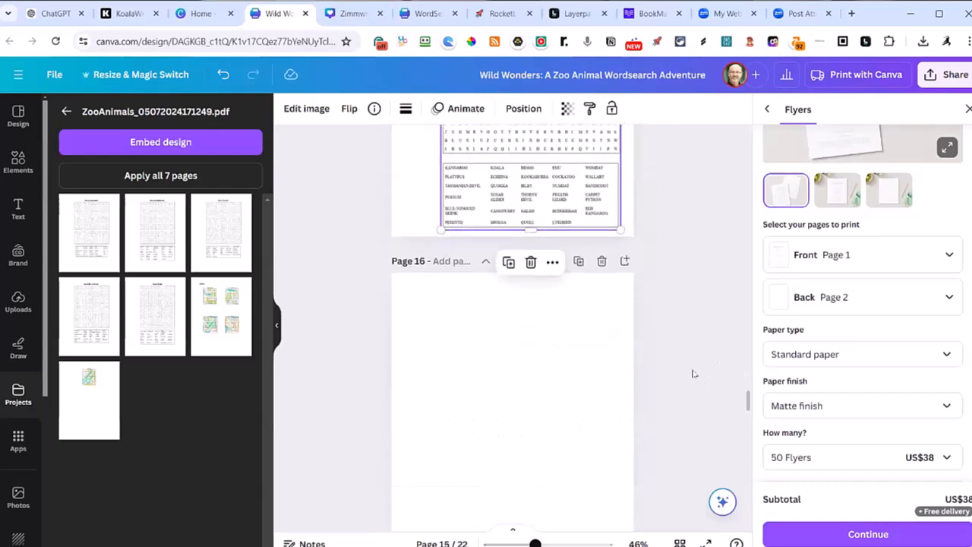
pyautogui.scroll(4, 693, 373)
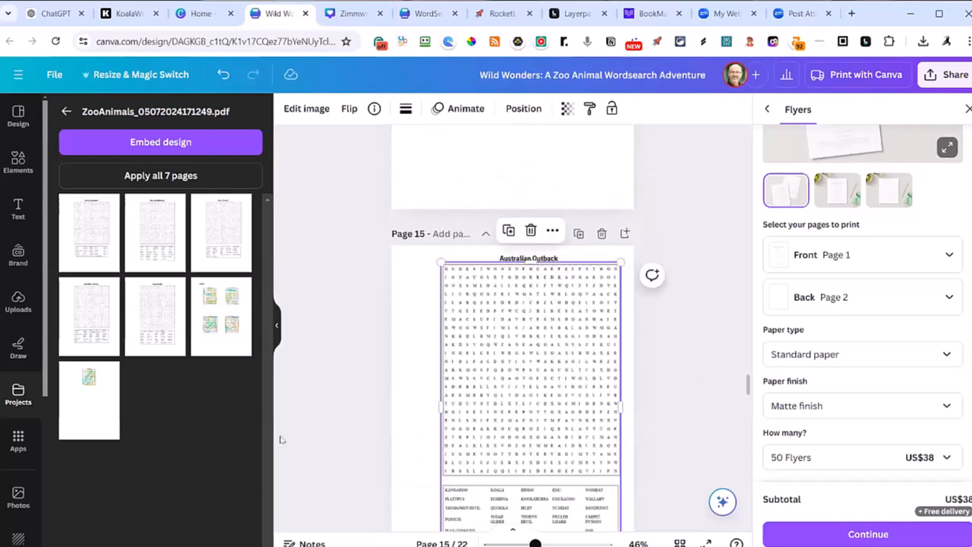
pyautogui.click(278, 328)
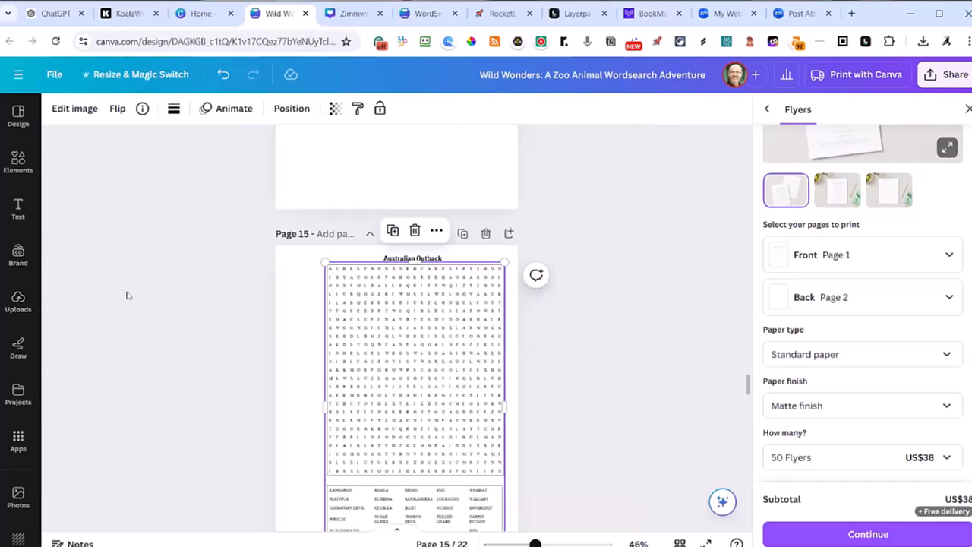
pyautogui.scroll(3, 157, 336)
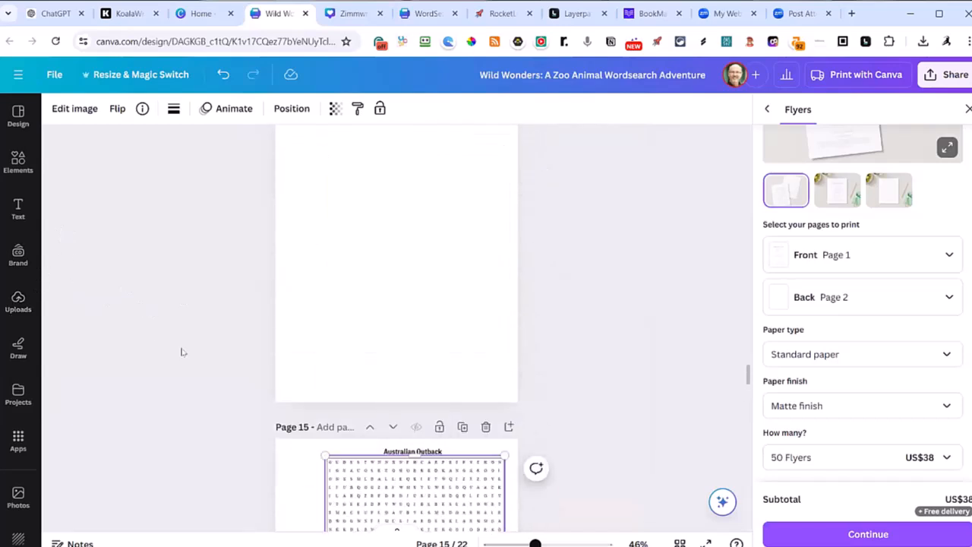
pyautogui.scroll(-4, 181, 351)
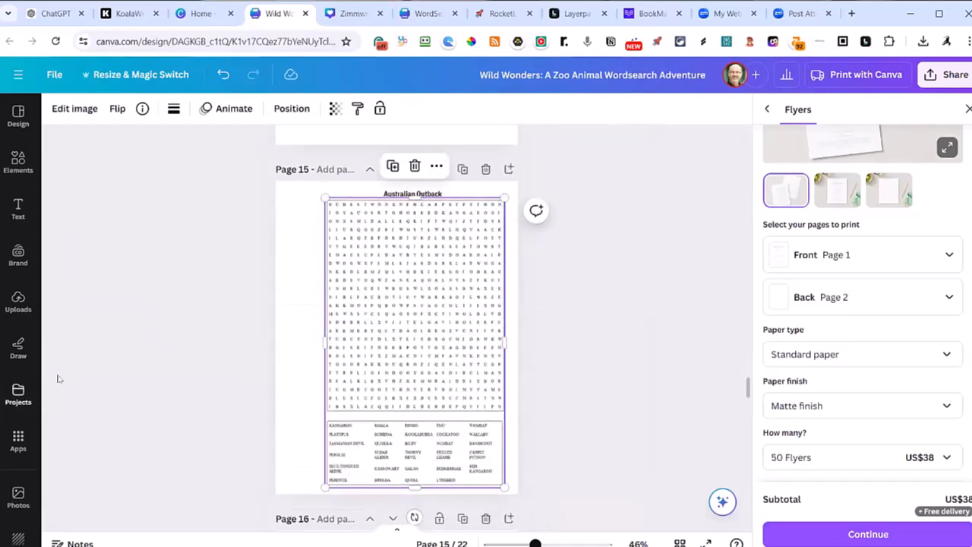
pyautogui.scroll(3, 68, 383)
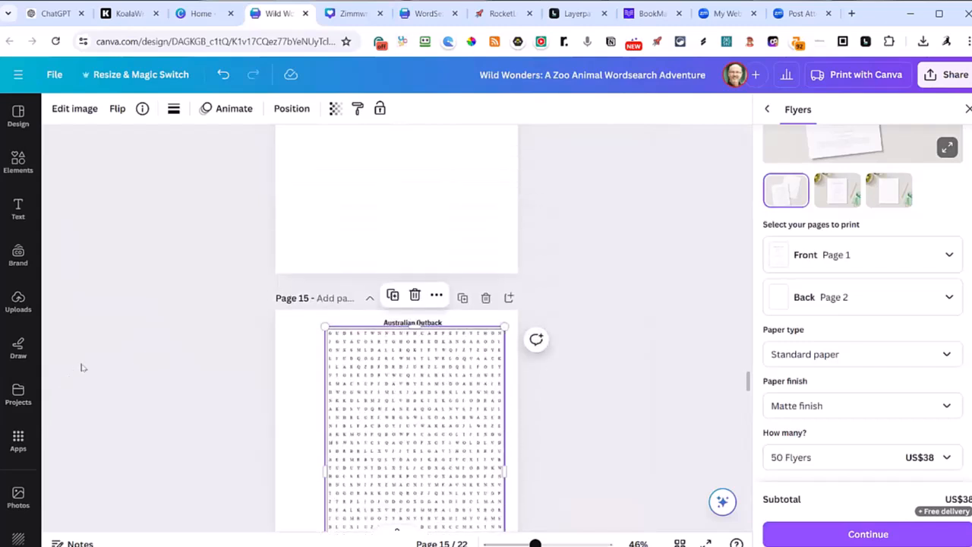
# Crop the blank strip below the word list off the Asian Jungle puzzle image on page 17.
pyautogui.scroll(-5, 151, 377)
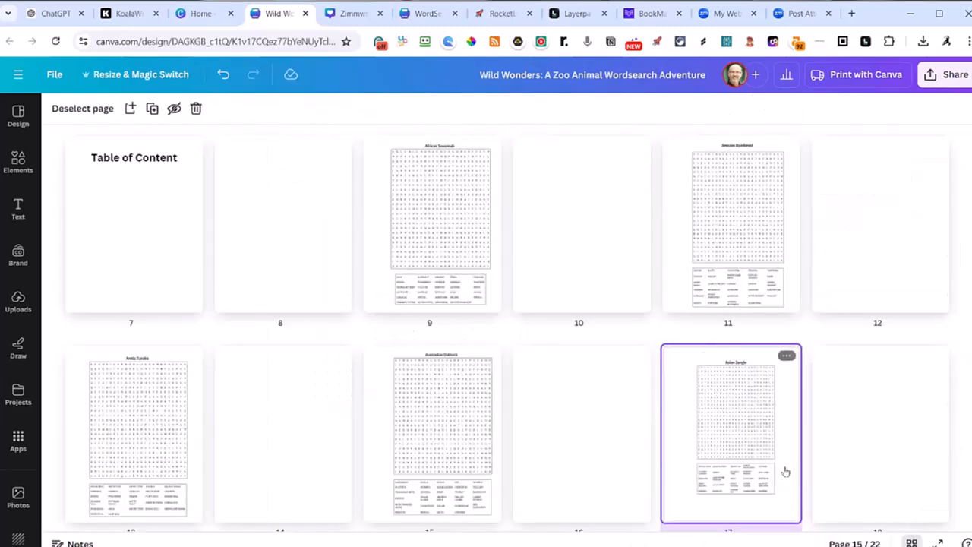
pyautogui.doubleClick(762, 451)
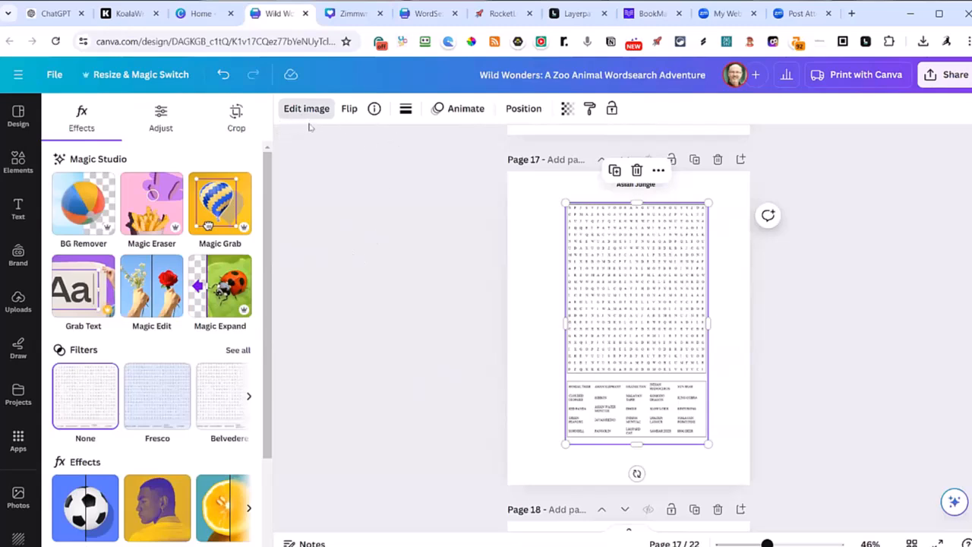
pyautogui.click(237, 119)
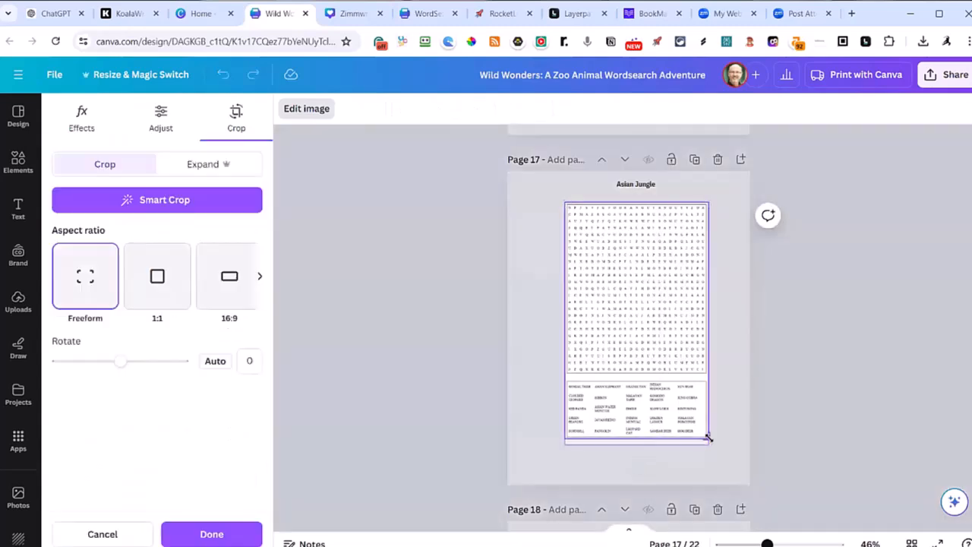
pyautogui.click(211, 534)
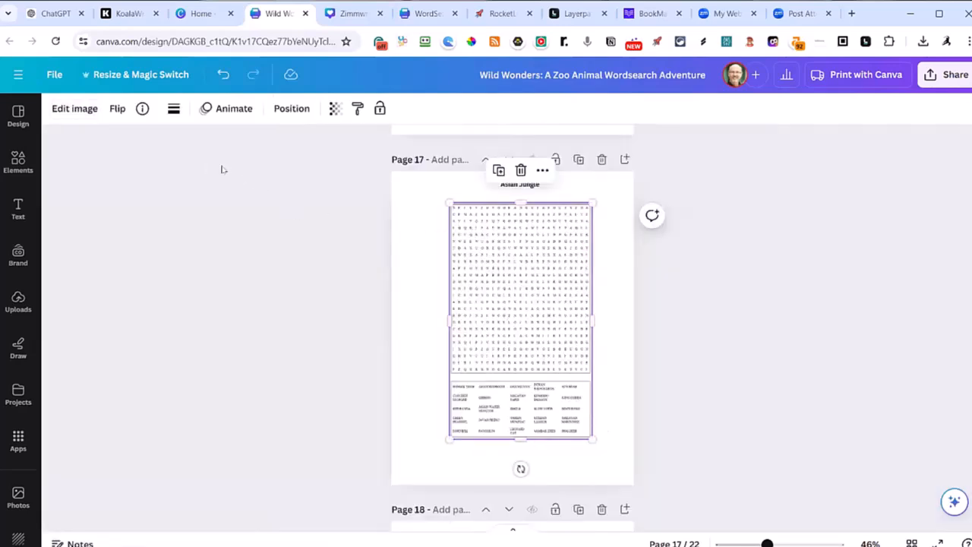
# Turn on rulers and guides and place a horizontal guide just below the Asian Jungle title.
pyautogui.click(54, 75)
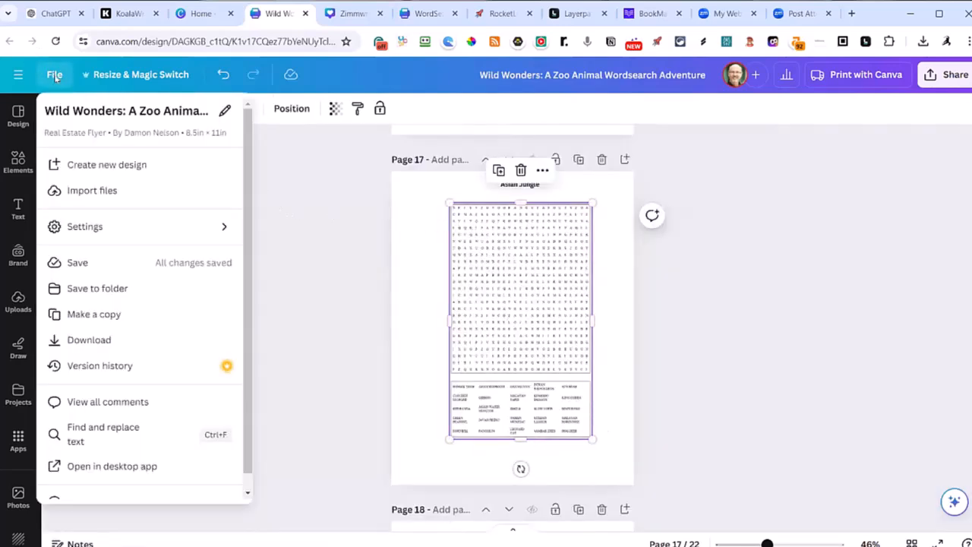
pyautogui.scroll(-2, 156, 412)
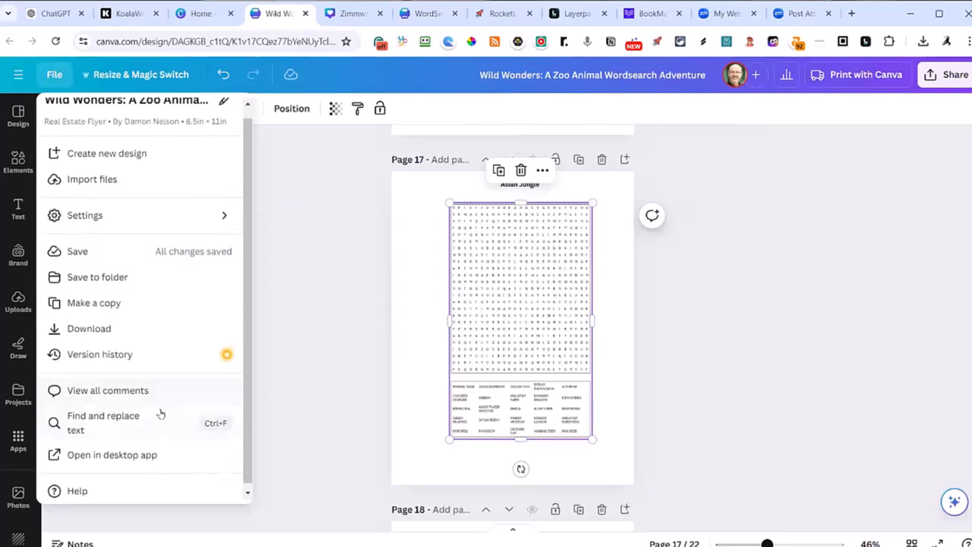
pyautogui.scroll(2, 160, 423)
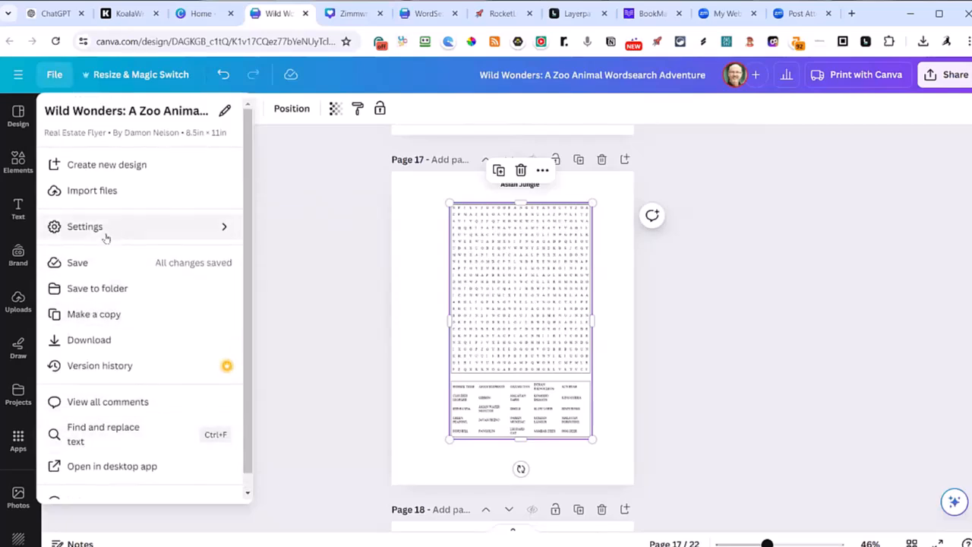
pyautogui.moveTo(220, 226)
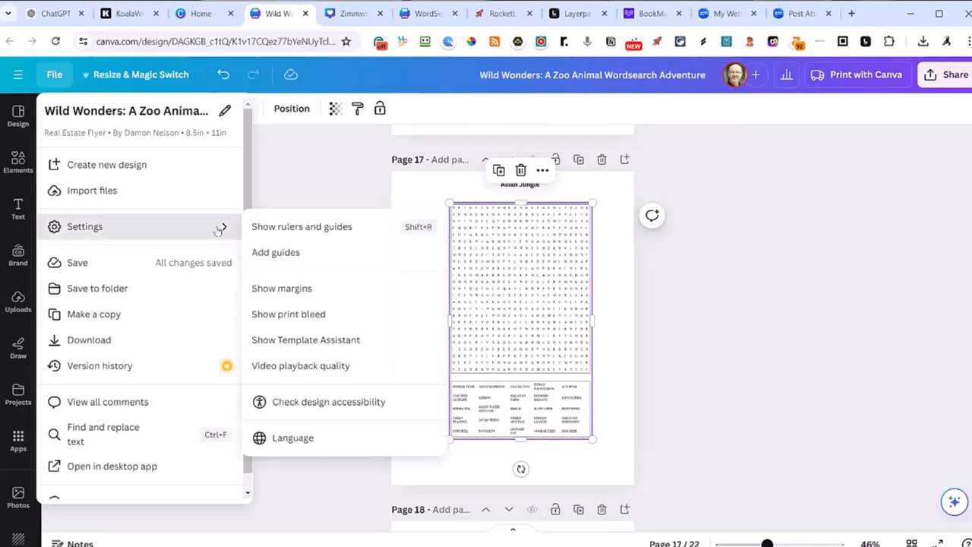
pyautogui.click(256, 226)
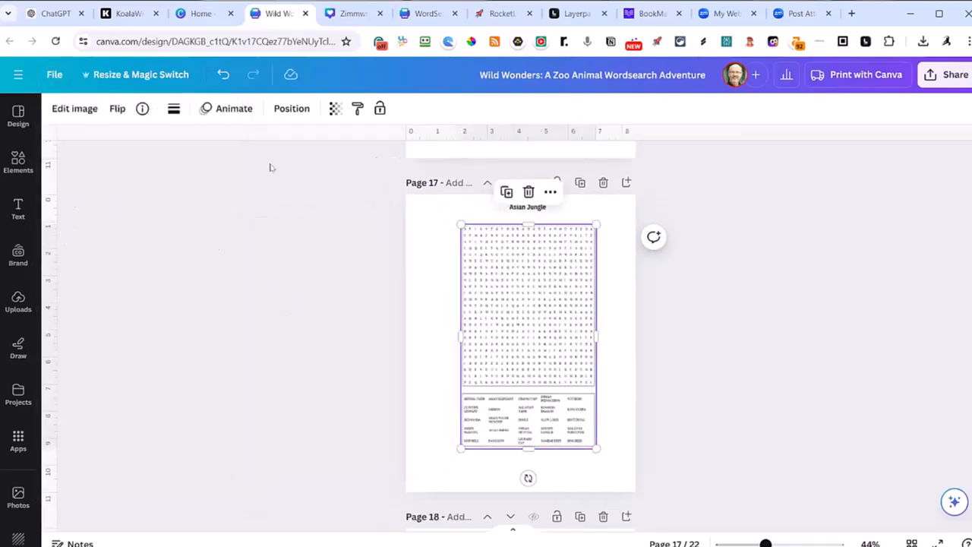
pyautogui.moveTo(427, 132); pyautogui.dragTo(425, 210)
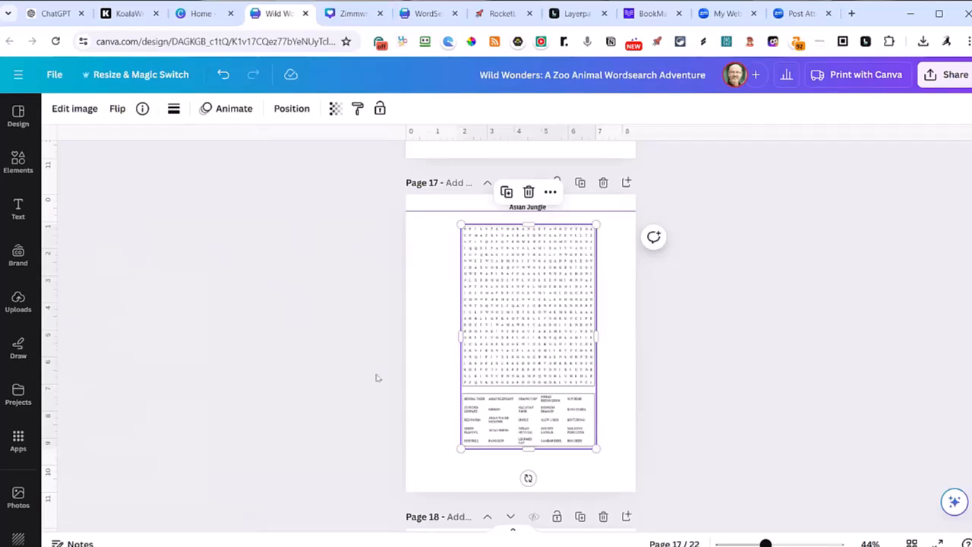
# Enlarge the Asian Jungle puzzle image to nearly fill page 17, with its upper edge aligned to the horizontal guide.
pyautogui.scroll(2, 383, 371)
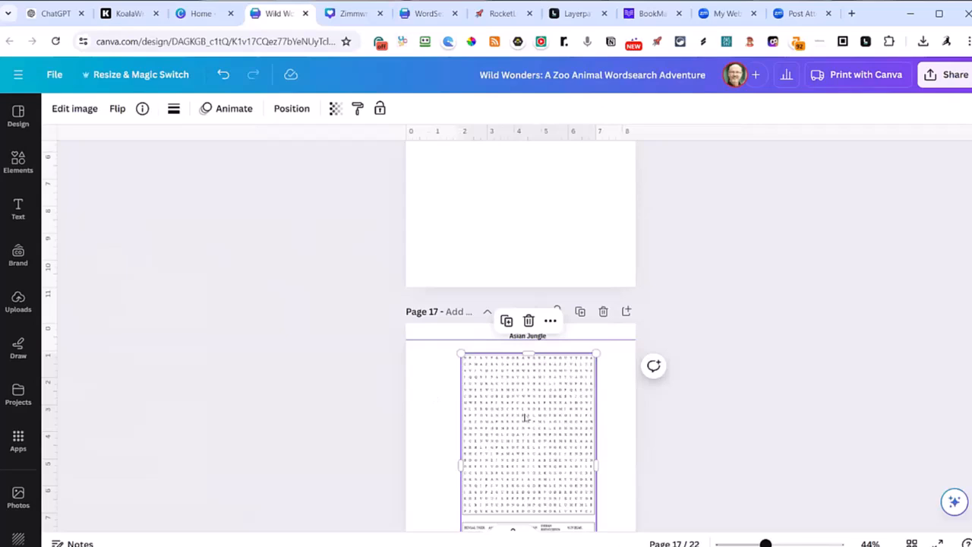
pyautogui.moveTo(460, 354); pyautogui.dragTo(452, 340)
pyautogui.scroll(-2, 454, 342)
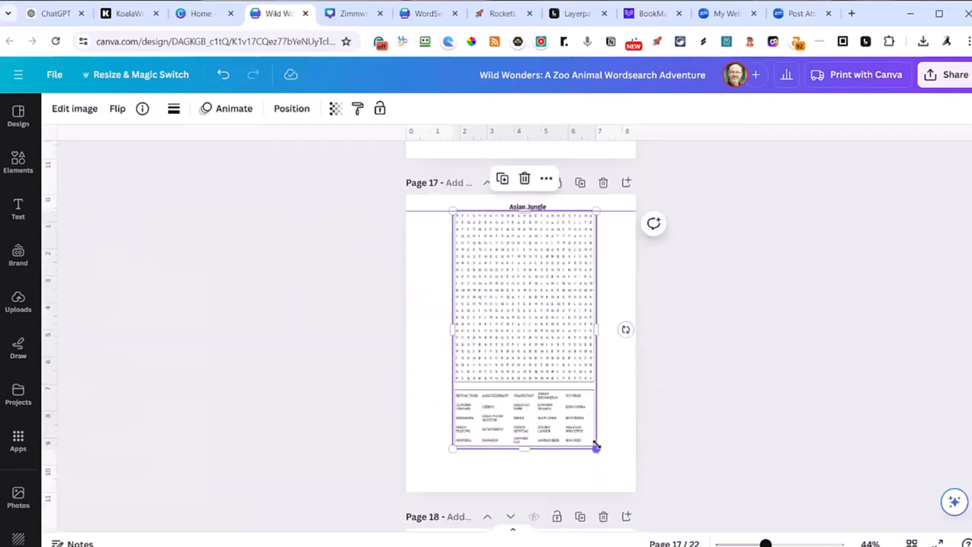
pyautogui.moveTo(596, 447); pyautogui.dragTo(612, 475)
pyautogui.moveTo(614, 479); pyautogui.dragTo(619, 484)
pyautogui.moveTo(513, 342); pyautogui.dragTo(508, 342)
# Duplicate page 17 and delete the puzzle image and the Asian Jungle title from the copy.
pyautogui.click(580, 182)
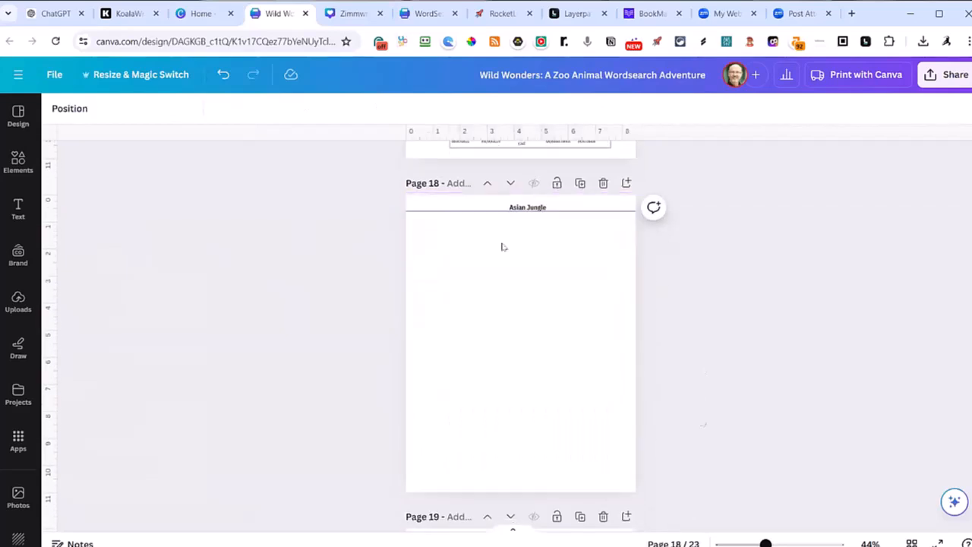
pyautogui.click(524, 206)
pyautogui.press('Delete')
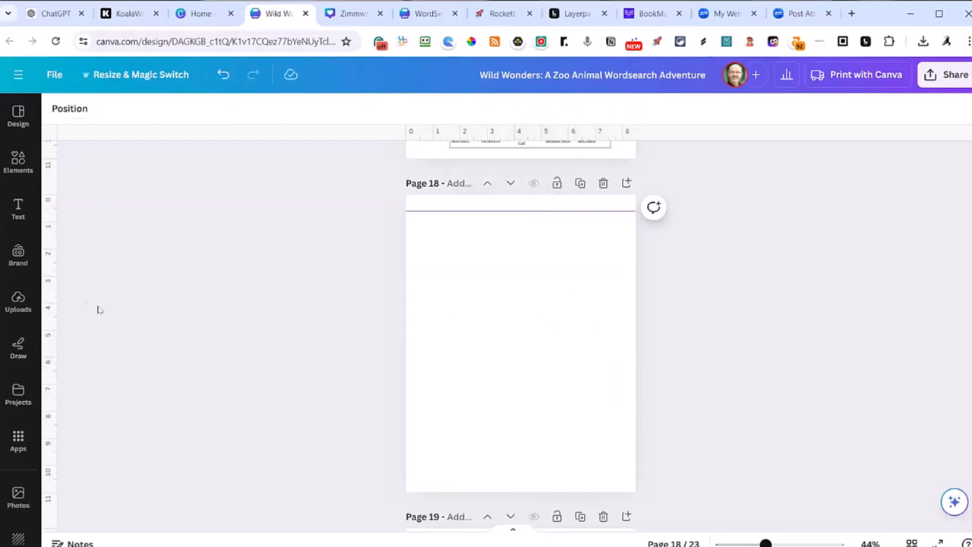
# Browse the uploaded images for one to place on the blank page 18.
pyautogui.click(18, 301)
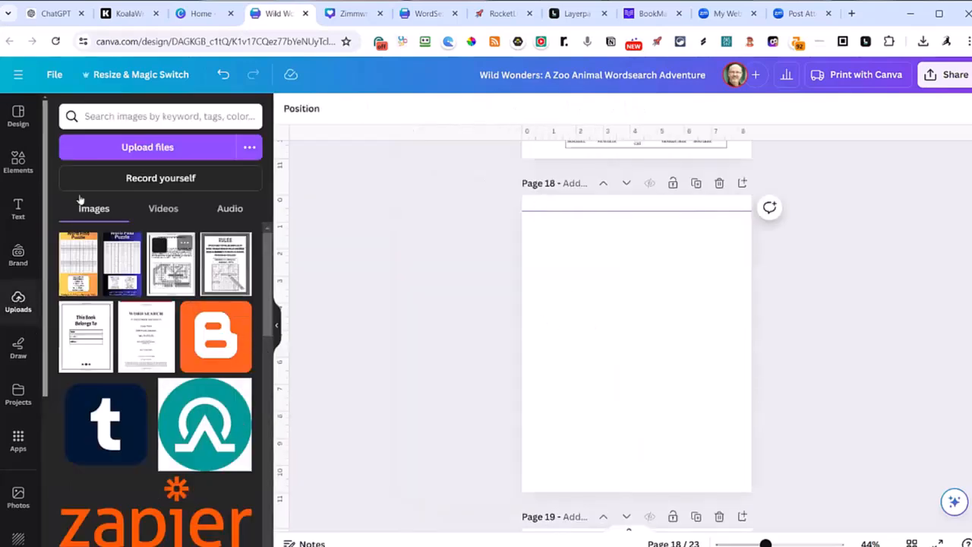
pyautogui.scroll(-1, 213, 351)
pyautogui.scroll(1, 167, 328)
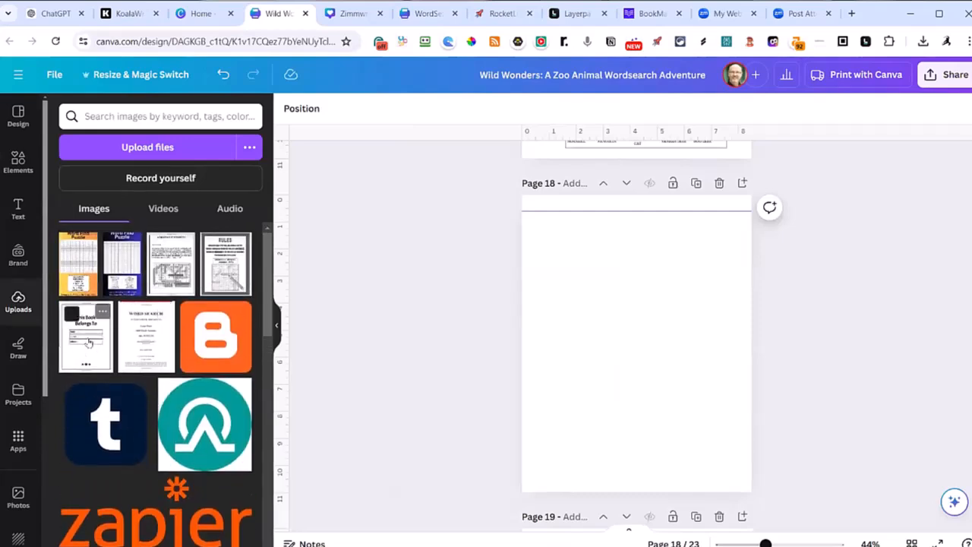
pyautogui.moveTo(88, 343); pyautogui.dragTo(610, 290)
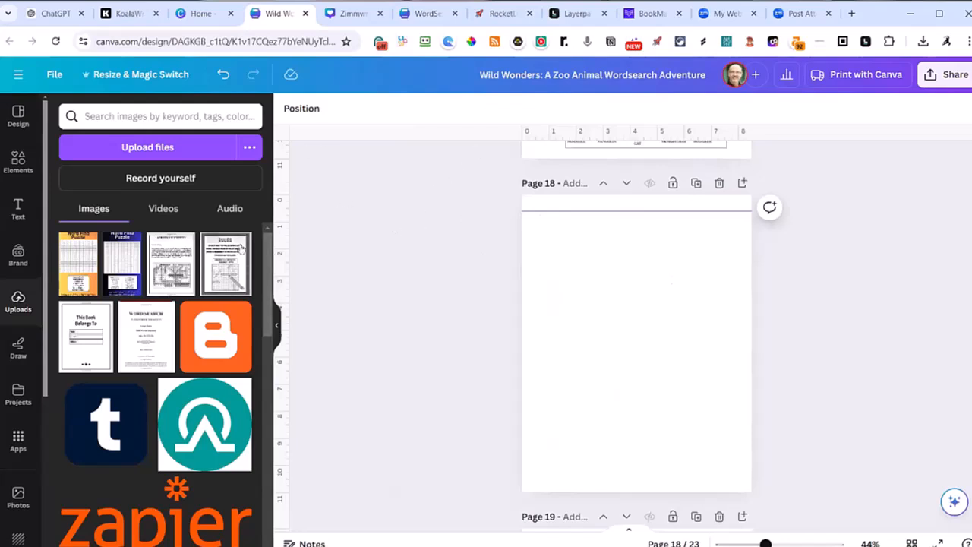
# Add two vertical margin guides, one about 1.3 in from the page's left edge and one near its right edge.
pyautogui.moveTo(286, 249); pyautogui.dragTo(557, 253)
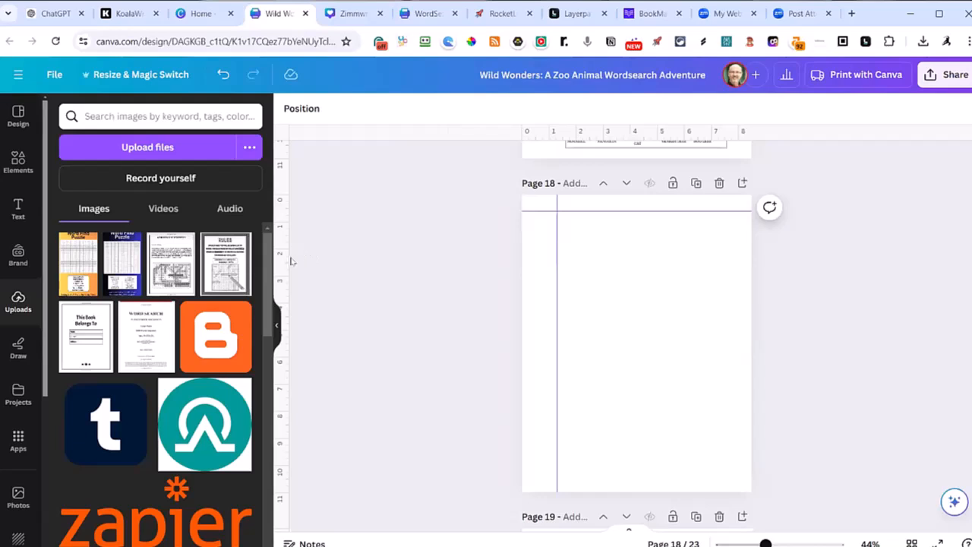
pyautogui.moveTo(284, 263); pyautogui.dragTo(738, 271)
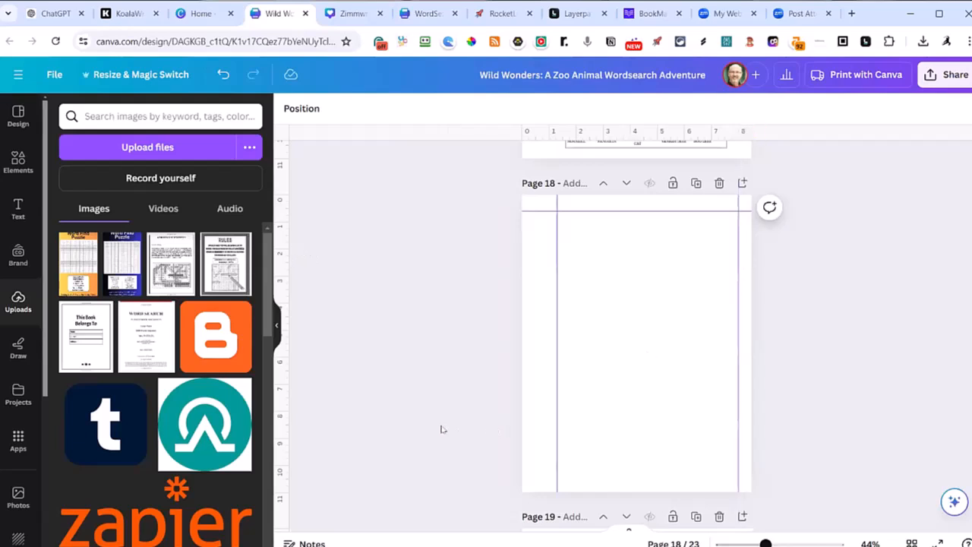
pyautogui.scroll(3, 438, 420)
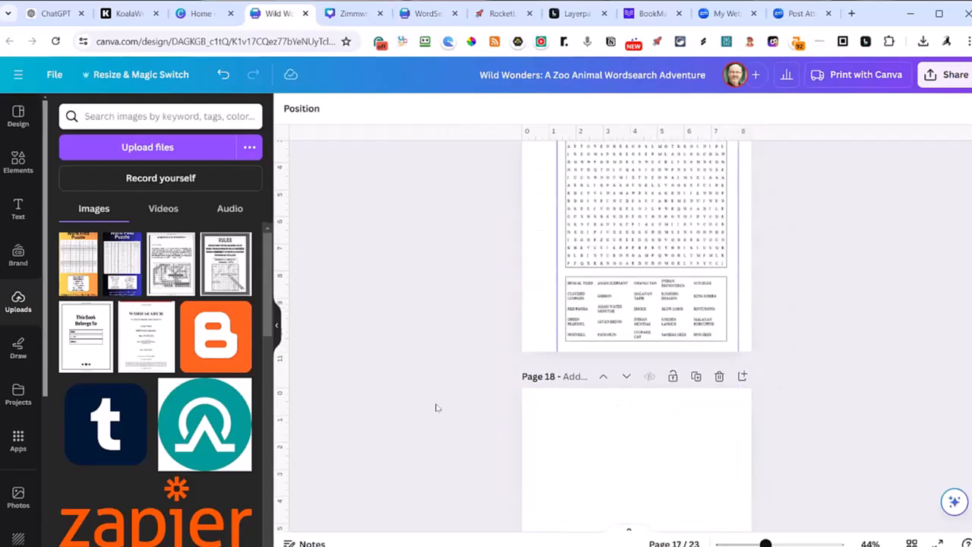
pyautogui.scroll(-3, 439, 412)
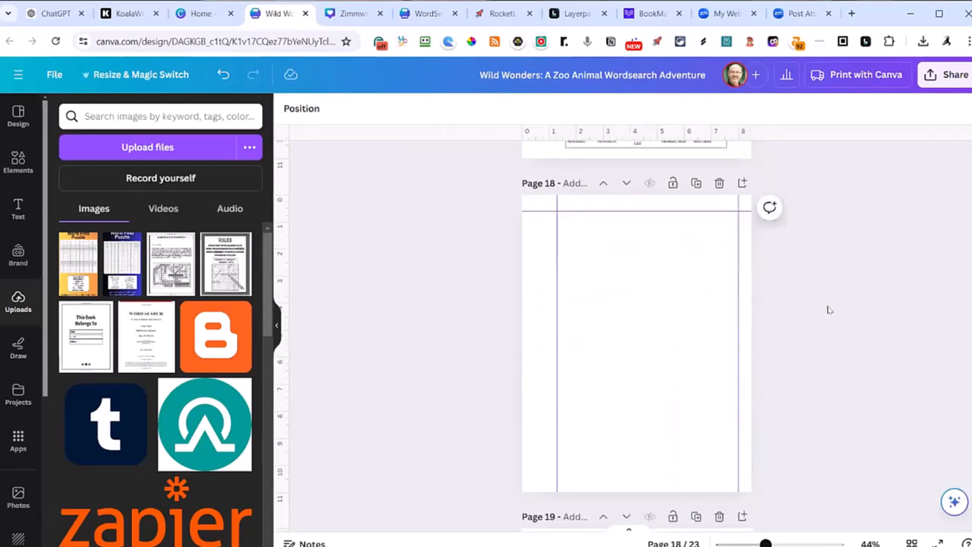
# Enlarge the Asian Jungle puzzle image on page 17 slightly so it fills more of the space between the vertical guides.
pyautogui.scroll(4, 828, 308)
pyautogui.scroll(1, 828, 304)
pyautogui.click(675, 308)
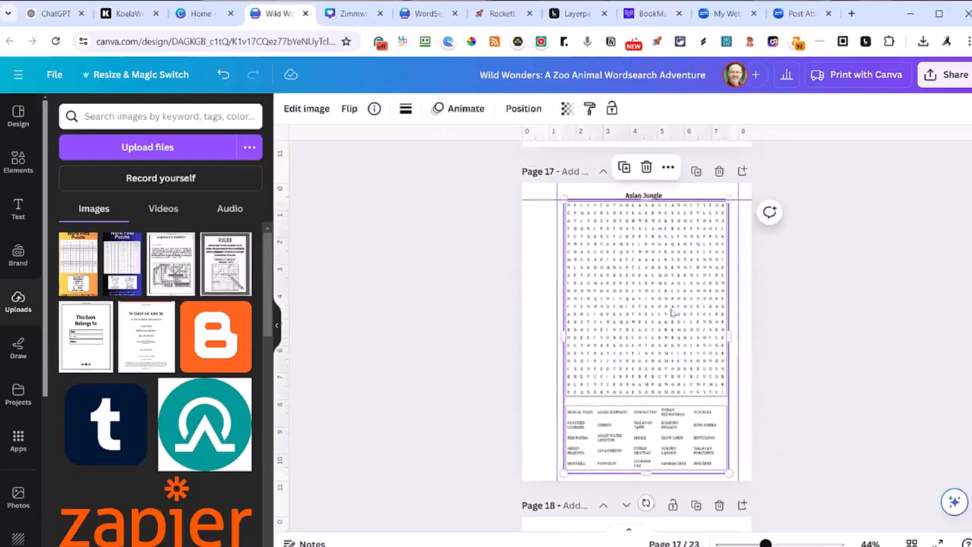
pyautogui.moveTo(728, 474); pyautogui.dragTo(732, 479)
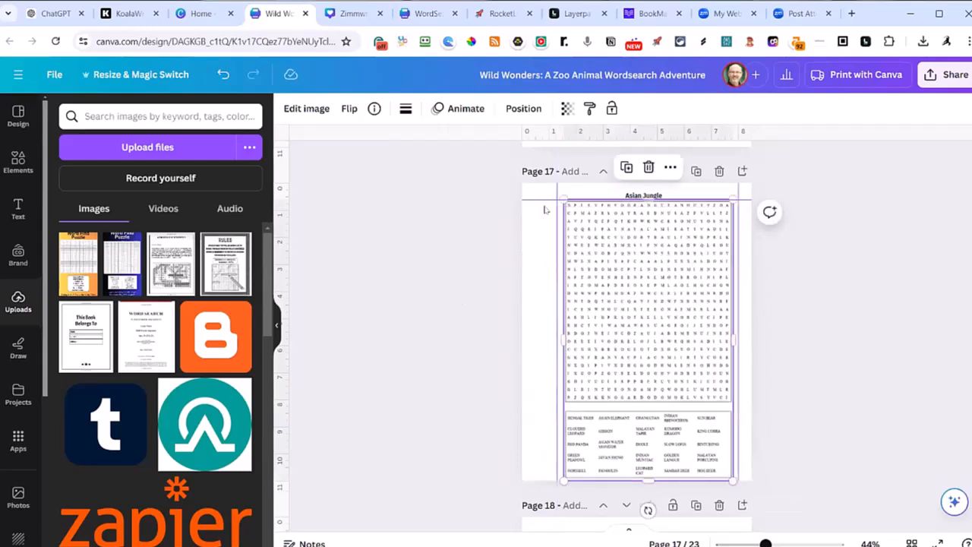
pyautogui.click(794, 312)
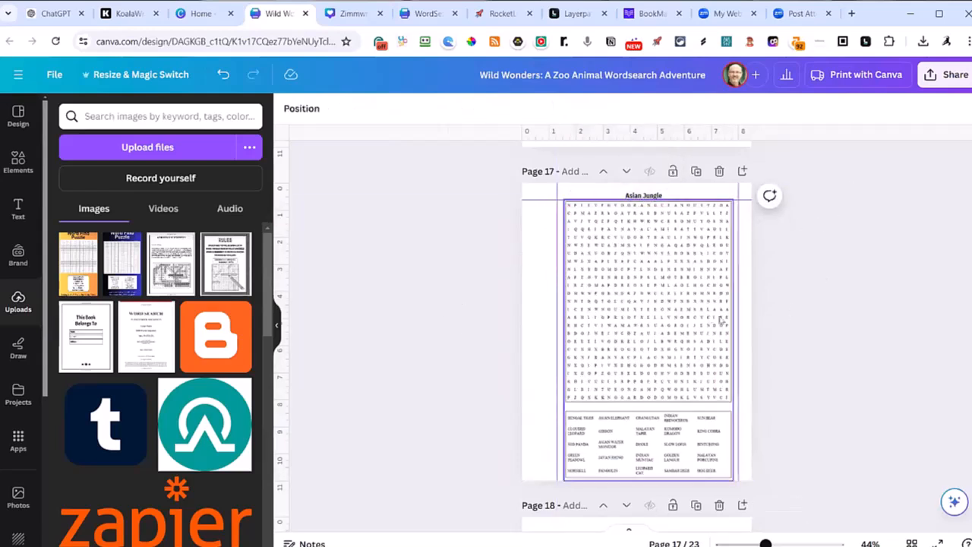
# Move the Solutions heading on page 20 to the page's horizontal centre, just below the horizontal guide.
pyautogui.scroll(-15, 675, 357)
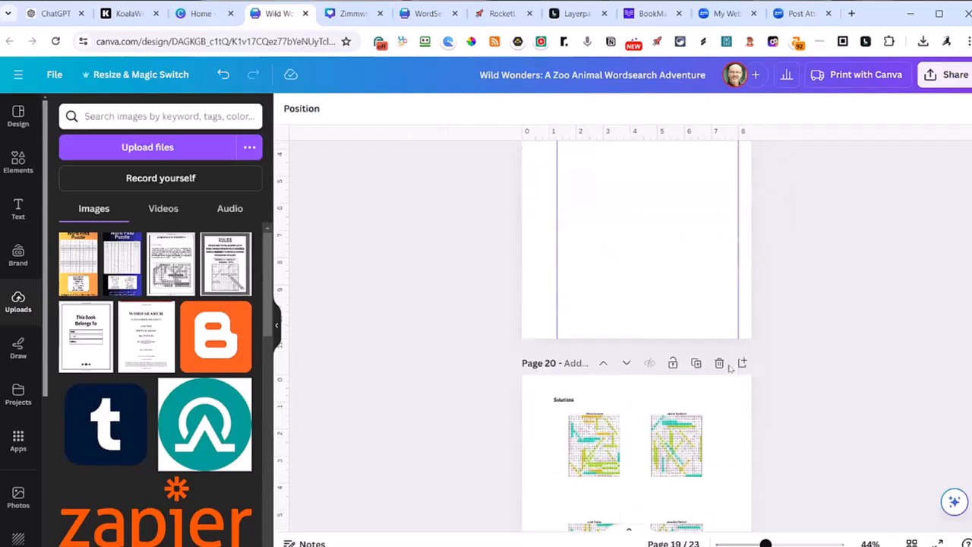
pyautogui.scroll(2, 699, 370)
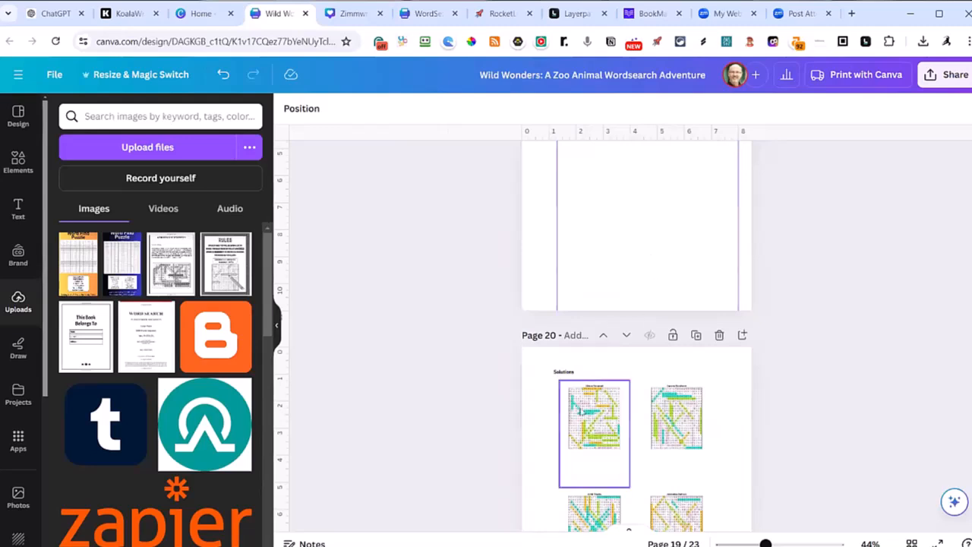
pyautogui.scroll(-1, 592, 364)
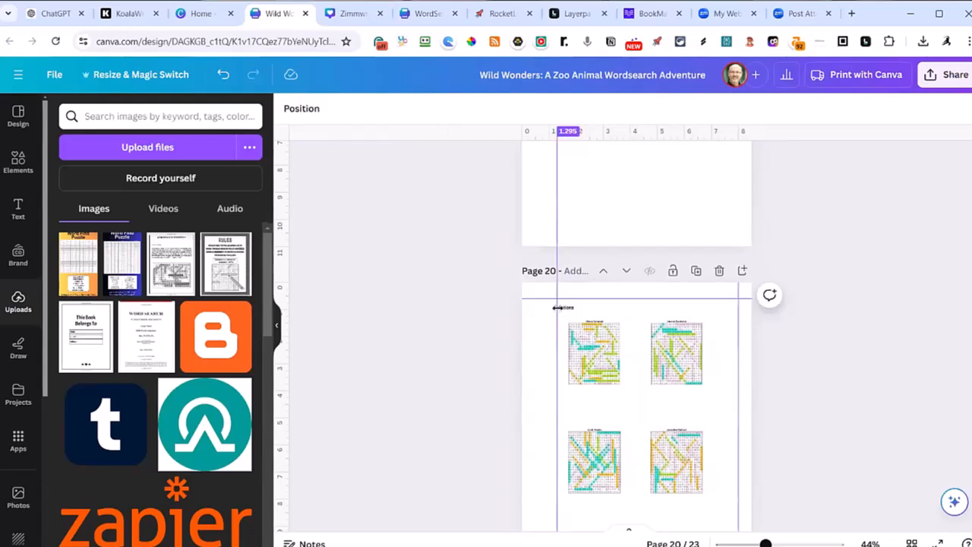
pyautogui.moveTo(575, 313); pyautogui.dragTo(645, 307)
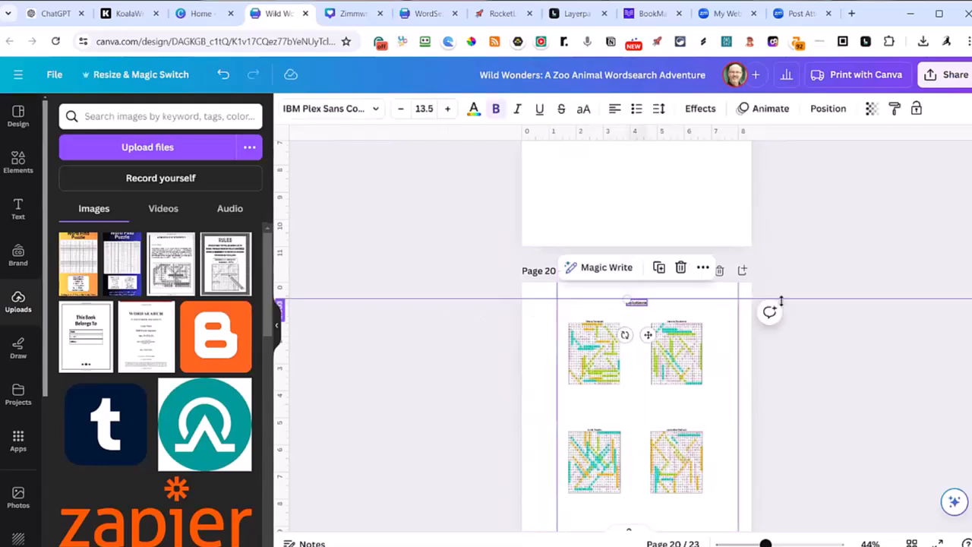
pyautogui.scroll(1, 788, 309)
# Examine the layout of the solution pages 20 and 21 and the pages following them against the guides.
pyautogui.scroll(-7, 787, 308)
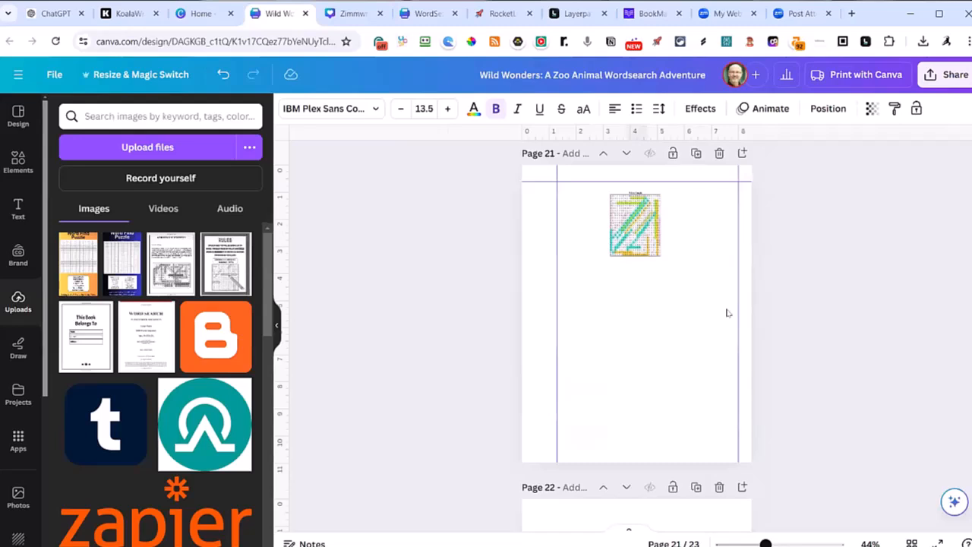
pyautogui.scroll(-2, 734, 310)
pyautogui.scroll(-3, 727, 313)
pyautogui.scroll(7, 698, 344)
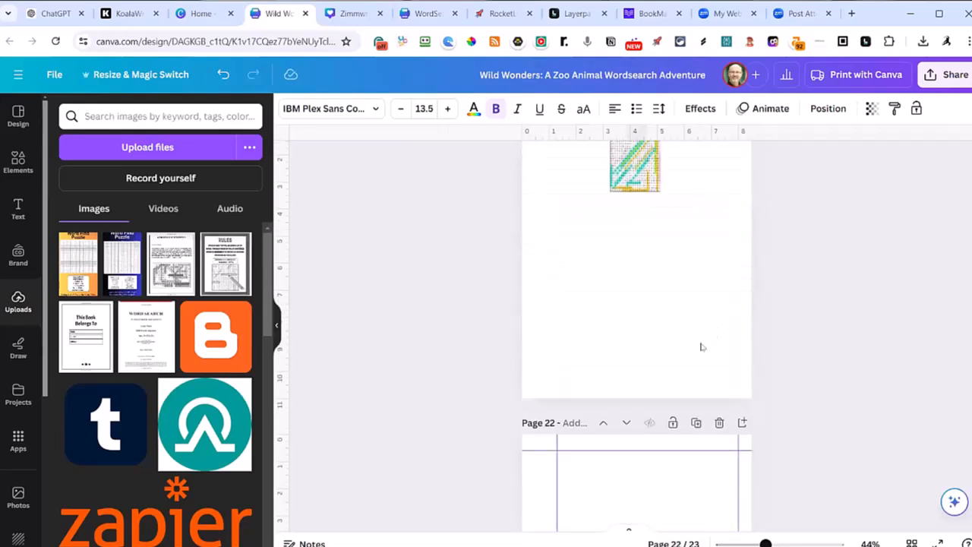
pyautogui.scroll(1, 699, 344)
pyautogui.scroll(-2, 696, 341)
pyautogui.scroll(3, 697, 341)
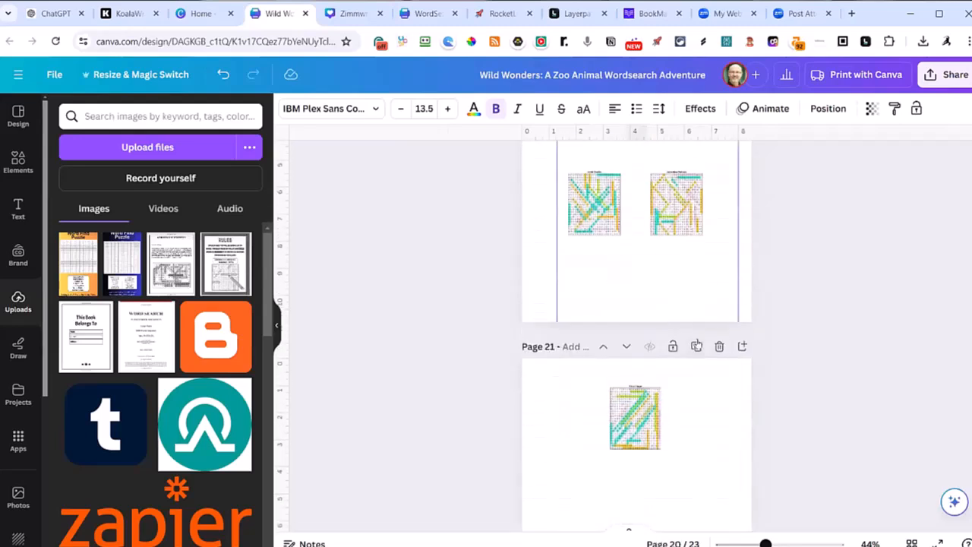
pyautogui.scroll(5, 696, 343)
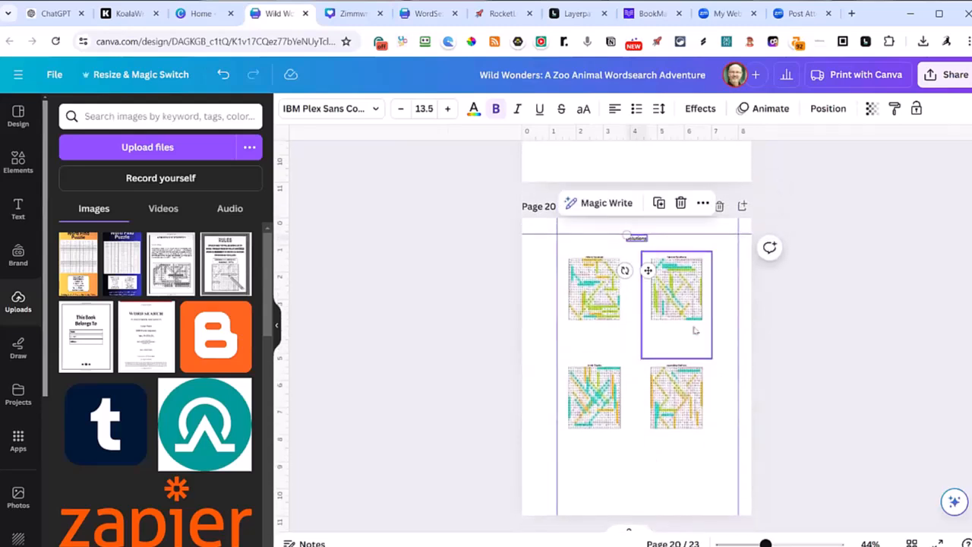
pyautogui.click(597, 286)
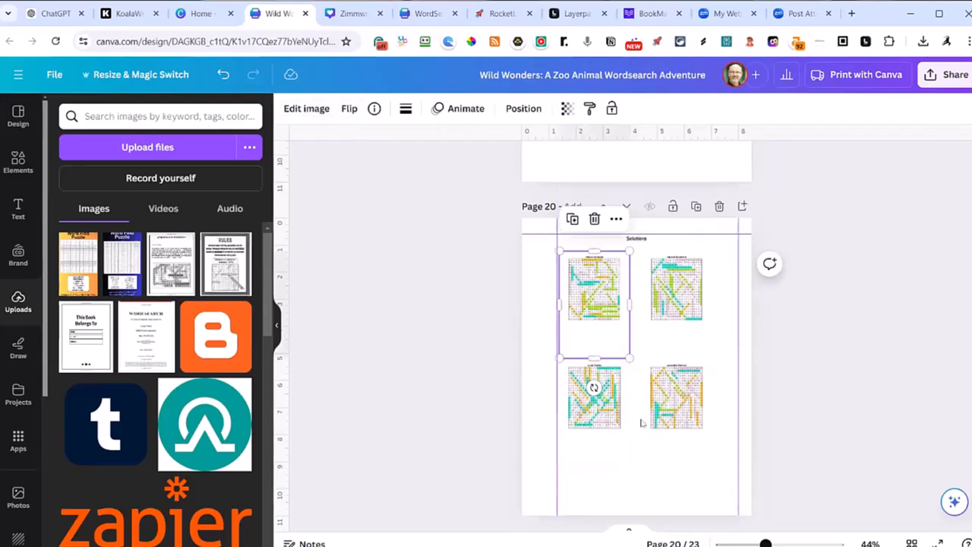
pyautogui.click(843, 357)
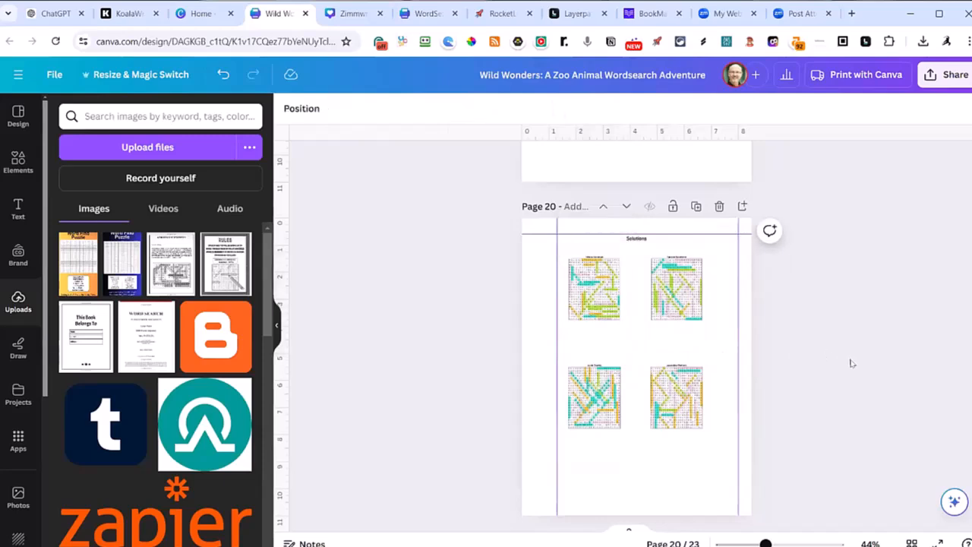
# Set the transparency value of the Word Search title page image on page 1 to 97.
pyautogui.scroll(15, 866, 349)
pyautogui.scroll(15, 872, 337)
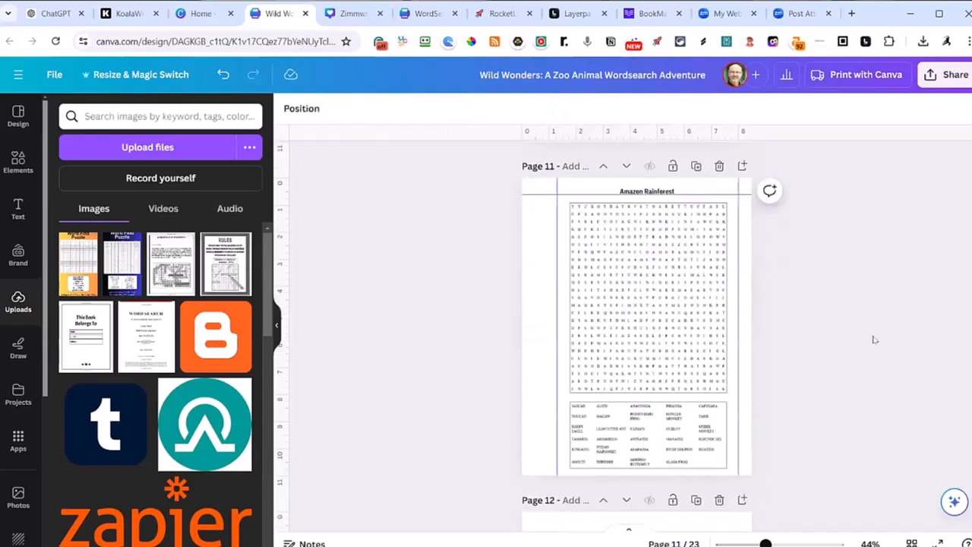
pyautogui.scroll(15, 866, 320)
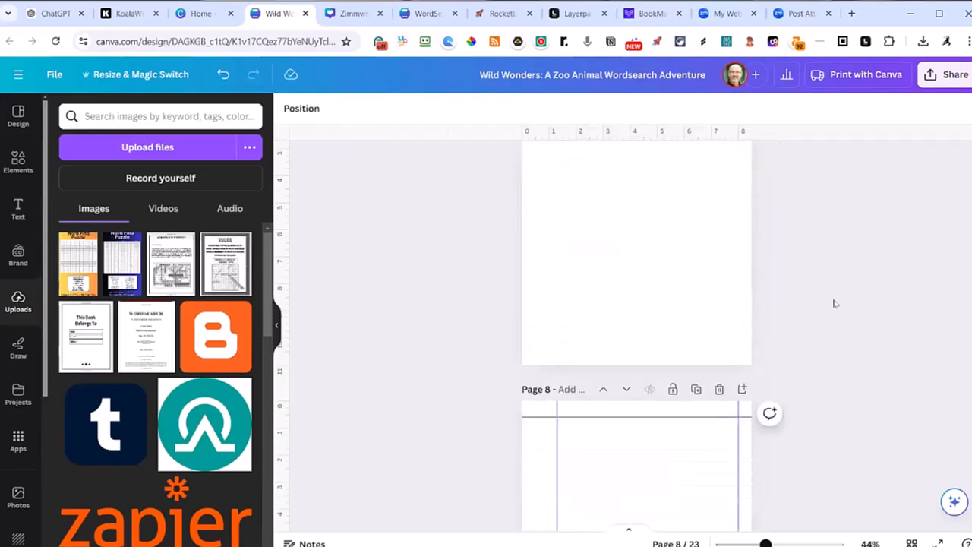
pyautogui.scroll(20, 828, 284)
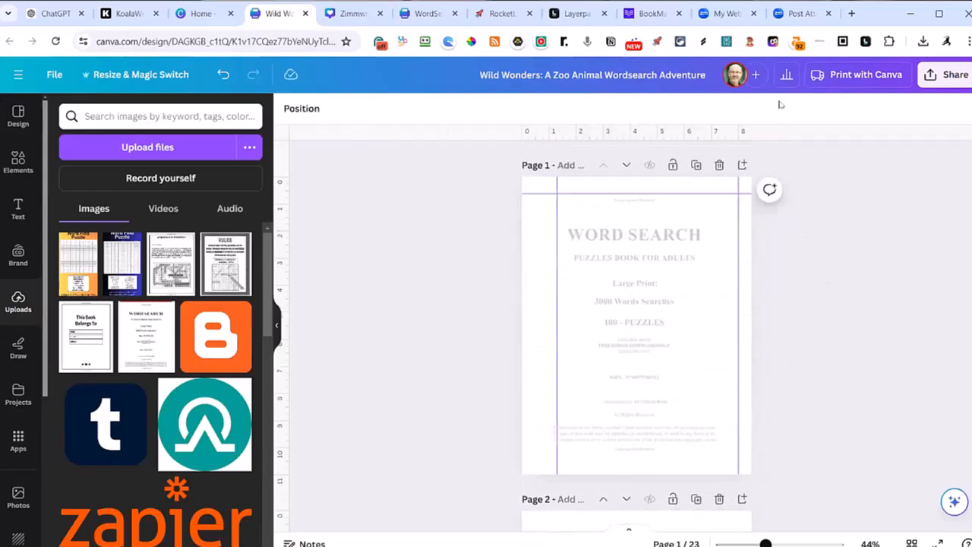
pyautogui.click(680, 304)
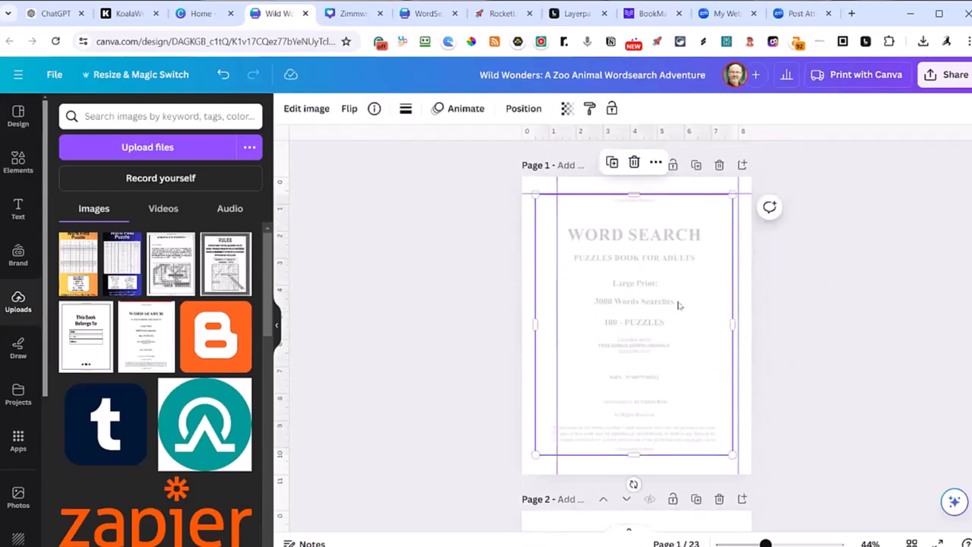
pyautogui.click(566, 107)
pyautogui.moveTo(466, 160); pyautogui.dragTo(526, 183)
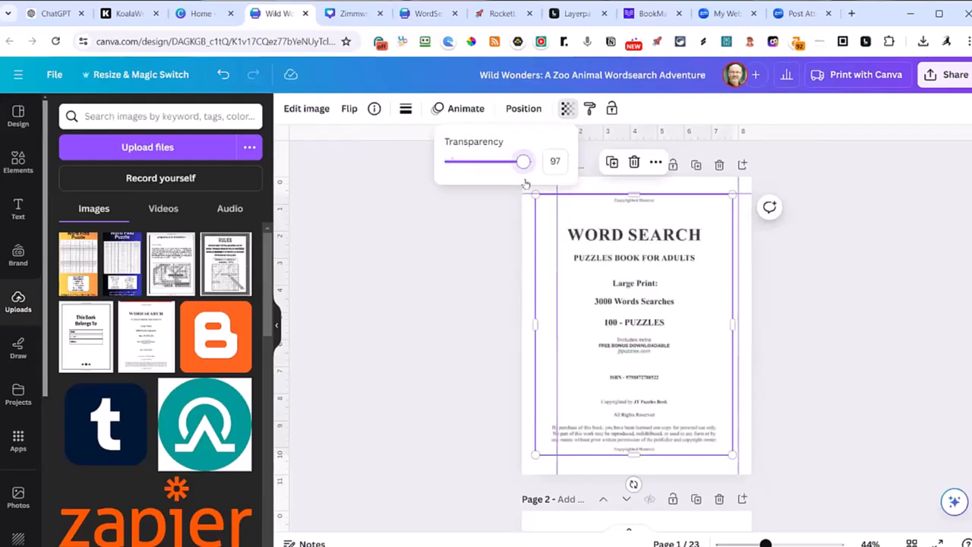
pyautogui.click(618, 269)
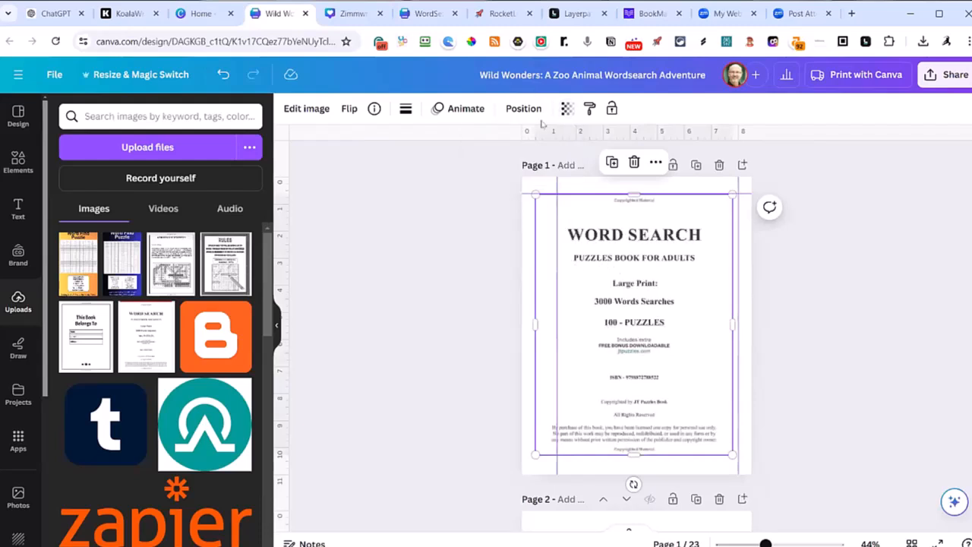
pyautogui.click(566, 108)
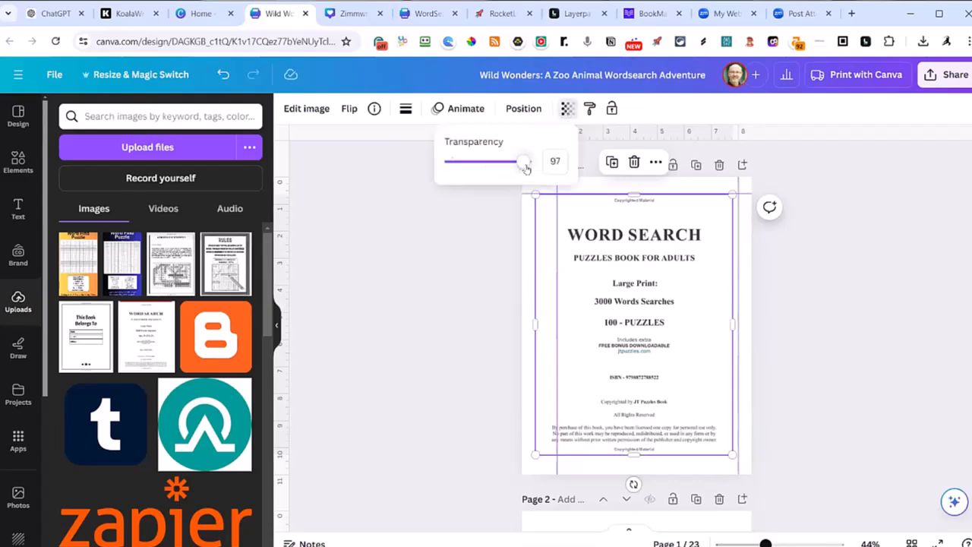
pyautogui.click(831, 252)
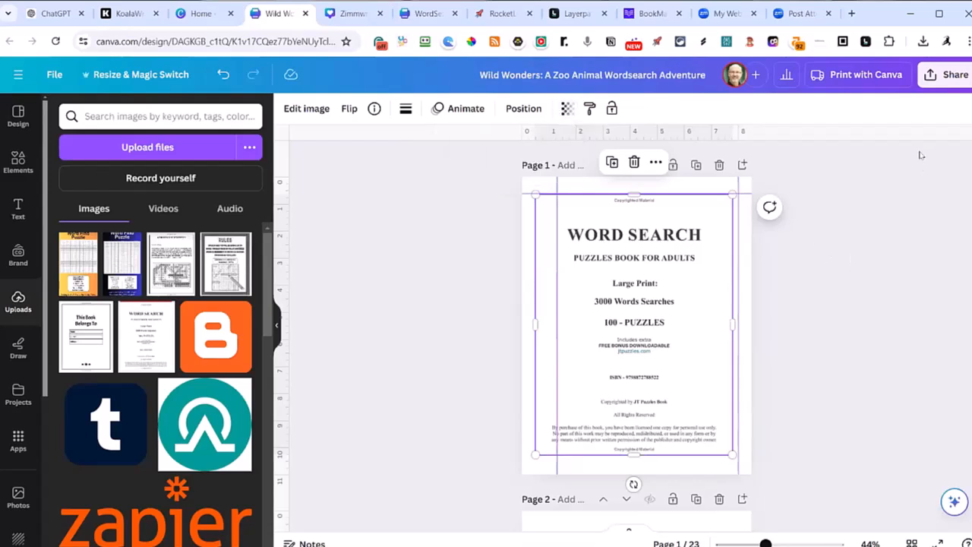
# Download all pages of the design as a flattened PDF Print file with the CMYK colour profile.
pyautogui.click(946, 75)
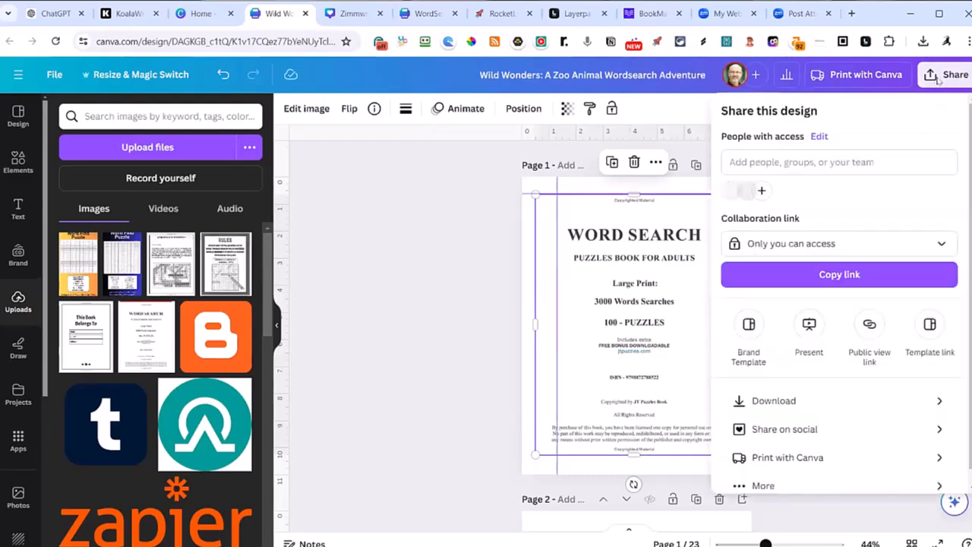
pyautogui.click(843, 401)
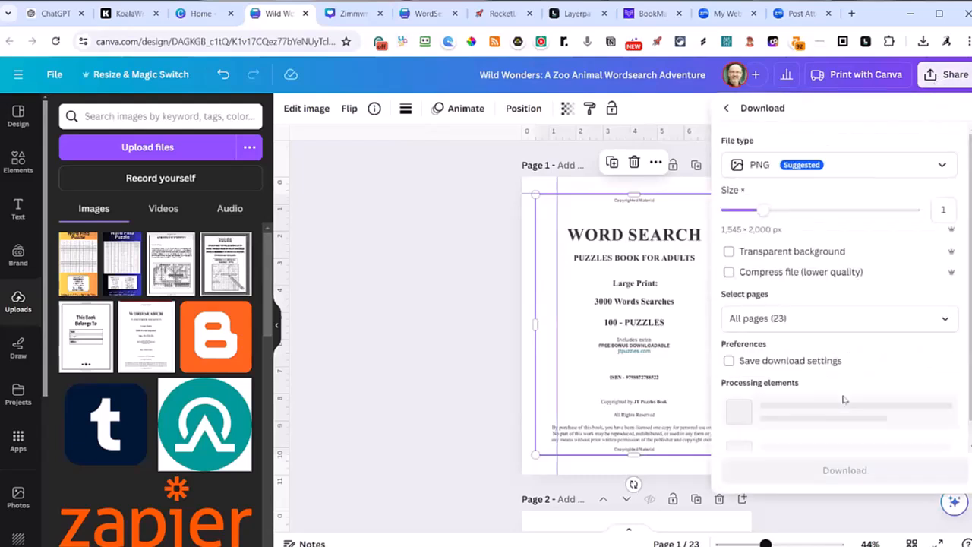
pyautogui.click(849, 165)
pyautogui.click(775, 319)
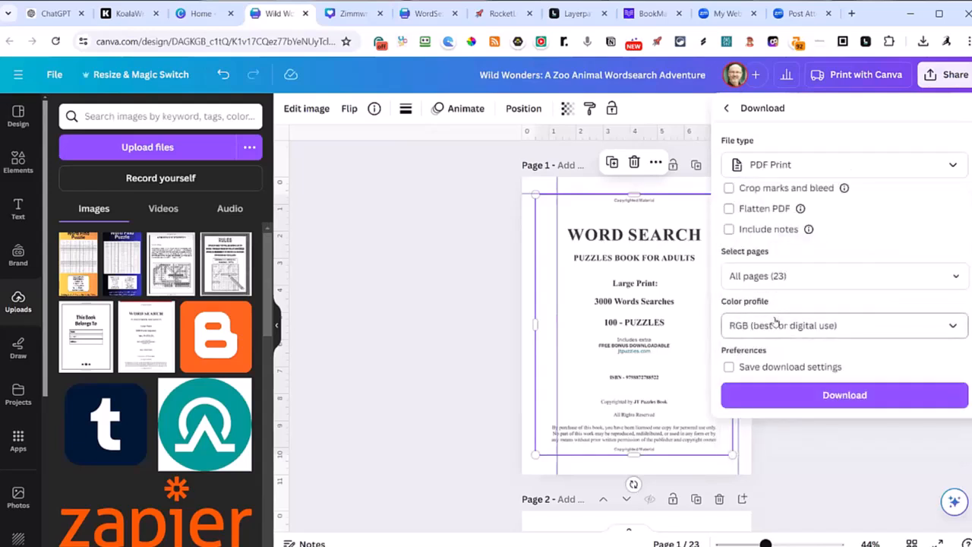
pyautogui.click(730, 209)
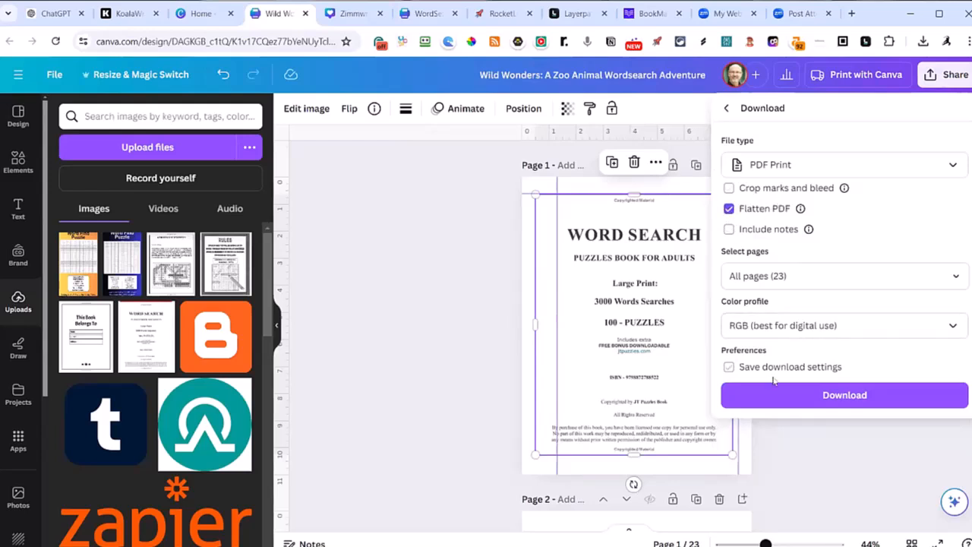
pyautogui.click(791, 332)
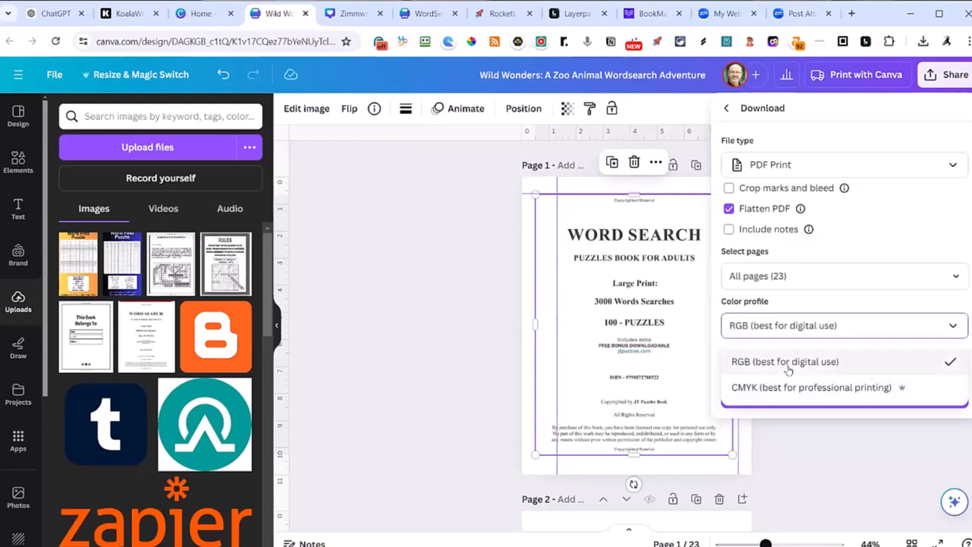
pyautogui.click(790, 389)
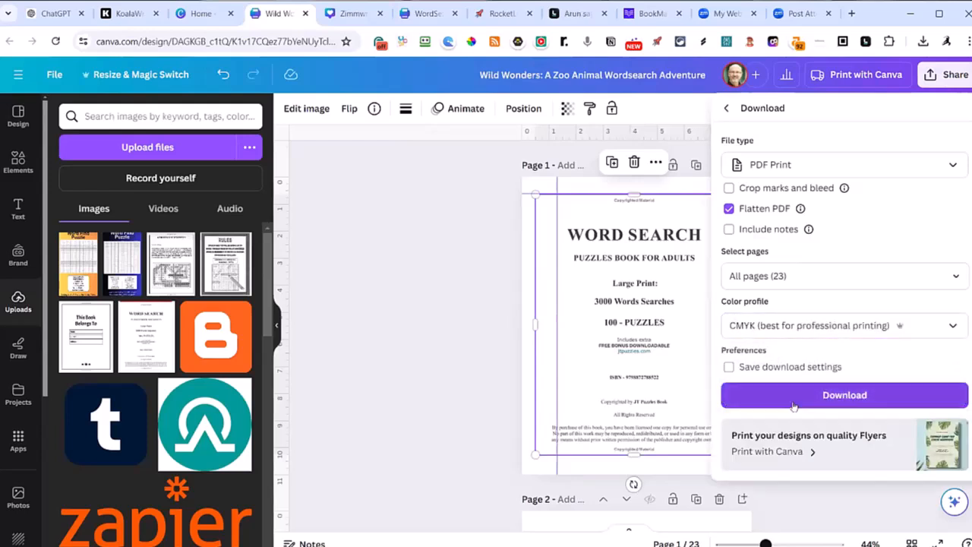
pyautogui.click(843, 397)
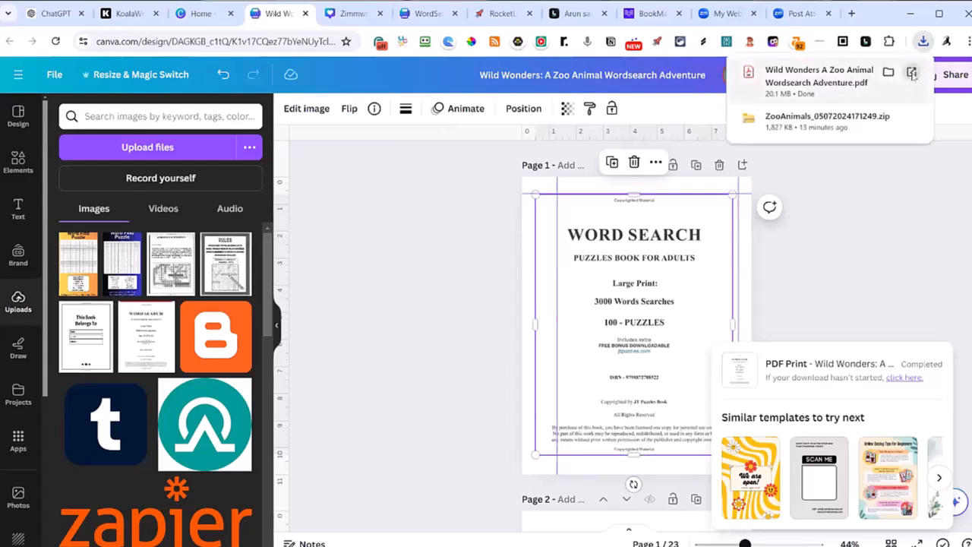
# Open the downloaded Wild Wonders PDF and examine its front matter from the title page through the Table of Content page.
pyautogui.click(912, 72)
pyautogui.scroll(-8, 800, 220)
pyautogui.scroll(-4, 801, 220)
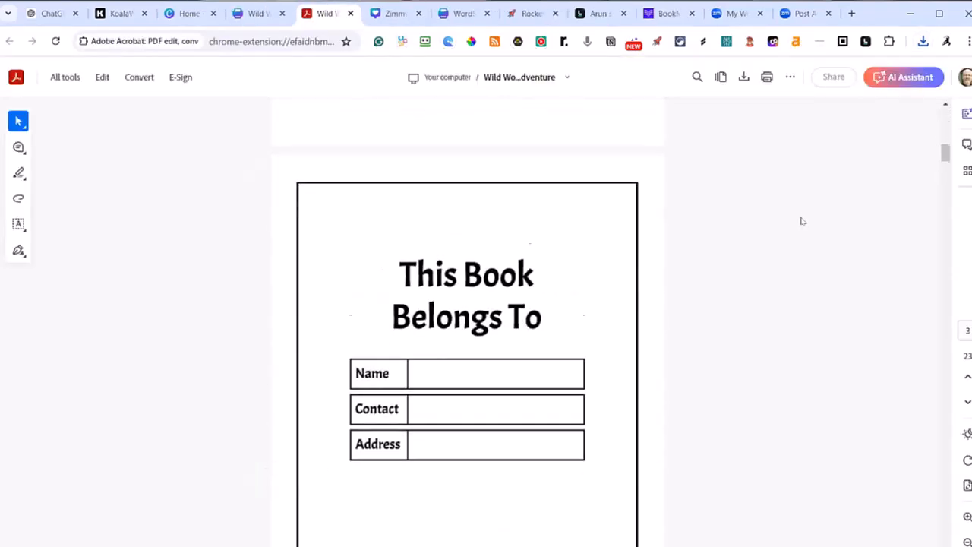
pyautogui.scroll(-7, 801, 220)
pyautogui.scroll(-10, 800, 220)
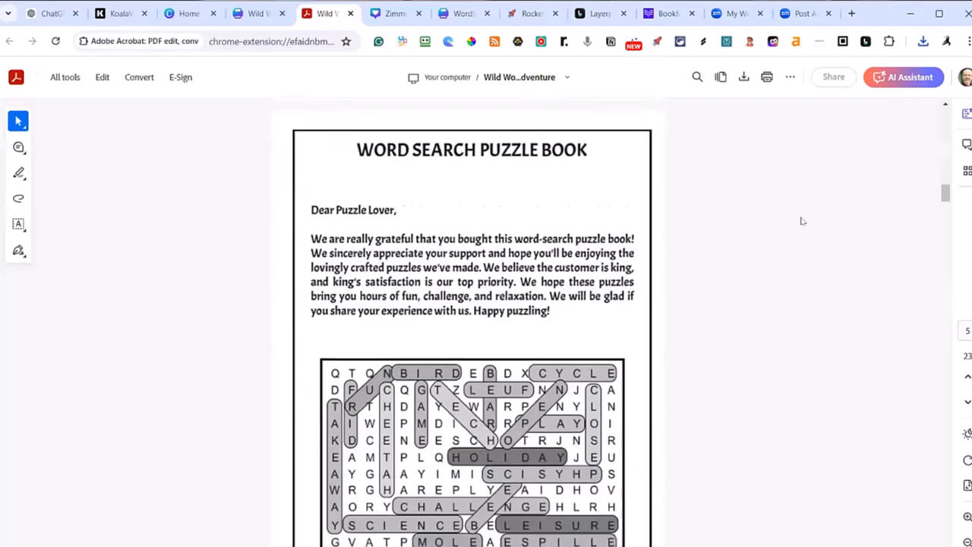
pyautogui.scroll(-10, 802, 221)
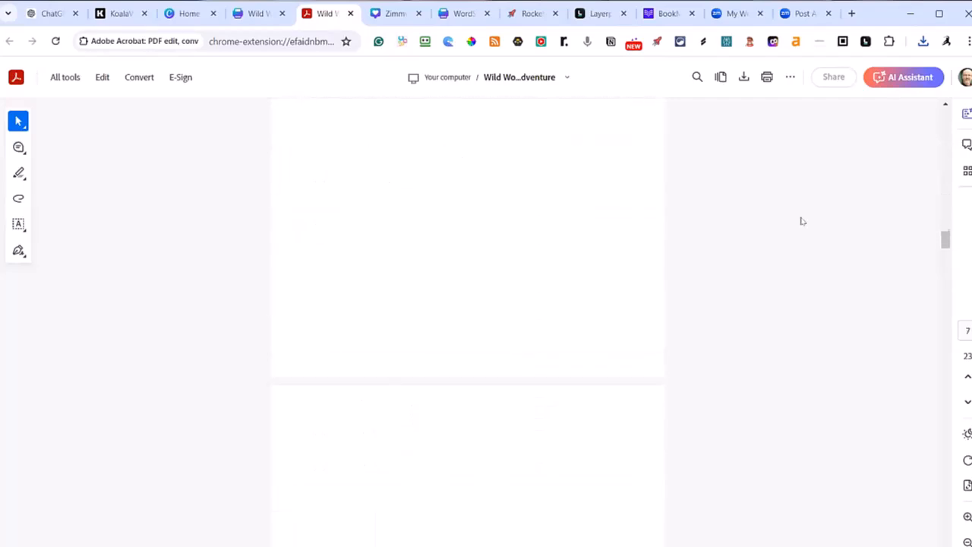
pyautogui.scroll(5, 801, 220)
pyautogui.scroll(-2, 577, 304)
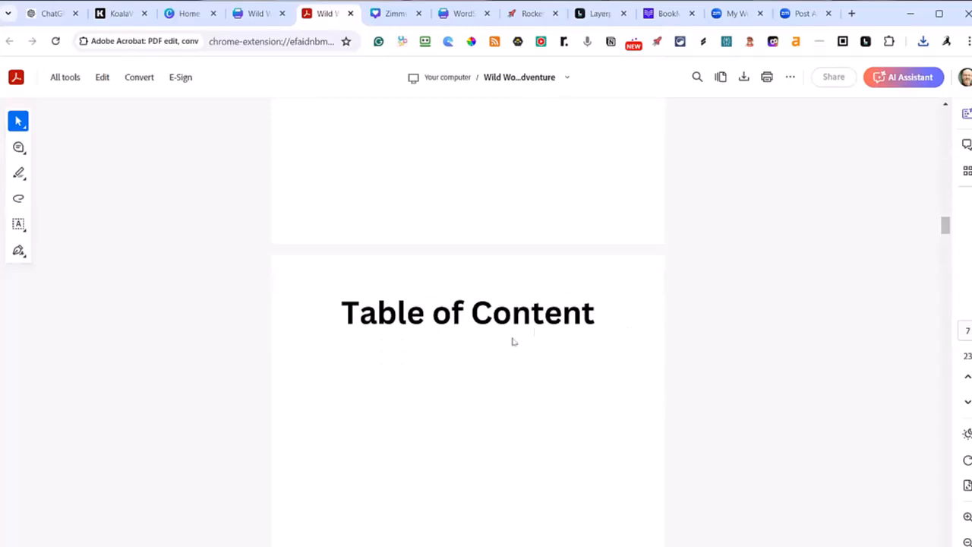
pyautogui.scroll(-1, 391, 357)
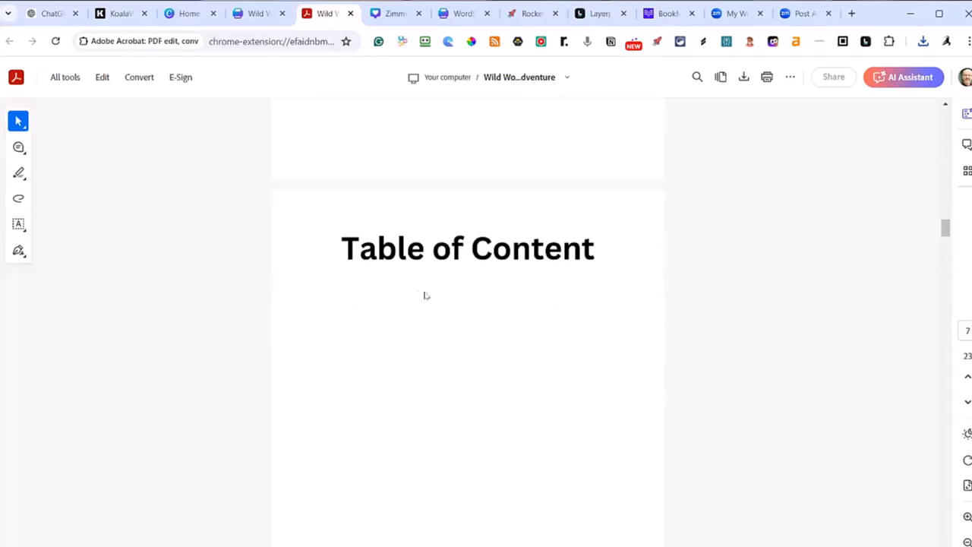
pyautogui.scroll(-2, 426, 357)
# Examine the puzzle and solution pages through the end of the PDF, and return to the title page.
pyautogui.scroll(-10, 440, 382)
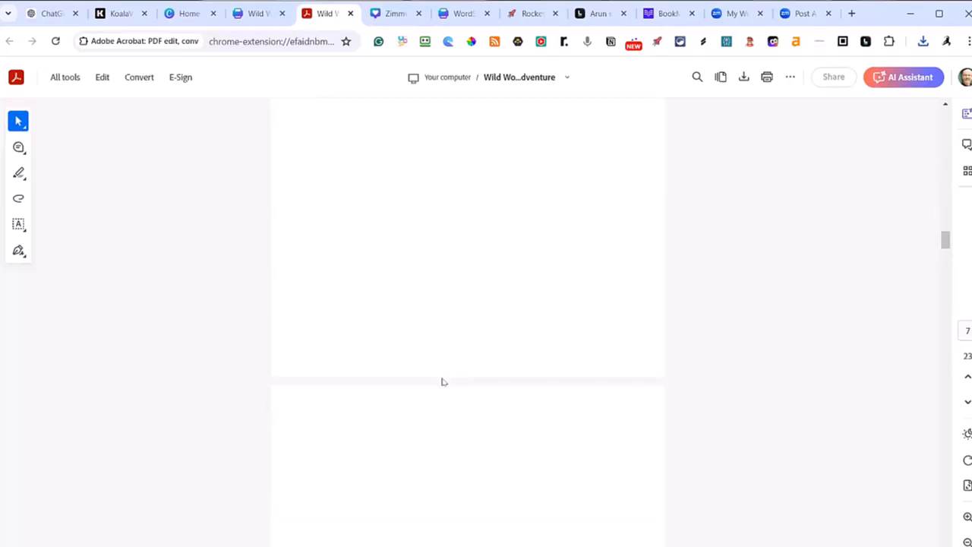
pyautogui.scroll(-5, 443, 382)
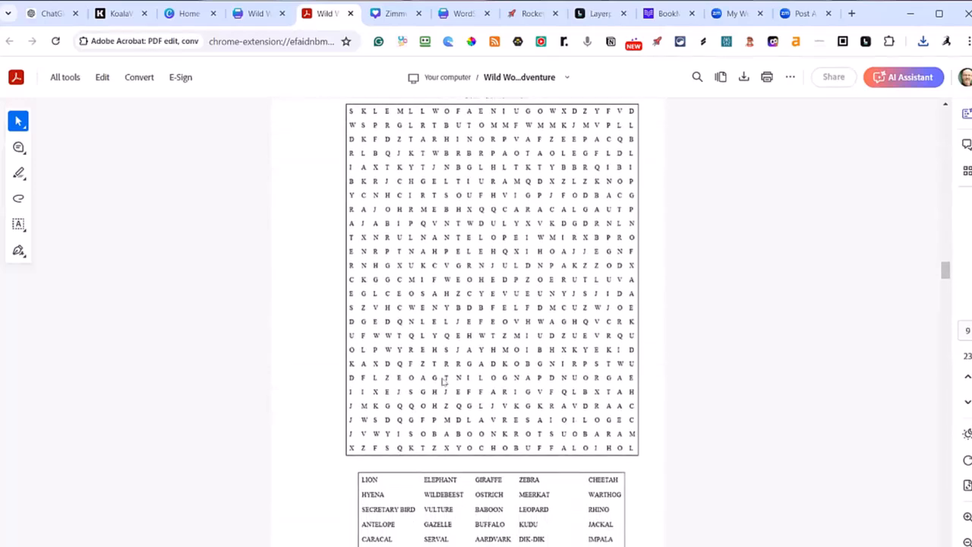
pyautogui.scroll(-15, 444, 382)
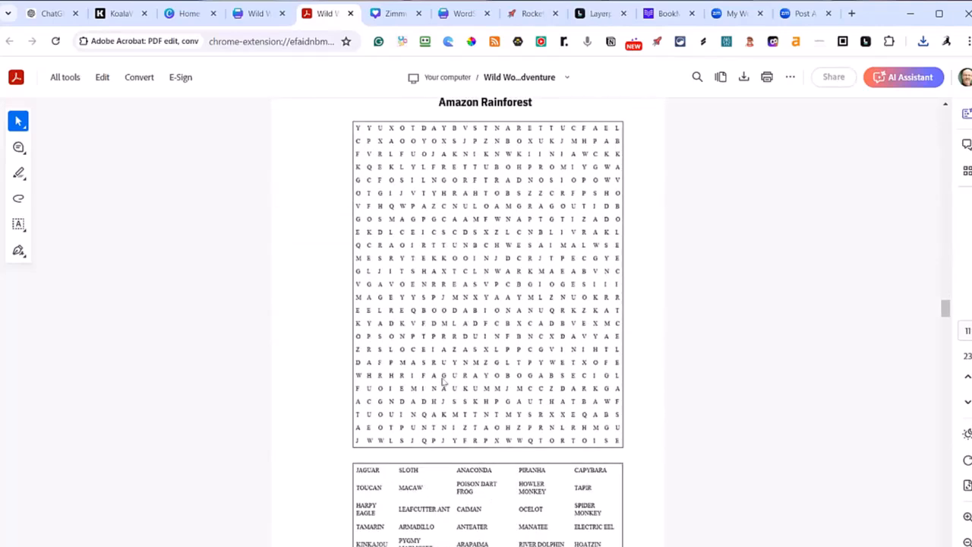
pyautogui.scroll(-15, 444, 382)
pyautogui.scroll(-15, 443, 382)
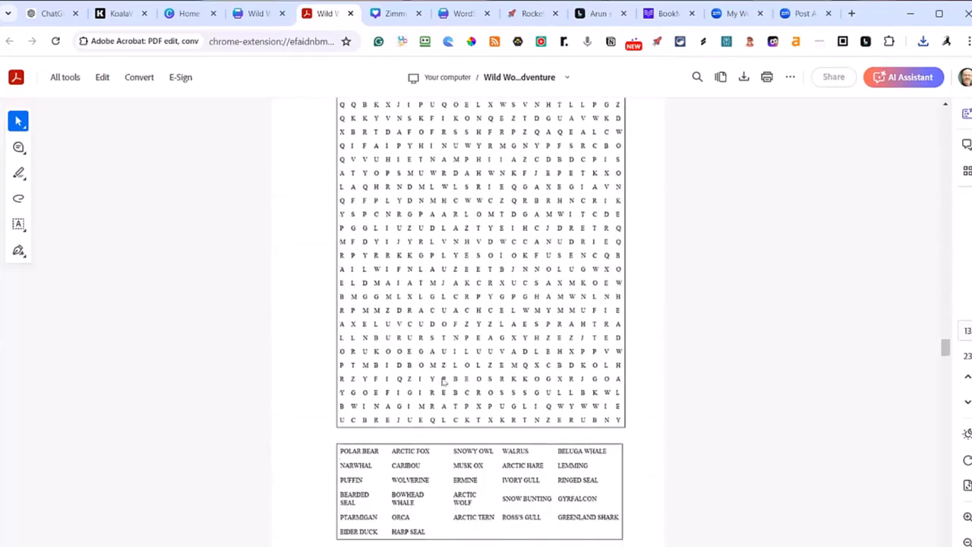
pyautogui.scroll(-15, 444, 382)
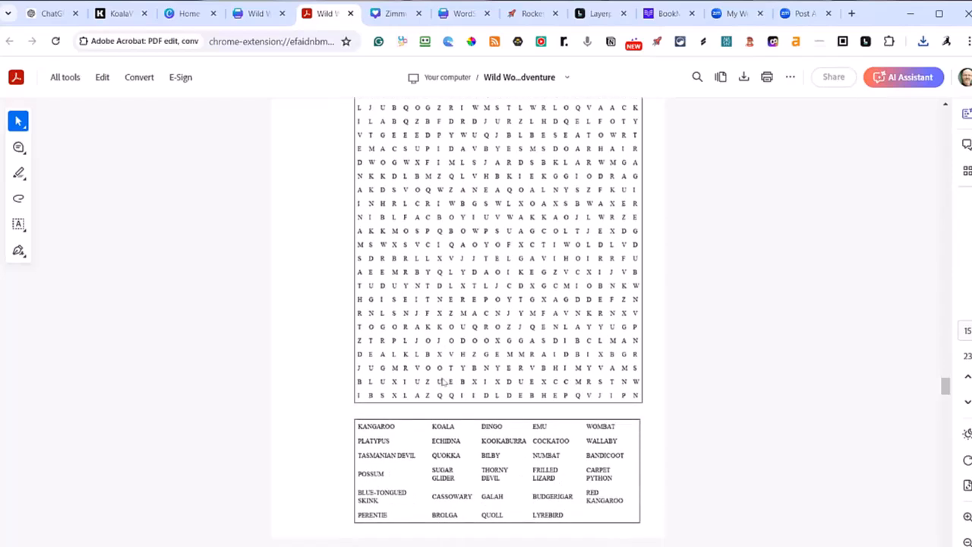
pyautogui.scroll(-15, 444, 382)
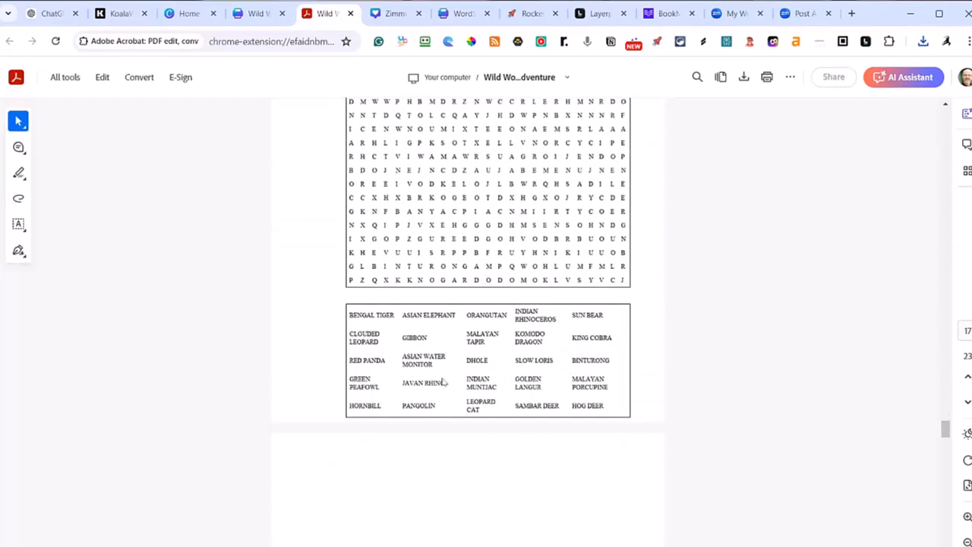
pyautogui.scroll(-15, 444, 382)
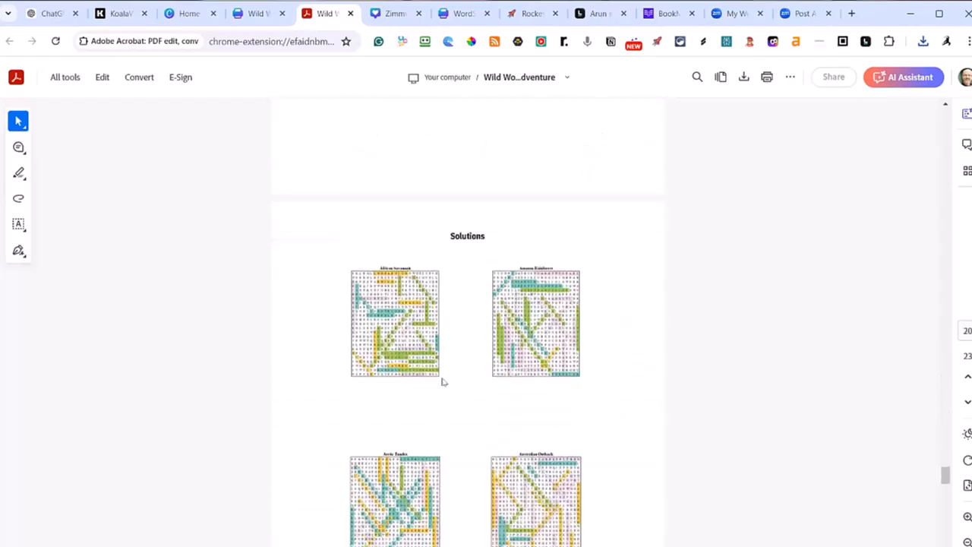
pyautogui.scroll(-15, 443, 382)
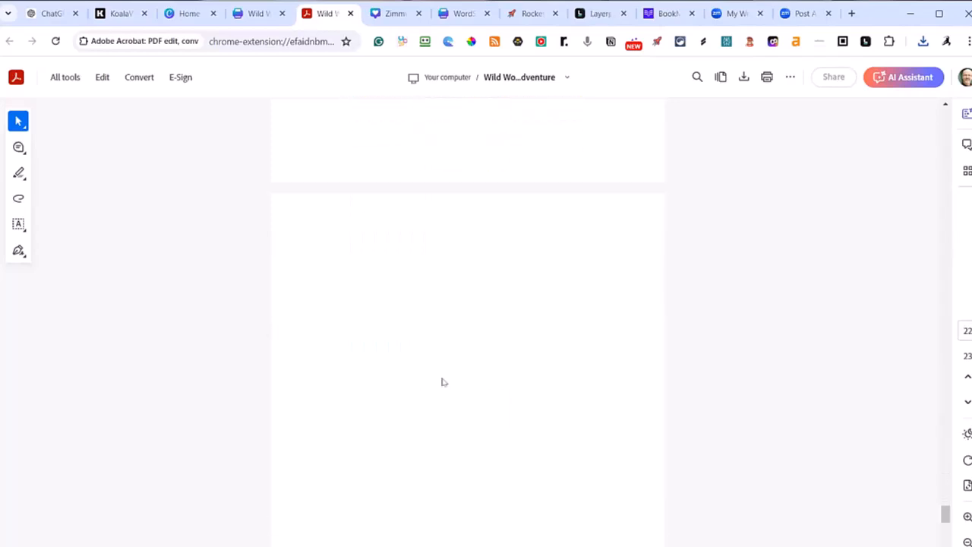
pyautogui.scroll(-10, 444, 382)
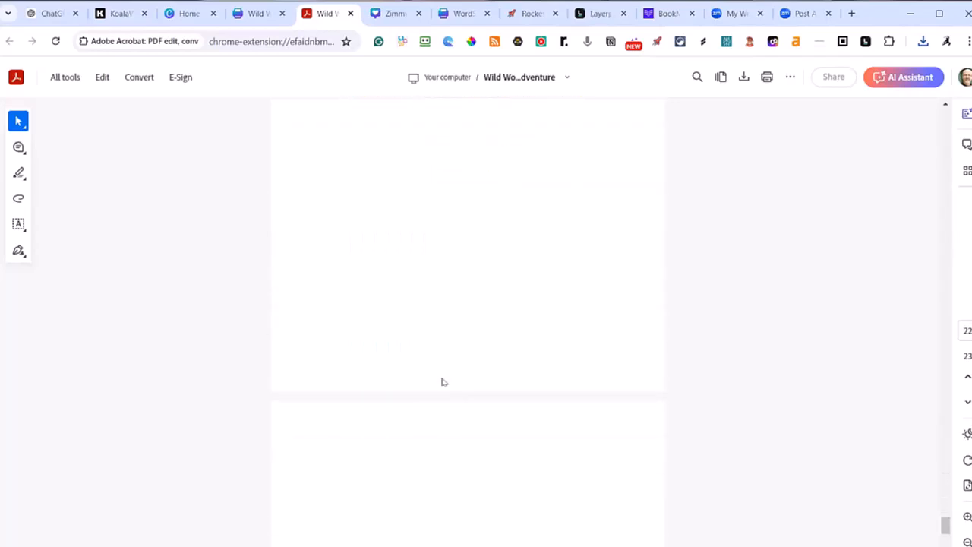
pyautogui.scroll(20, 443, 383)
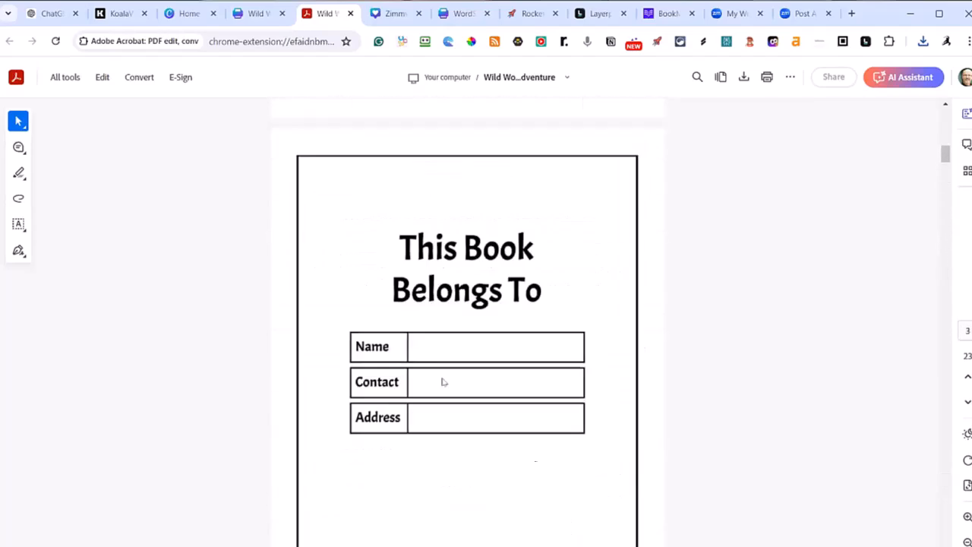
pyautogui.scroll(10, 444, 382)
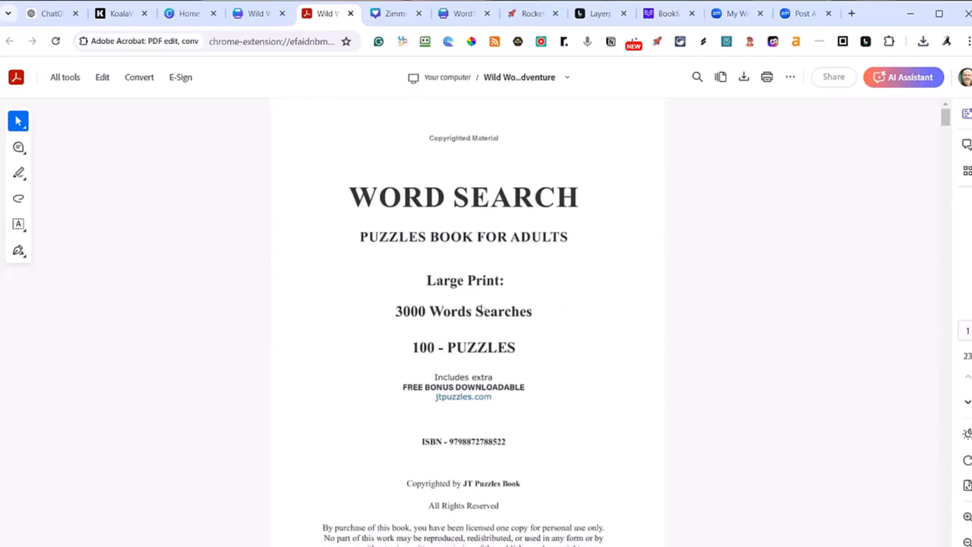
# Look through the sample word search book's title page, ownership page and introduction letter.
pyautogui.scroll(-5, 574, 345)
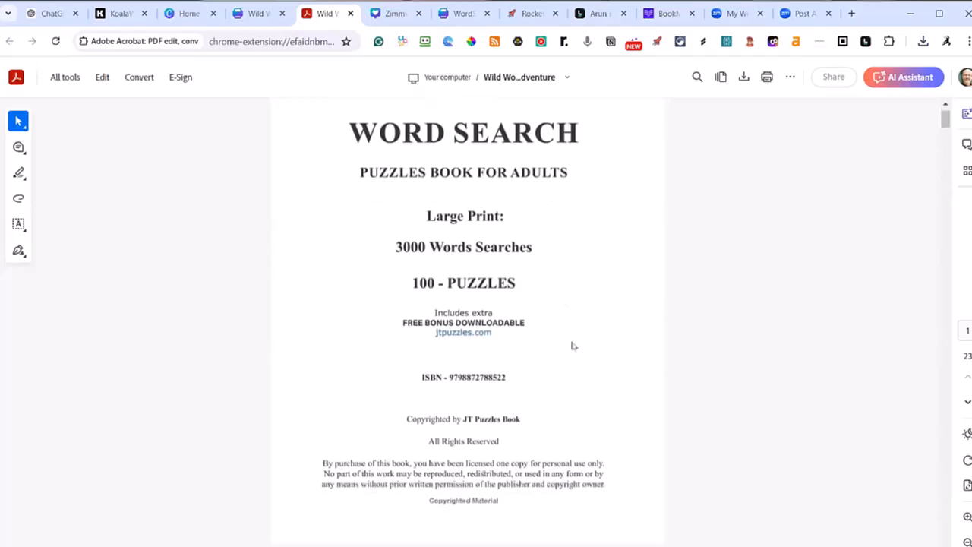
pyautogui.scroll(-2, 574, 346)
pyautogui.scroll(7, 573, 346)
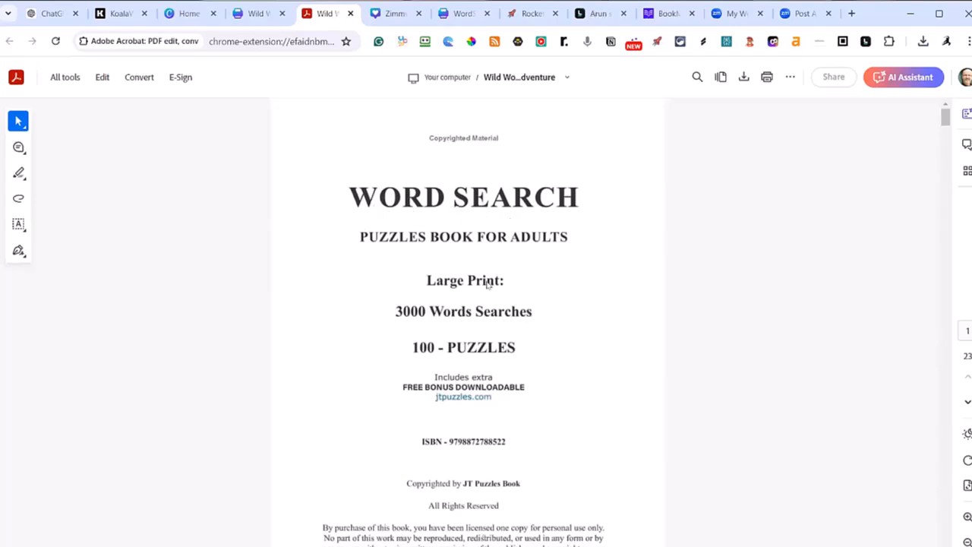
pyautogui.scroll(-1, 463, 342)
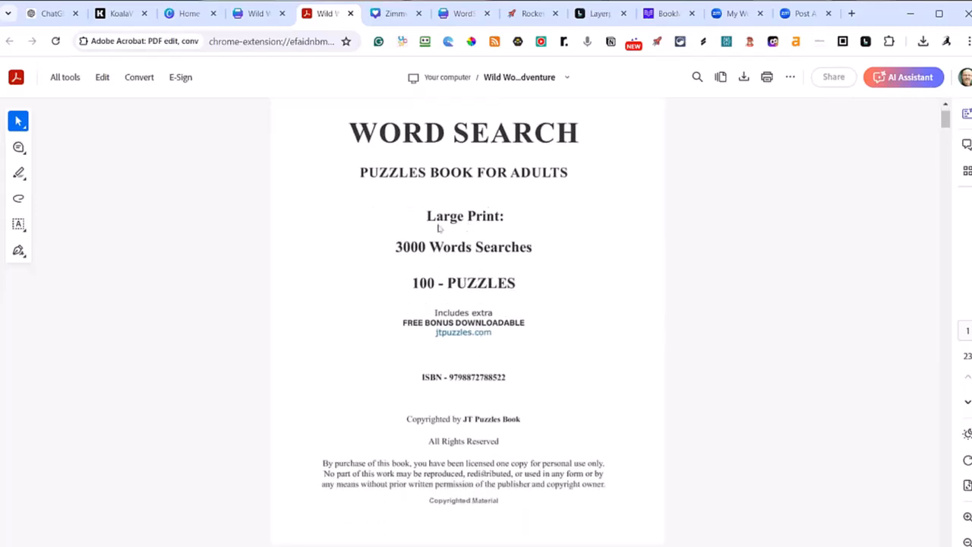
pyautogui.scroll(-3, 456, 243)
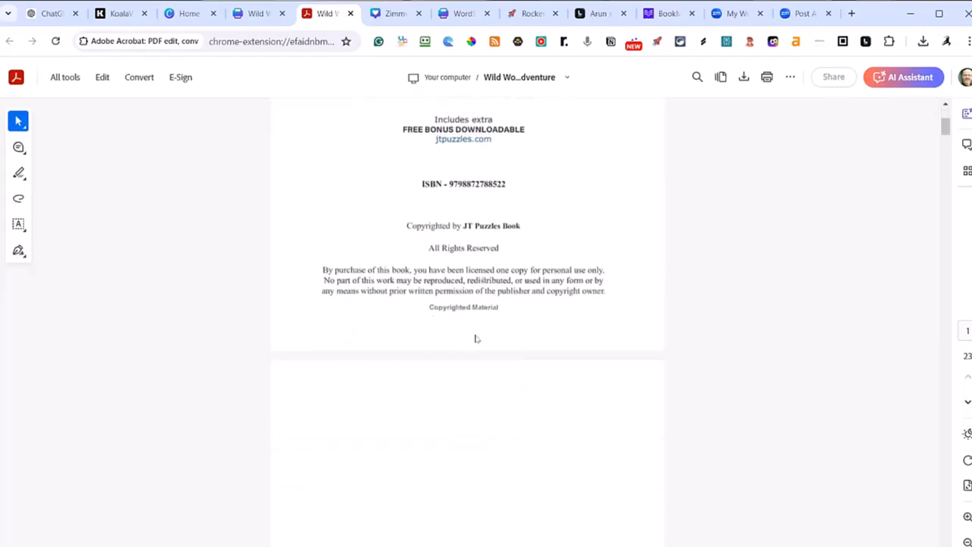
pyautogui.scroll(-5, 481, 324)
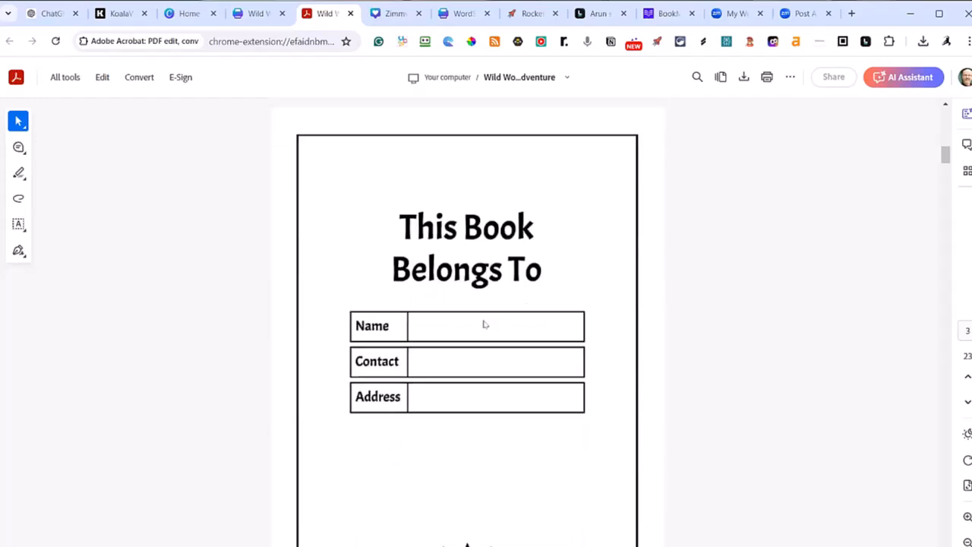
pyautogui.scroll(-12, 484, 324)
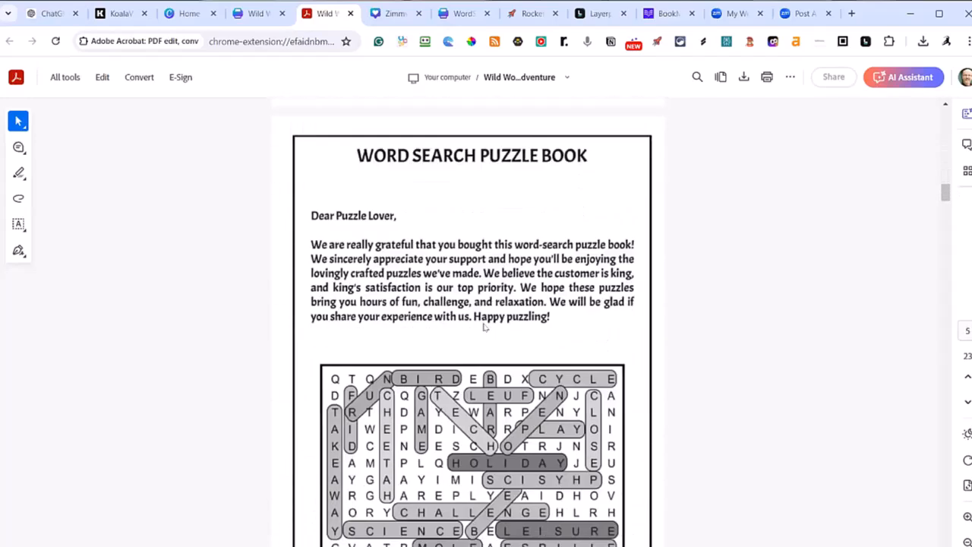
pyautogui.scroll(15, 483, 327)
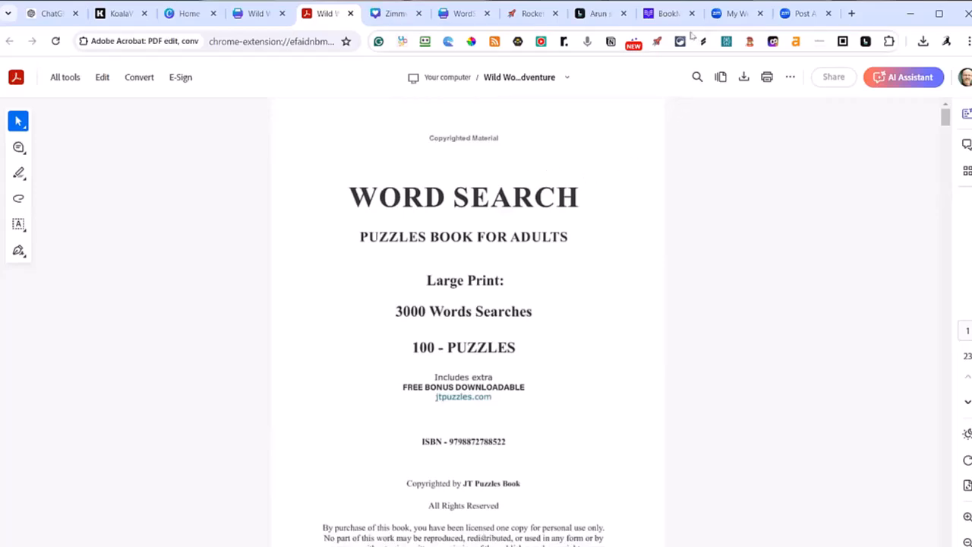
# Switch to BookMasher and start adding a new book under Wordsearch Puzzles.
pyautogui.click(662, 13)
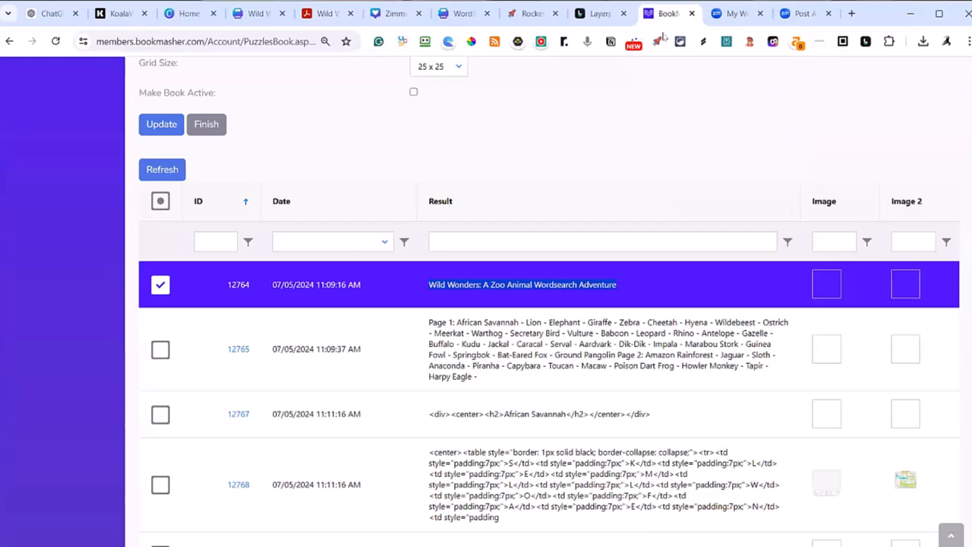
pyautogui.scroll(10, 227, 193)
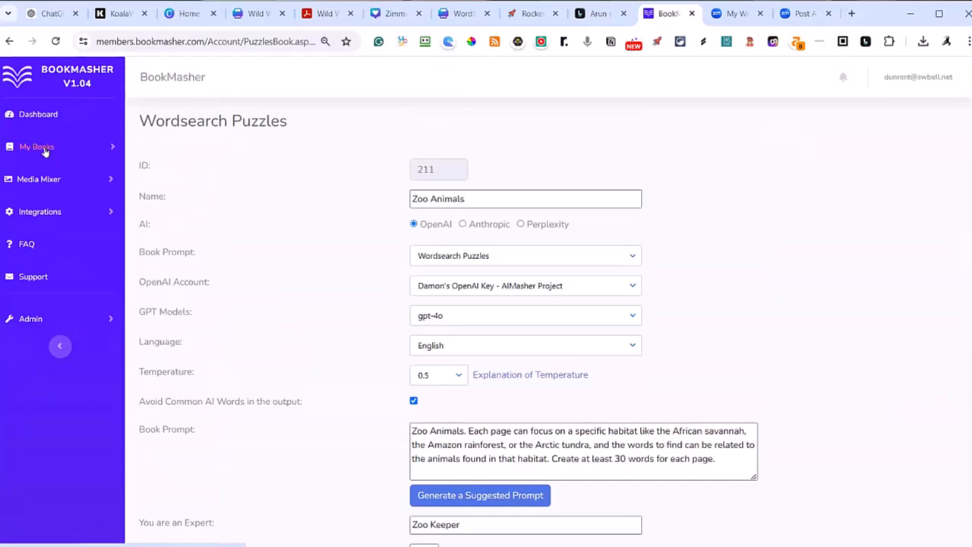
pyautogui.click(44, 150)
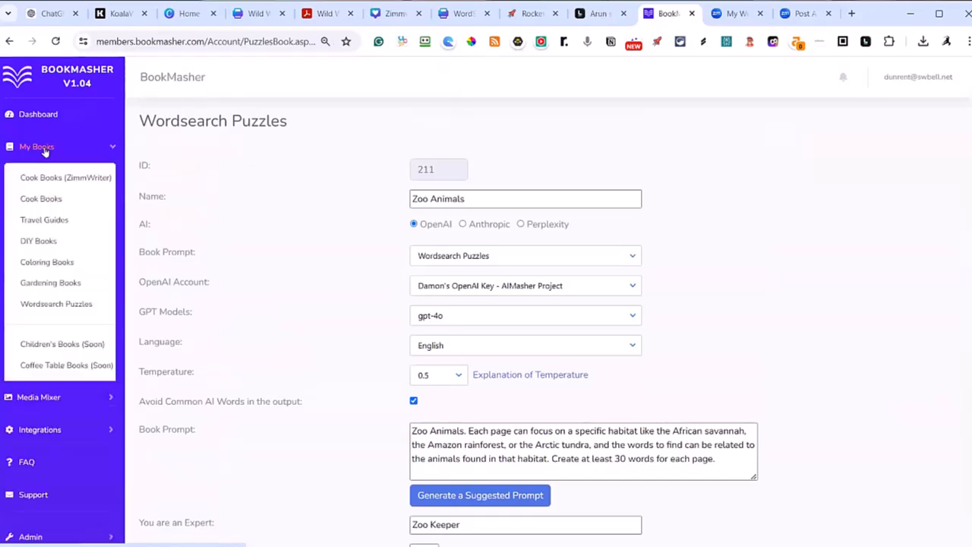
pyautogui.click(44, 304)
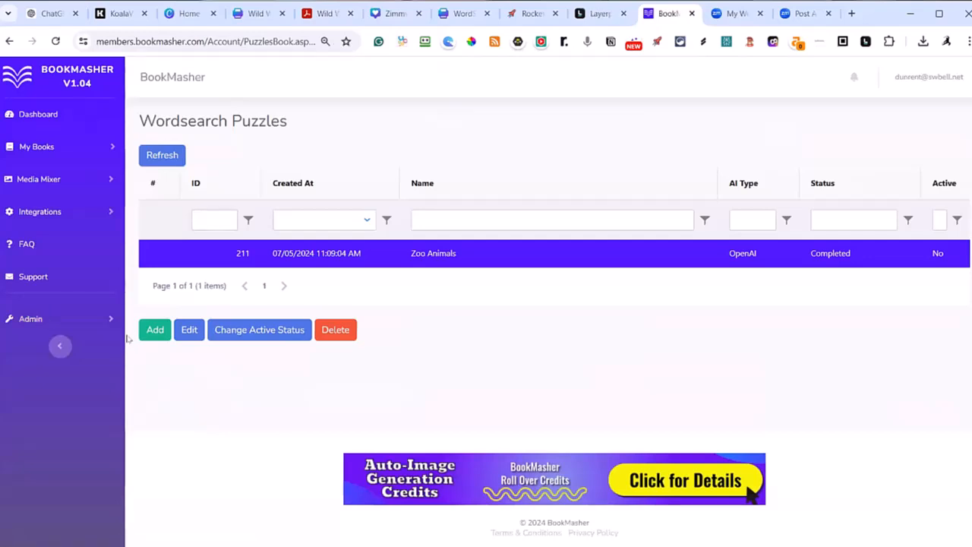
pyautogui.click(156, 334)
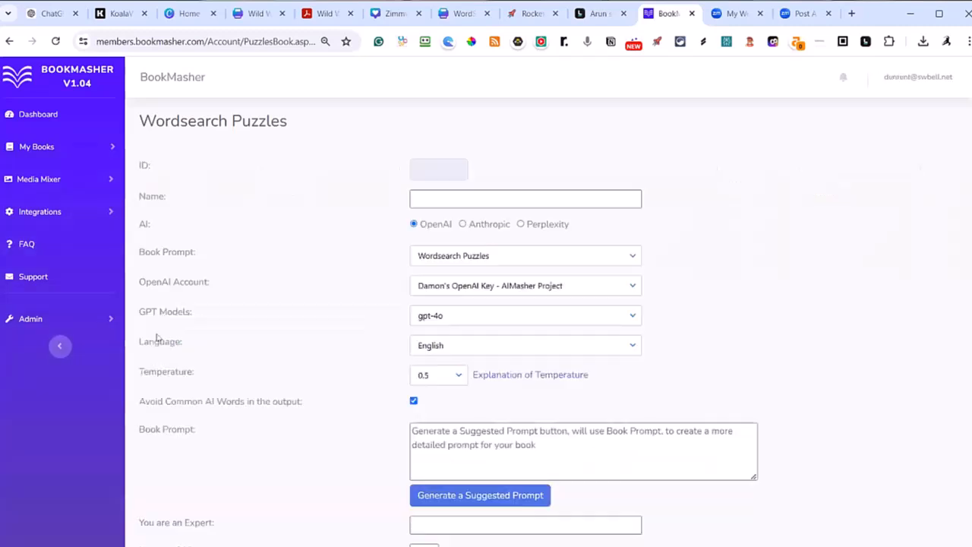
# Name the book "Wine Types" and choose Anthropic as the AI with the claude-3-5-sonnet-20240620 model.
pyautogui.click(435, 196)
pyautogui.write('Wine Types')
pyautogui.moveTo(473, 197); pyautogui.dragTo(398, 197)
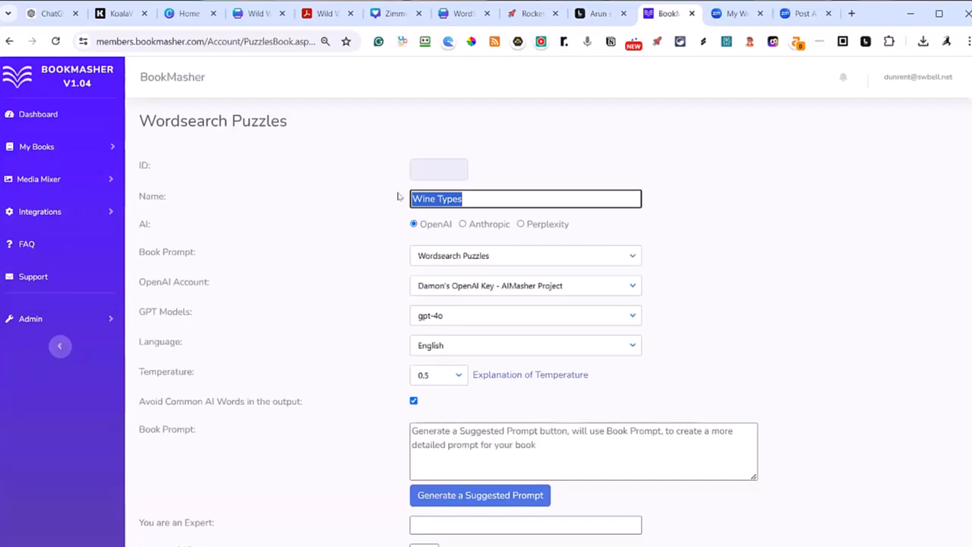
pyautogui.click(462, 224)
pyautogui.click(523, 287)
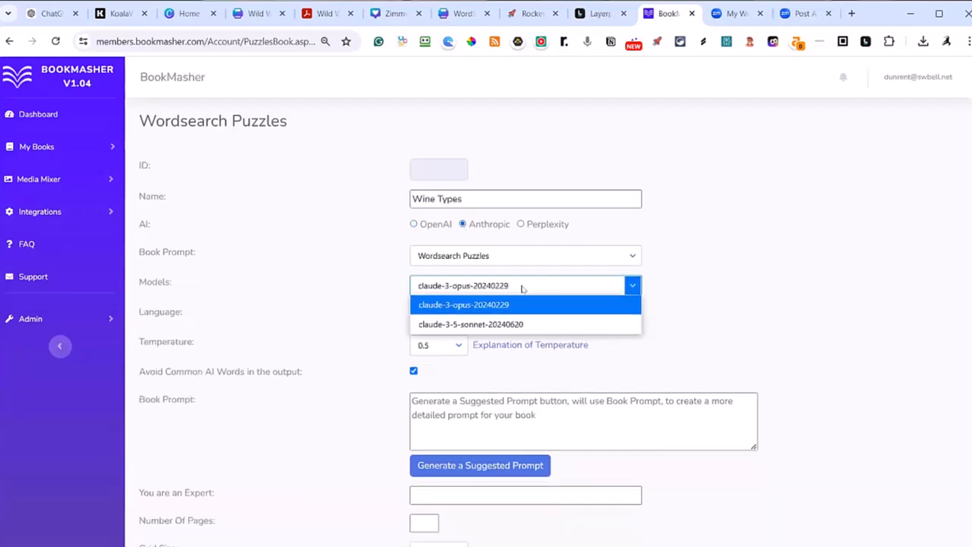
pyautogui.click(476, 325)
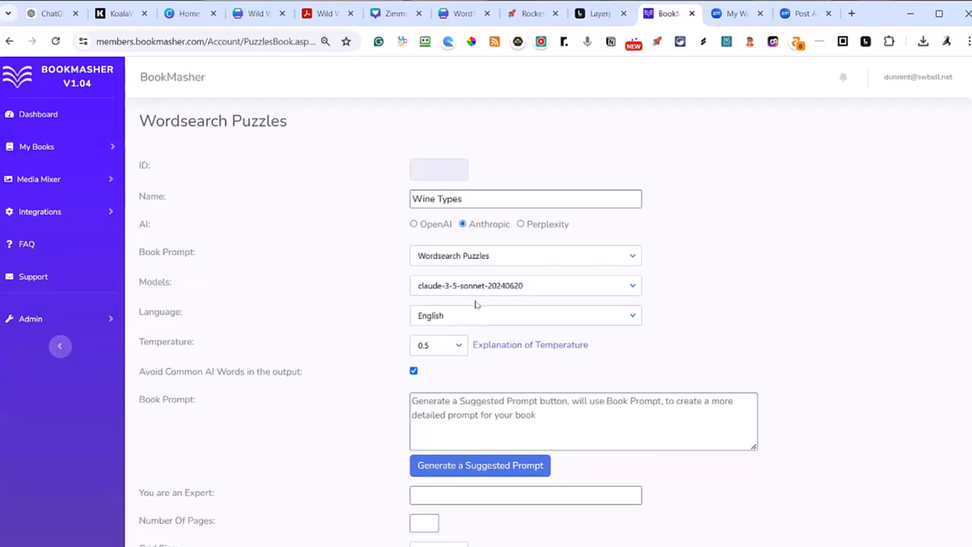
# Enter "Wine Types" as the book prompt and generate a suggested prompt from it.
pyautogui.click(544, 411)
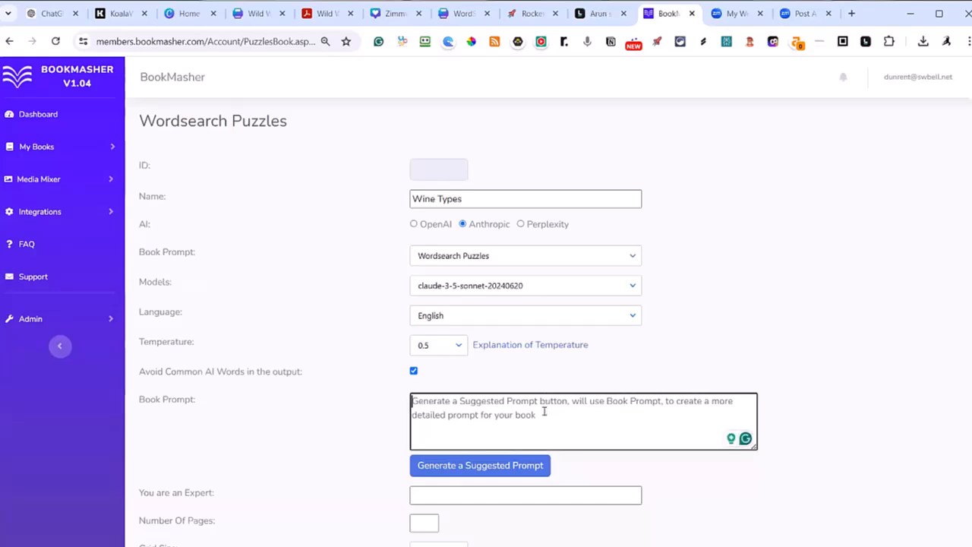
pyautogui.write('Wine Types')
pyautogui.scroll(-1, 811, 310)
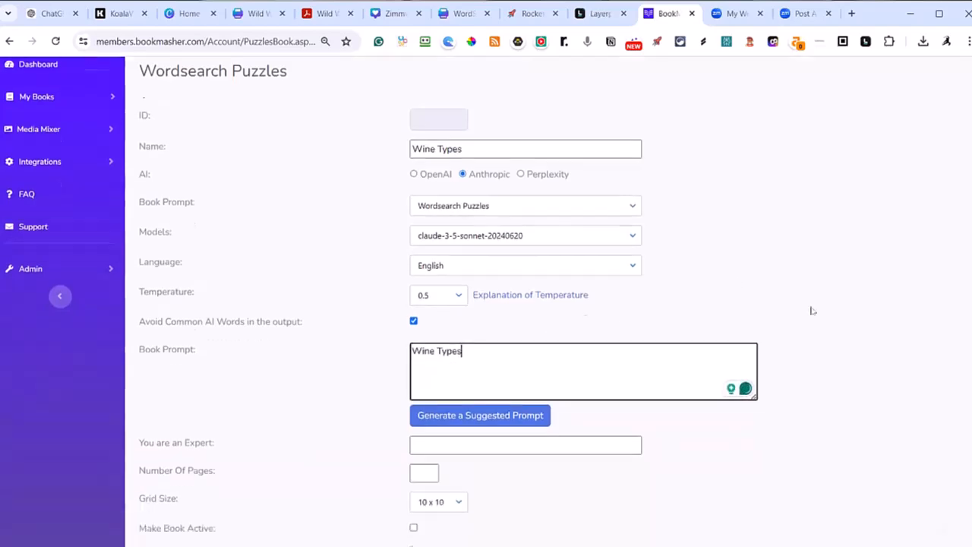
pyautogui.scroll(-3, 812, 310)
pyautogui.click(522, 339)
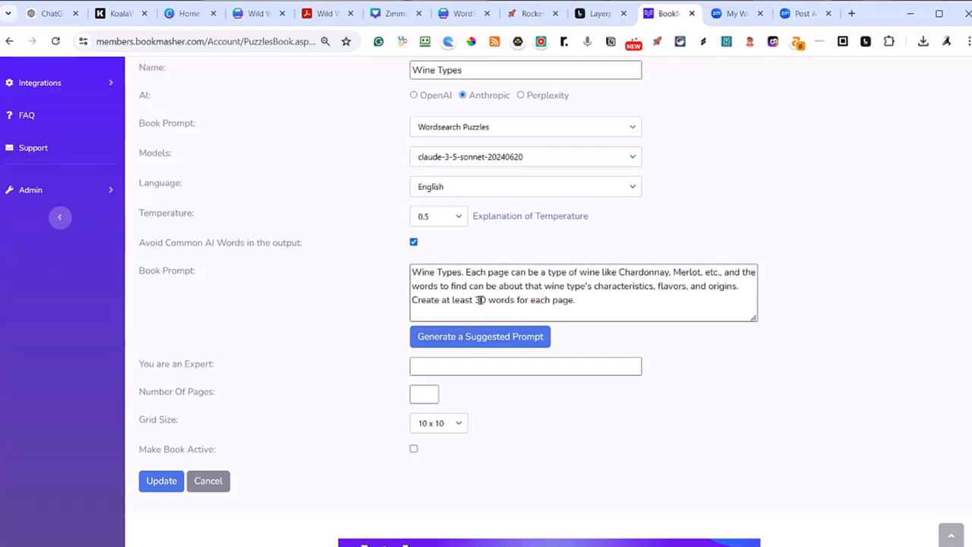
# Change the minimum in the suggested book prompt to 20 words for each page.
pyautogui.moveTo(480, 299); pyautogui.dragTo(475, 299)
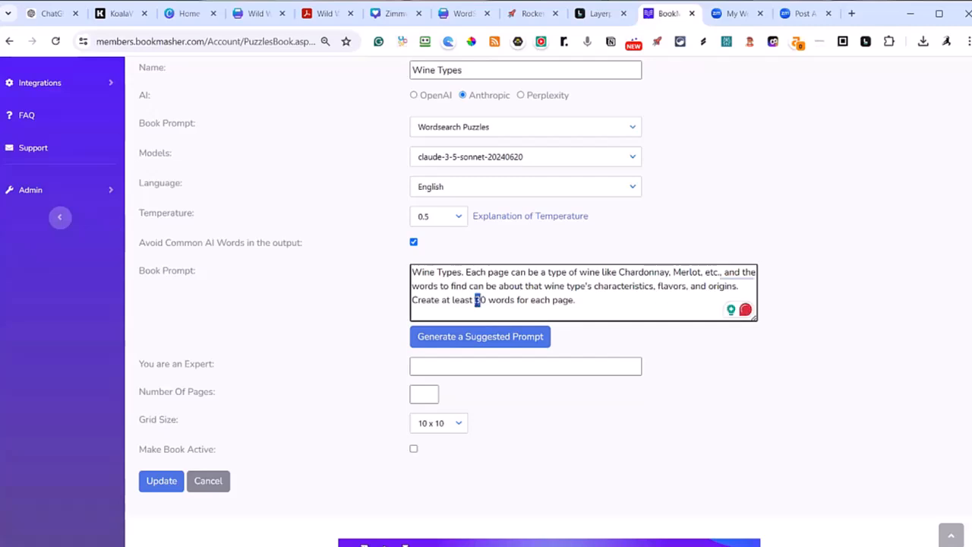
pyautogui.write('2')
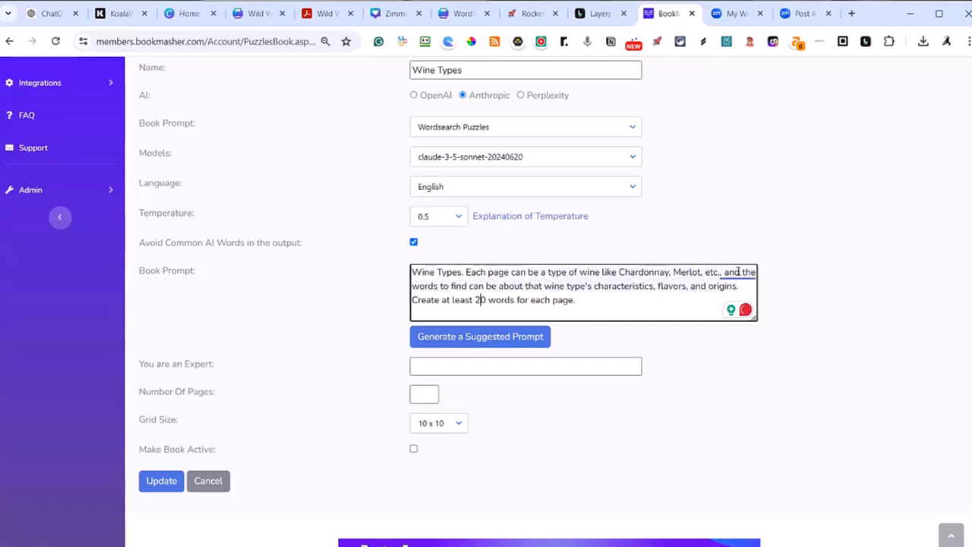
pyautogui.click(924, 202)
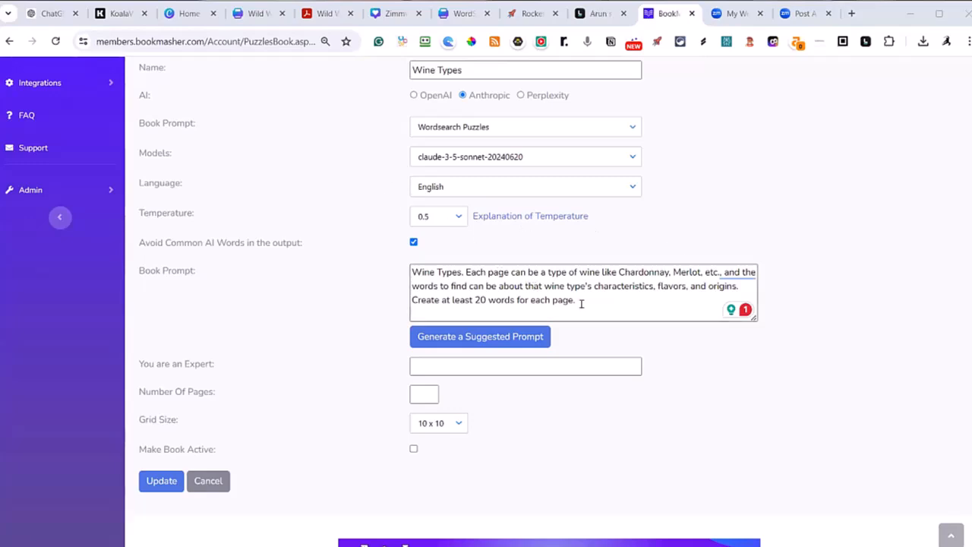
# Replace the whole book prompt with "Test your Wine Knowledge" and generate a suggested prompt from it.
pyautogui.moveTo(581, 304); pyautogui.dragTo(404, 259)
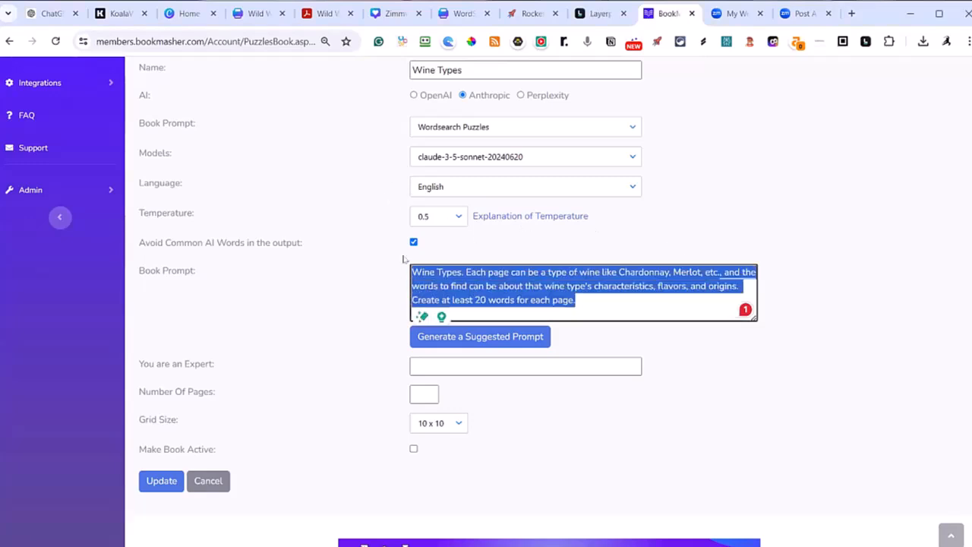
pyautogui.press('BackSpace')
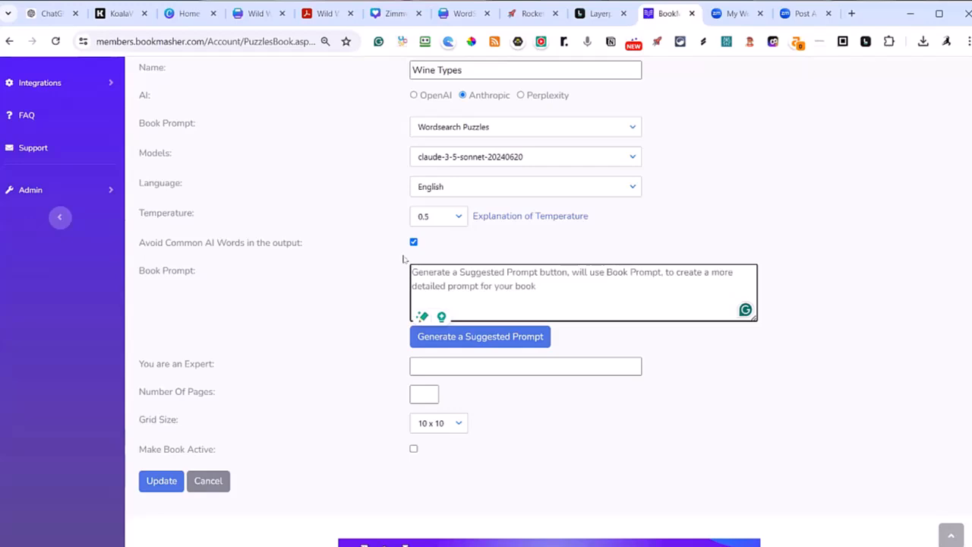
pyautogui.write('Test your Wine Knowledge')
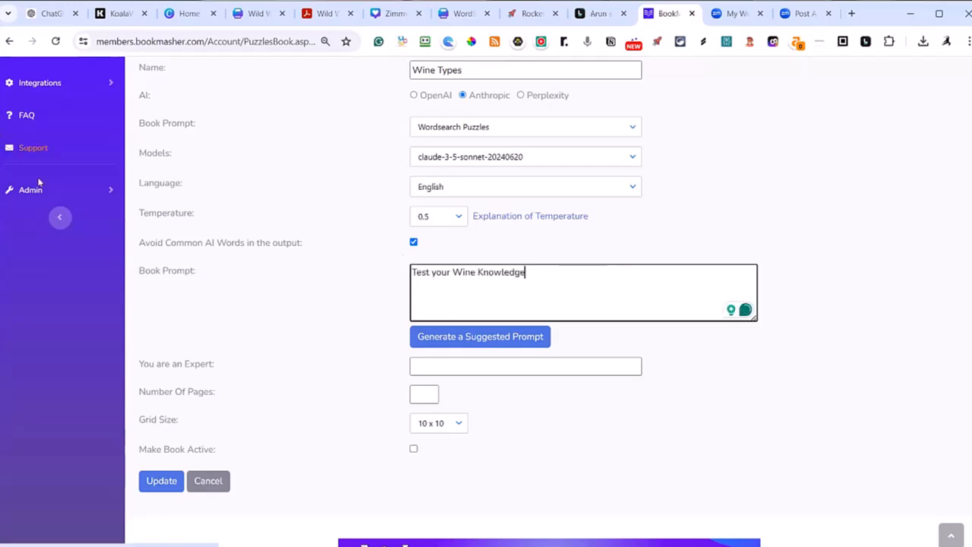
pyautogui.click(477, 340)
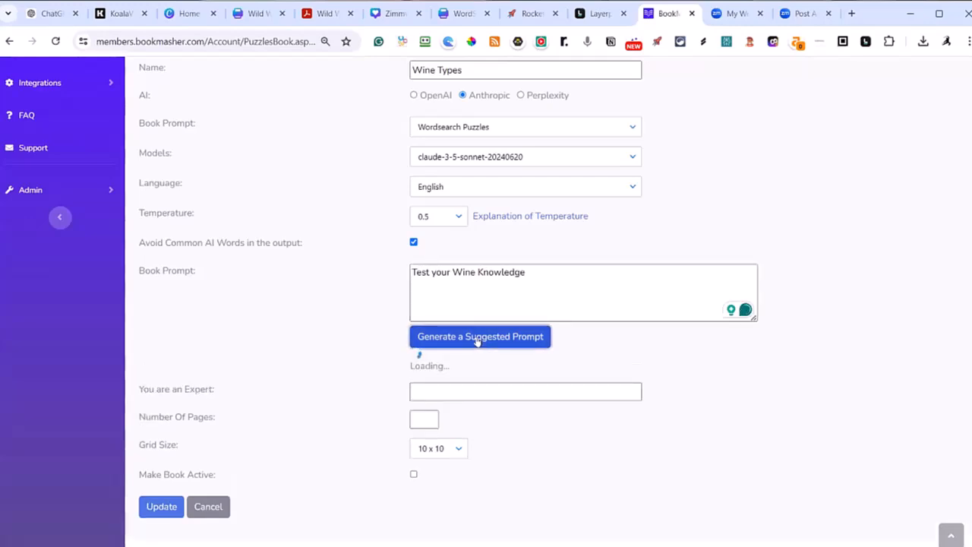
pyautogui.scroll(-1, 498, 294)
pyautogui.scroll(-1, 497, 293)
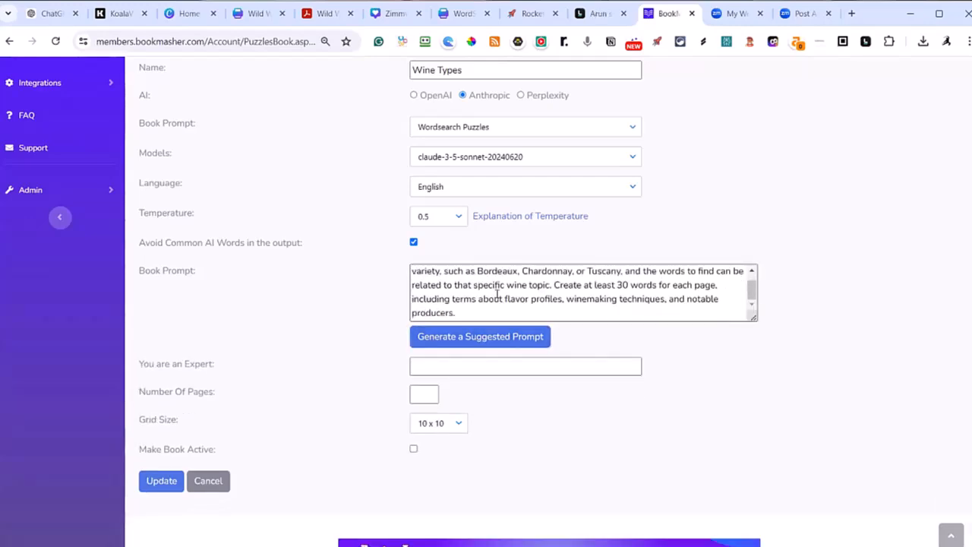
# Rename the book as "Test your Wine Knowledge".
pyautogui.scroll(2, 498, 293)
pyautogui.scroll(2, 502, 114)
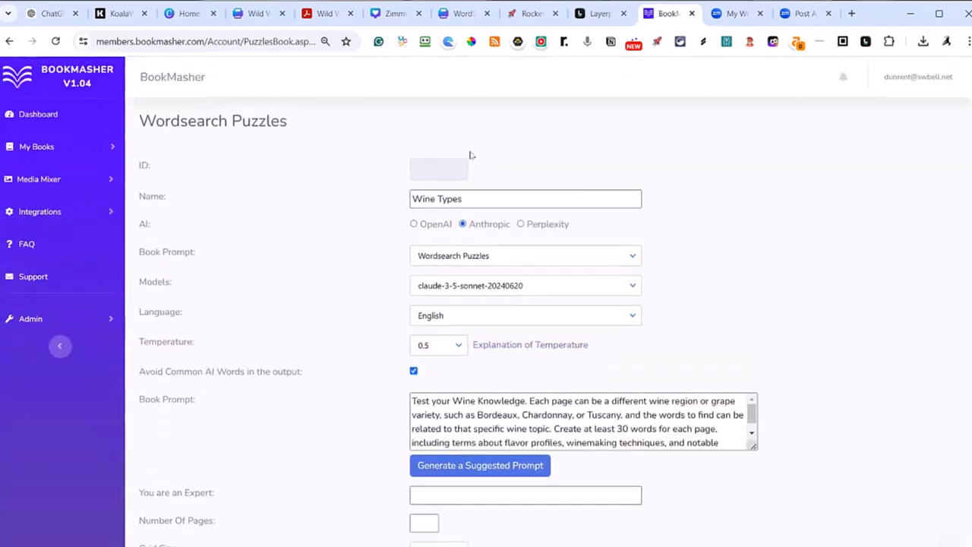
pyautogui.moveTo(472, 198); pyautogui.dragTo(405, 200)
pyautogui.write('Test your Wine Knowledge')
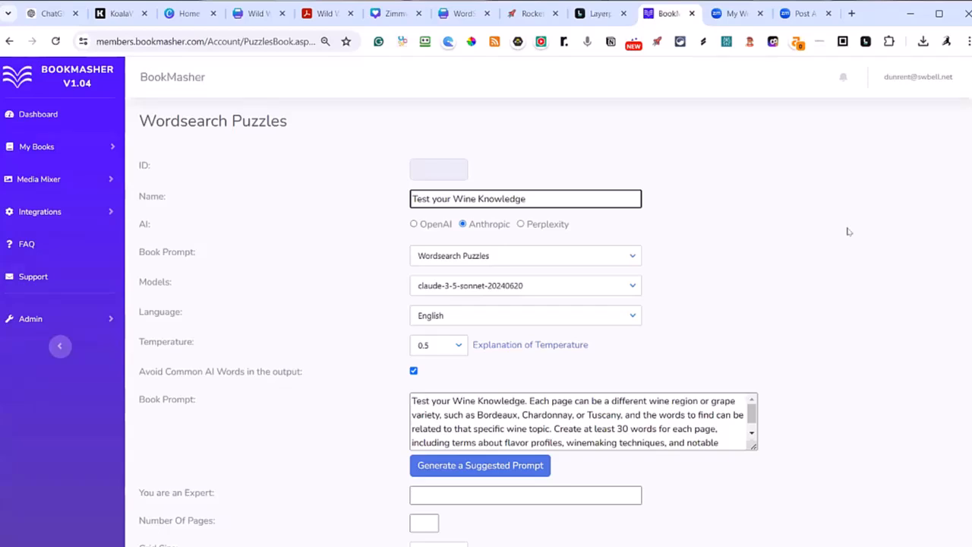
# Set the expert role to "Wine maker", the number of pages to 5 and the grid size to 25 x 25.
pyautogui.scroll(-2, 843, 312)
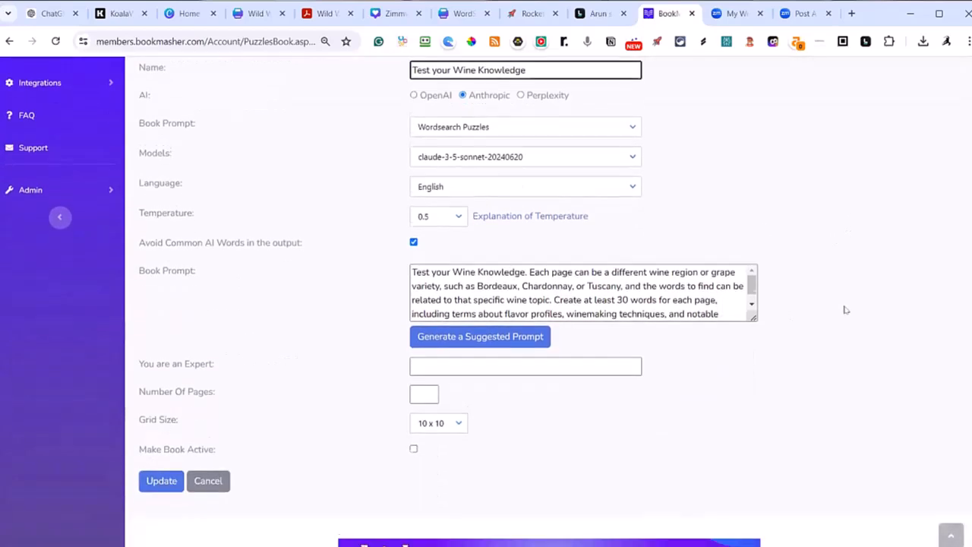
pyautogui.scroll(-1, 844, 308)
pyautogui.click(494, 278)
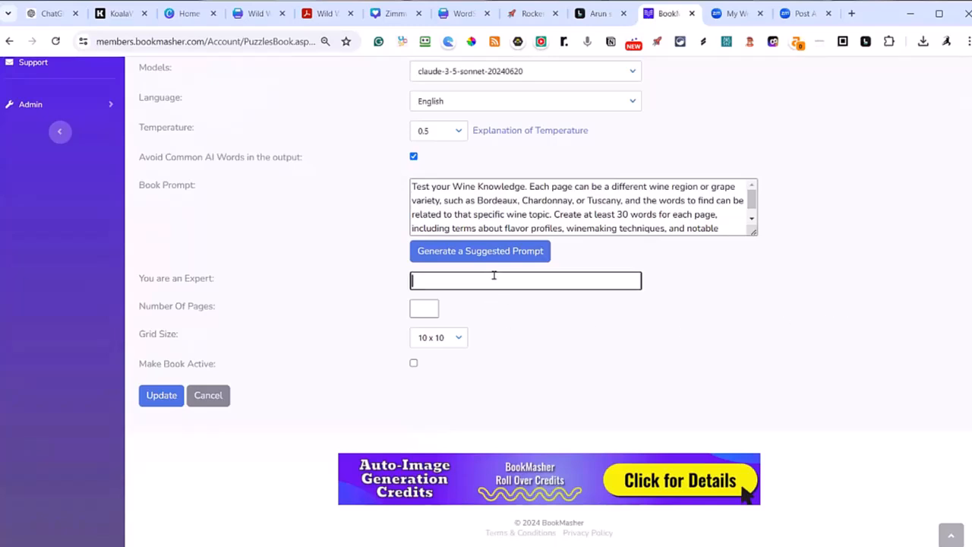
pyautogui.write('Wine maker')
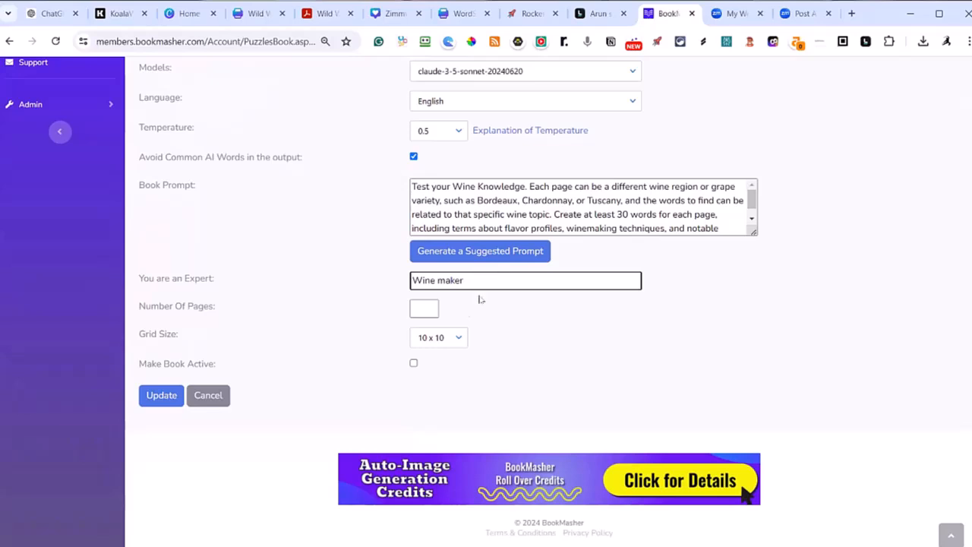
pyautogui.click(428, 308)
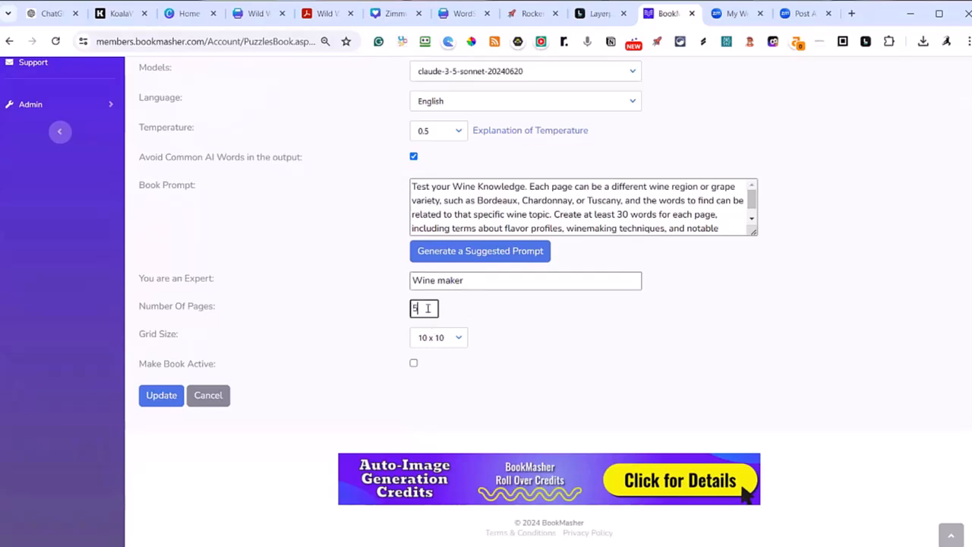
pyautogui.write('5')
pyautogui.click(458, 336)
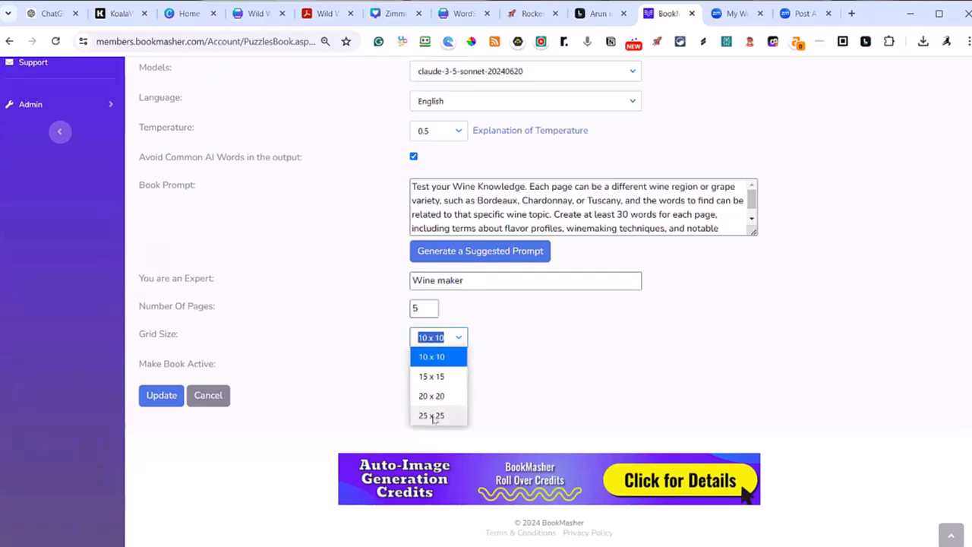
pyautogui.click(433, 416)
# Make the book active, save its settings and refresh the list of generated results.
pyautogui.click(414, 364)
pyautogui.click(169, 398)
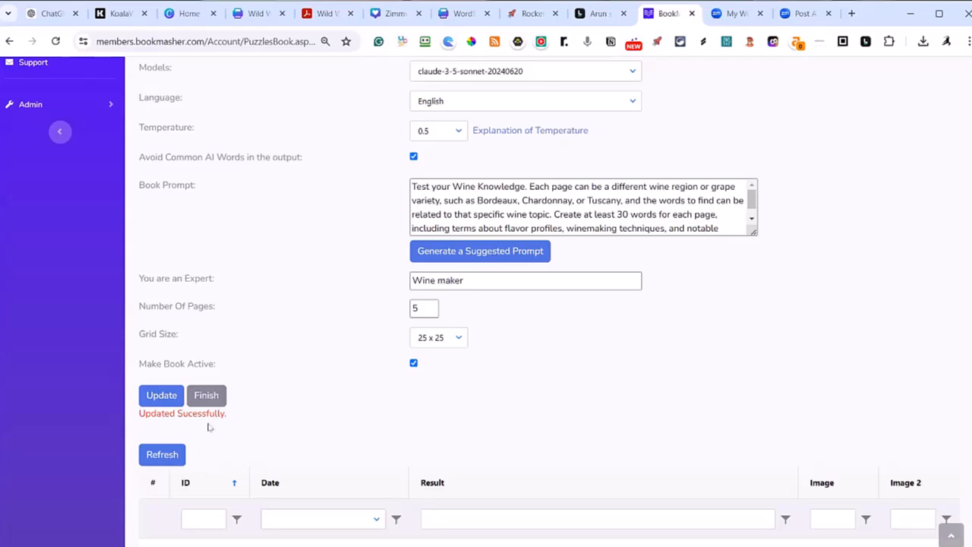
pyautogui.scroll(-3, 243, 405)
pyautogui.click(162, 261)
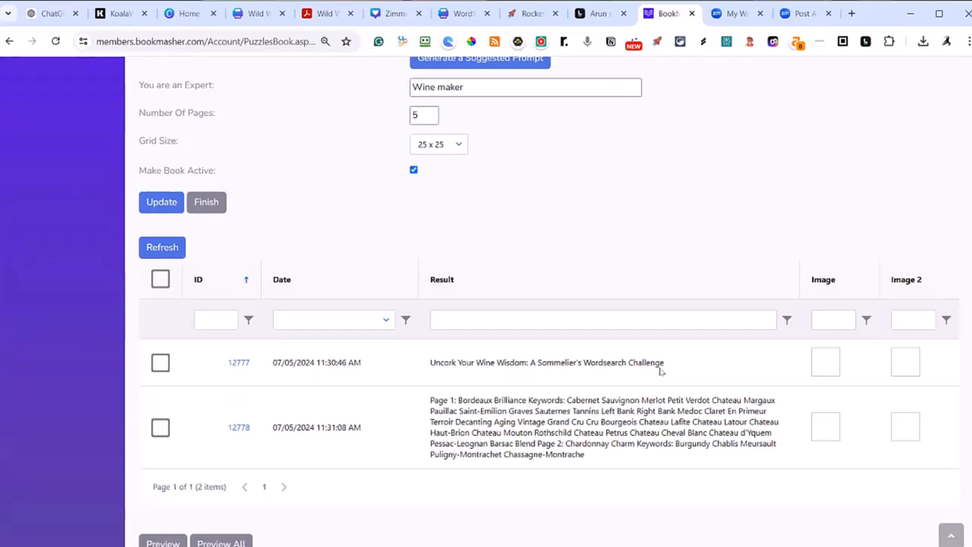
# Preview all generated content of the wine book and examine the page titles and keyword lists for all five pages.
pyautogui.scroll(-1, 661, 371)
pyautogui.click(222, 484)
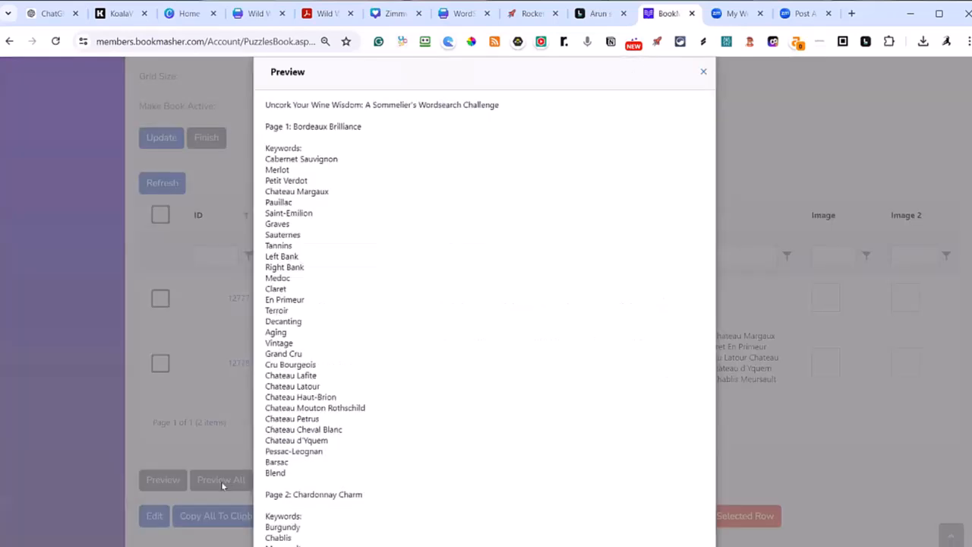
pyautogui.scroll(1, 386, 256)
pyautogui.scroll(-4, 431, 244)
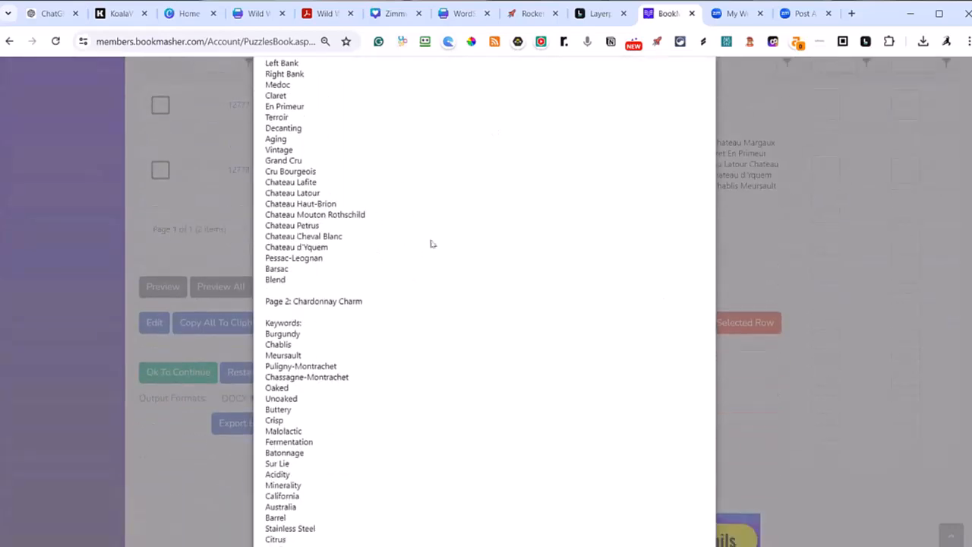
pyautogui.scroll(-1, 425, 249)
pyautogui.scroll(-4, 394, 271)
pyautogui.scroll(-3, 395, 270)
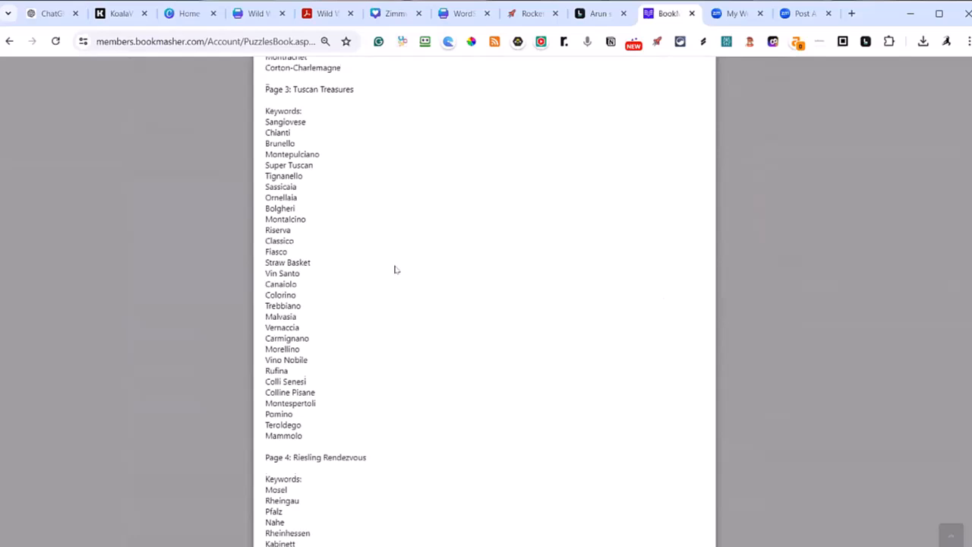
pyautogui.scroll(-3, 395, 269)
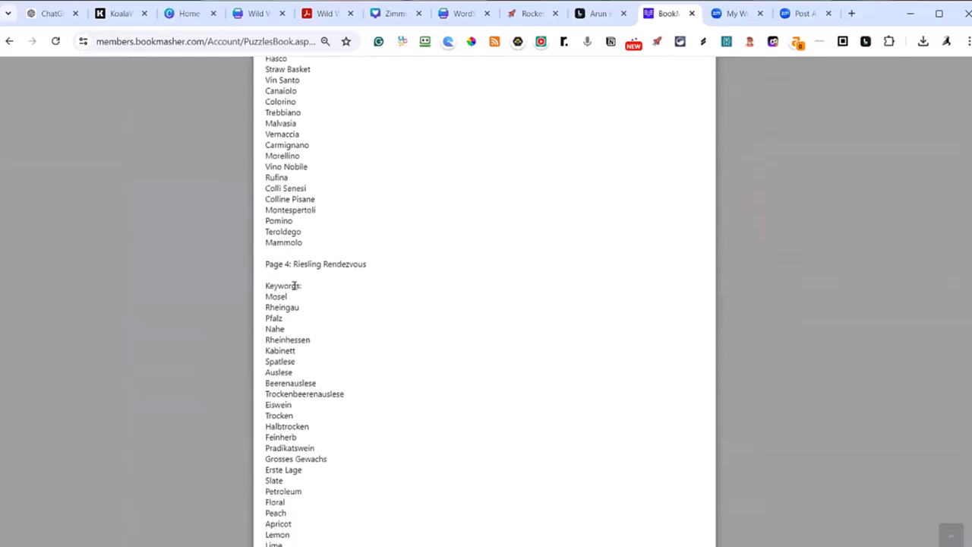
pyautogui.scroll(-5, 308, 293)
pyautogui.scroll(-3, 313, 292)
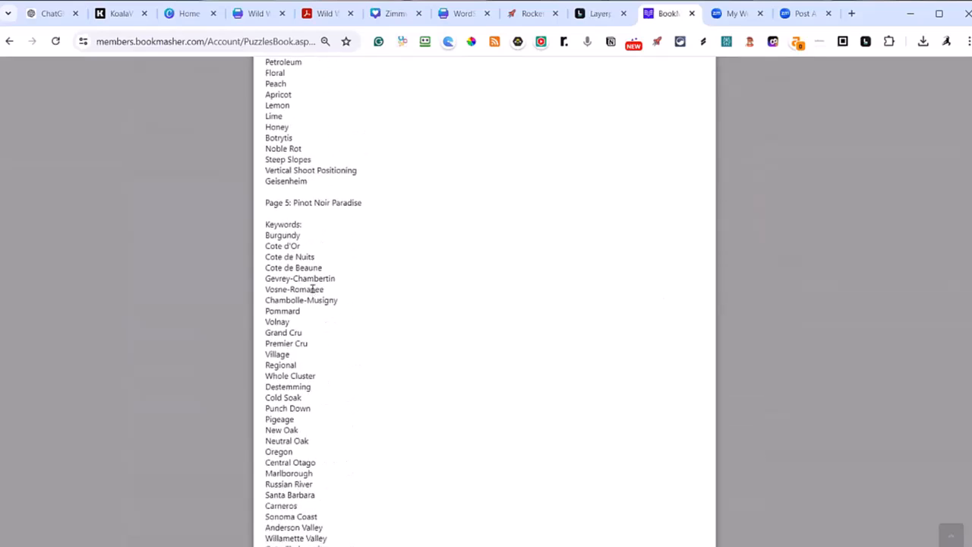
pyautogui.scroll(15, 329, 299)
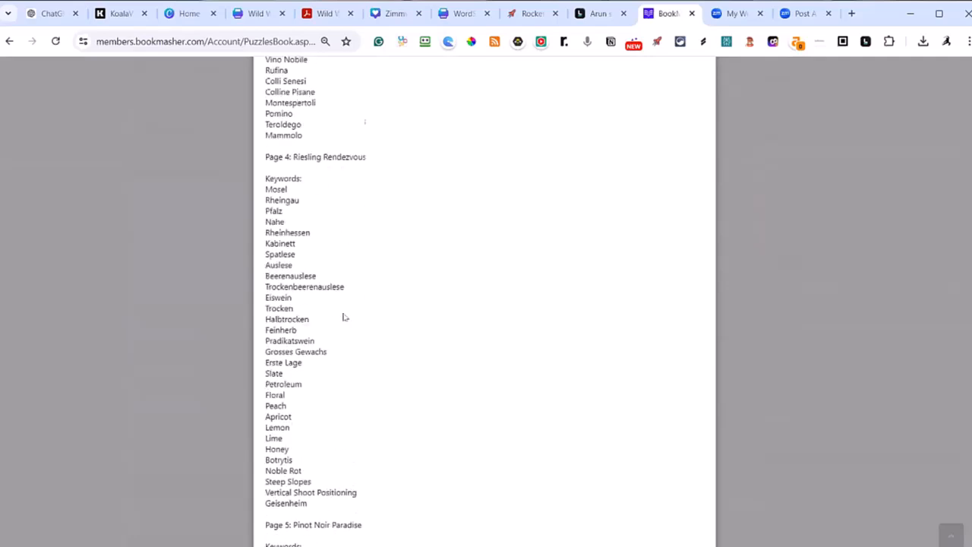
pyautogui.scroll(5, 343, 317)
pyautogui.press('Escape')
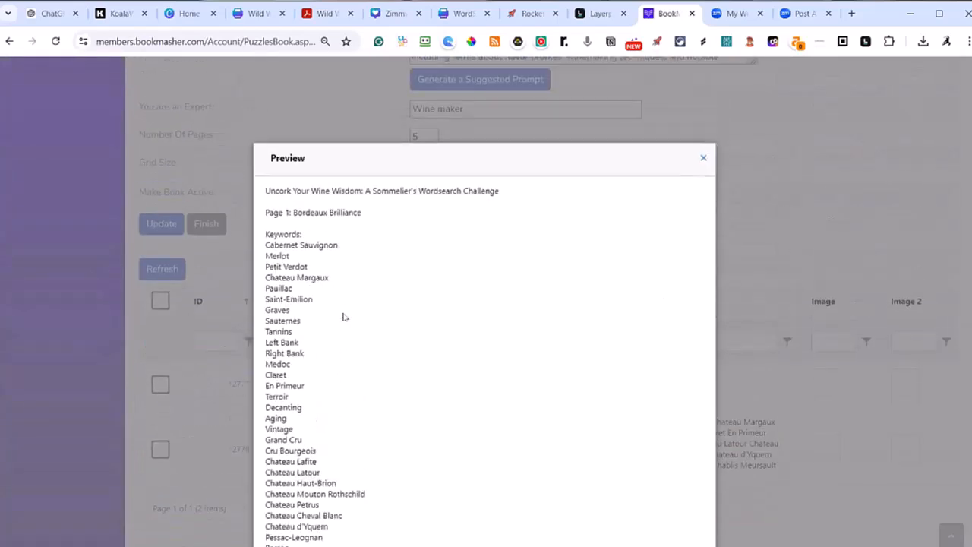
# Approve the generated wine keywords so the book continues processing, confirm, and return to the list of wordsearch books.
pyautogui.scroll(-5, 315, 327)
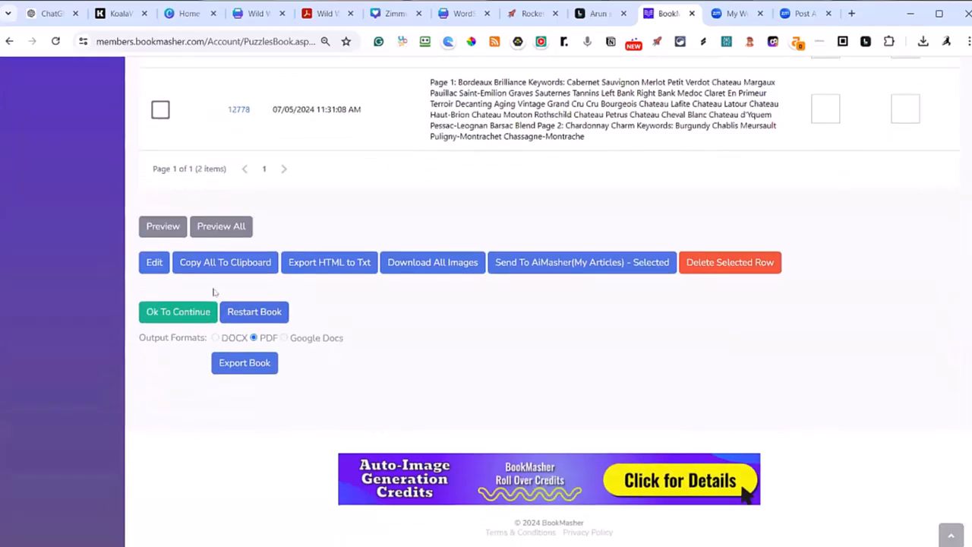
pyautogui.click(160, 317)
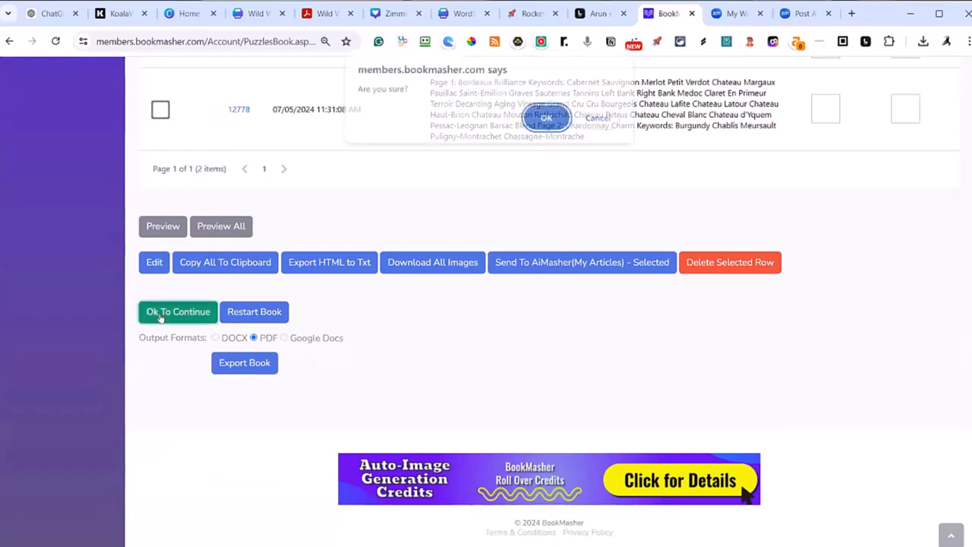
pyautogui.click(562, 123)
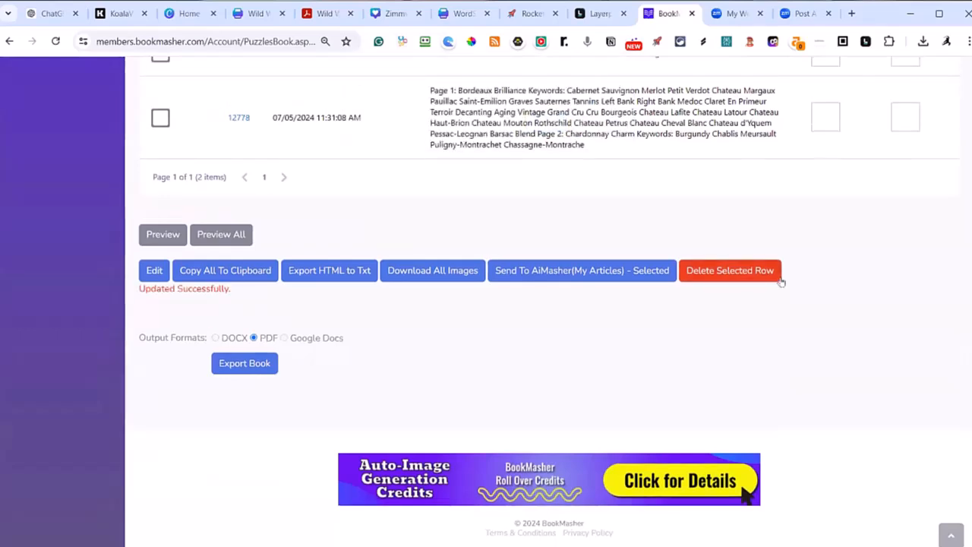
pyautogui.scroll(1, 862, 284)
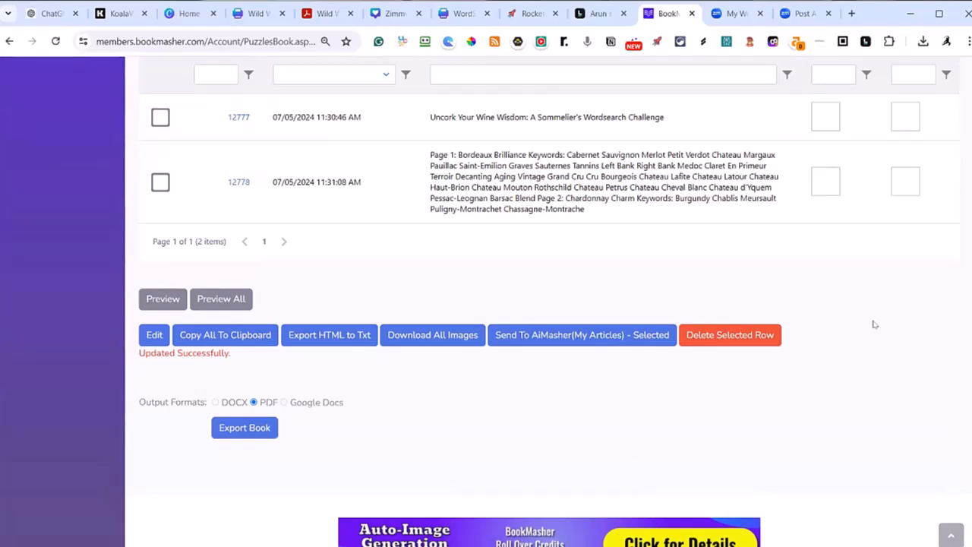
pyautogui.scroll(3, 873, 325)
pyautogui.click(208, 151)
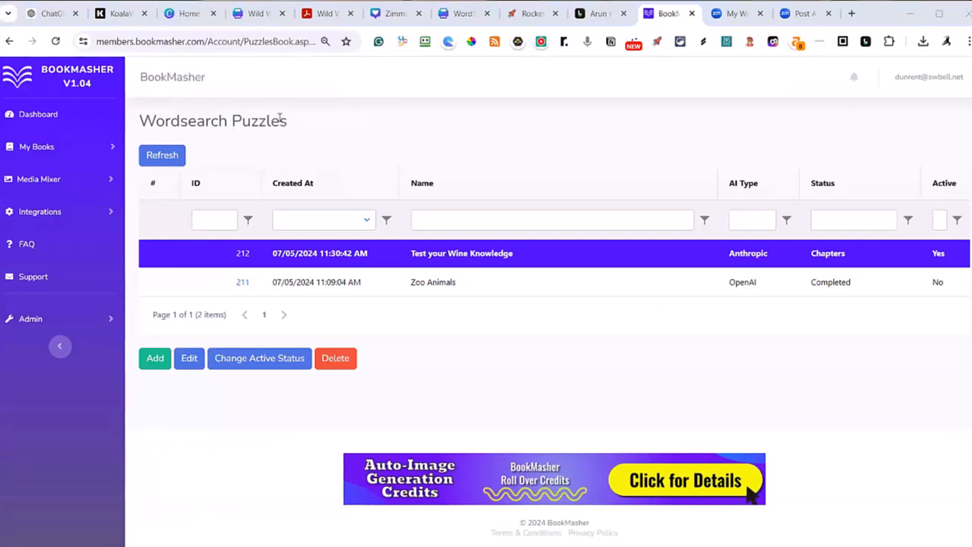
# Add a new wordsearch book named "Home Fitness Equipment" and enter the same text as its book prompt.
pyautogui.click(155, 362)
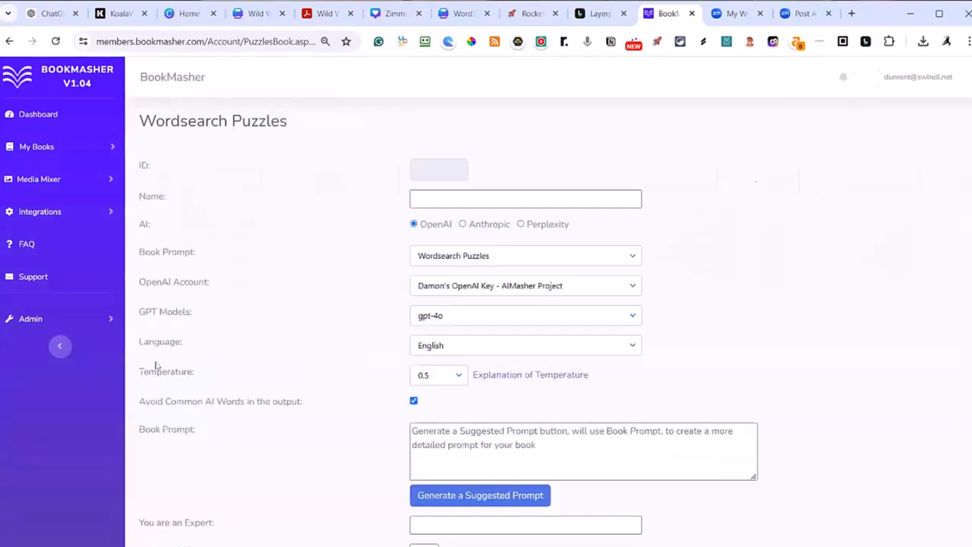
pyautogui.click(432, 191)
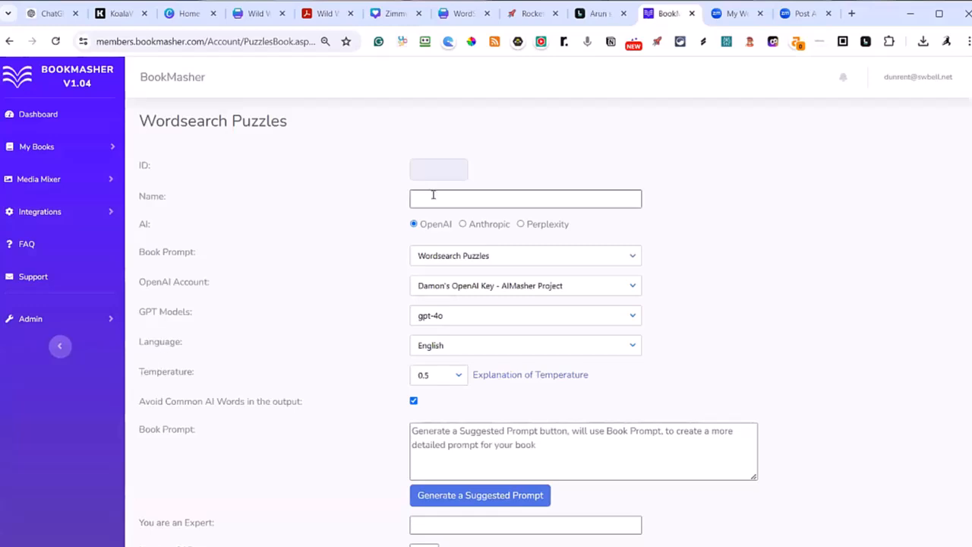
pyautogui.click(436, 198)
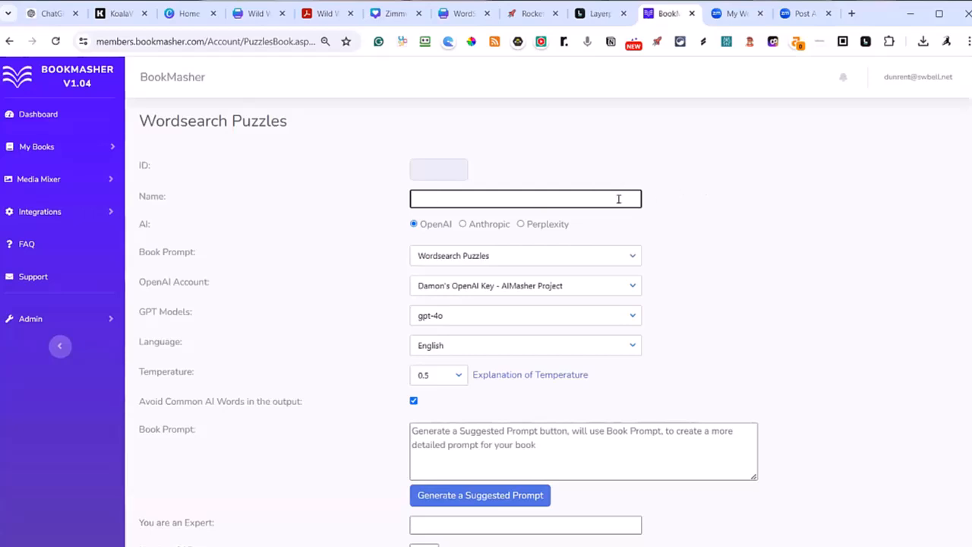
pyautogui.write('ome Fitness Equipment')
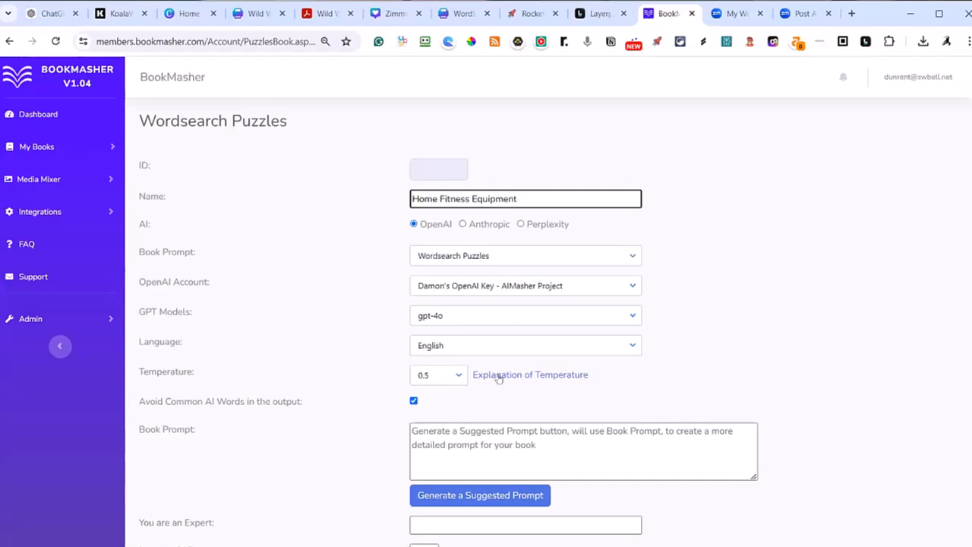
pyautogui.scroll(-2, 481, 414)
pyautogui.scroll(2, 482, 415)
# Rename the book "Home Fitness Workouts" and rewrite its prompt: one workout type per page (yoga, strength training, cardio), at least 30 words to find each.
pyautogui.moveTo(534, 198); pyautogui.dragTo(472, 199)
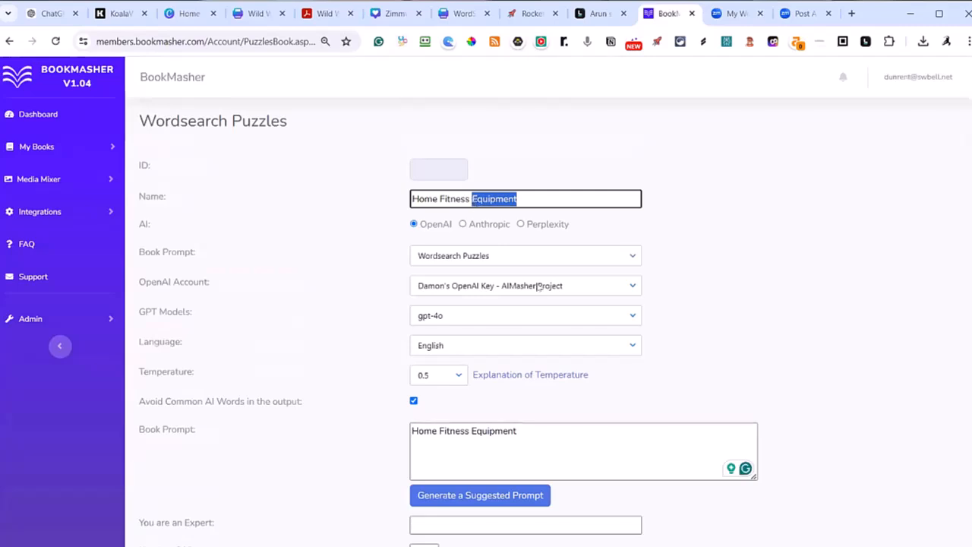
pyautogui.write('Workouts')
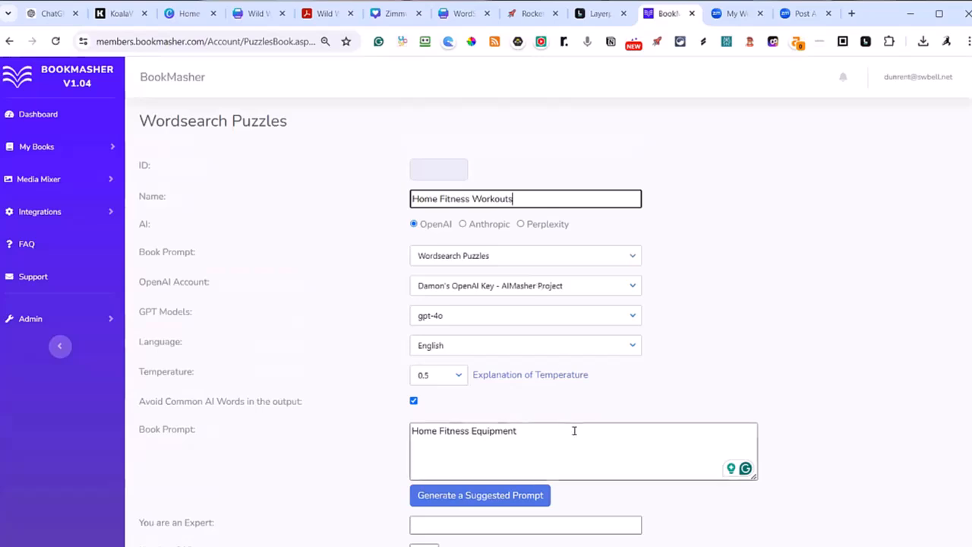
pyautogui.hotkey('ctrl', 'a')
pyautogui.moveTo(558, 449); pyautogui.dragTo(343, 428)
pyautogui.write('Home Fitness Workouts. Each page can be a type of workout like yoga, strength training, cardio etc, and the words to find can be about that workout type. Create at least 30 words for each page.')
# Set the expert role to "Fitness Instructor", the number of pages to 5 and the grid size to 25 x 25.
pyautogui.scroll(-2, 493, 417)
pyautogui.click(430, 399)
pyautogui.write('Fitness')
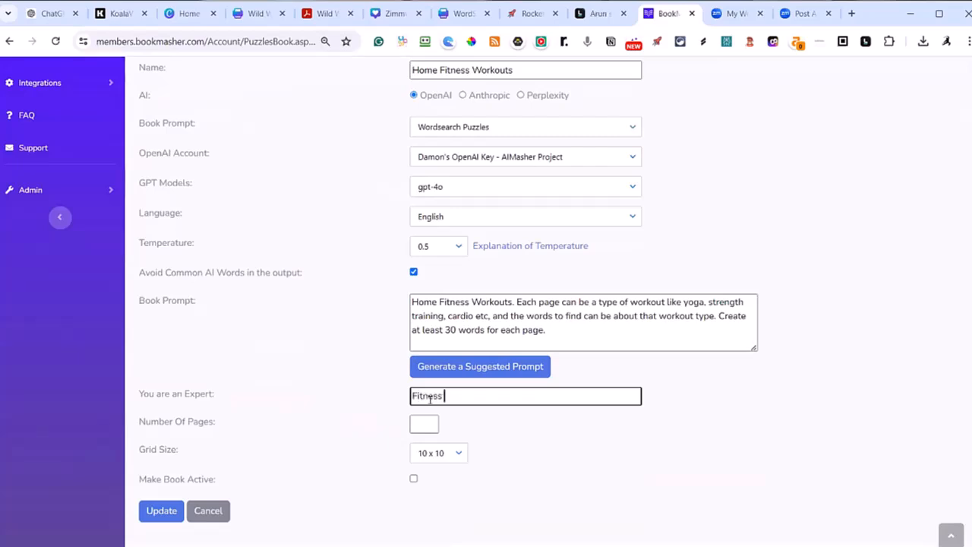
pyautogui.write(' Instructor')
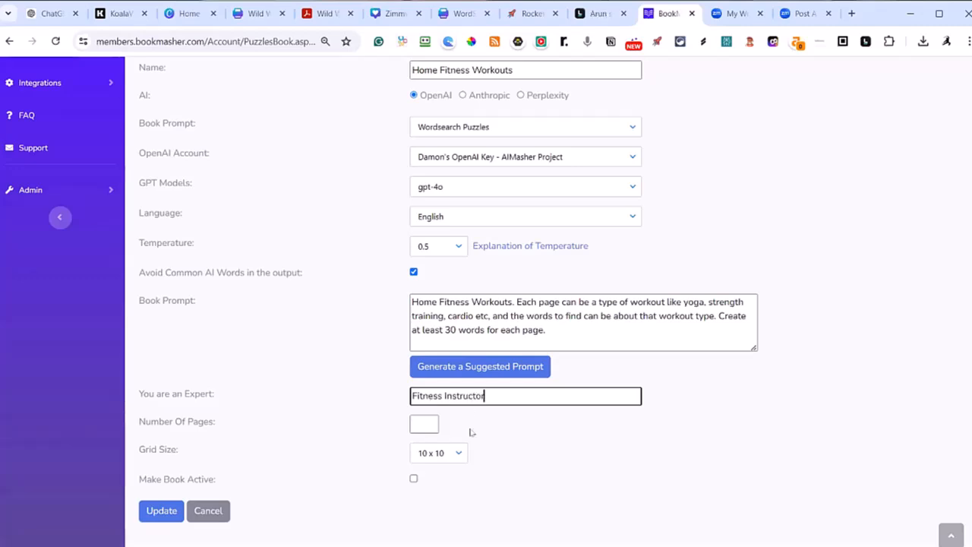
pyautogui.click(424, 422)
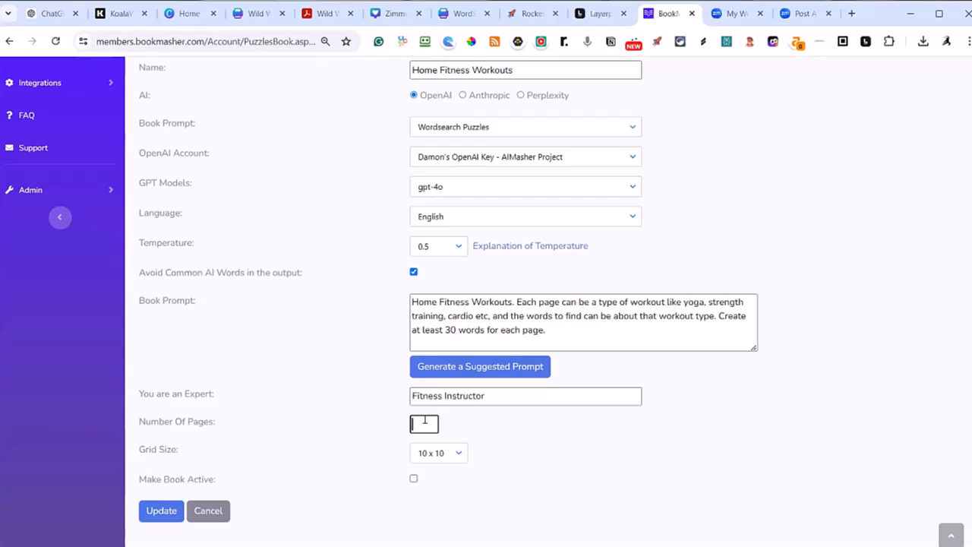
pyautogui.write('5')
pyautogui.click(447, 454)
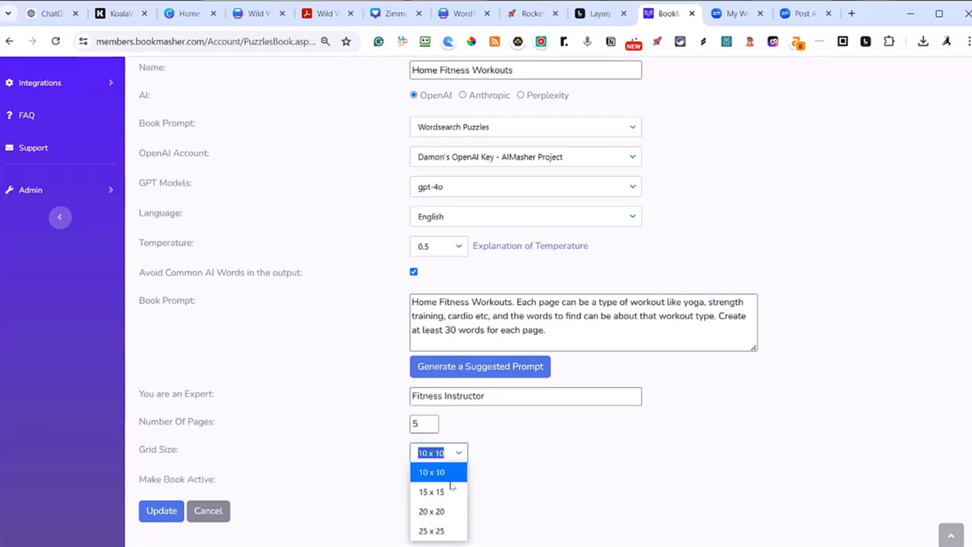
pyautogui.click(441, 530)
# Make the fitness book active, save it, refresh its results and return to the list of wordsearch books.
pyautogui.click(413, 479)
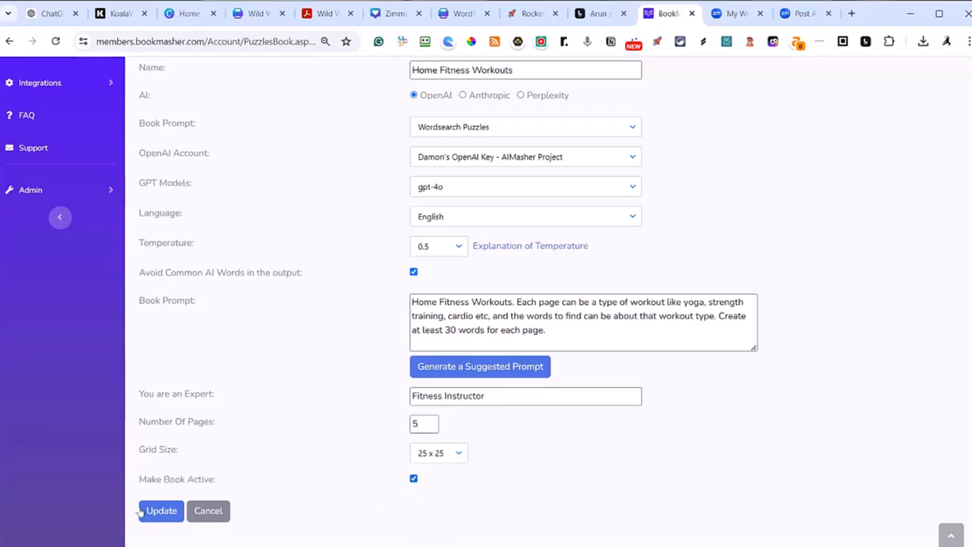
pyautogui.click(161, 510)
pyautogui.scroll(-4, 256, 504)
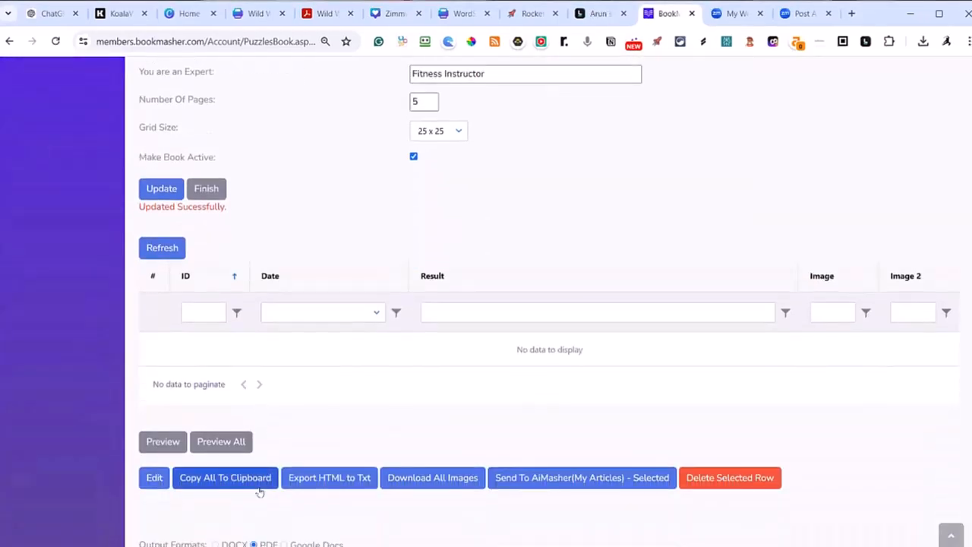
pyautogui.click(173, 251)
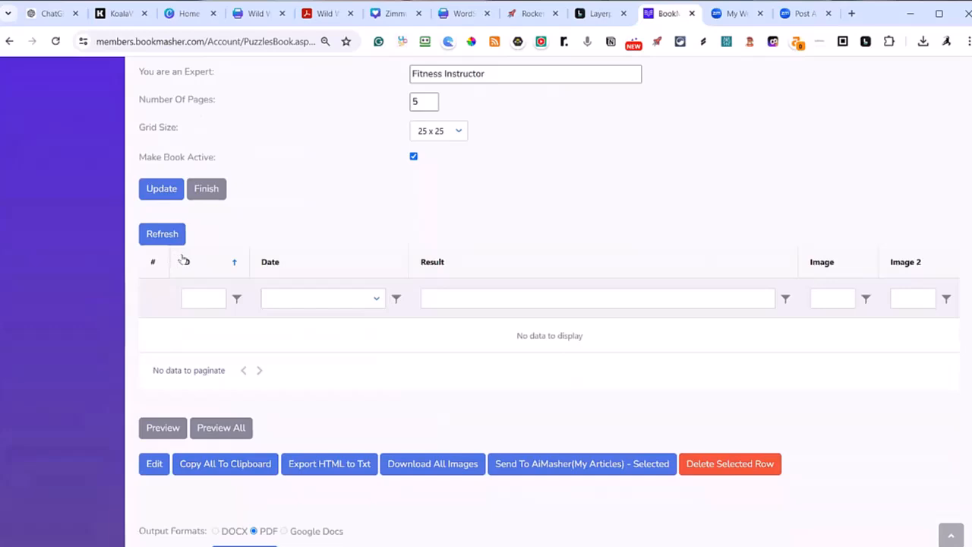
pyautogui.click(209, 190)
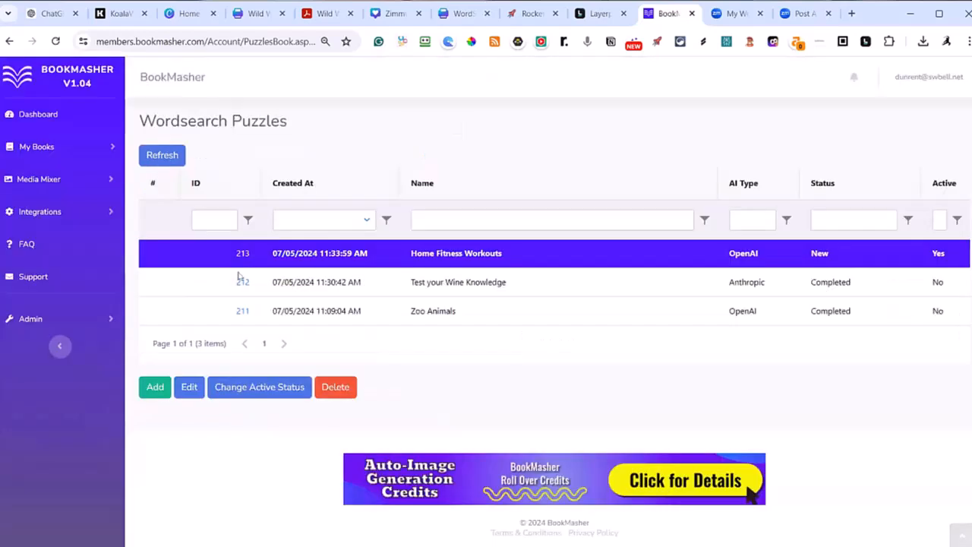
# Open the "Test your Wine Knowledge" book, preview all its content and examine the puzzle grids, word lists and result rows.
pyautogui.click(468, 284)
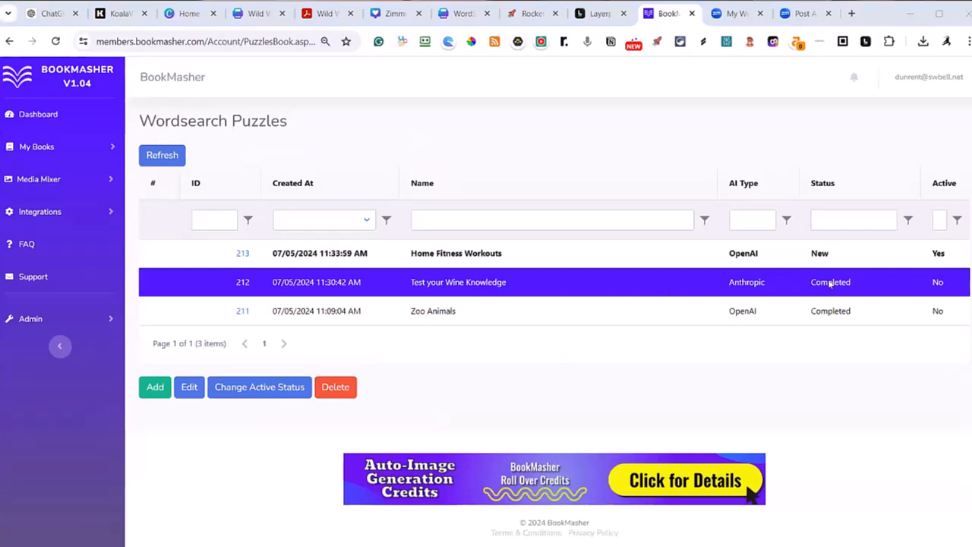
pyautogui.click(189, 387)
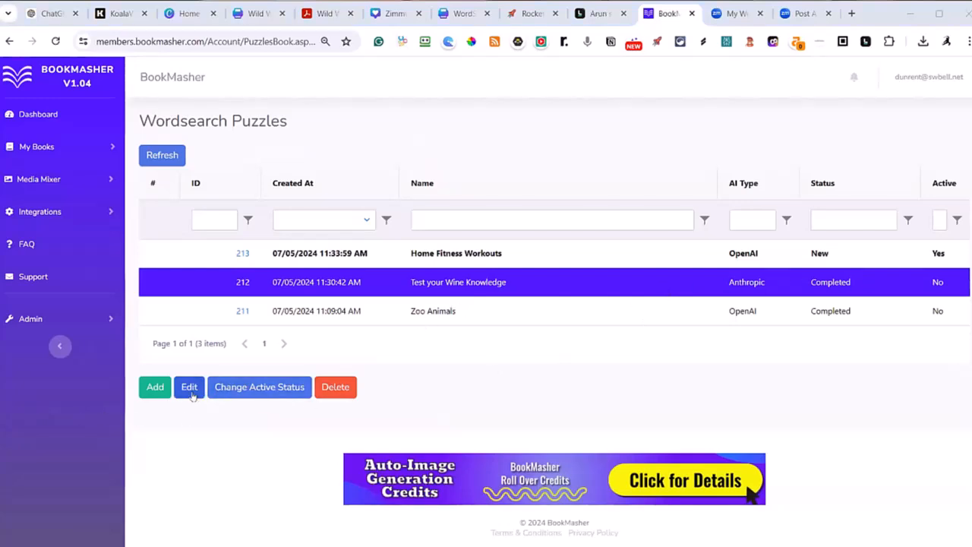
pyautogui.scroll(-20, 259, 419)
pyautogui.scroll(3, 258, 401)
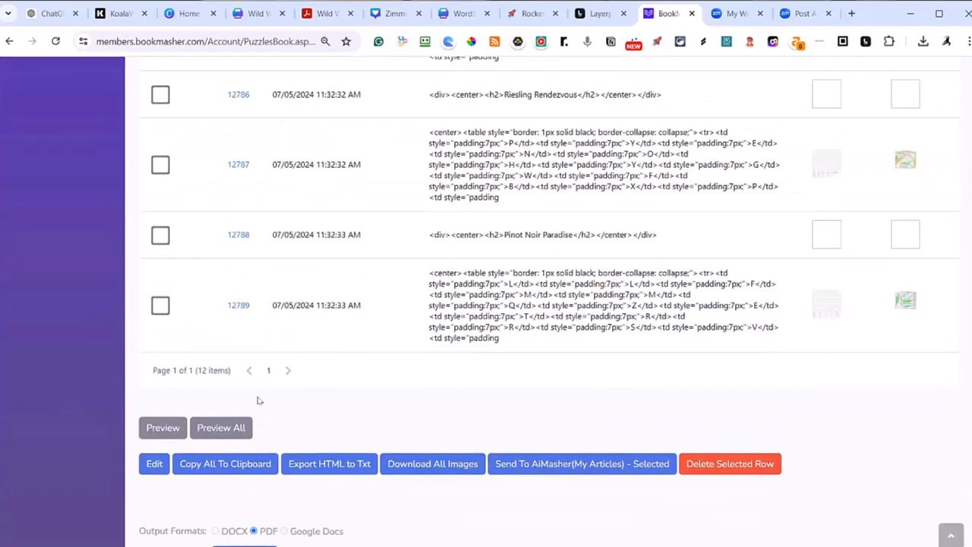
pyautogui.click(231, 433)
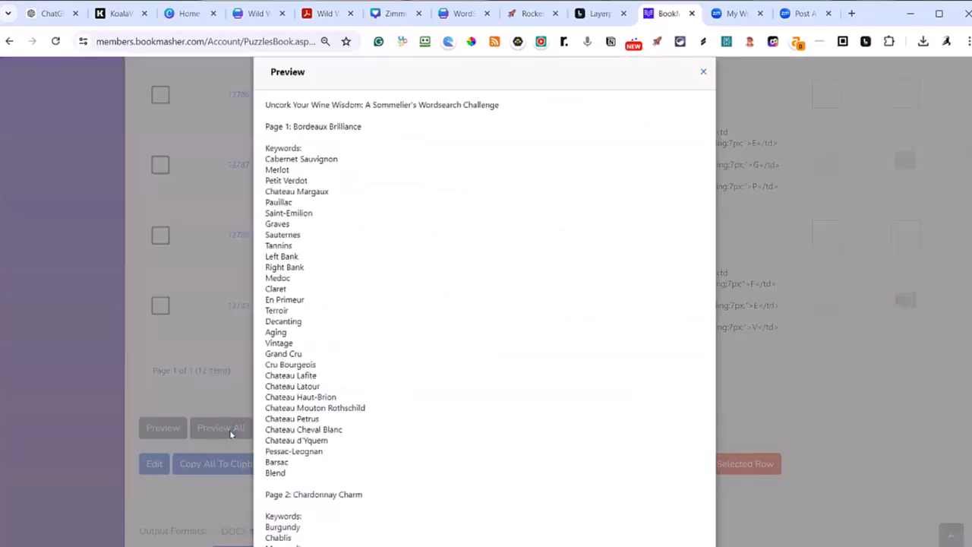
pyautogui.scroll(-20, 427, 314)
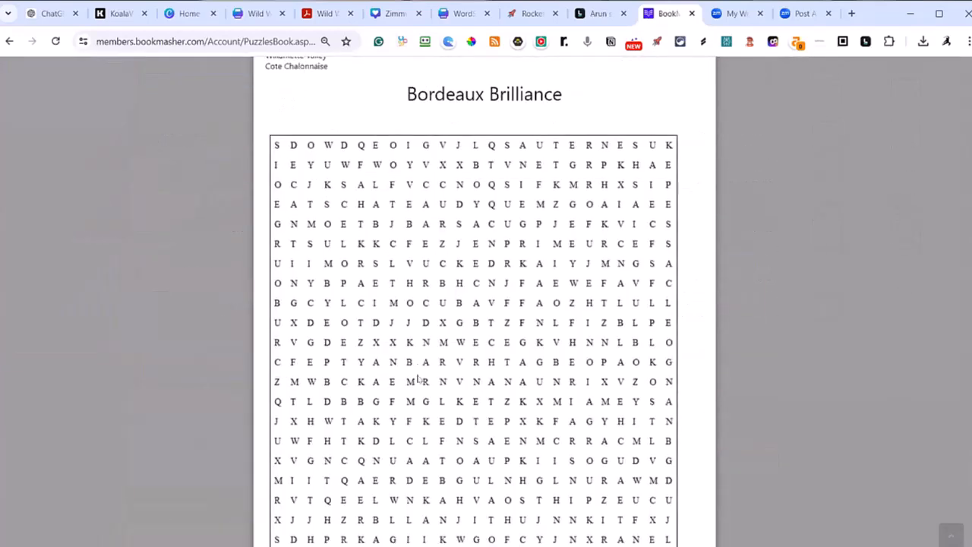
pyautogui.scroll(-18, 417, 377)
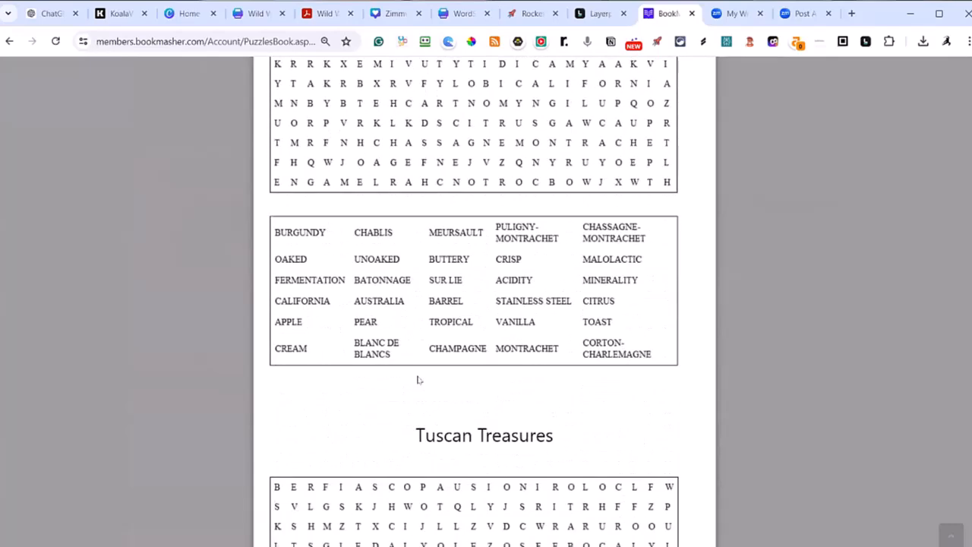
pyautogui.scroll(-15, 494, 156)
pyautogui.press('Escape')
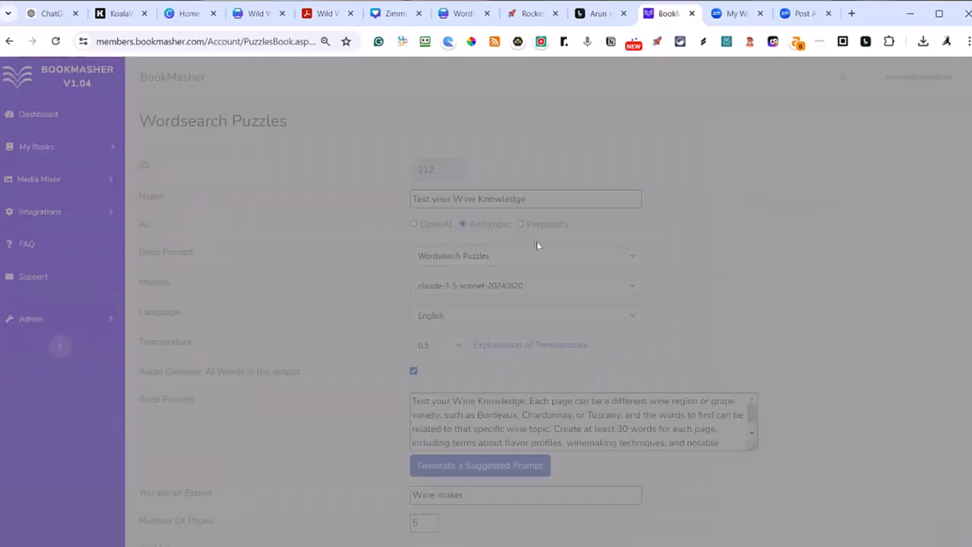
pyautogui.scroll(-5, 740, 281)
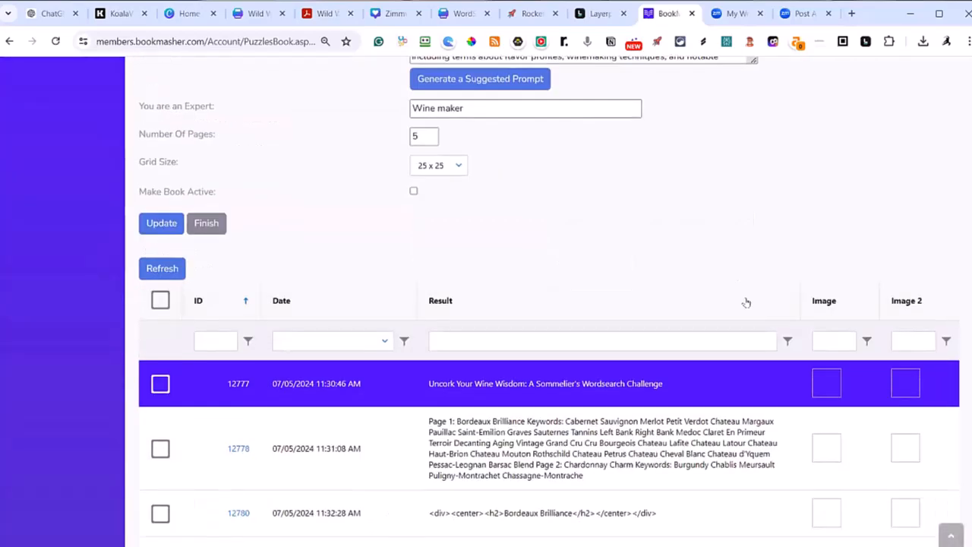
pyautogui.scroll(-15, 741, 298)
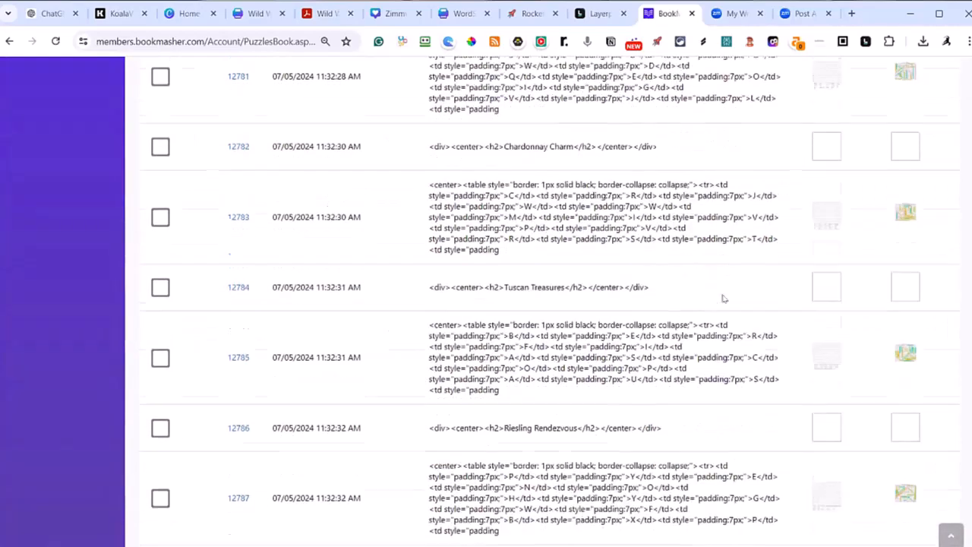
# Export the "Test your Wine Knowledge" book as a PDF and return to the list of wordsearch books.
pyautogui.scroll(-3, 713, 298)
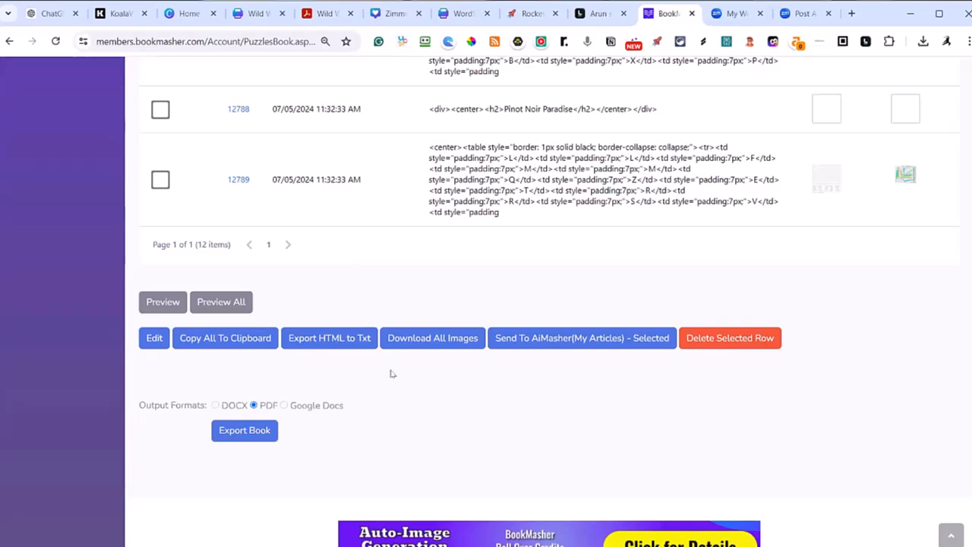
pyautogui.click(247, 432)
pyautogui.scroll(4, 783, 376)
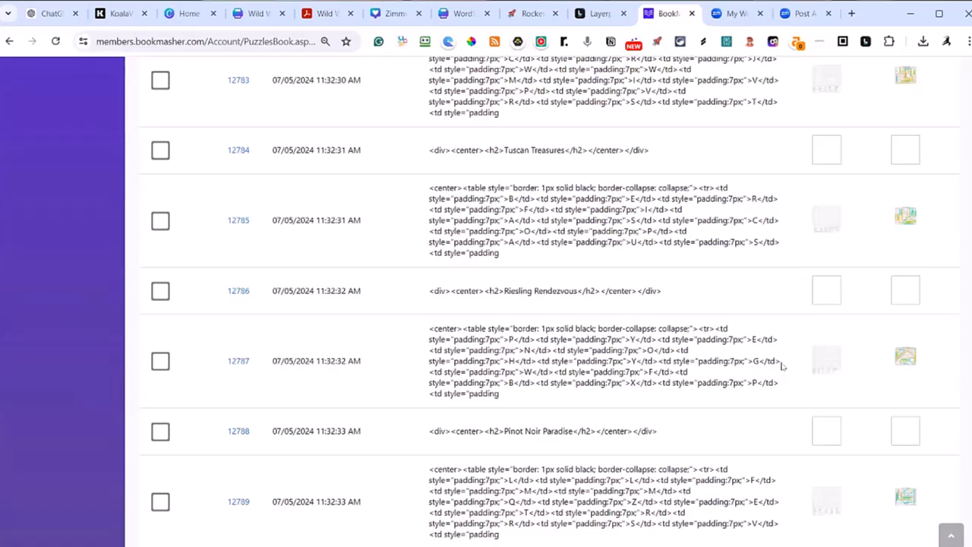
pyautogui.scroll(15, 783, 367)
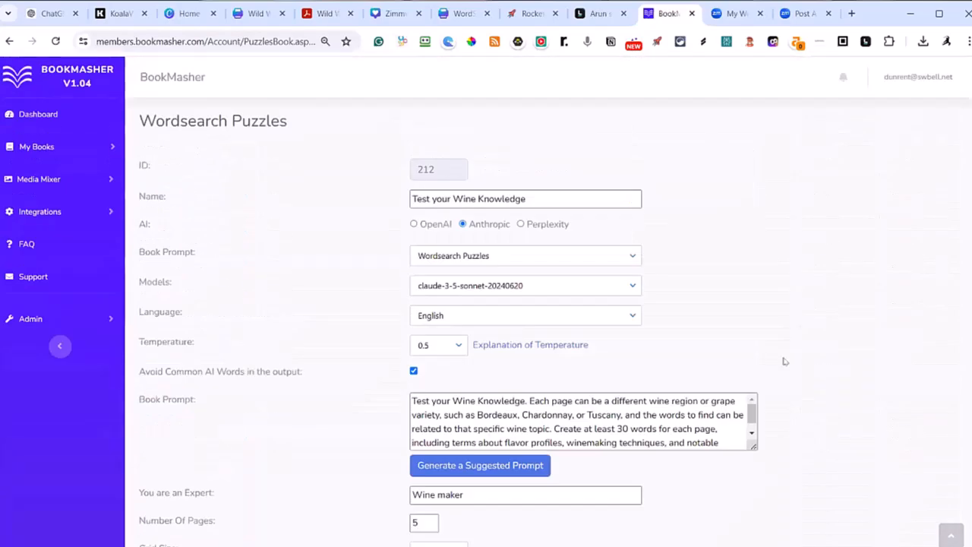
pyautogui.scroll(-5, 768, 349)
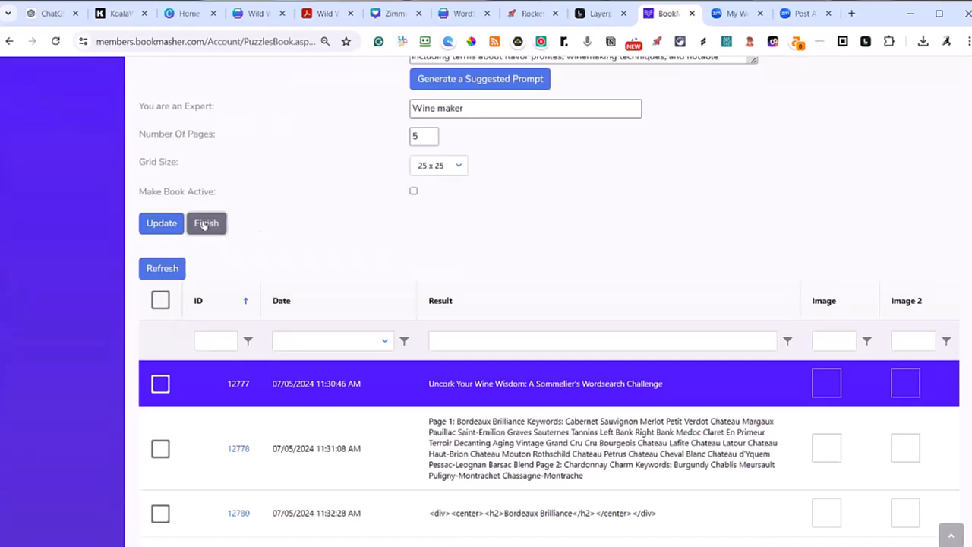
pyautogui.click(204, 224)
# Open the "Home Fitness Workouts" book, preview all its content and examine the word lists for each workout page.
pyautogui.click(429, 262)
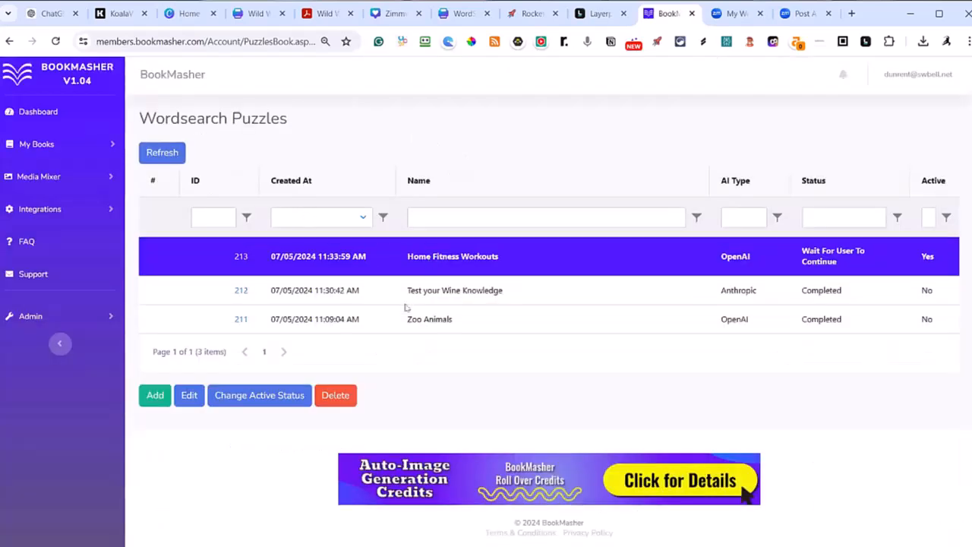
pyautogui.click(187, 400)
pyautogui.scroll(-12, 251, 380)
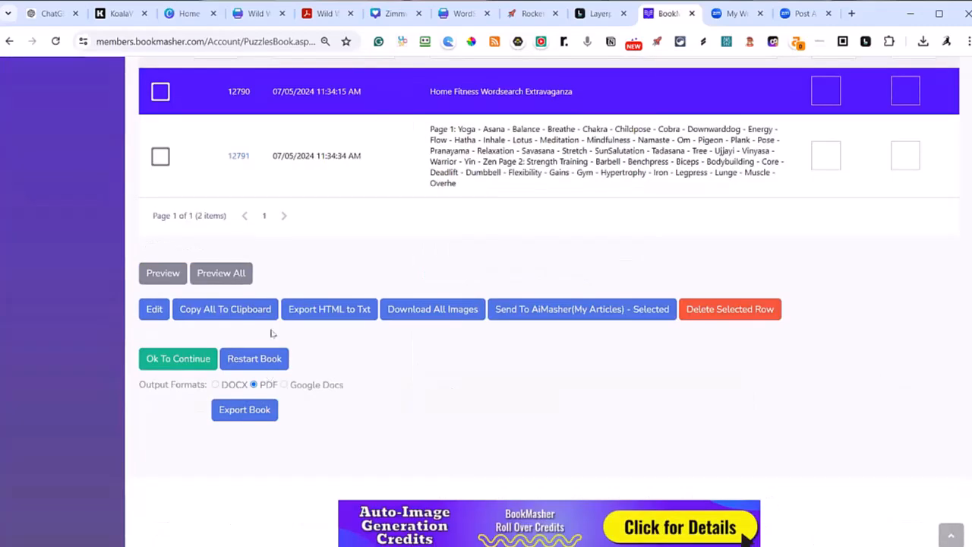
pyautogui.click(221, 274)
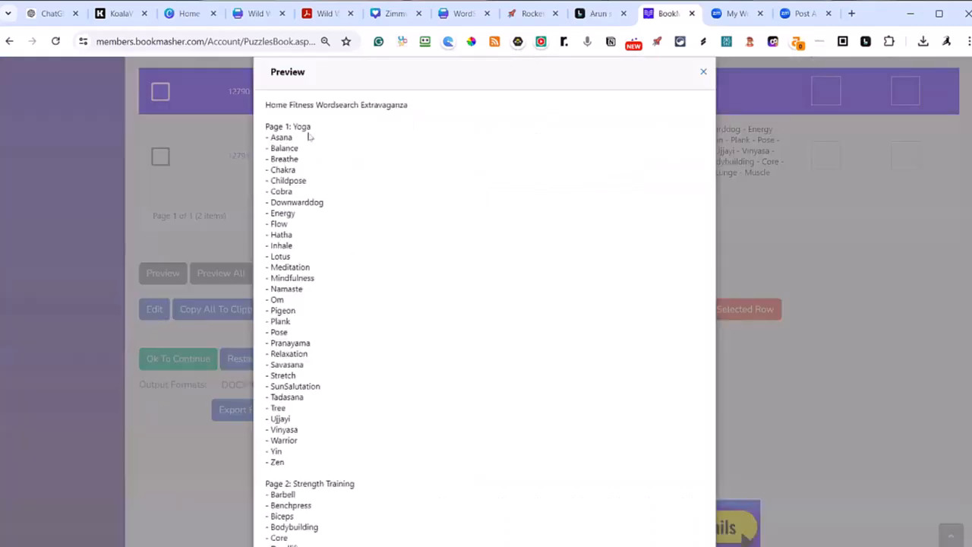
pyautogui.scroll(-8, 360, 223)
pyautogui.scroll(-9, 400, 329)
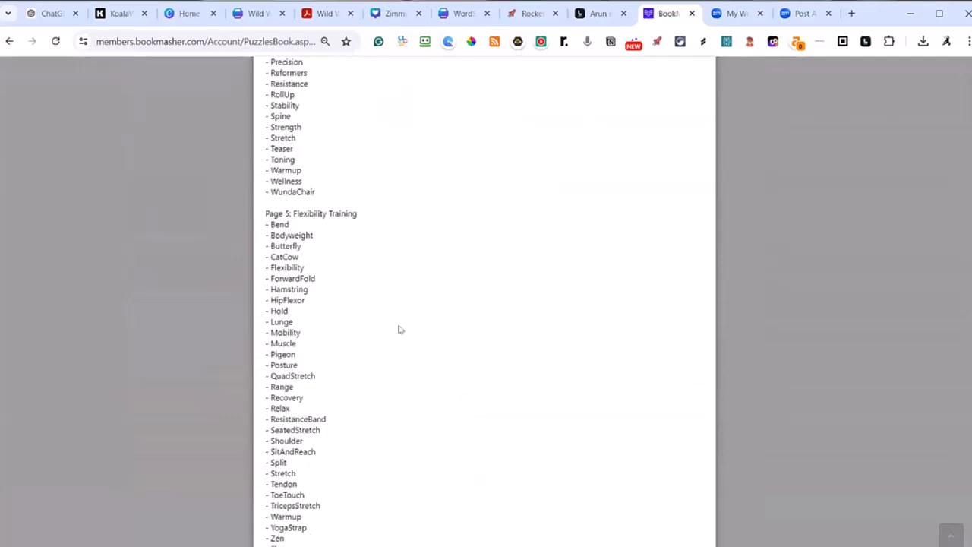
pyautogui.scroll(10, 400, 329)
pyautogui.scroll(5, 401, 328)
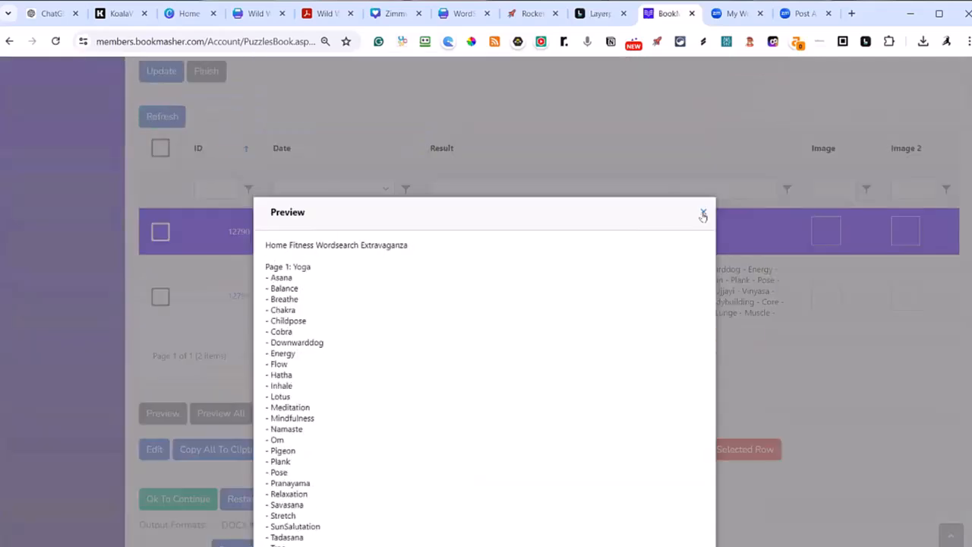
pyautogui.click(705, 214)
# Approve the fitness book's word lists so puzzle generation continues, and return to the list of wordsearch books.
pyautogui.scroll(-1, 605, 154)
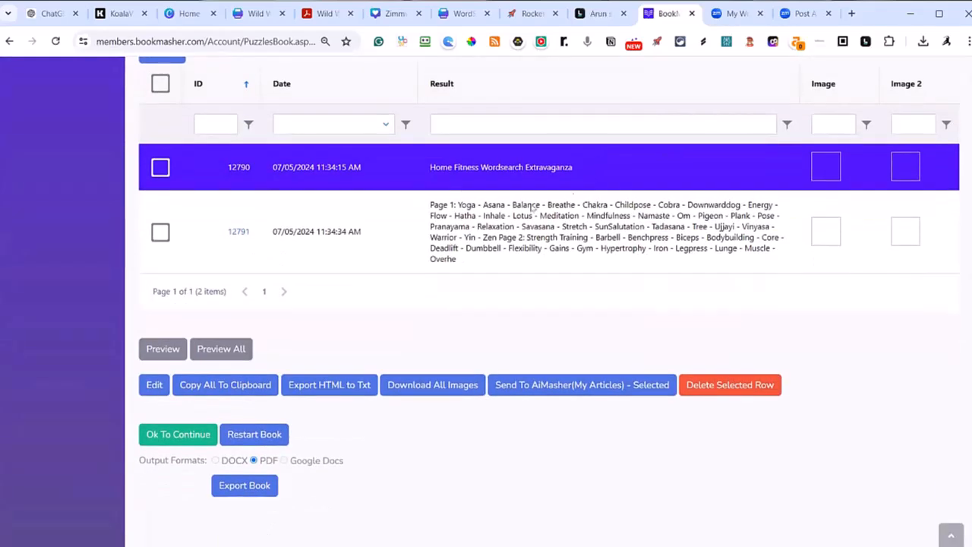
pyautogui.click(170, 439)
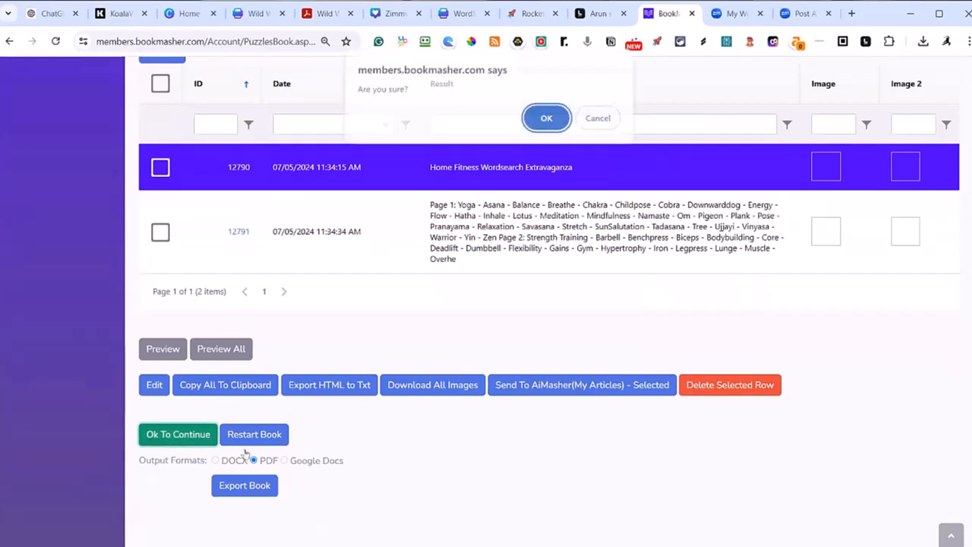
pyautogui.press('Return')
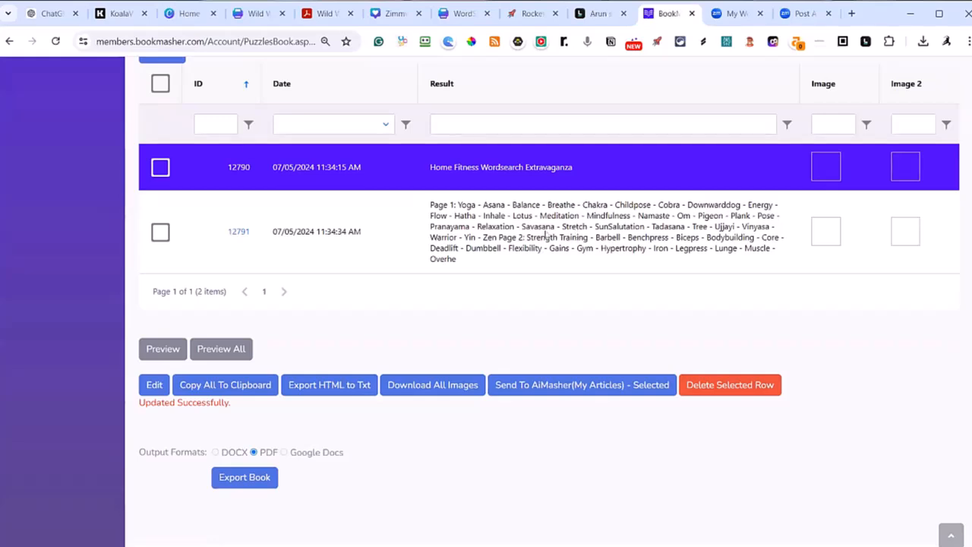
pyautogui.scroll(1, 608, 279)
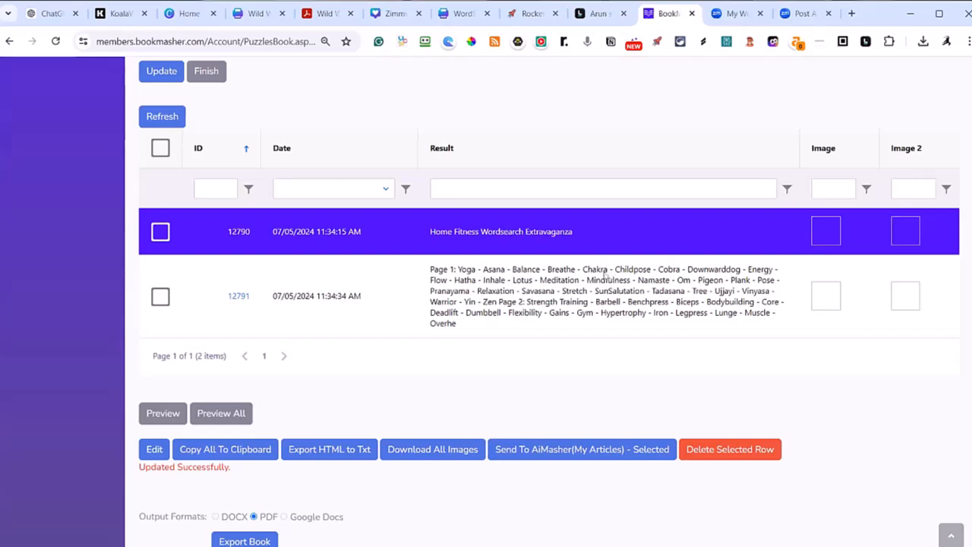
pyautogui.scroll(3, 602, 257)
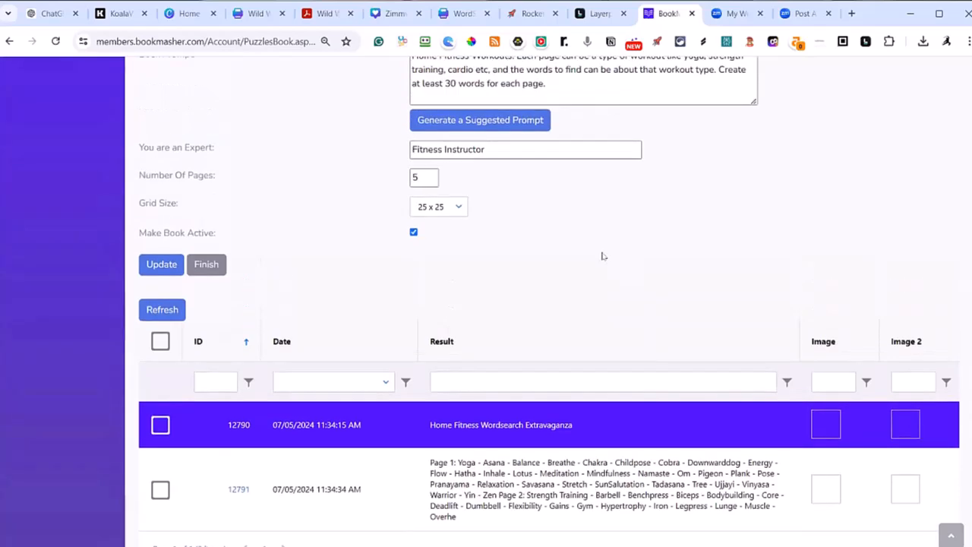
pyautogui.scroll(-4, 532, 256)
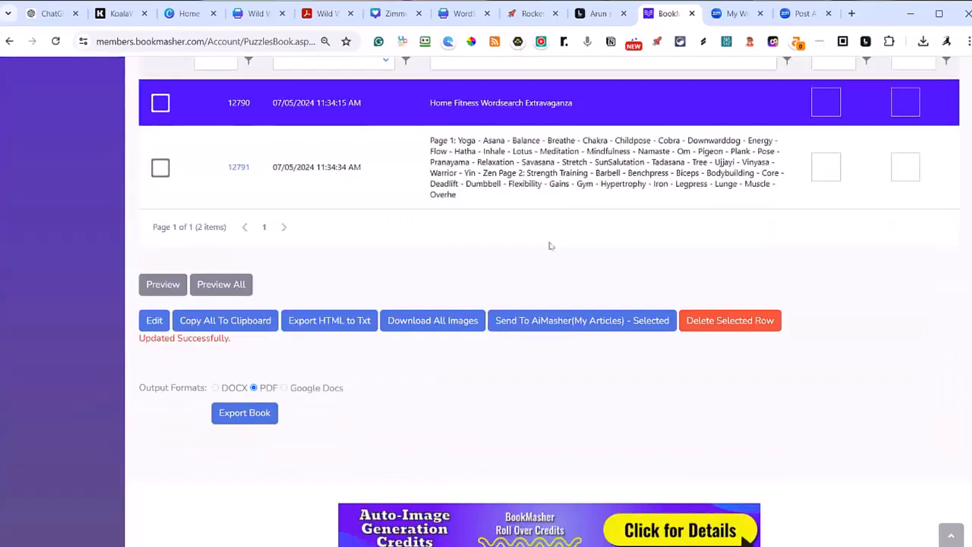
pyautogui.scroll(8, 334, 363)
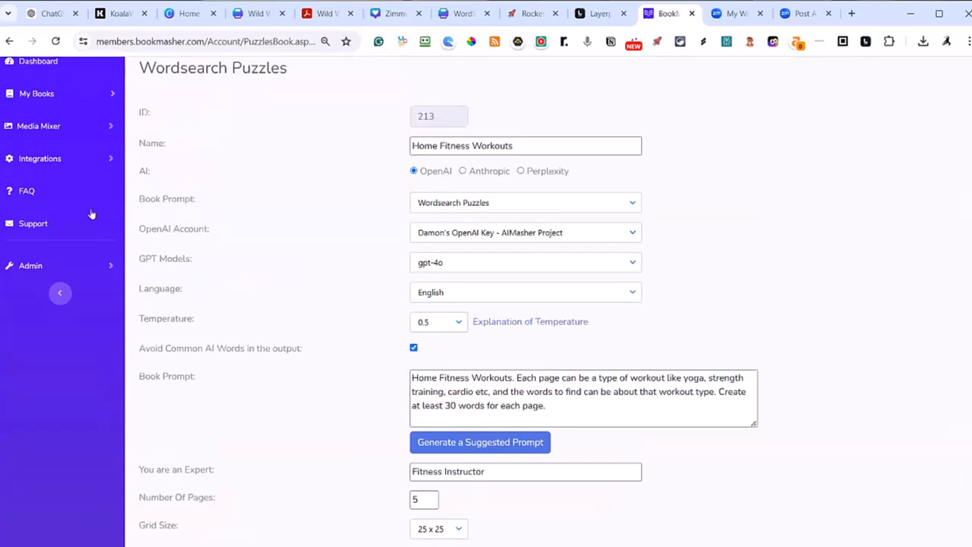
pyautogui.scroll(-4, 278, 256)
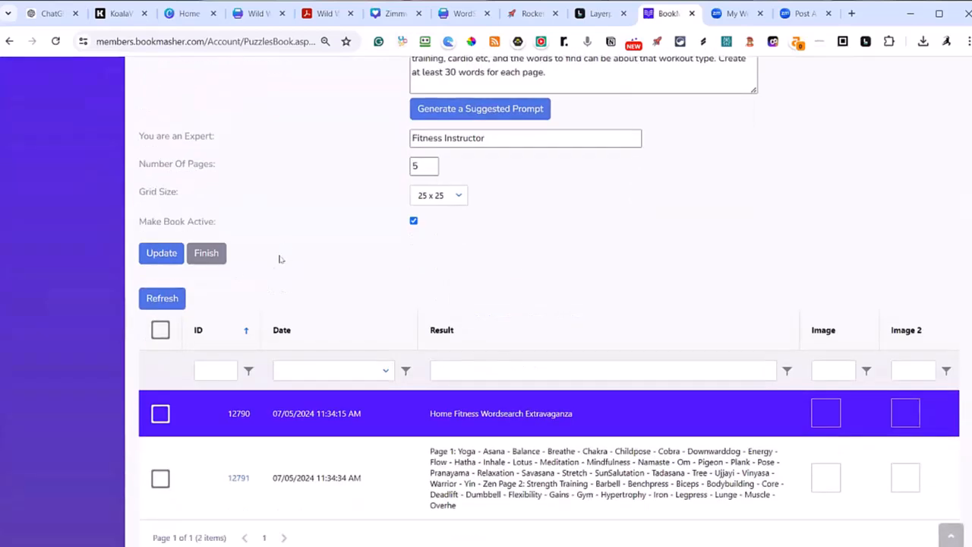
pyautogui.click(205, 254)
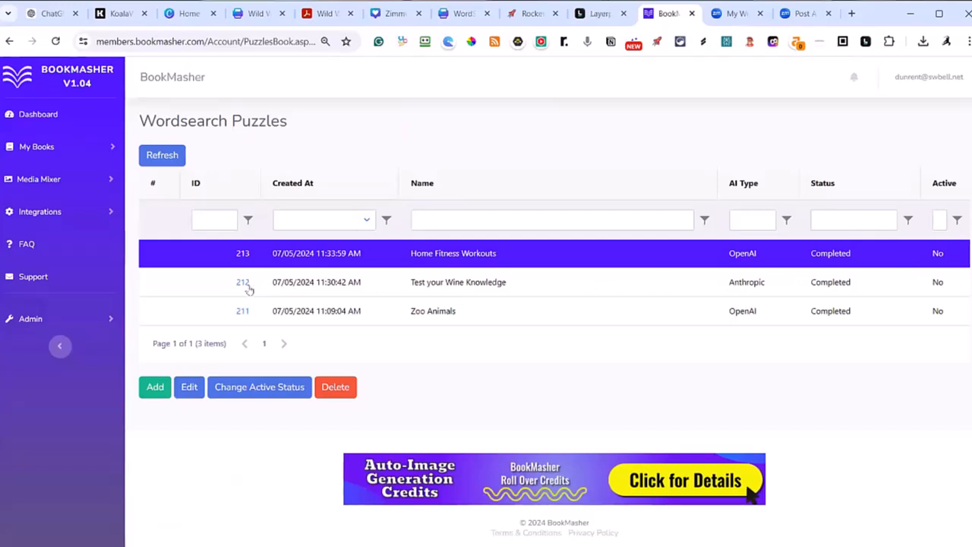
# Open the alert messages and download the exported zip file of the wine book.
pyautogui.click(855, 77)
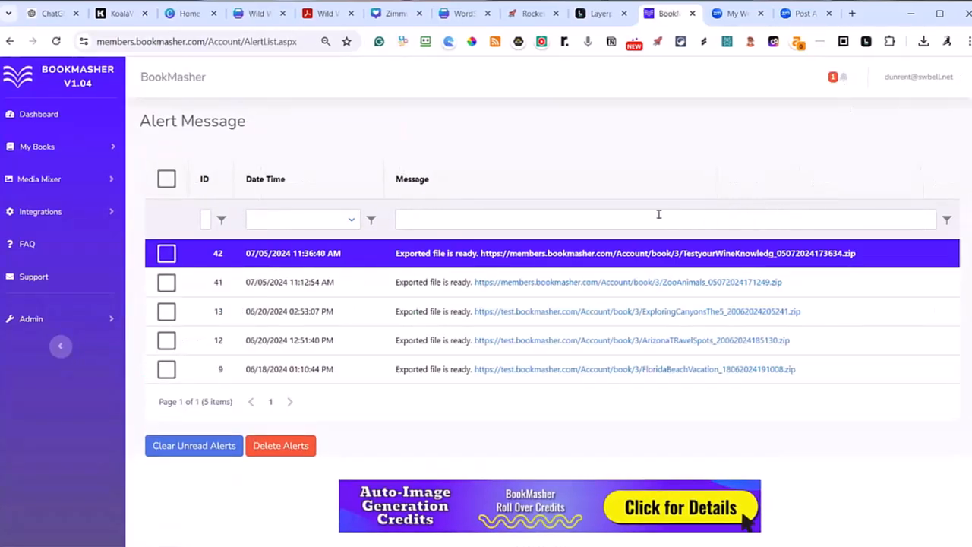
pyautogui.click(664, 253)
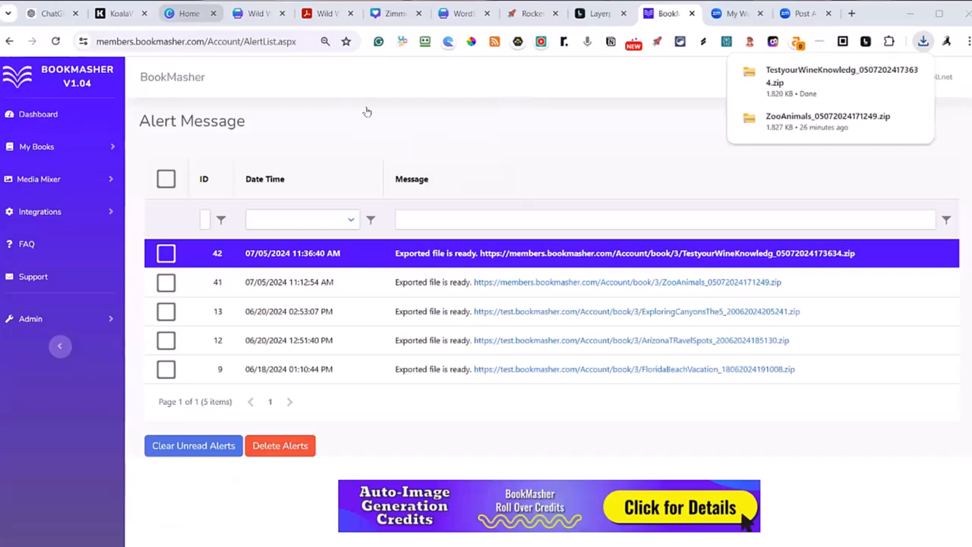
# Switch to Canva, make a copy of the WordSearch Puzzle Template design and rename the copy "Wine Knowledge".
pyautogui.hotkey('ctrl', '3')
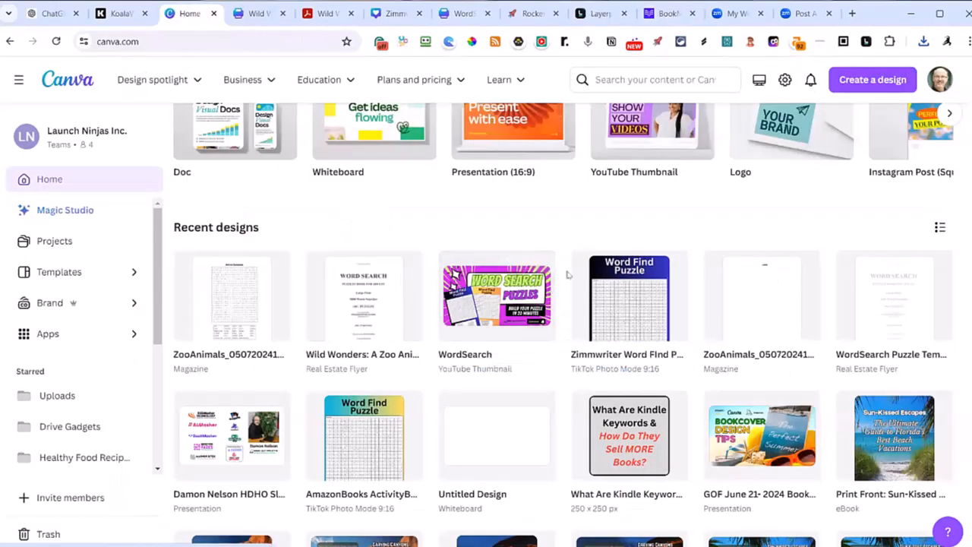
pyautogui.click(937, 266)
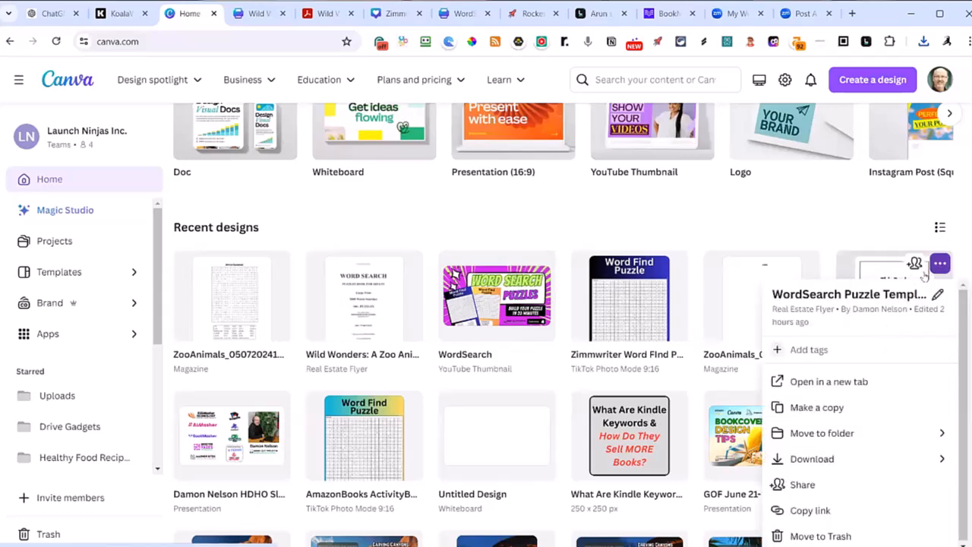
pyautogui.click(831, 410)
pyautogui.click(225, 316)
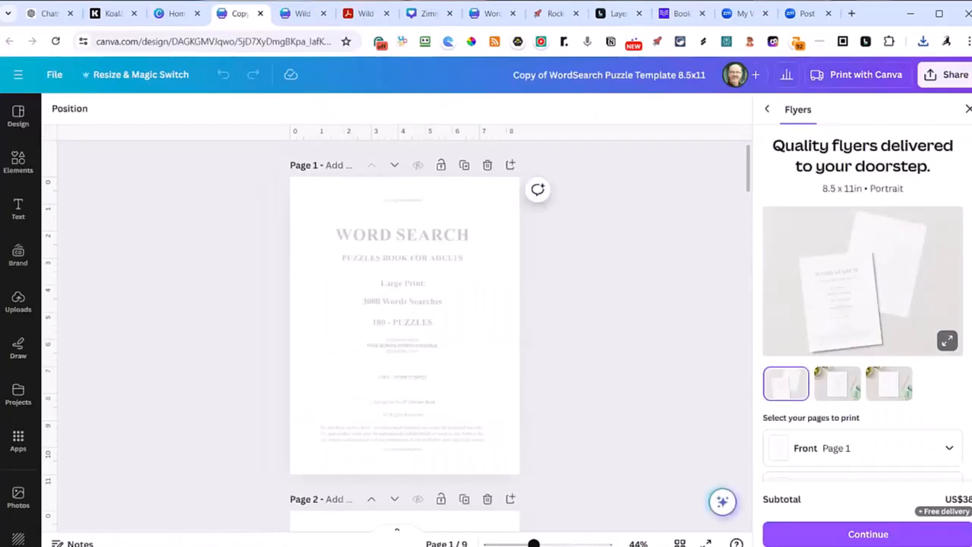
pyautogui.click(689, 167)
pyautogui.moveTo(514, 75); pyautogui.dragTo(720, 80)
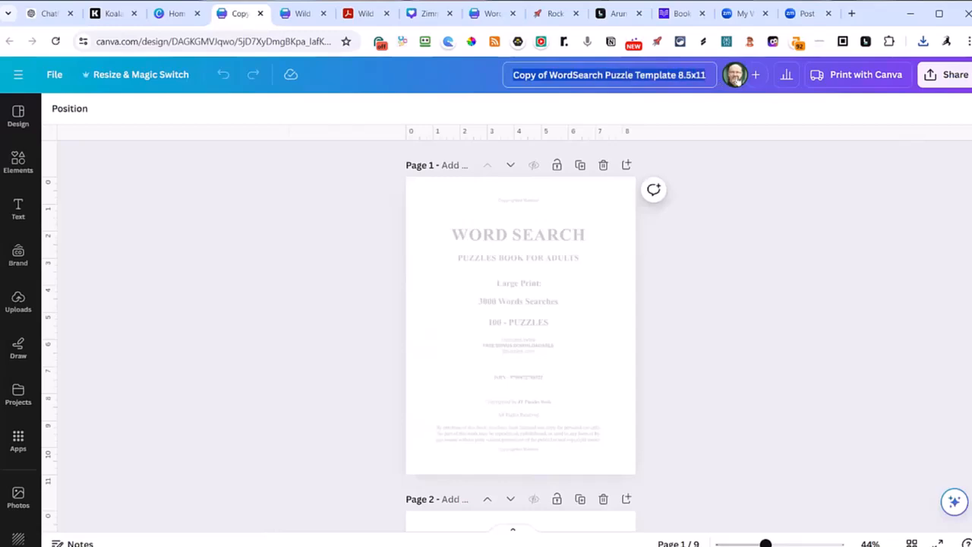
pyautogui.write('Wine Knowledge')
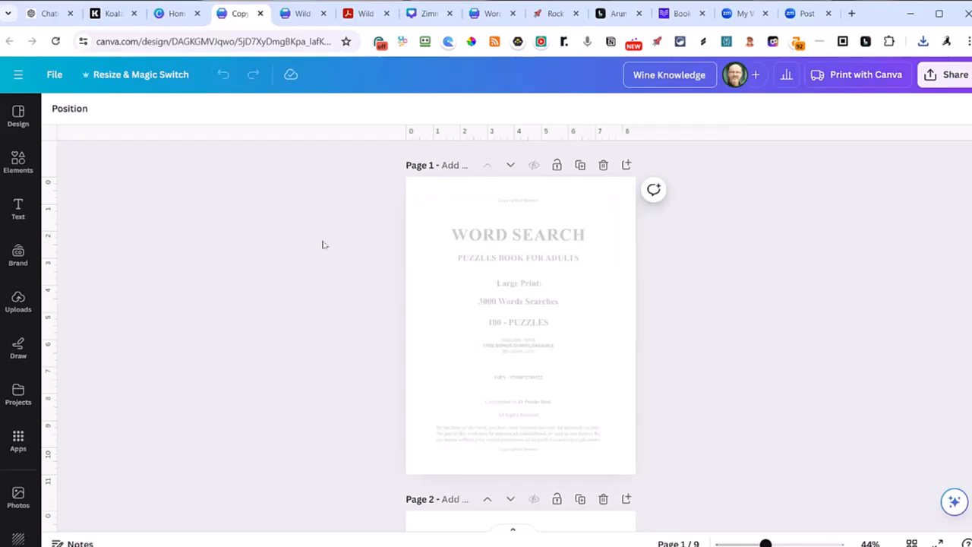
# Add a horizontal guide near the top of page 6 and a vertical guide about 1.15 in from its left edge.
pyautogui.scroll(-10, 322, 245)
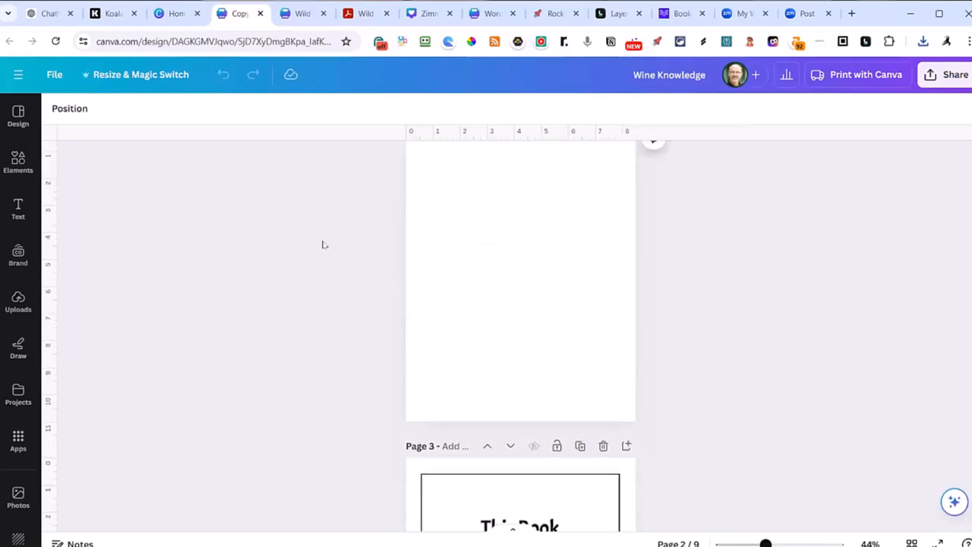
pyautogui.scroll(-10, 329, 247)
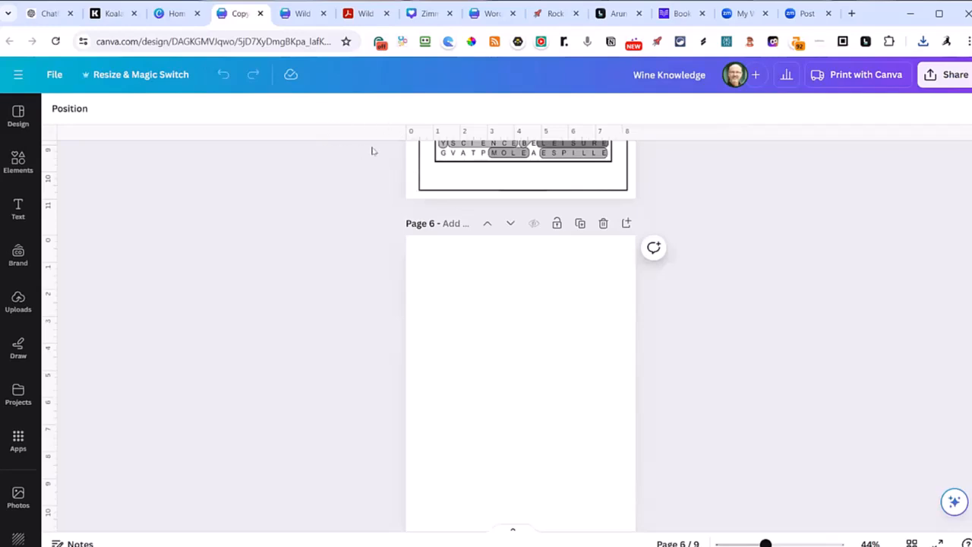
pyautogui.moveTo(431, 136); pyautogui.dragTo(427, 253)
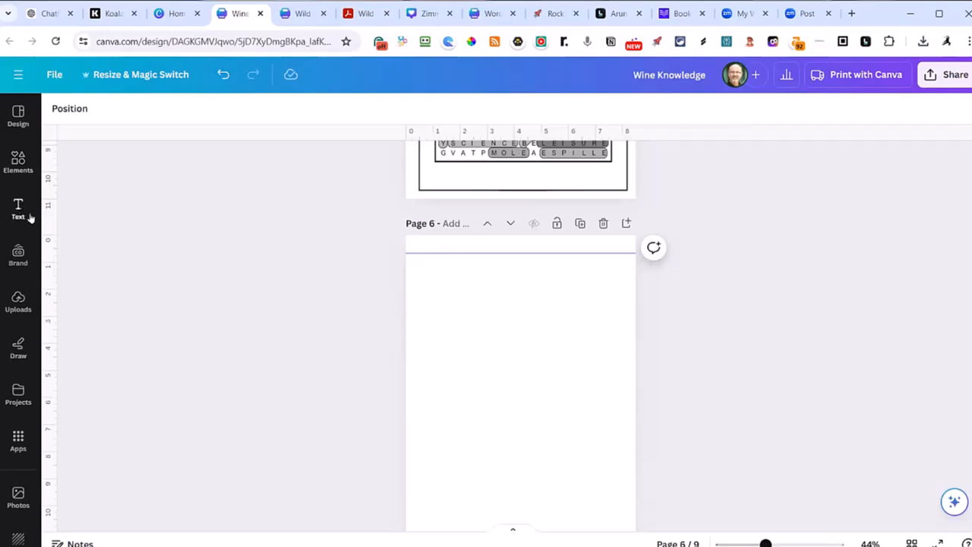
pyautogui.moveTo(57, 196); pyautogui.dragTo(437, 204)
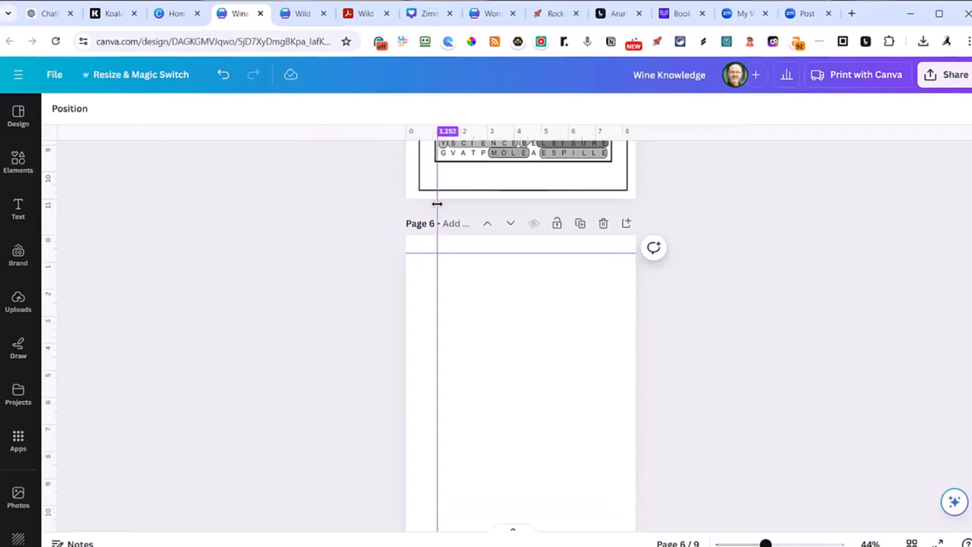
pyautogui.moveTo(436, 203); pyautogui.dragTo(437, 204)
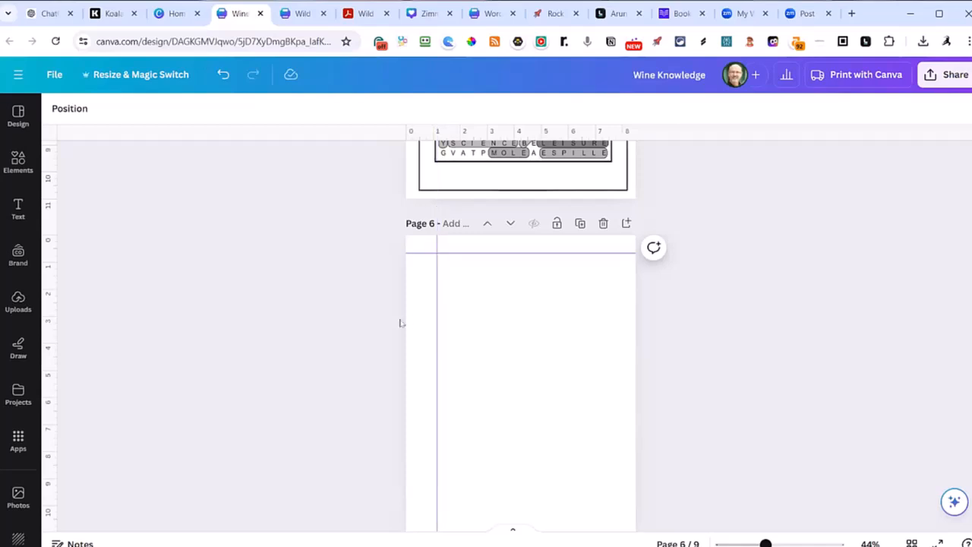
# Import the PDF from the TestyourWineKnowledge folder in Downloads into the design, working from blank page 9.
pyautogui.scroll(-5, 322, 320)
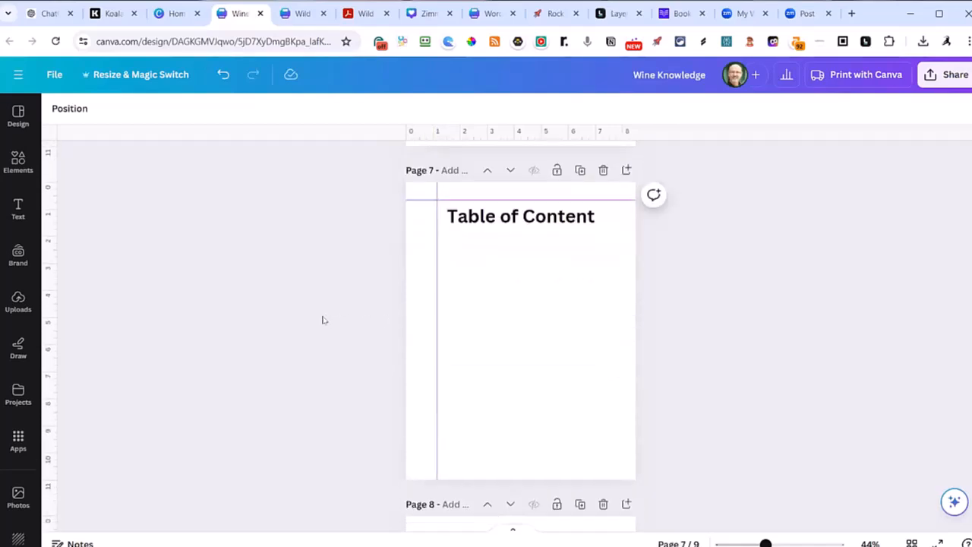
pyautogui.scroll(-7, 458, 284)
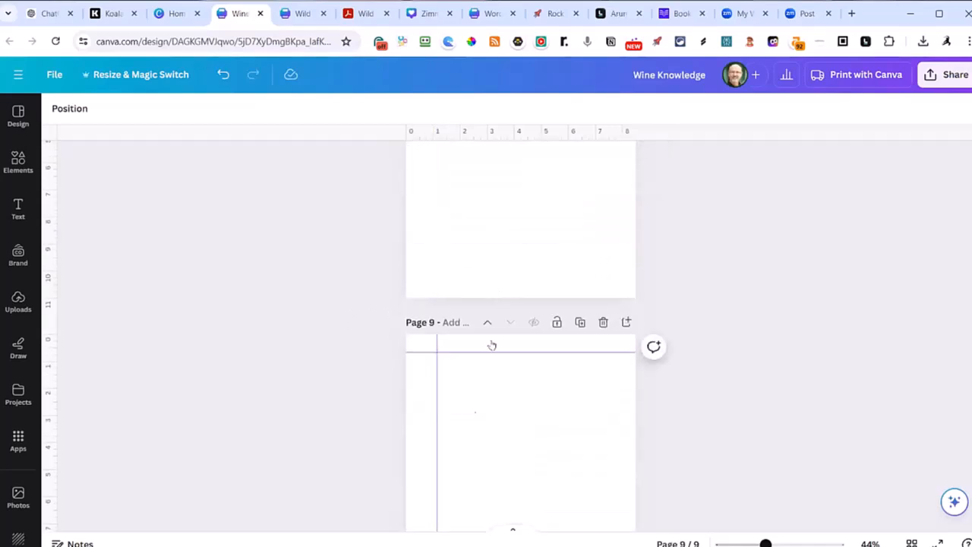
pyautogui.scroll(-3, 505, 403)
pyautogui.click(508, 332)
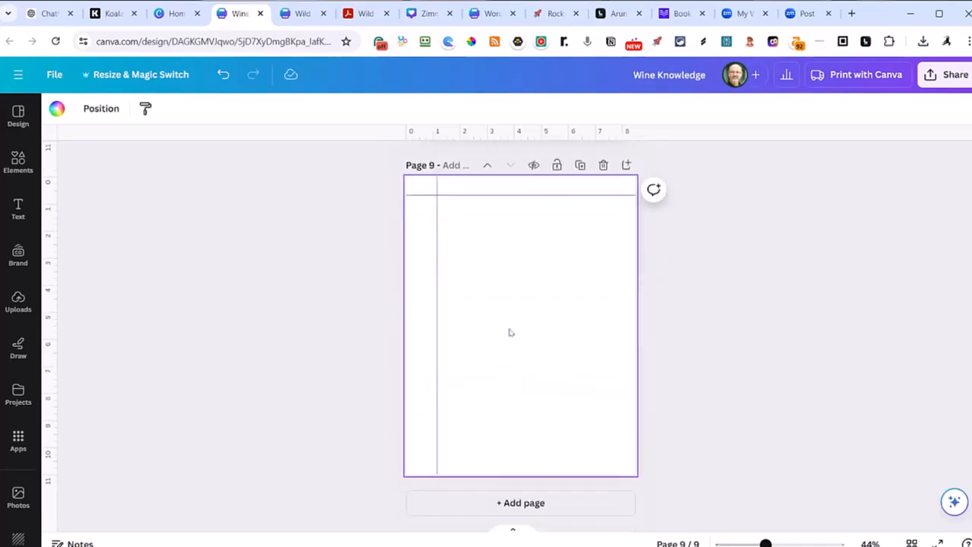
pyautogui.click(55, 75)
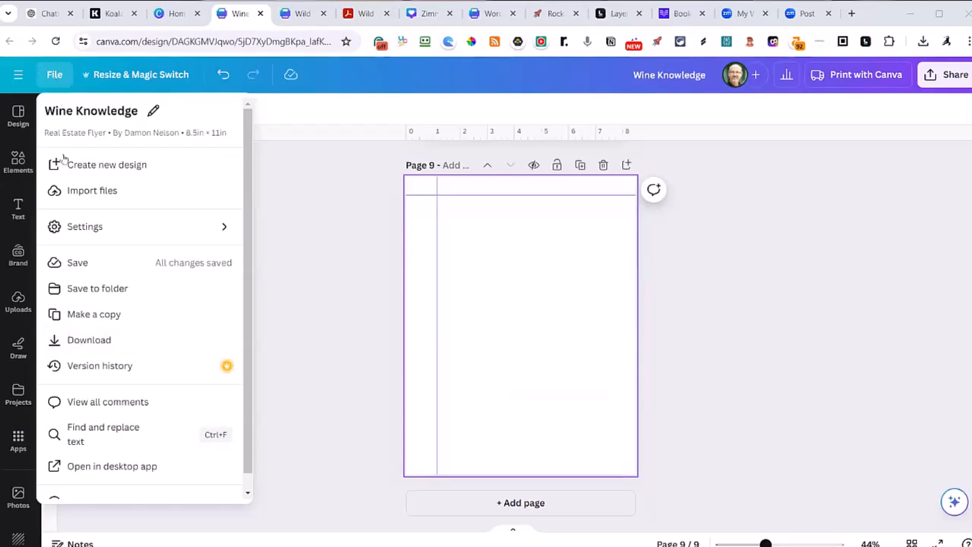
pyautogui.click(70, 192)
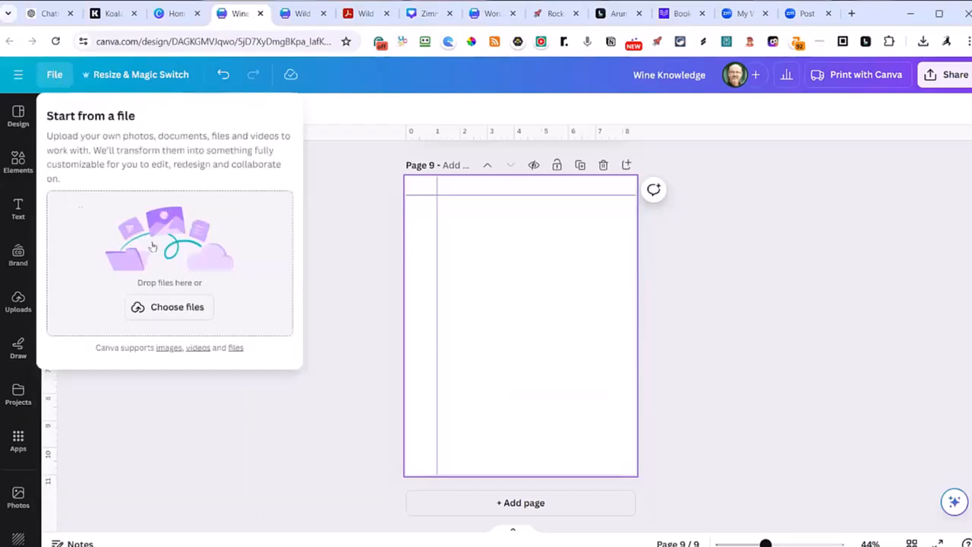
pyautogui.click(192, 313)
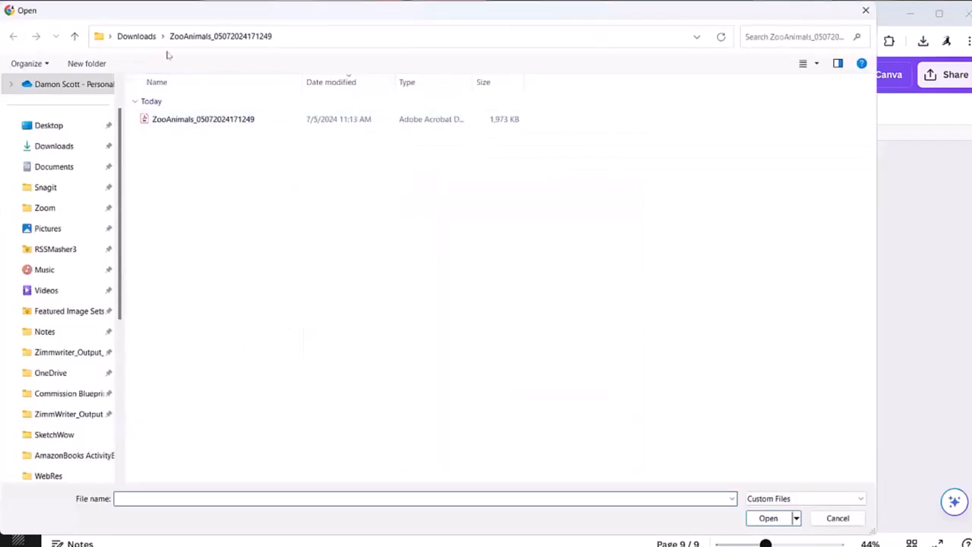
pyautogui.click(136, 35)
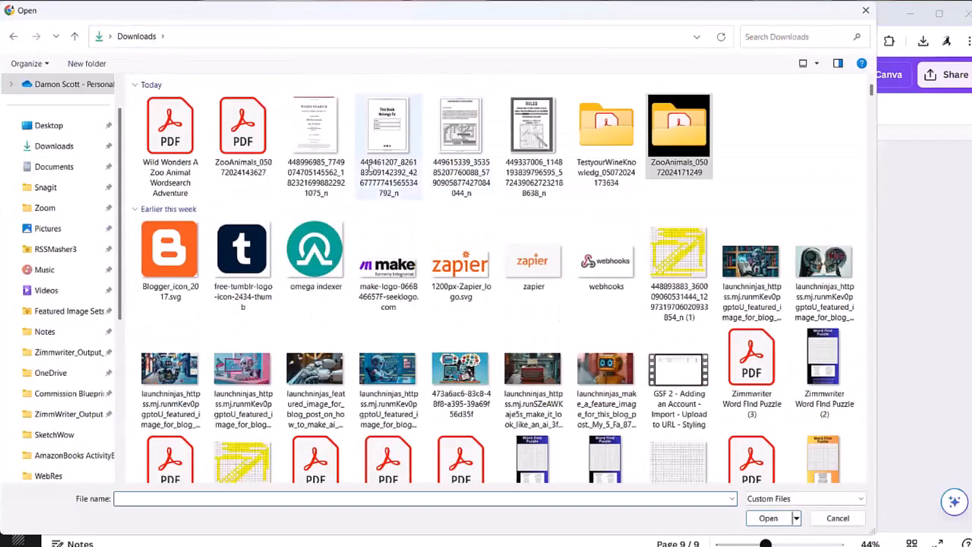
pyautogui.doubleClick(617, 129)
pyautogui.doubleClick(246, 137)
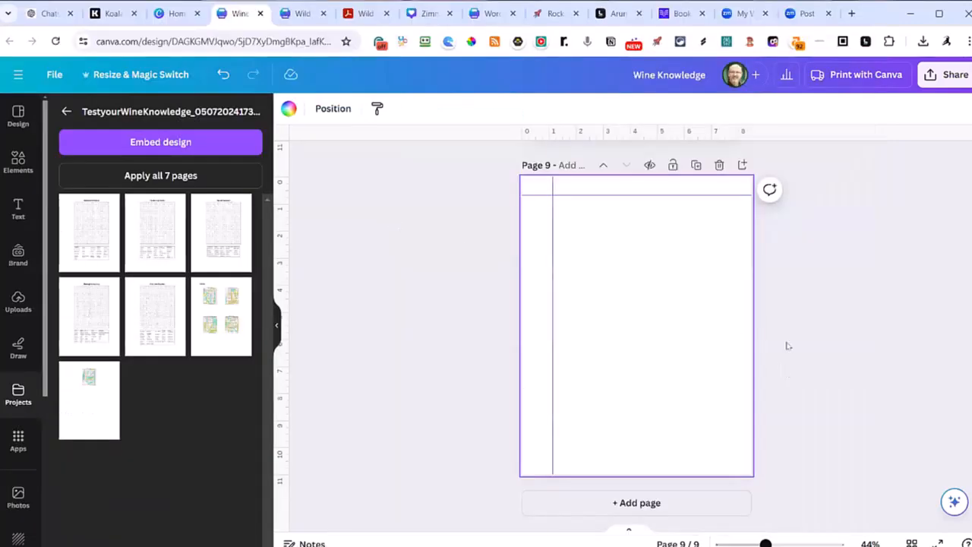
# Place the Bordeaux Brilliance puzzle on page 9, raise its title, and enlarge the puzzle image from the intersection of the guides.
pyautogui.click(83, 235)
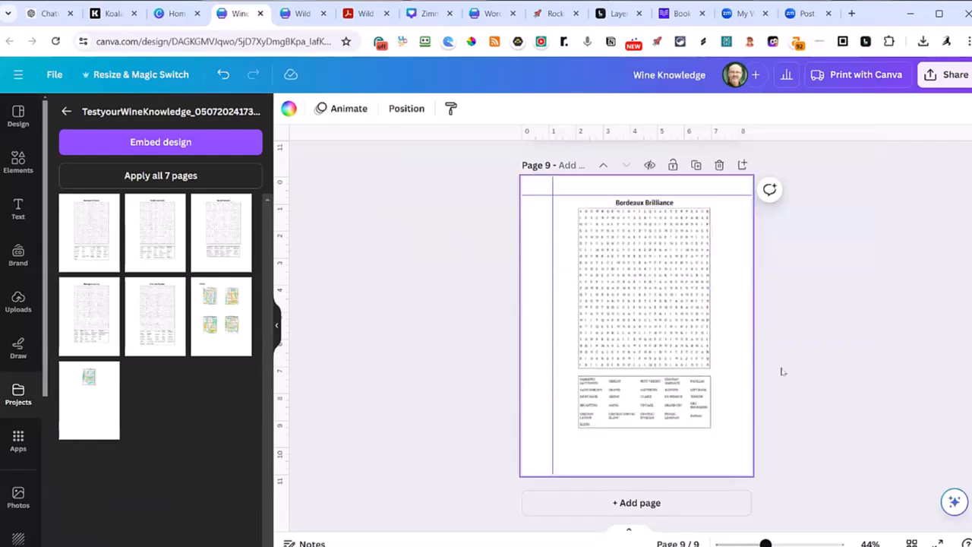
pyautogui.moveTo(644, 202)
pyautogui.mouseDown()
pyautogui.moveTo(641, 186)
pyautogui.moveTo(647, 191)
pyautogui.mouseUp()
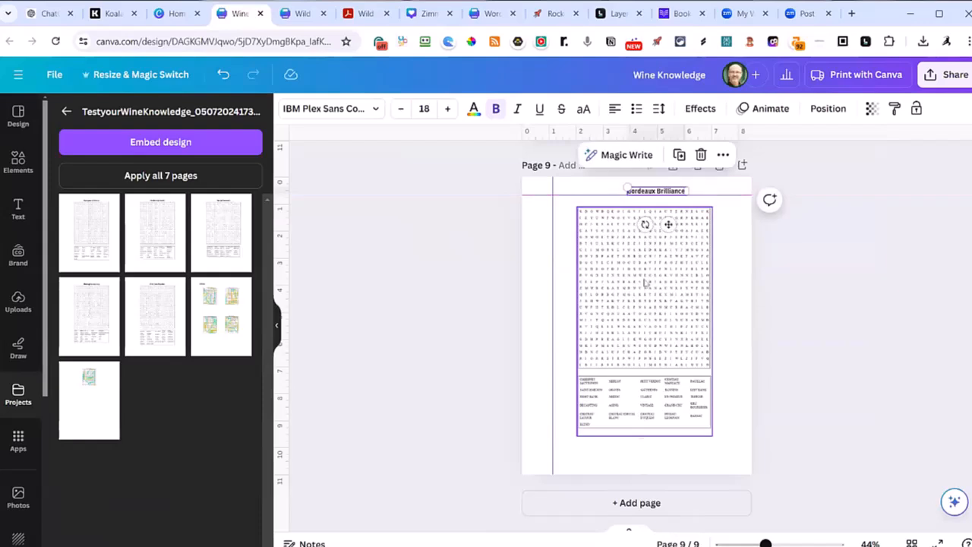
pyautogui.click(633, 310)
pyautogui.moveTo(633, 310); pyautogui.dragTo(607, 297)
pyautogui.moveTo(690, 423); pyautogui.dragTo(737, 458)
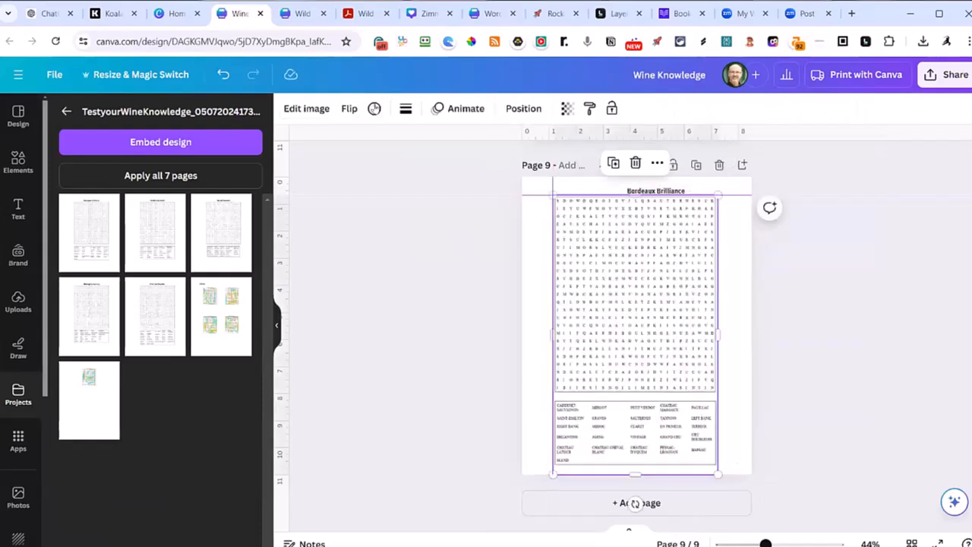
# Crop the empty strip below the Bordeaux Brilliance word list and shift the puzzle image away from the inner margin guide.
pyautogui.click(317, 114)
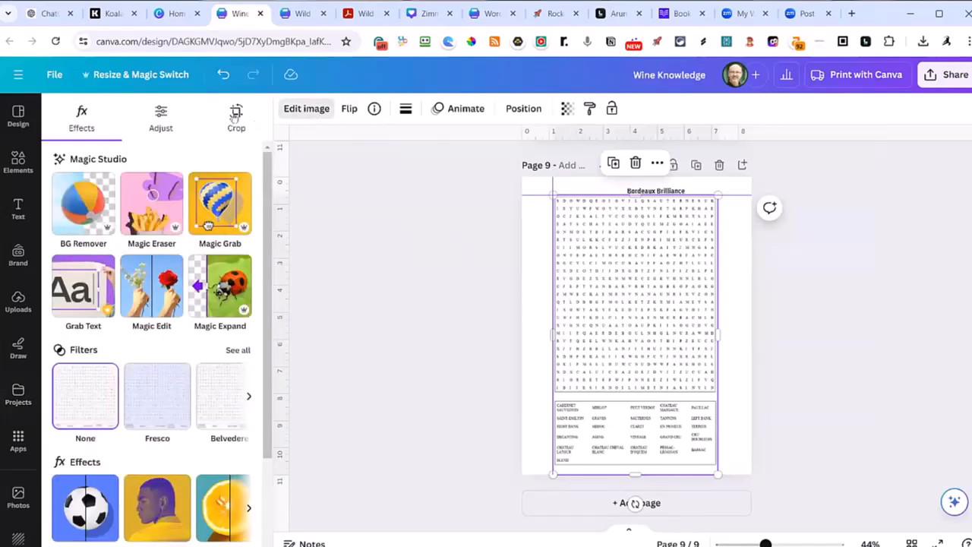
pyautogui.click(237, 118)
pyautogui.click(211, 534)
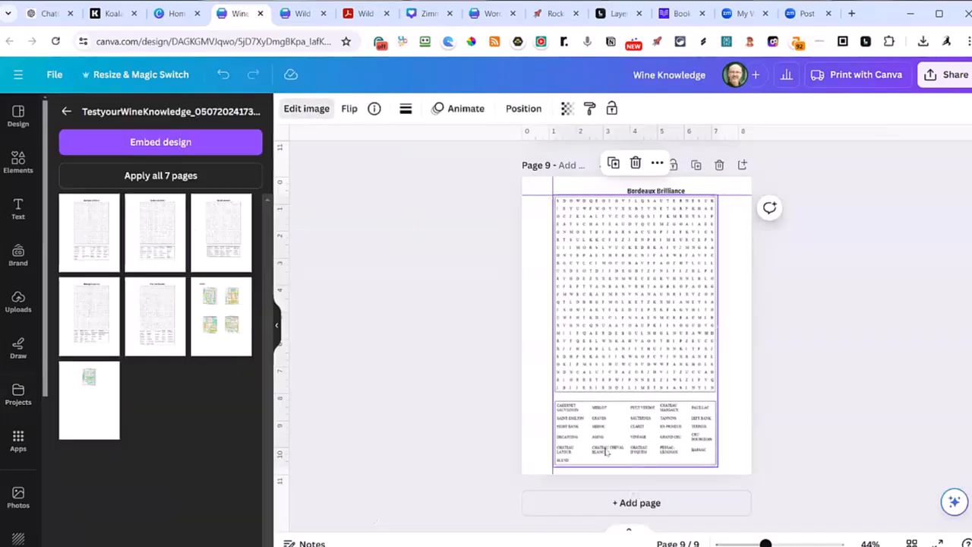
pyautogui.moveTo(665, 317); pyautogui.dragTo(673, 312)
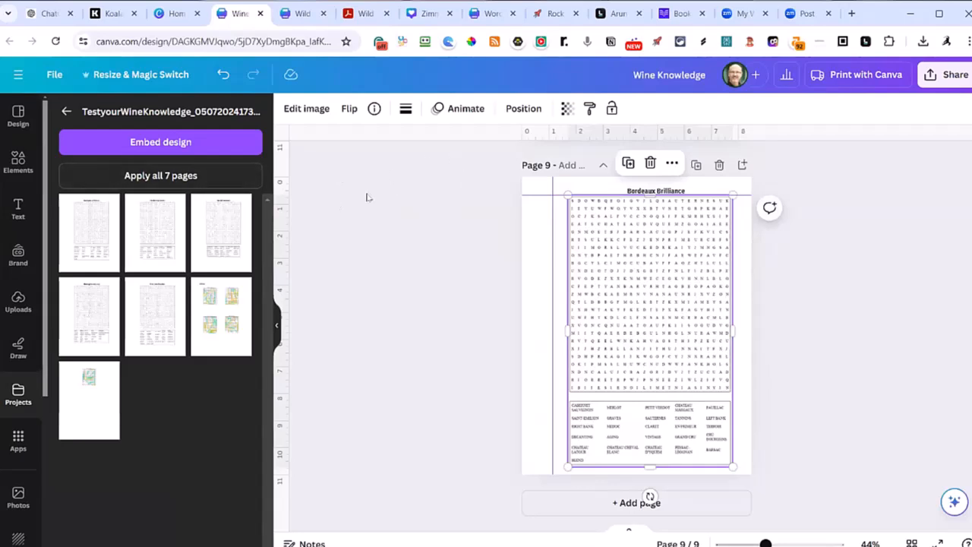
# Add a vertical guide through the centre of the page 9 puzzle and raise the horizontal guide to about 0.52 in.
pyautogui.moveTo(293, 232); pyautogui.dragTo(636, 226)
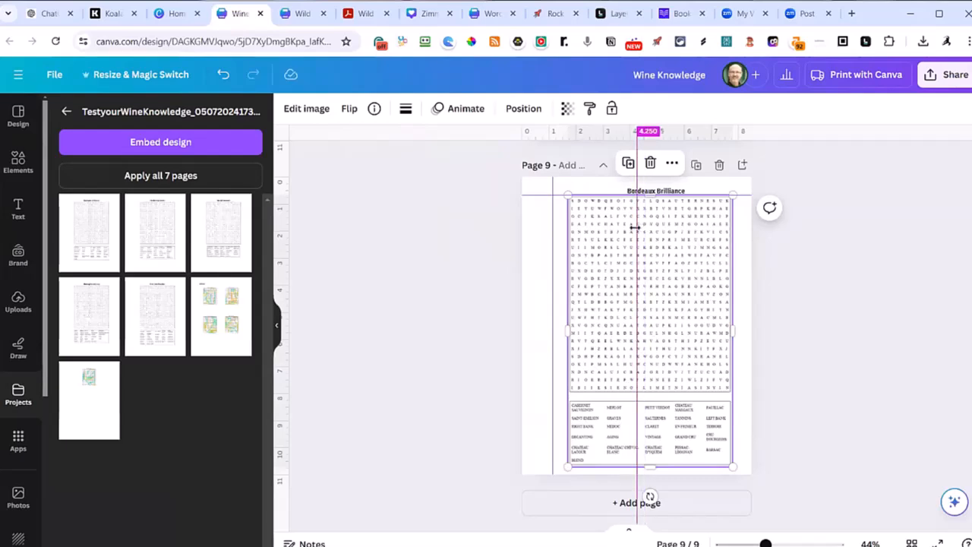
pyautogui.moveTo(640, 227); pyautogui.dragTo(649, 227)
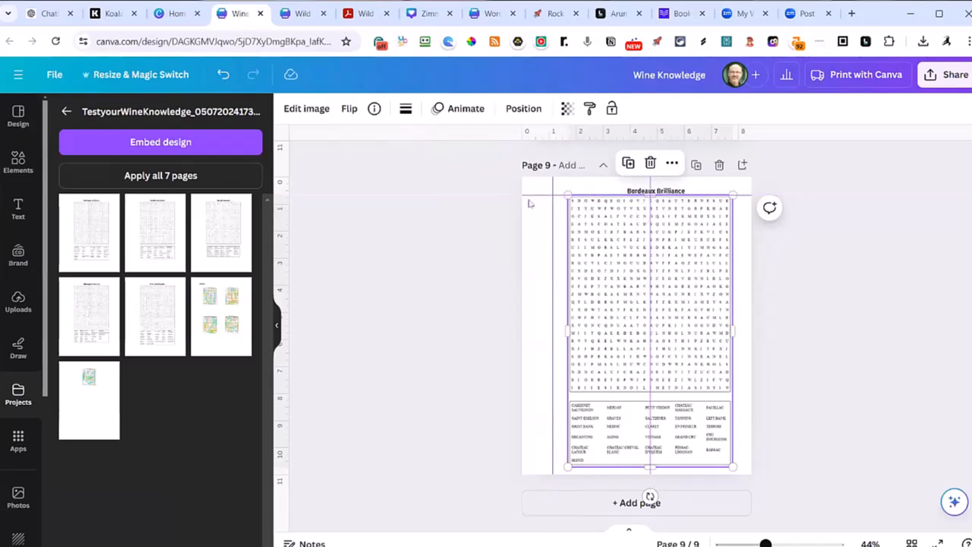
pyautogui.moveTo(527, 193); pyautogui.dragTo(527, 190)
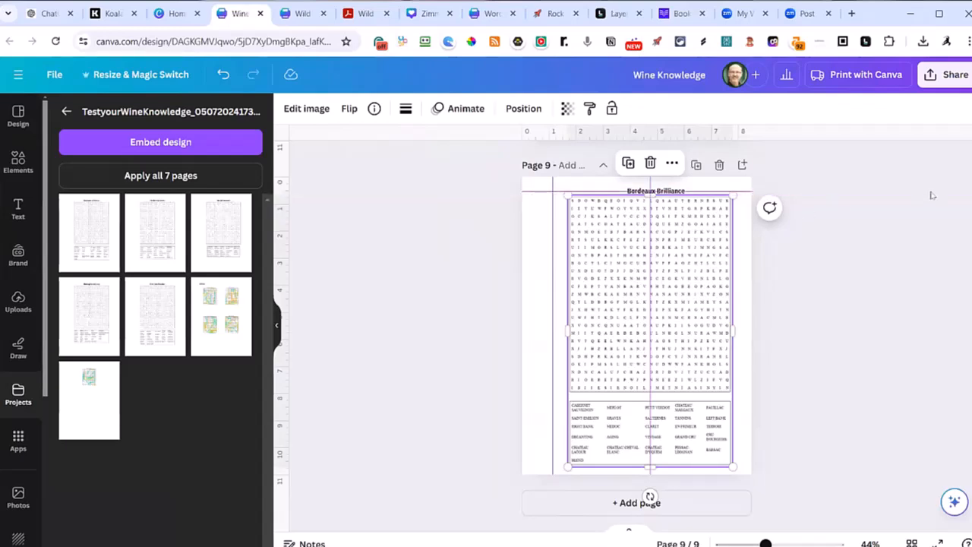
pyautogui.click(915, 213)
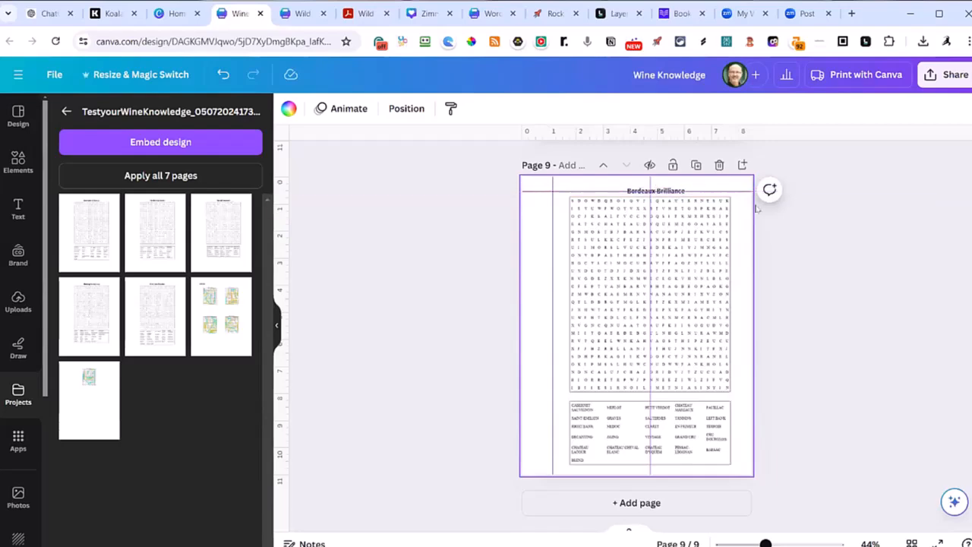
# Slightly enlarge the Bordeaux Brilliance puzzle, move its title above the horizontal guide, and align the image below it, centred on the vertical guide.
pyautogui.click(693, 254)
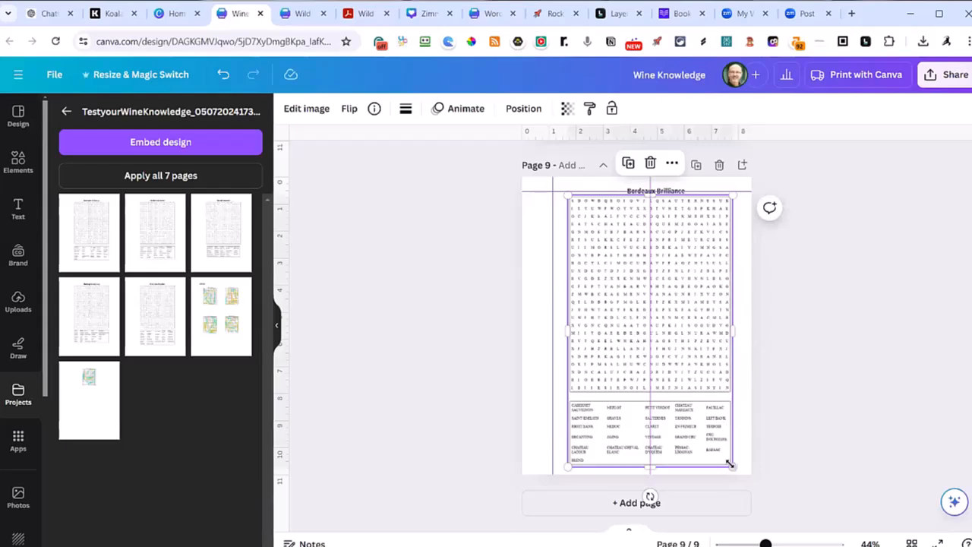
pyautogui.moveTo(731, 465); pyautogui.dragTo(734, 468)
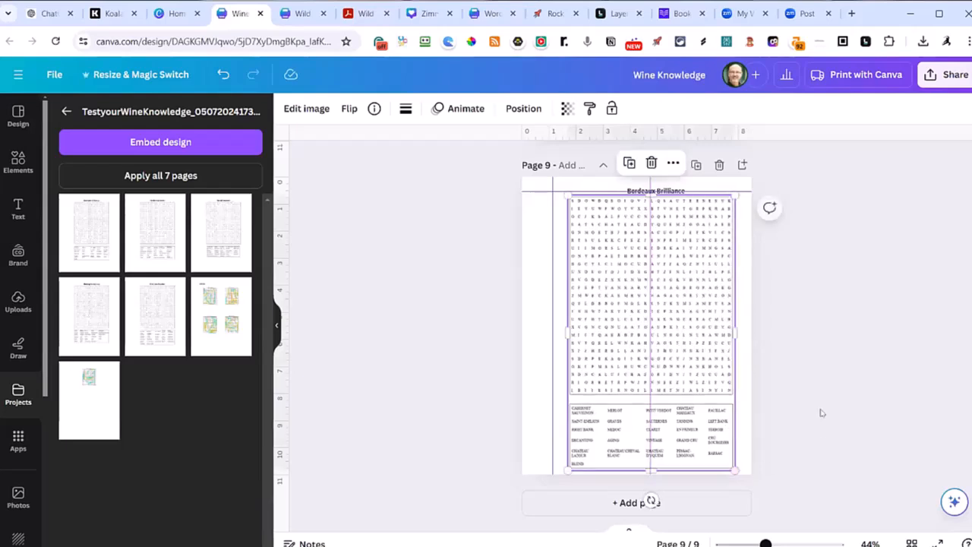
pyautogui.click(867, 313)
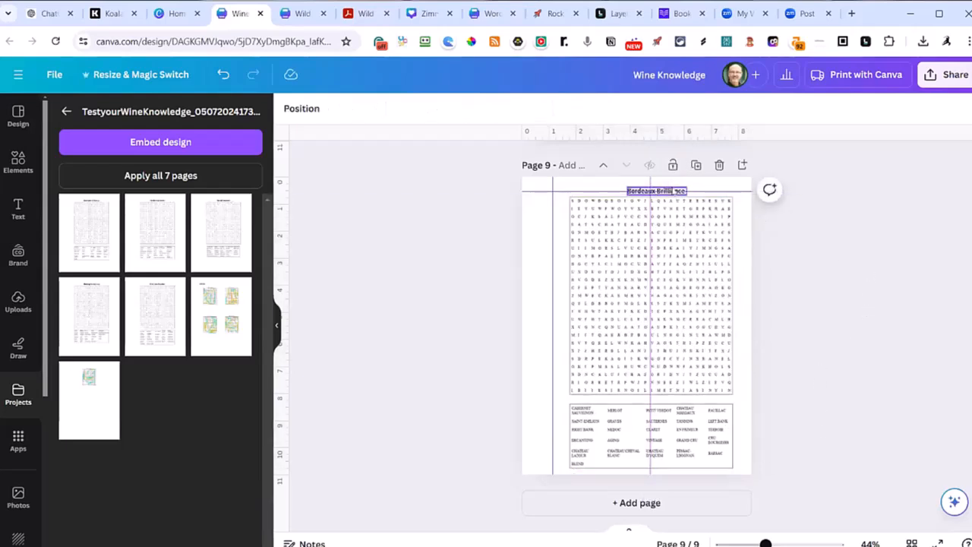
pyautogui.moveTo(678, 191); pyautogui.dragTo(658, 179)
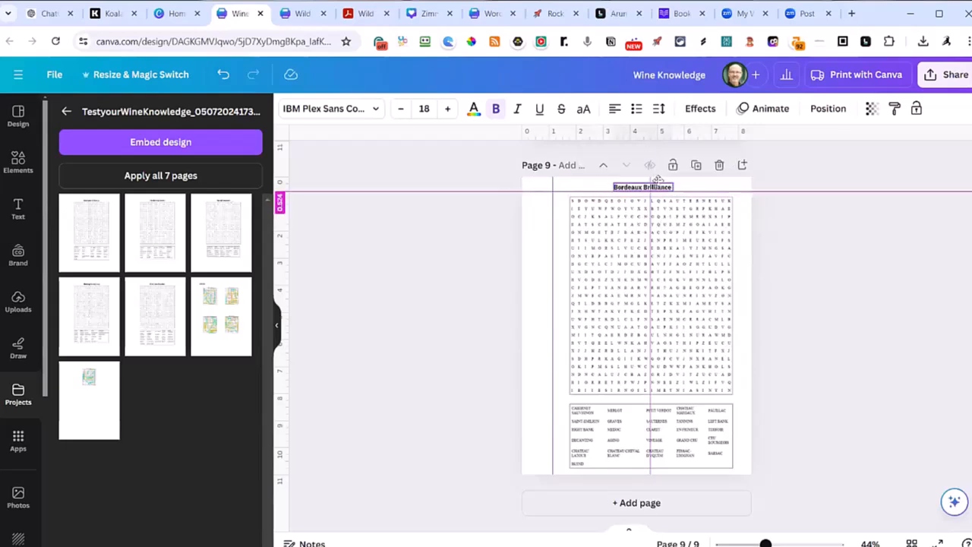
pyautogui.click(881, 212)
pyautogui.click(734, 192)
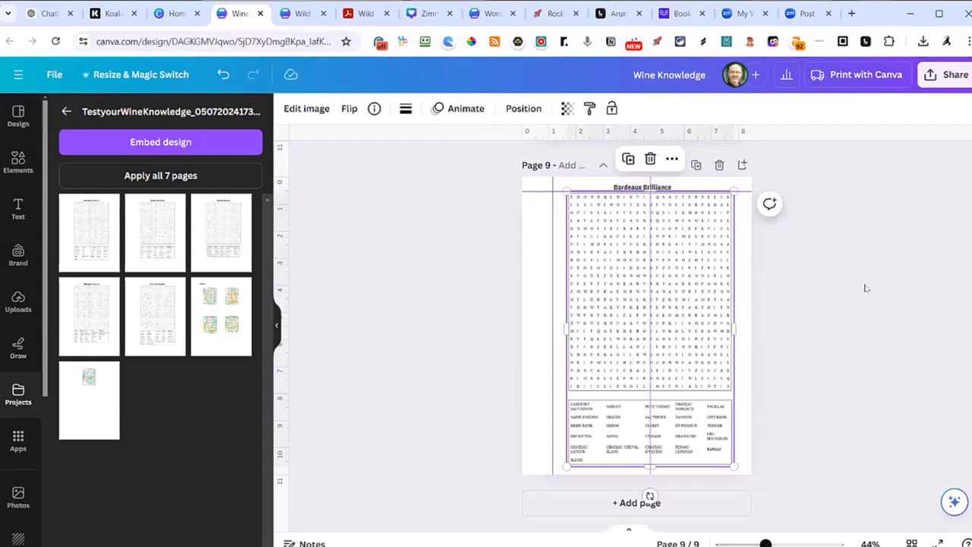
pyautogui.click(685, 365)
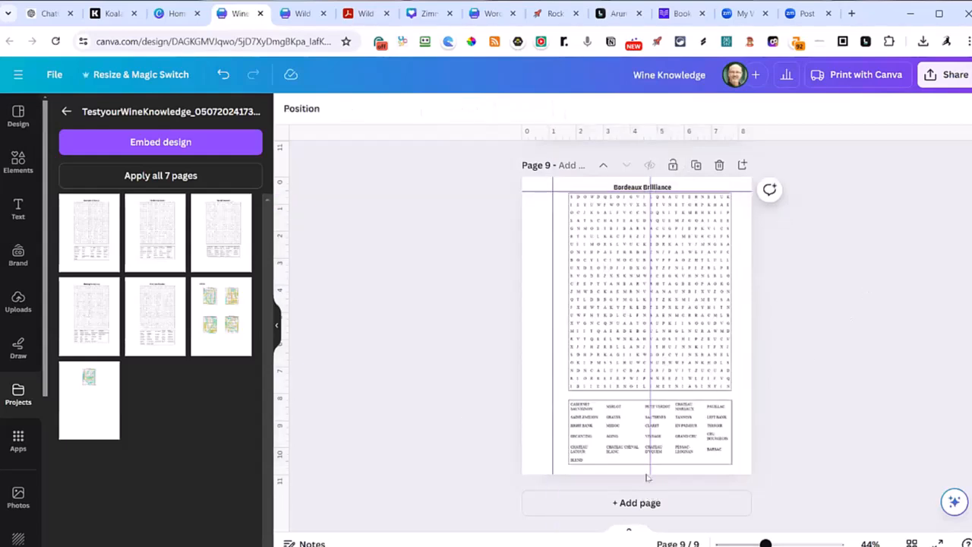
# Add two blank pages and place the Chardonnay Charm puzzle on page 11, with its title above the horizontal guide.
pyautogui.click(653, 504)
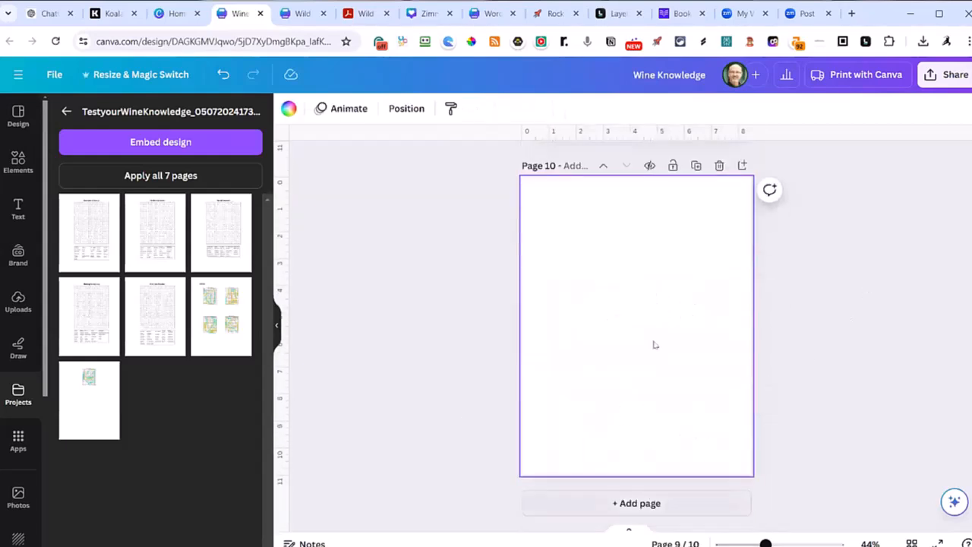
pyautogui.click(667, 506)
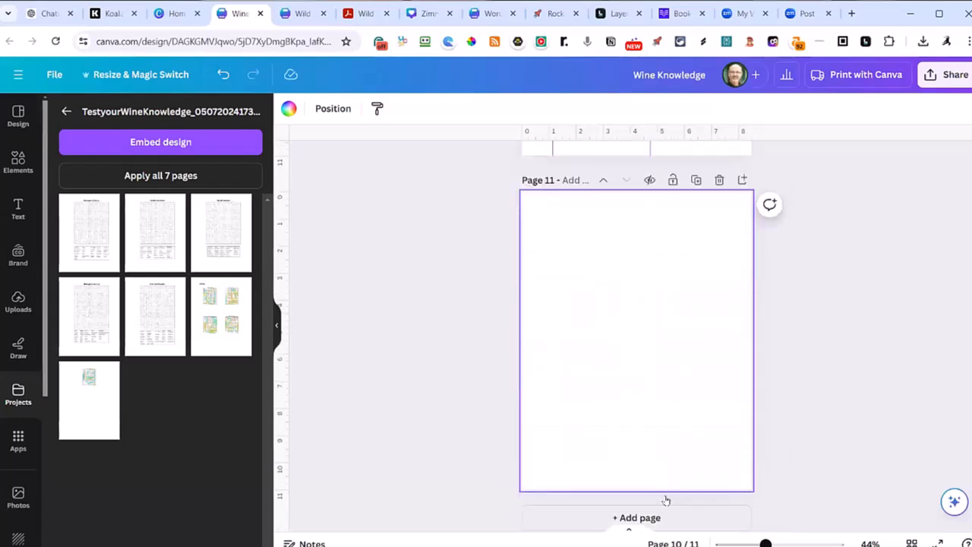
pyautogui.click(155, 238)
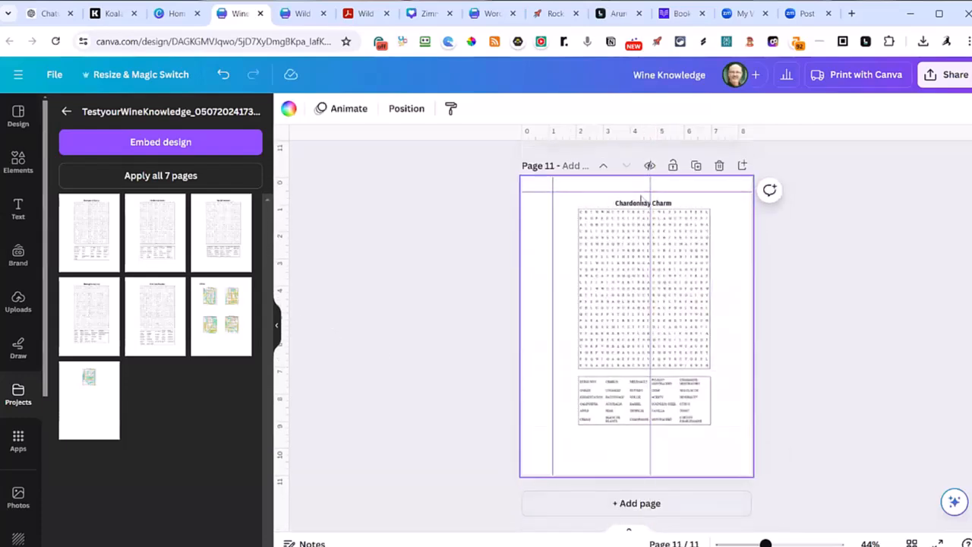
pyautogui.moveTo(642, 205); pyautogui.dragTo(645, 189)
pyautogui.click(655, 269)
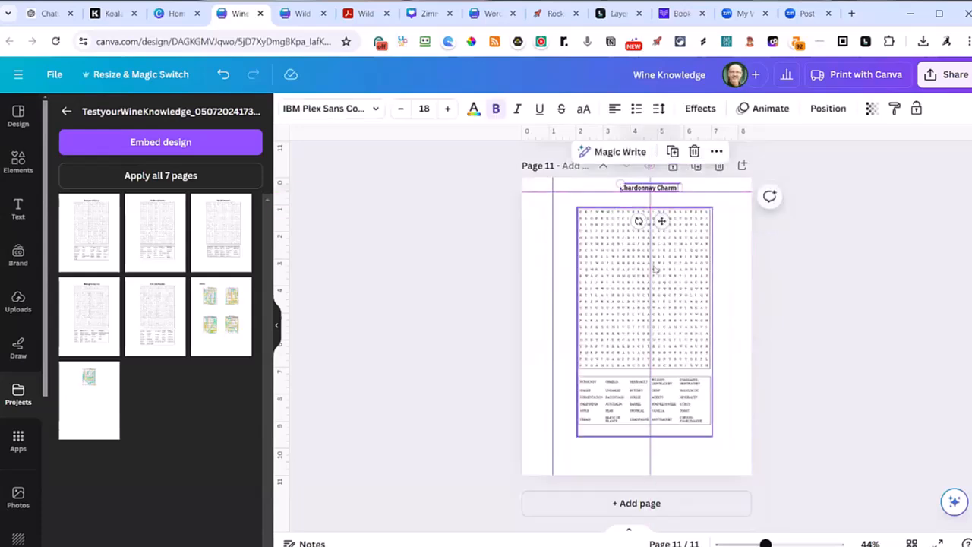
# Crop the empty strip below the word list of the Chardonnay Charm puzzle image.
pyautogui.click(628, 280)
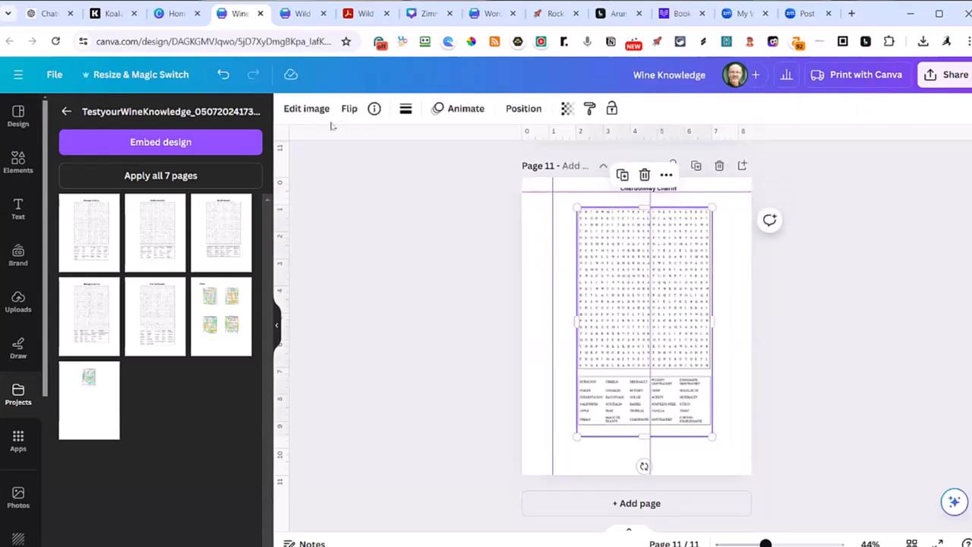
pyautogui.click(309, 109)
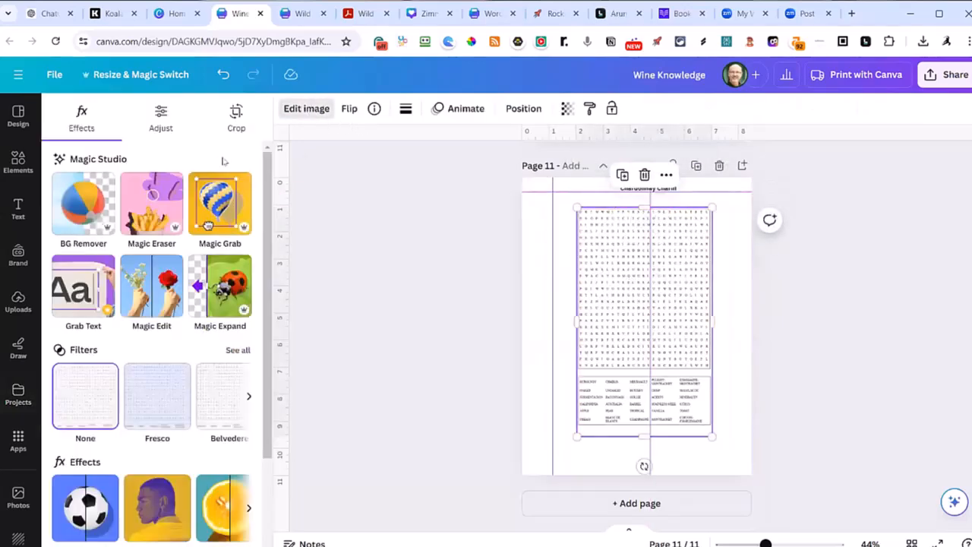
pyautogui.click(236, 118)
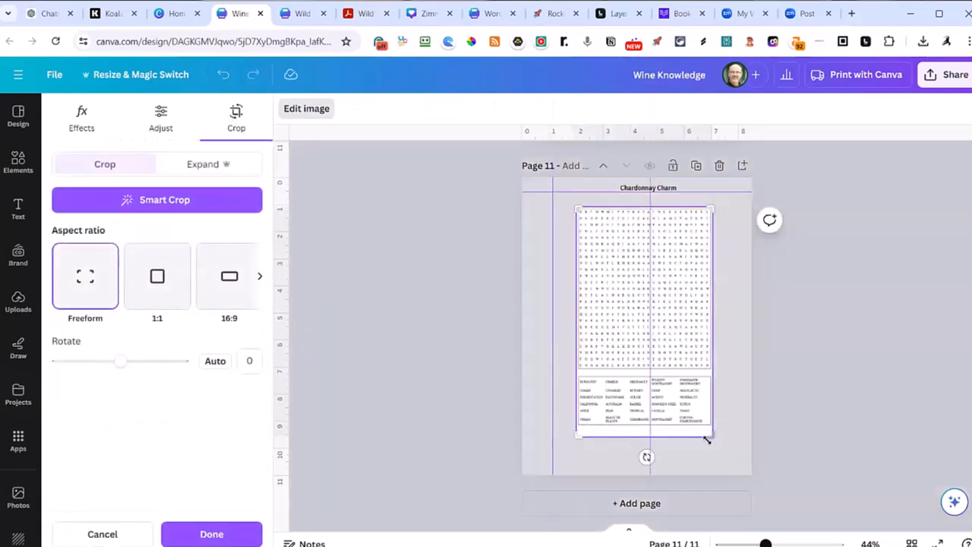
pyautogui.moveTo(710, 436); pyautogui.dragTo(710, 426)
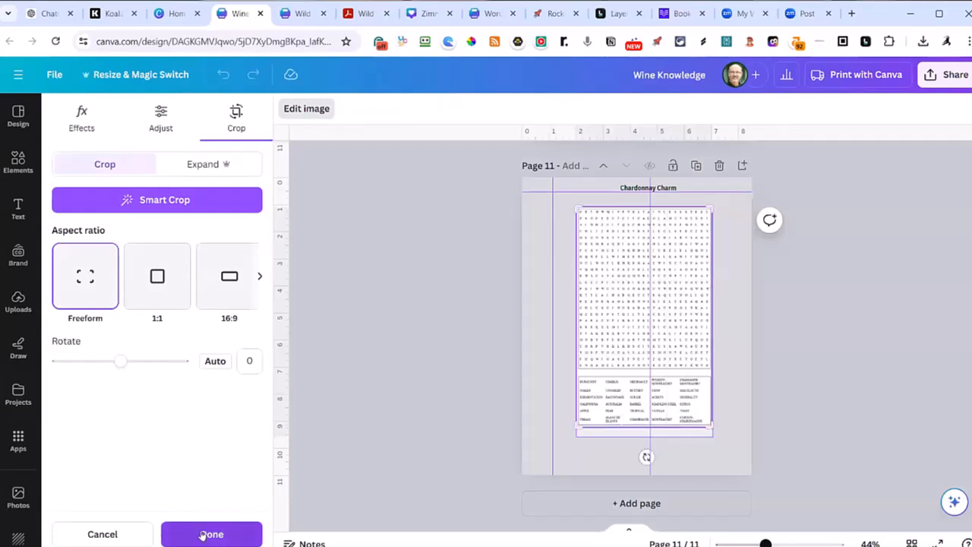
pyautogui.click(208, 533)
# Move the Chardonnay Charm puzzle up to the horizontal guide, enlarge it to nearly the page's lower edge, and centre it on the vertical guide.
pyautogui.moveTo(606, 282); pyautogui.dragTo(606, 261)
pyautogui.moveTo(712, 411); pyautogui.dragTo(749, 470)
pyautogui.moveTo(704, 304); pyautogui.dragTo(689, 305)
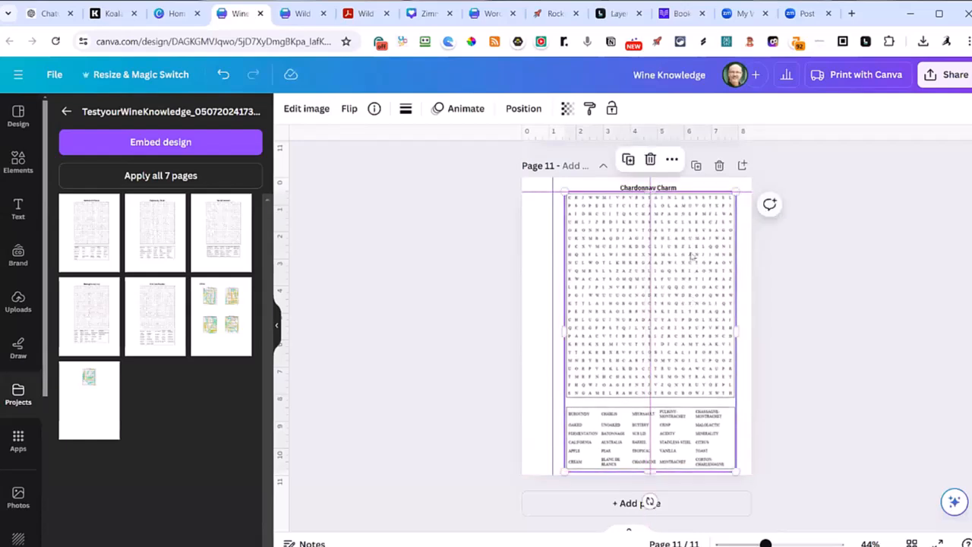
pyautogui.moveTo(685, 247); pyautogui.dragTo(686, 250)
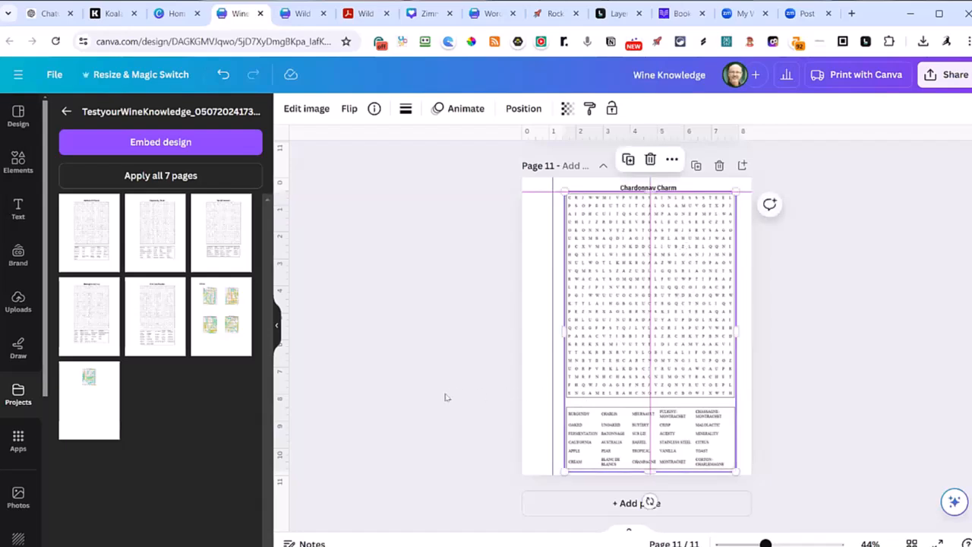
# Add two blank pages and place the Tuscan Treasures puzzle on page 13, with its title above the horizontal guide.
pyautogui.click(628, 504)
pyautogui.click(630, 504)
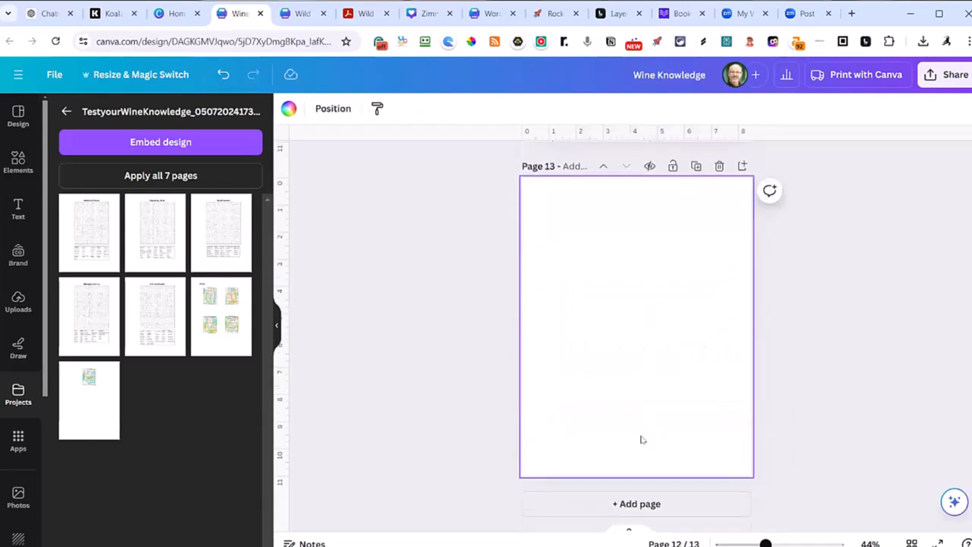
pyautogui.click(225, 229)
pyautogui.click(673, 204)
pyautogui.click(696, 232)
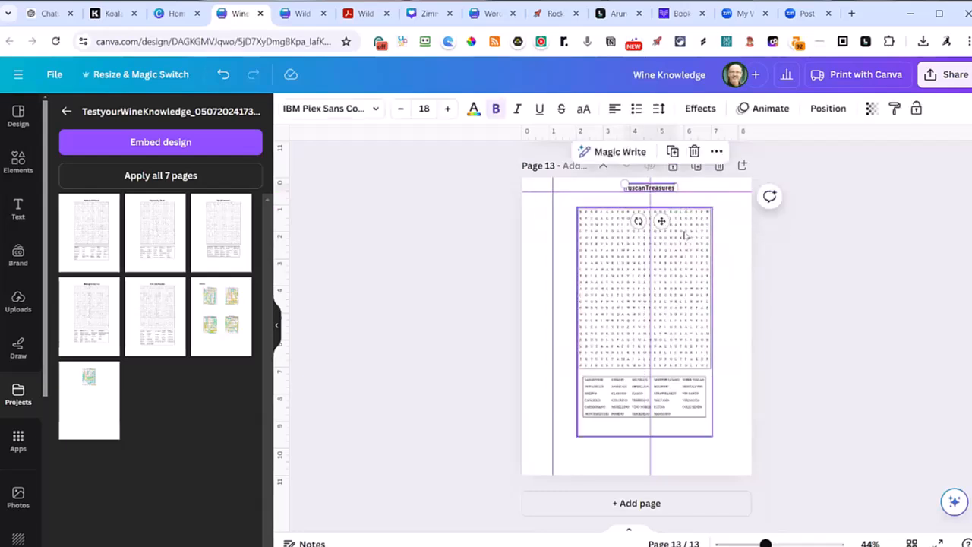
# Crop the empty strip below the Tuscan Treasures word list, then enlarge the image below the horizontal guide and centre it on the vertical guide.
pyautogui.click(627, 307)
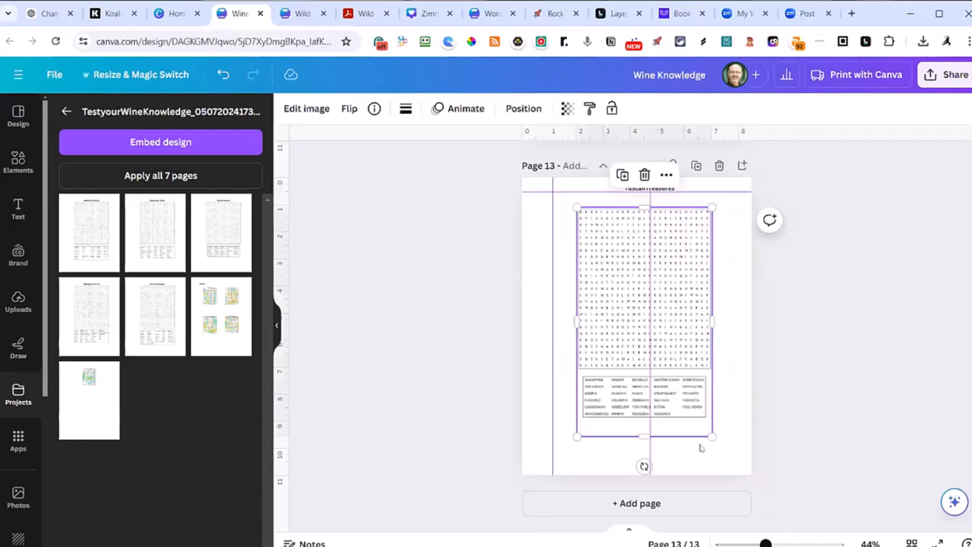
pyautogui.doubleClick(655, 298)
pyautogui.click(217, 532)
pyautogui.moveTo(613, 268); pyautogui.dragTo(661, 307)
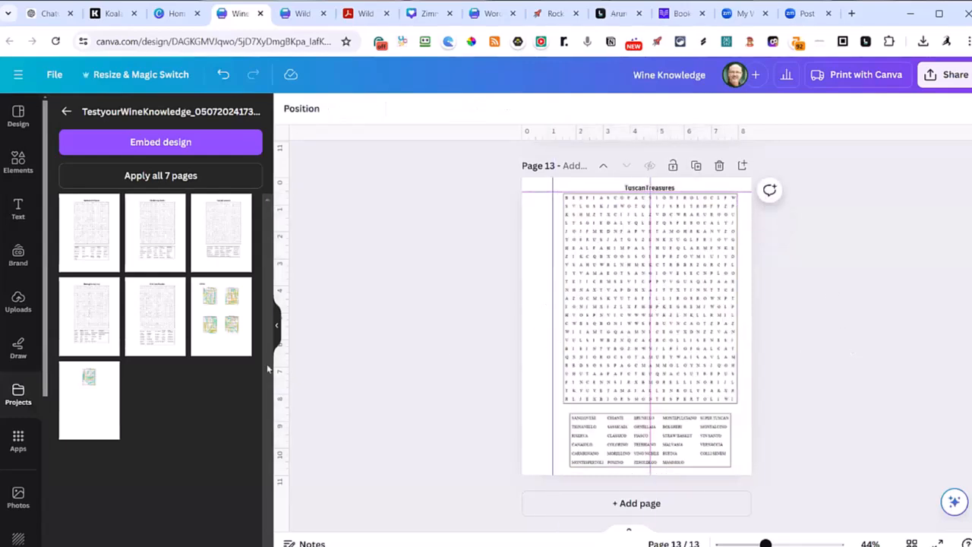
# Add two blank pages and place the Riesling Rendezvous puzzle on page 15, with its title above the horizontal guide.
pyautogui.click(589, 501)
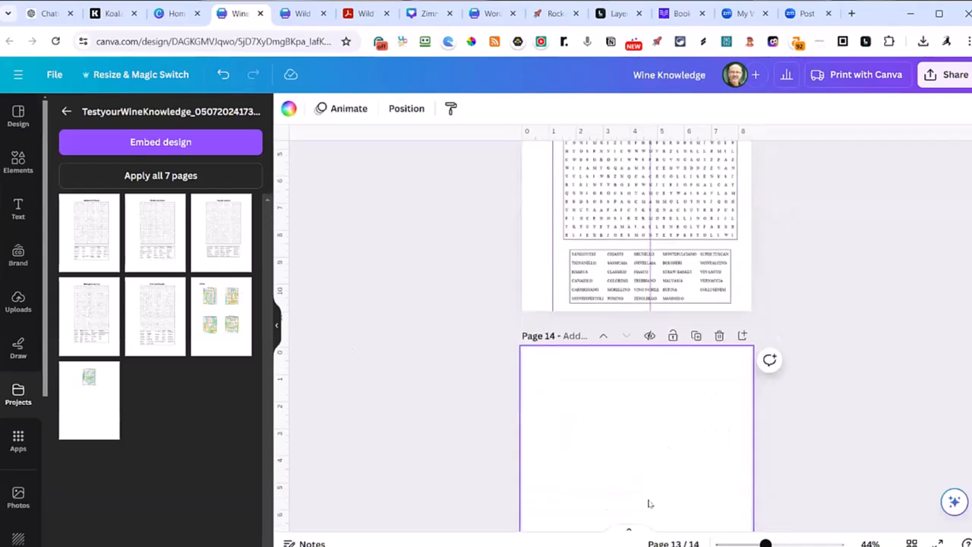
pyautogui.click(651, 506)
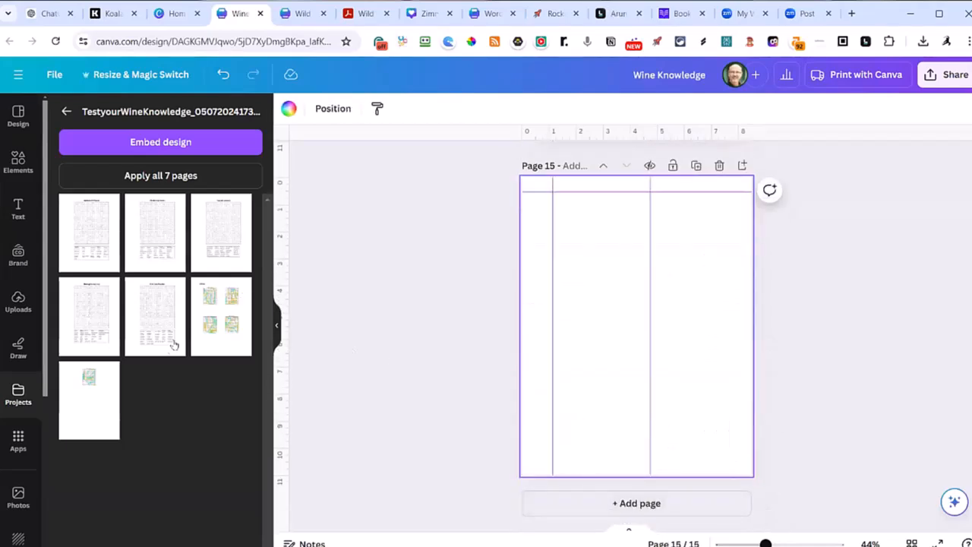
pyautogui.click(78, 326)
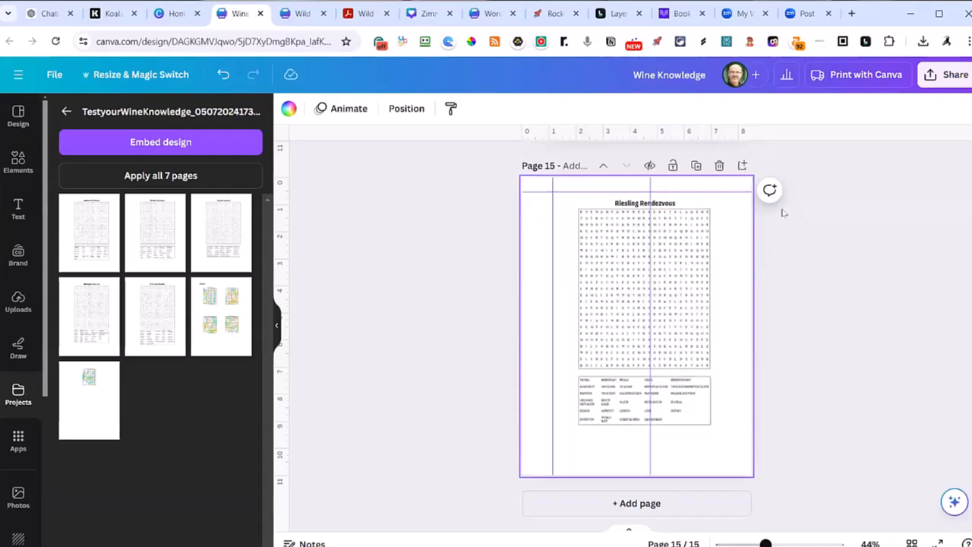
pyautogui.moveTo(672, 203); pyautogui.dragTo(676, 184)
# Move the Riesling Rendezvous puzzle image up to the horizontal guide and crop the empty strip below its word list.
pyautogui.click(686, 297)
pyautogui.moveTo(676, 297); pyautogui.dragTo(673, 278)
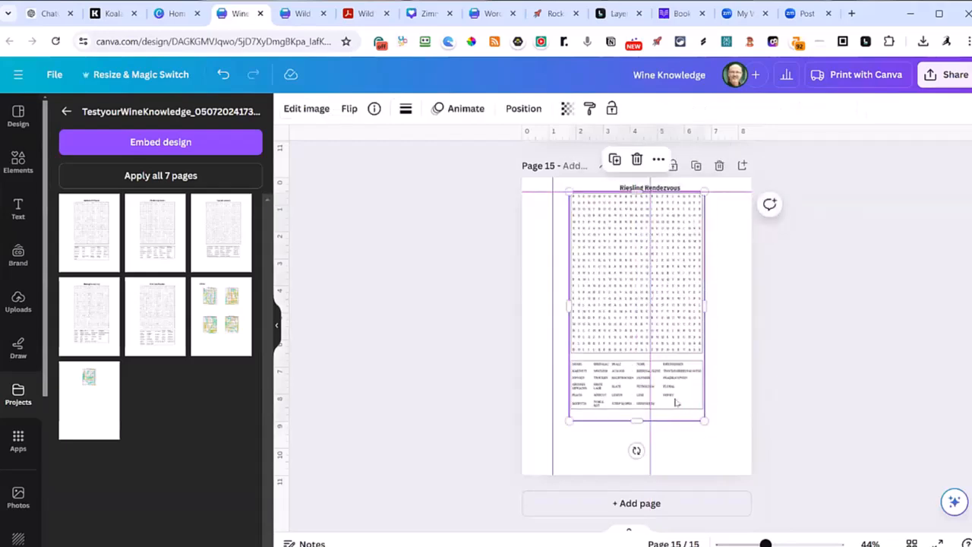
pyautogui.click(309, 107)
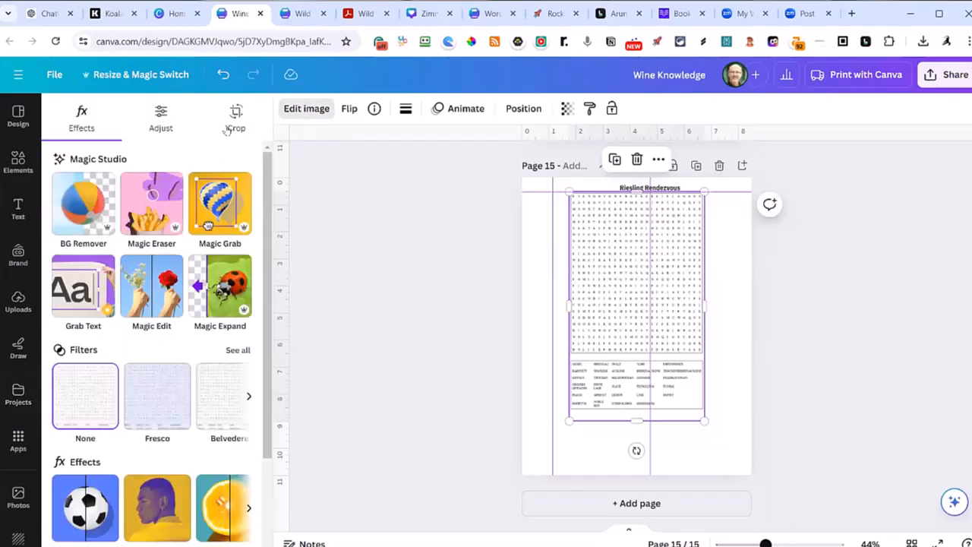
pyautogui.click(234, 120)
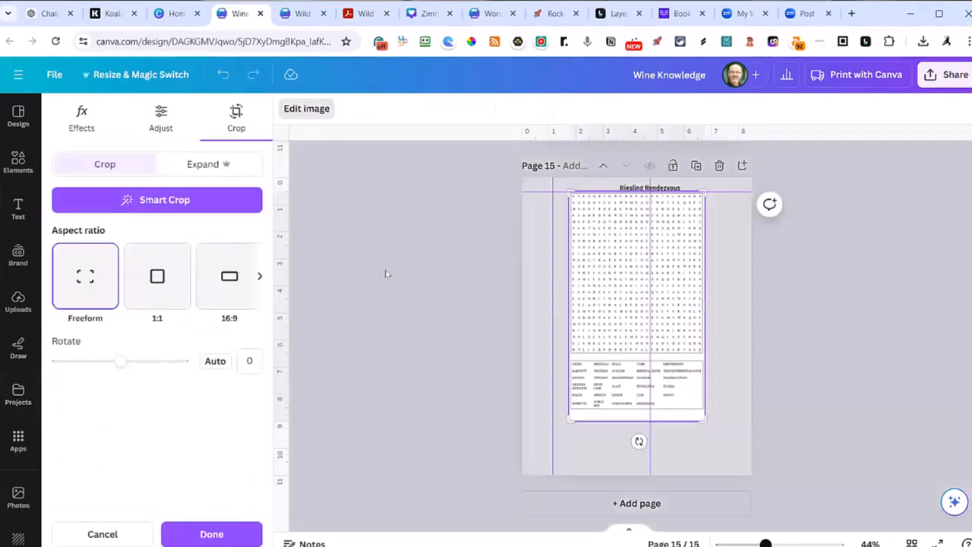
pyautogui.moveTo(703, 419); pyautogui.dragTo(703, 410)
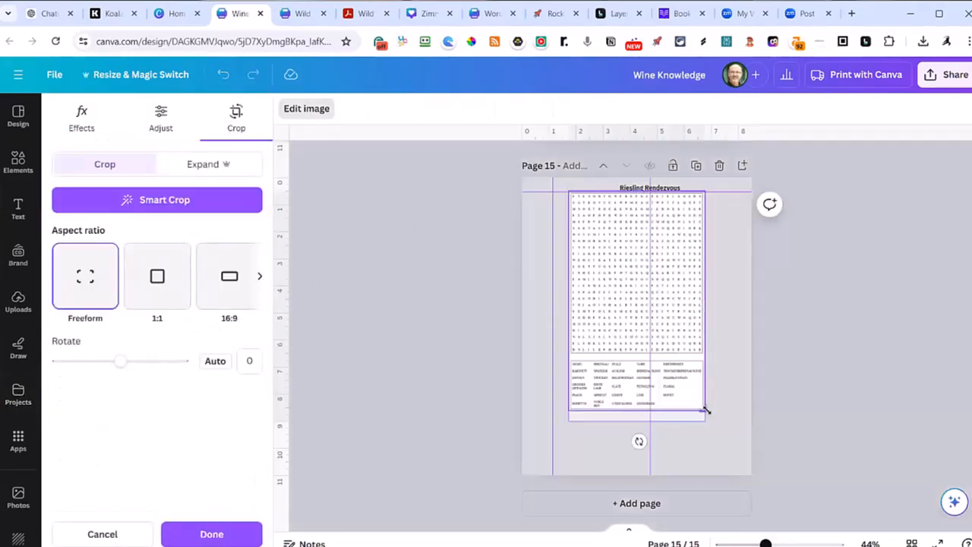
# Enlarge the Riesling Rendezvous puzzle image to nearly the page's lower edge and centre it on the vertical guide.
pyautogui.moveTo(630, 320)
pyautogui.mouseDown()
pyautogui.moveTo(643, 312)
pyautogui.moveTo(641, 325)
pyautogui.mouseUp()
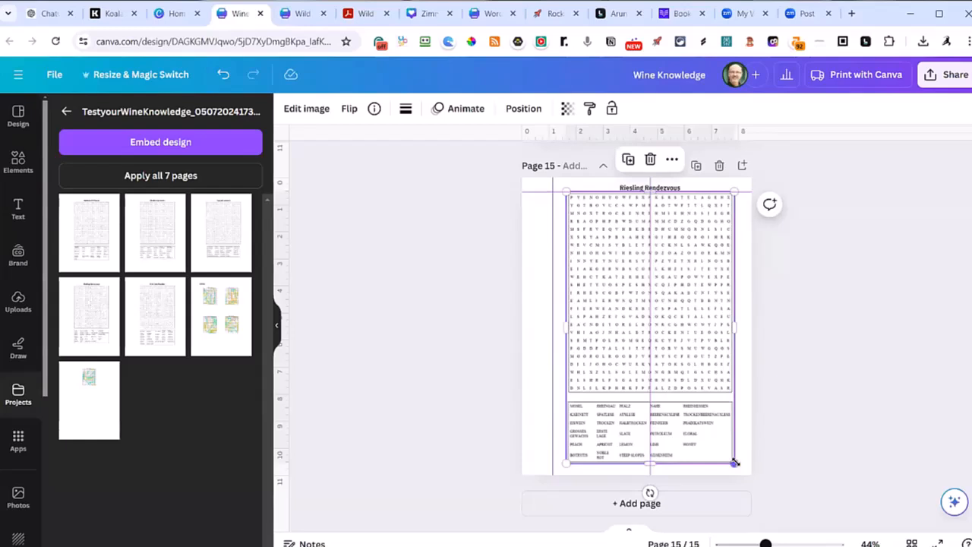
pyautogui.moveTo(735, 463); pyautogui.dragTo(742, 474)
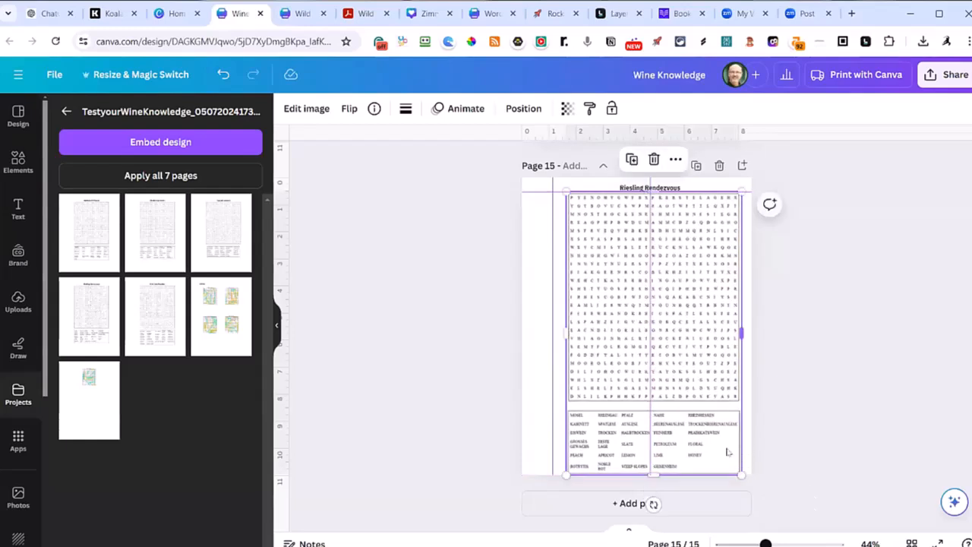
pyautogui.moveTo(667, 354); pyautogui.dragTo(659, 354)
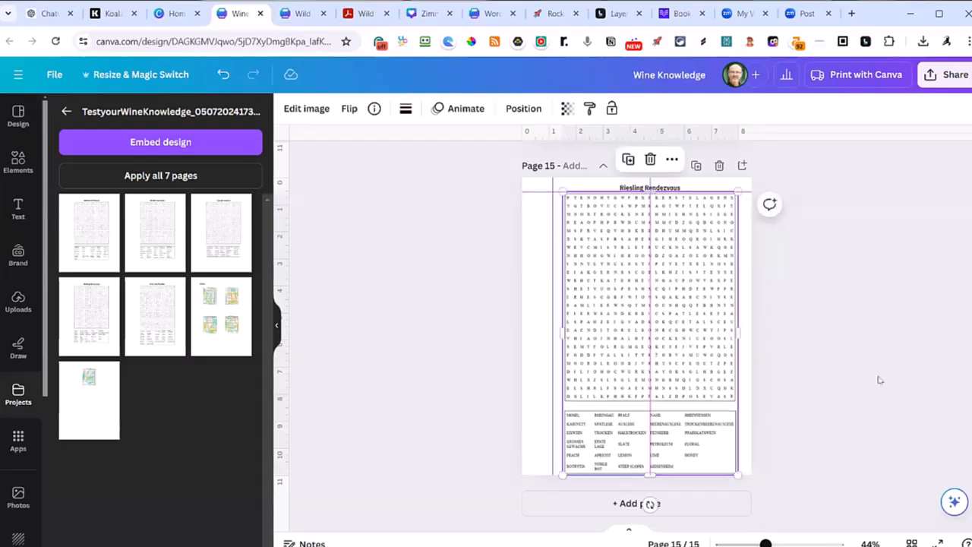
pyautogui.moveTo(737, 475); pyautogui.dragTo(734, 470)
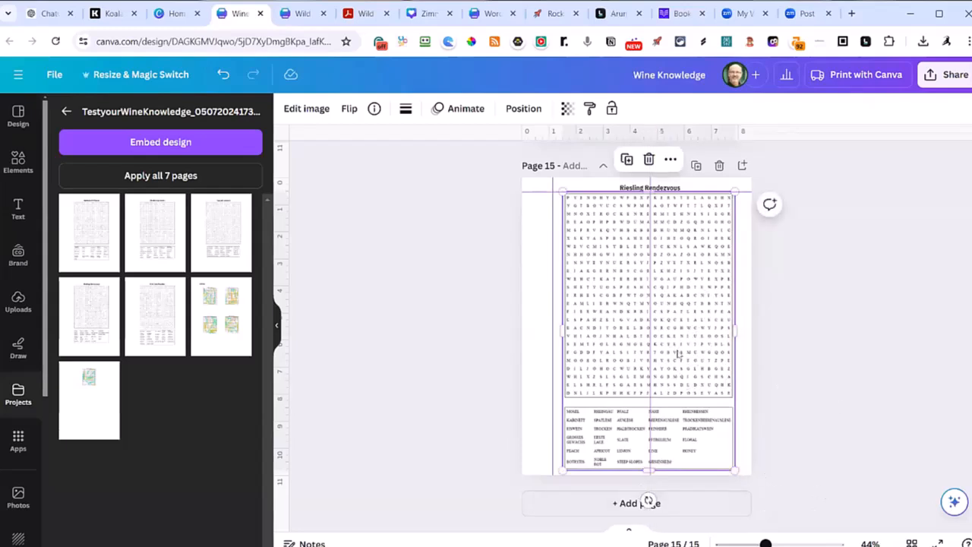
pyautogui.click(856, 330)
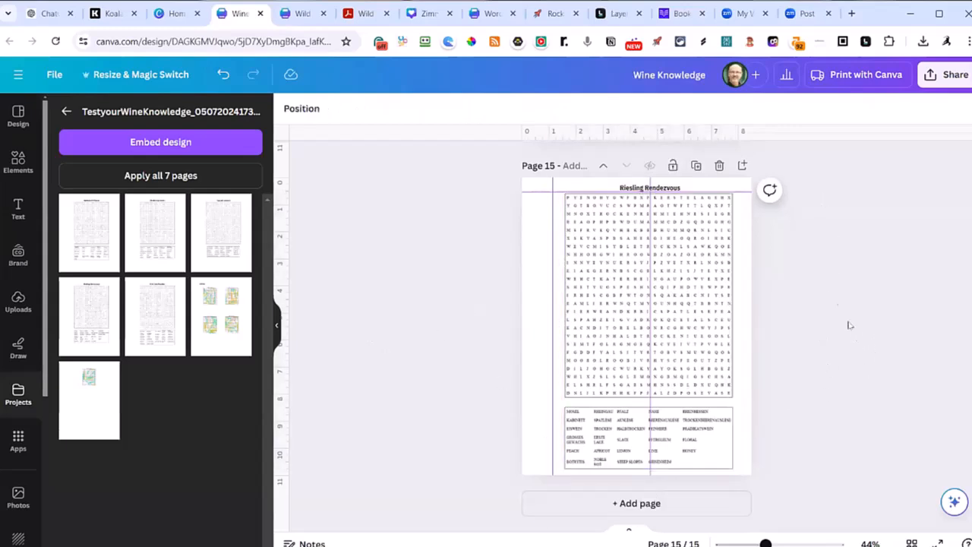
# Add two blank pages and lay out the Pinot Noir Paradise puzzle on page 17, title above the horizontal guide and enlarged image centred below it.
pyautogui.click(682, 503)
pyautogui.click(678, 503)
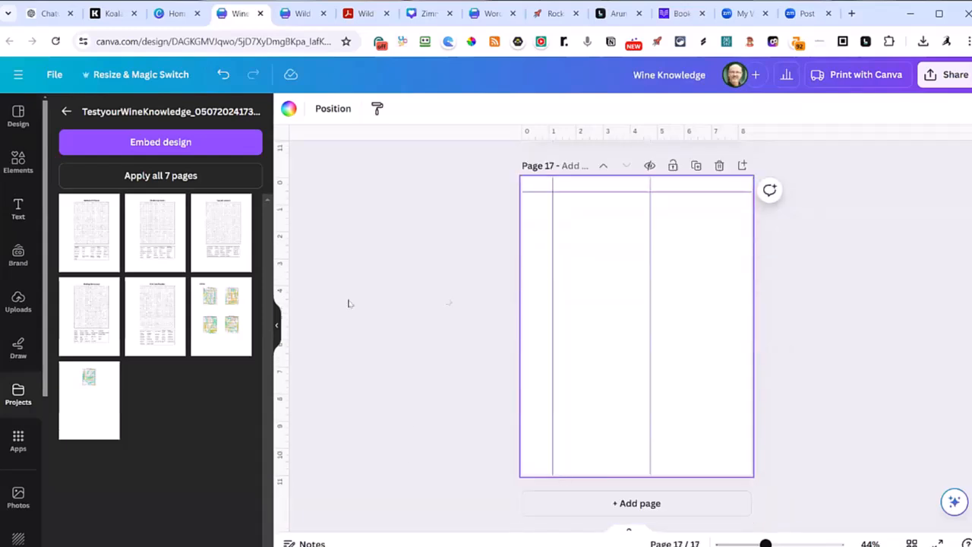
pyautogui.hotkey('ctrl', 'v')
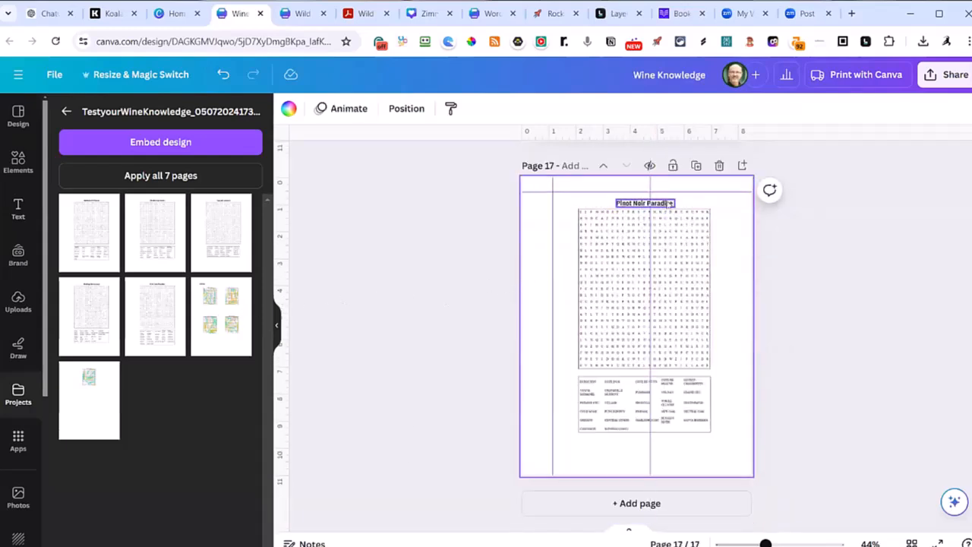
pyautogui.click(432, 421)
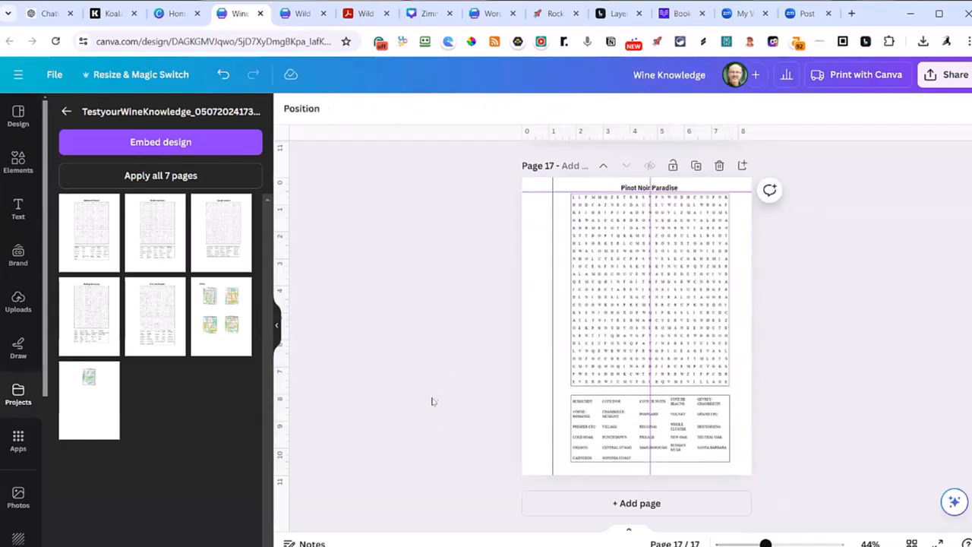
# Add blank pages and place the four-puzzle Solutions page on page 19 and the remaining single solution on page 20.
pyautogui.click(669, 512)
pyautogui.click(659, 504)
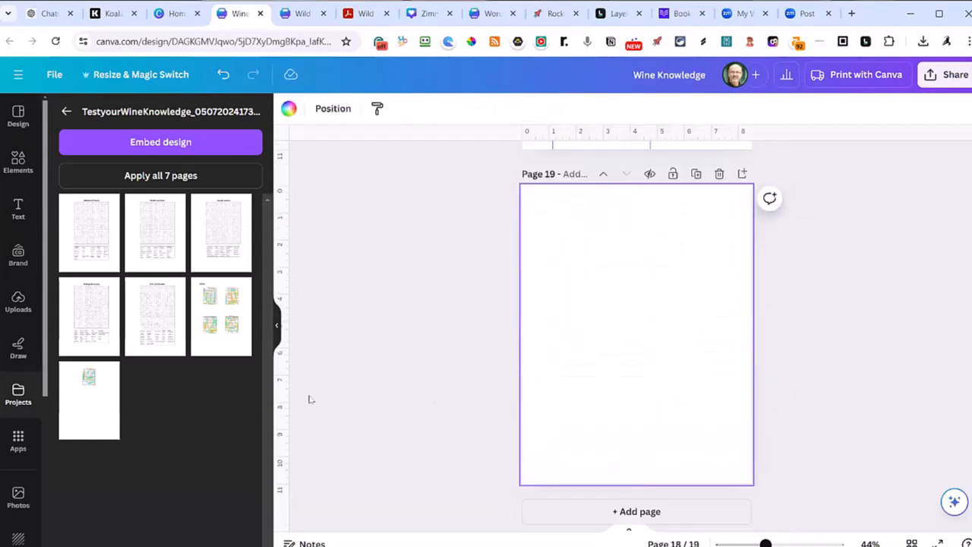
pyautogui.click(221, 305)
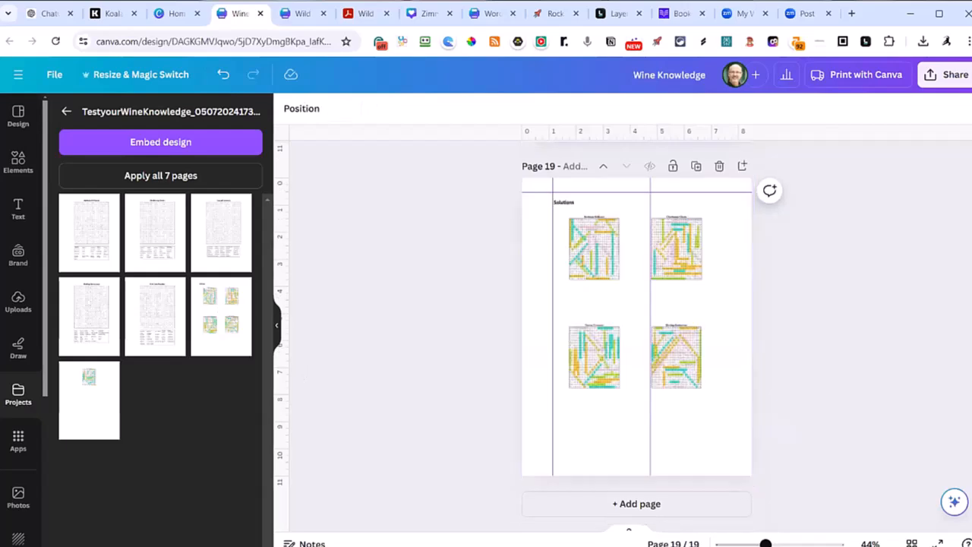
pyautogui.click(711, 500)
pyautogui.click(82, 385)
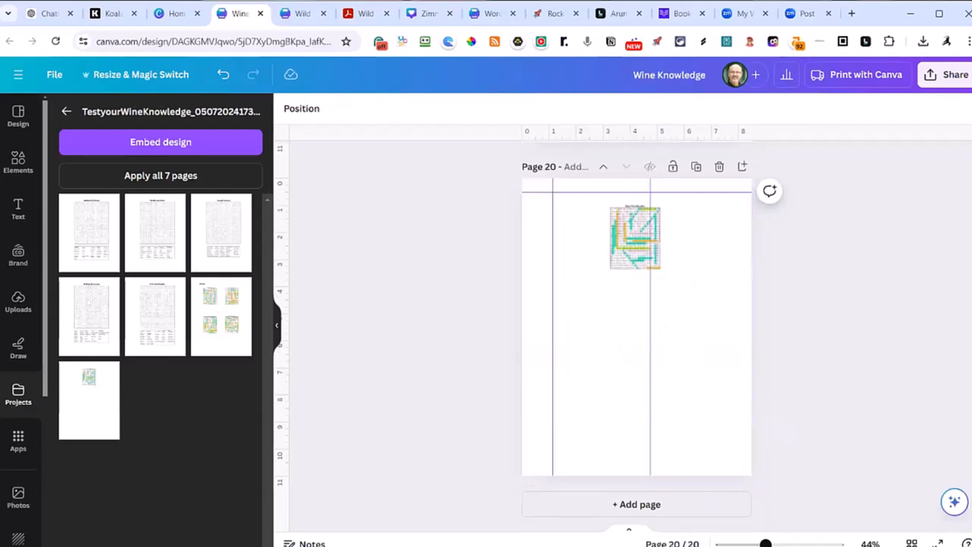
# Add page 21 and insert a heading reading "Sponsored By:" on it.
pyautogui.click(627, 509)
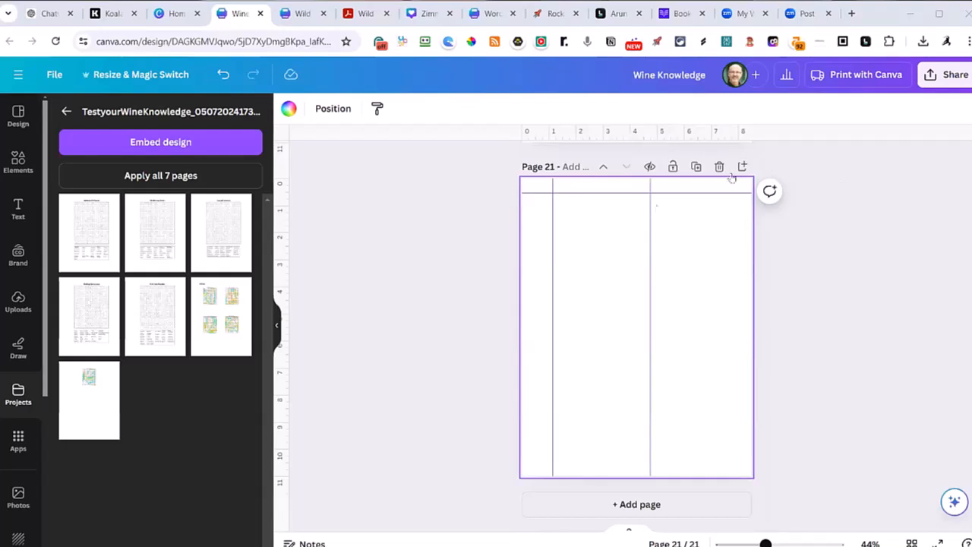
pyautogui.click(18, 209)
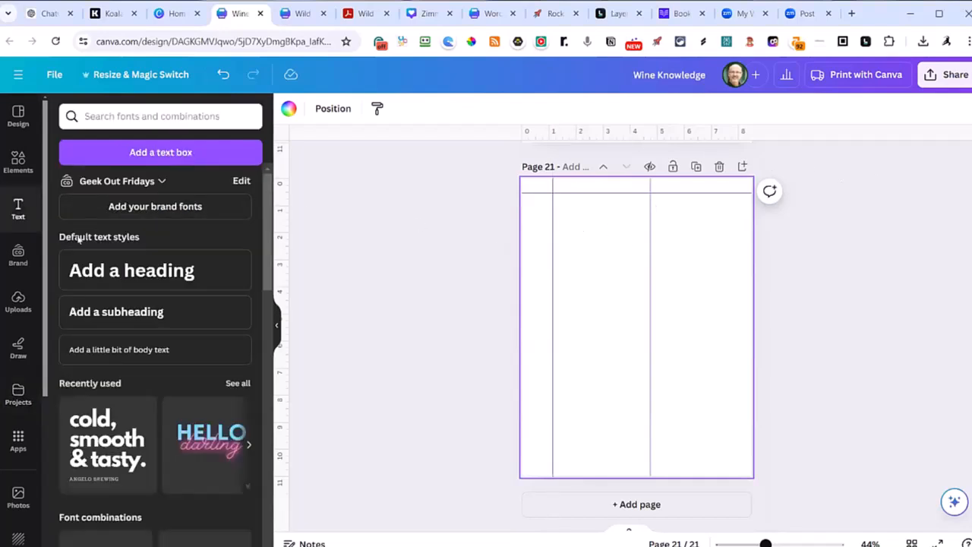
pyautogui.click(146, 274)
pyautogui.write('Spond')
pyautogui.press('BackSpace')
pyautogui.write('sord')
pyautogui.press('BackSpace')
pyautogui.write('ed B')
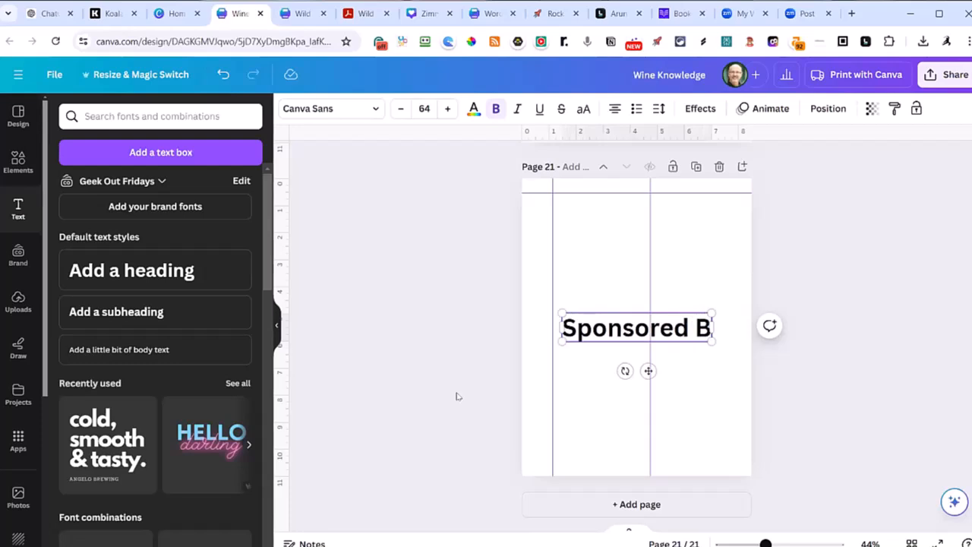
pyautogui.write('y:')
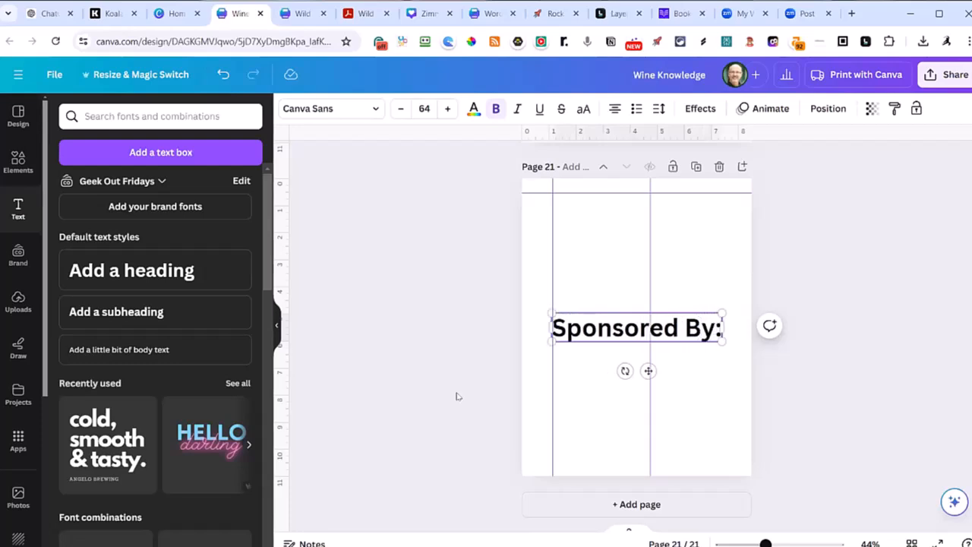
pyautogui.click(168, 314)
pyautogui.write('om')
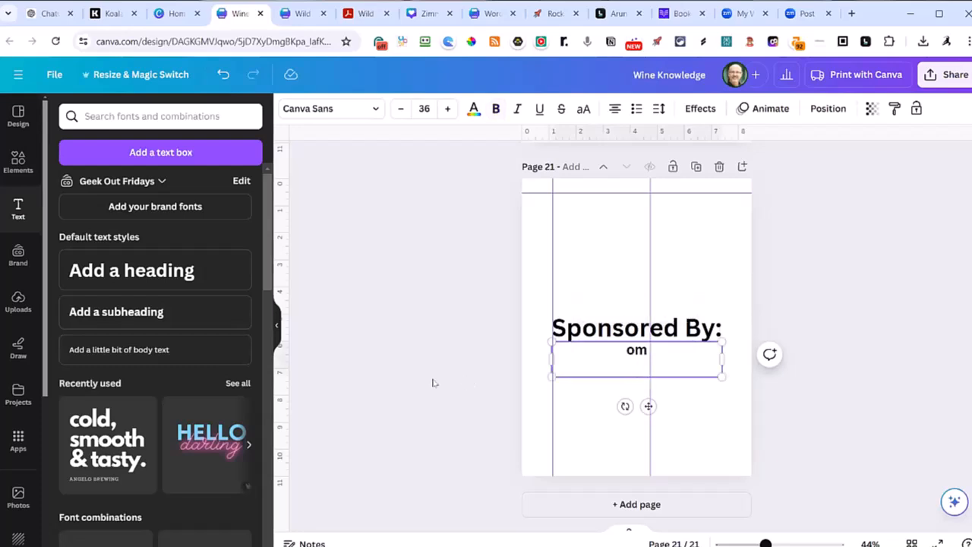
pyautogui.press('BackSpace')
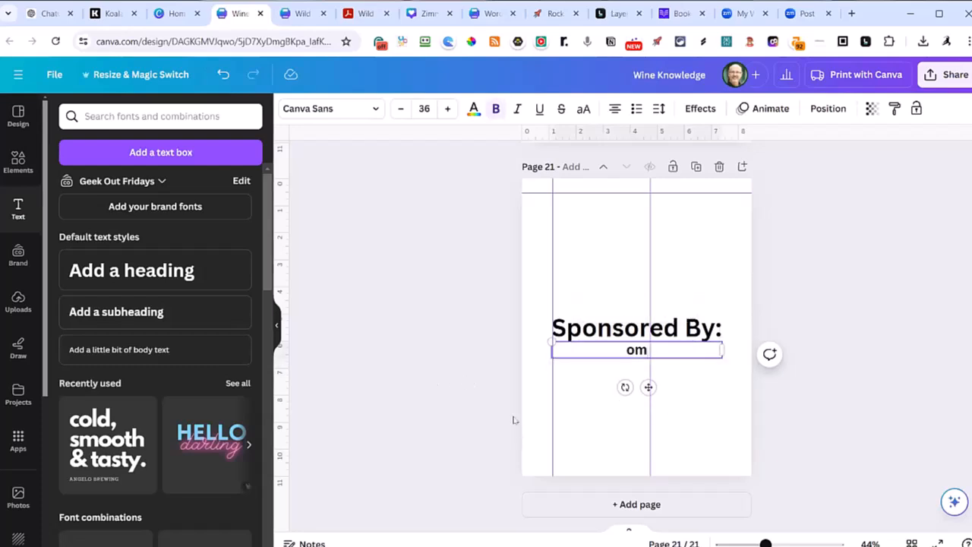
pyautogui.moveTo(641, 356); pyautogui.dragTo(641, 385)
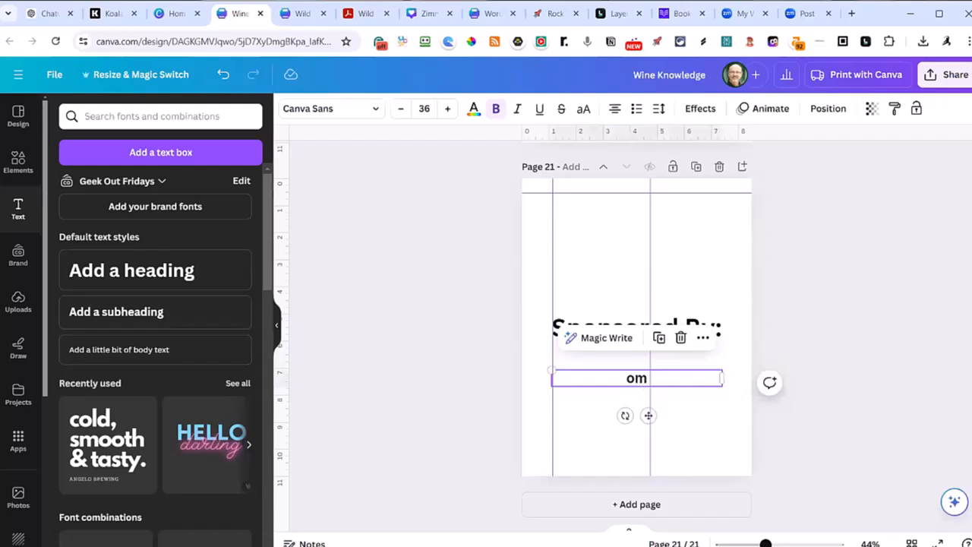
pyautogui.write('https://personalizedwineboxes.com')
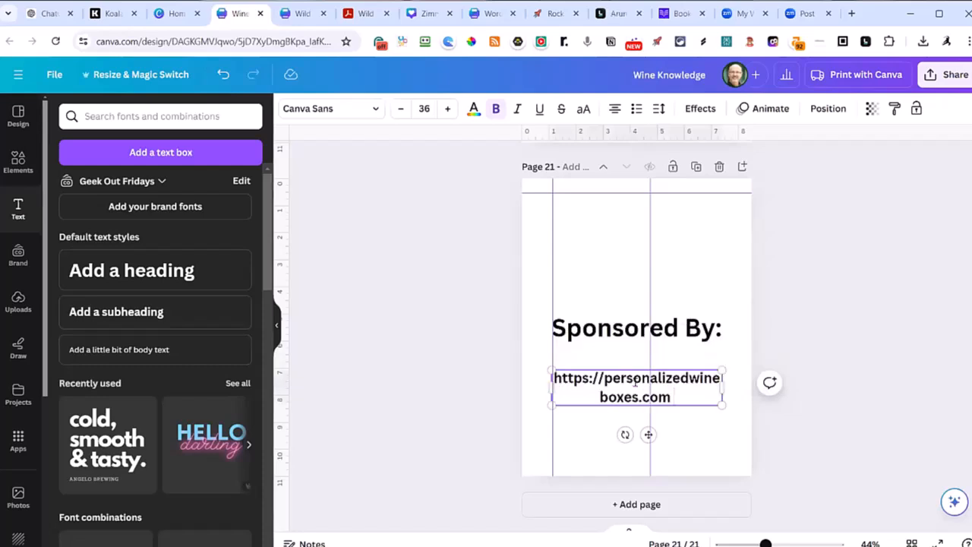
# Move the heading just below the horizontal guide with the web address beneath it, and set the address's font size to 28.
pyautogui.moveTo(632, 327); pyautogui.dragTo(633, 206)
pyautogui.moveTo(632, 382); pyautogui.dragTo(640, 278)
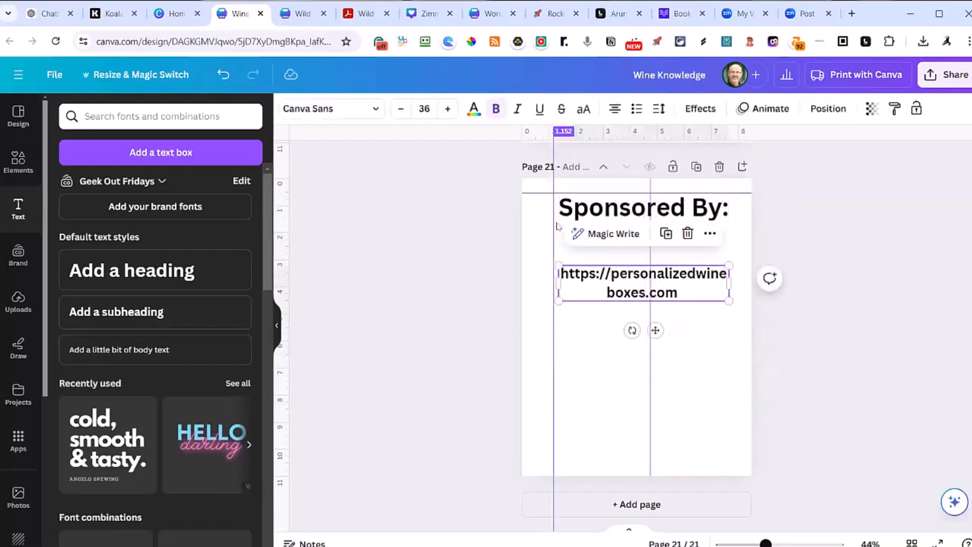
pyautogui.click(425, 109)
pyautogui.click(433, 222)
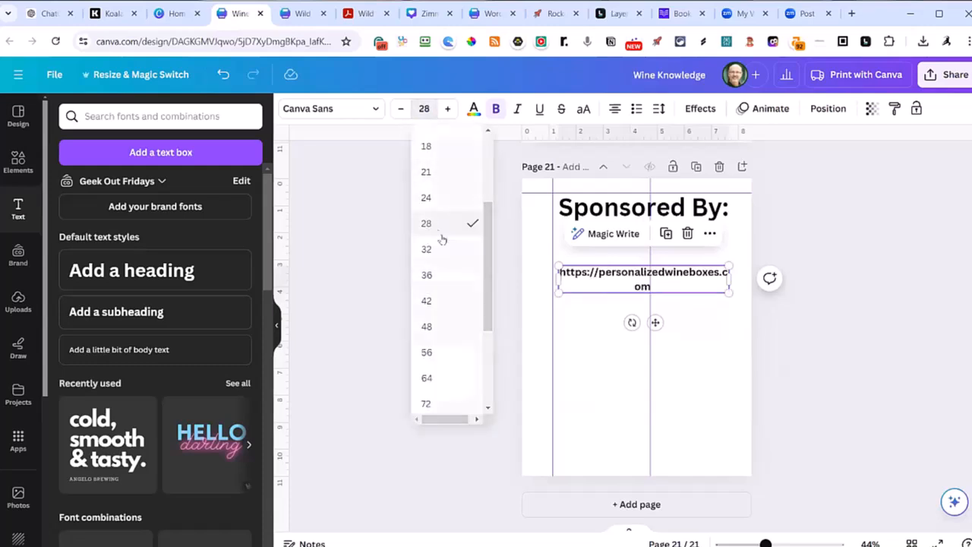
pyautogui.moveTo(600, 272); pyautogui.dragTo(557, 275)
pyautogui.press('BackSpace')
pyautogui.press('Delete')
pyautogui.write('P')
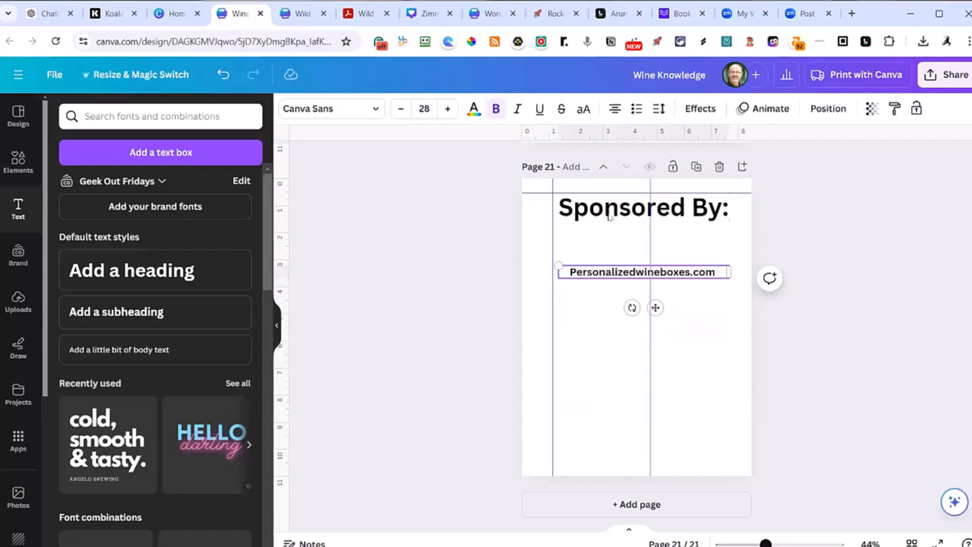
pyautogui.write('W')
pyautogui.press('Delete')
pyautogui.press('Right')
pyautogui.press('Right')
pyautogui.press('Right')
pyautogui.write('B')
pyautogui.press('Delete')
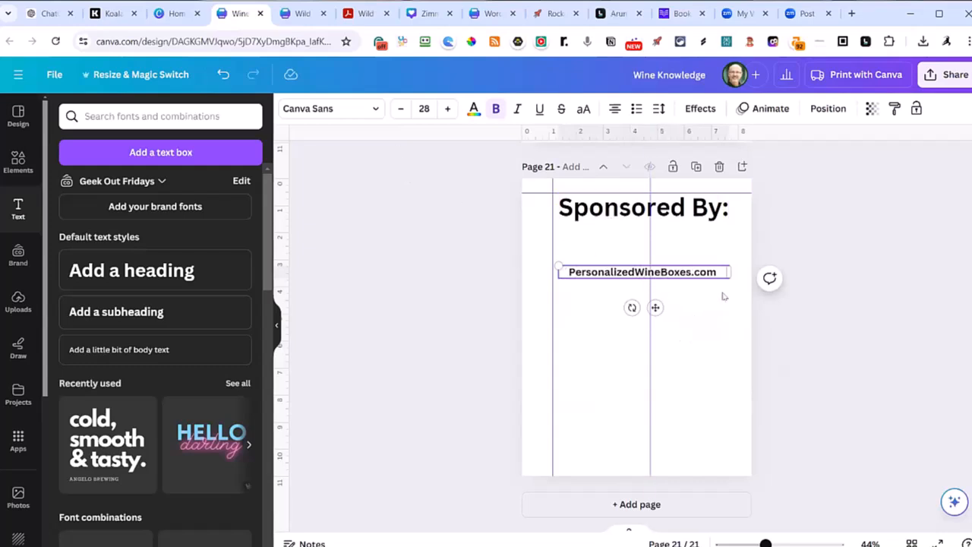
# Search the web for a QR code maker in a new browser tab and open the Free QR code generator site.
pyautogui.click(853, 13)
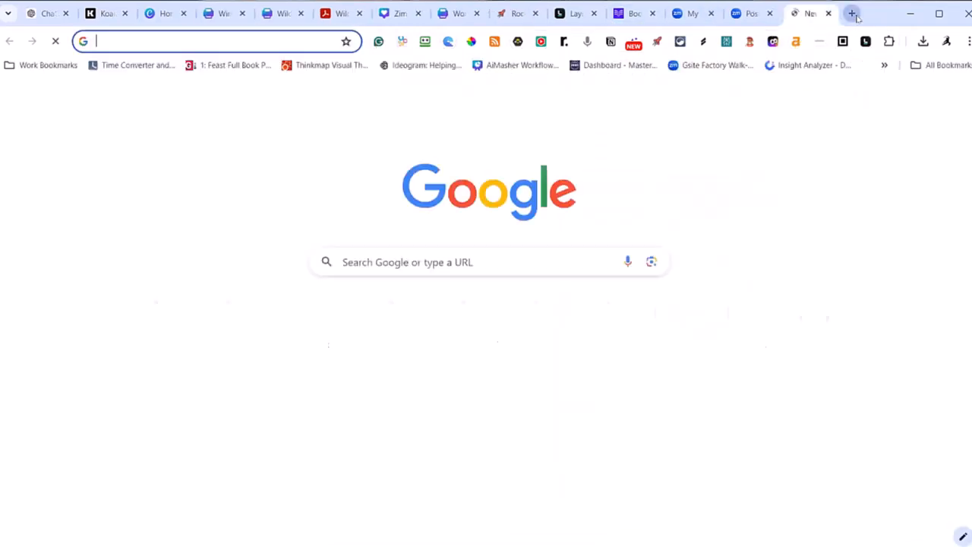
pyautogui.write('qr code maker')
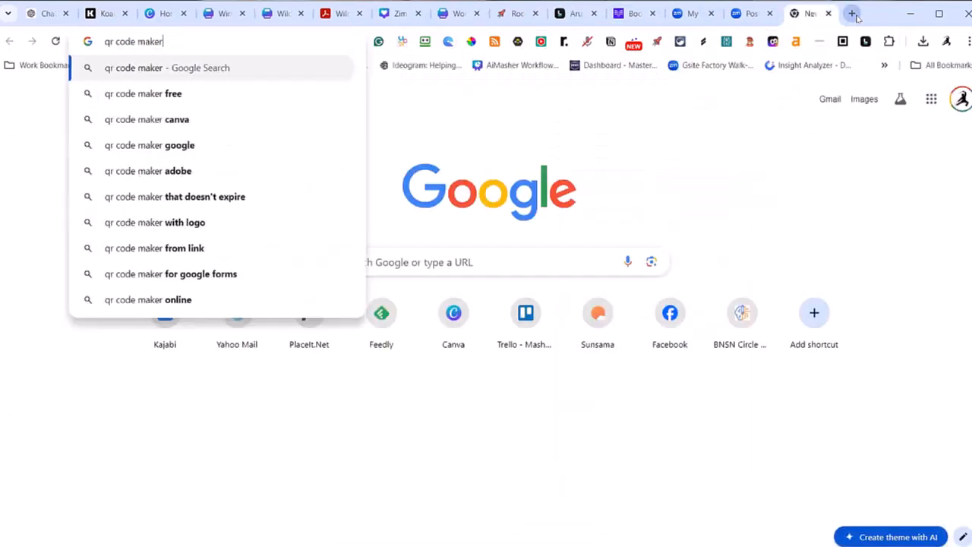
pyautogui.press('Return')
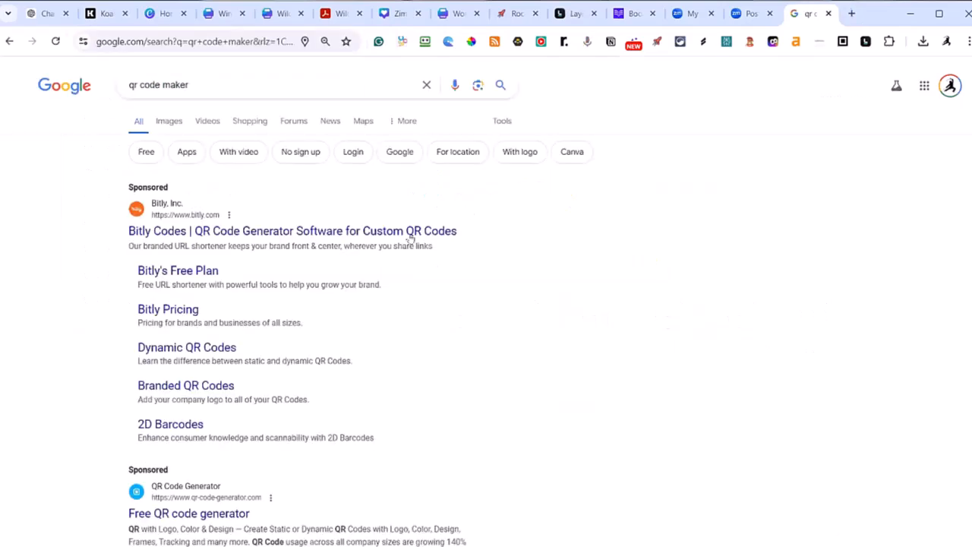
pyautogui.scroll(-2, 263, 308)
pyautogui.scroll(-2, 262, 305)
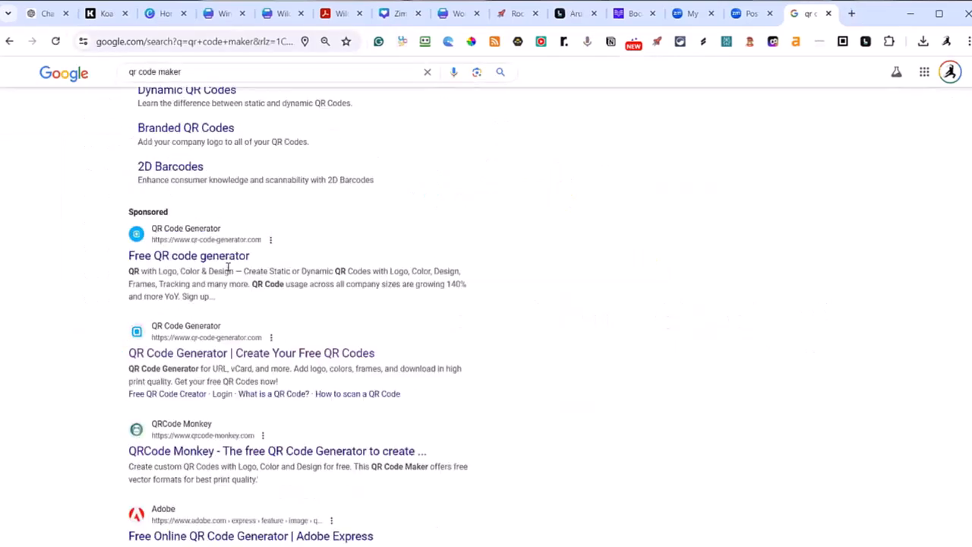
pyautogui.click(227, 258)
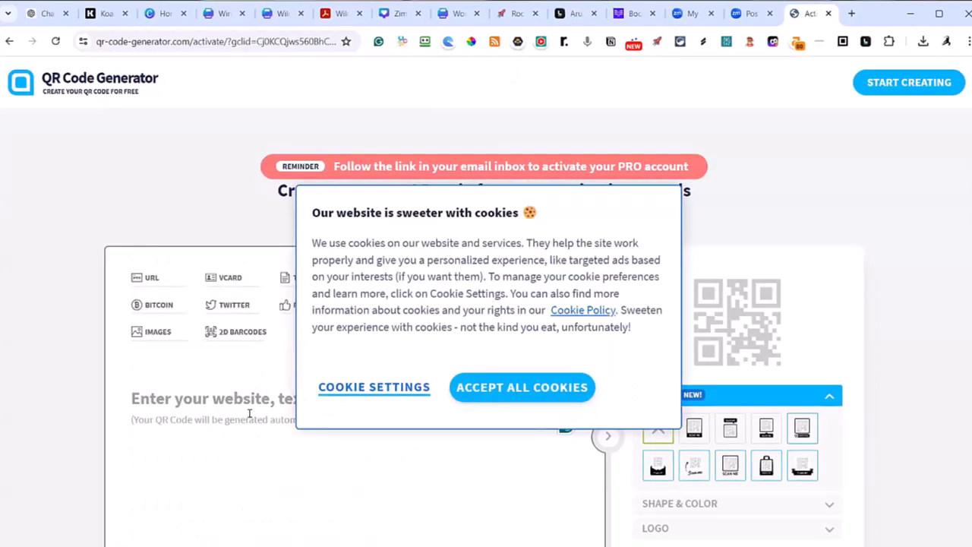
pyautogui.write('https://personalizedwineboxes.com')
pyautogui.click(491, 393)
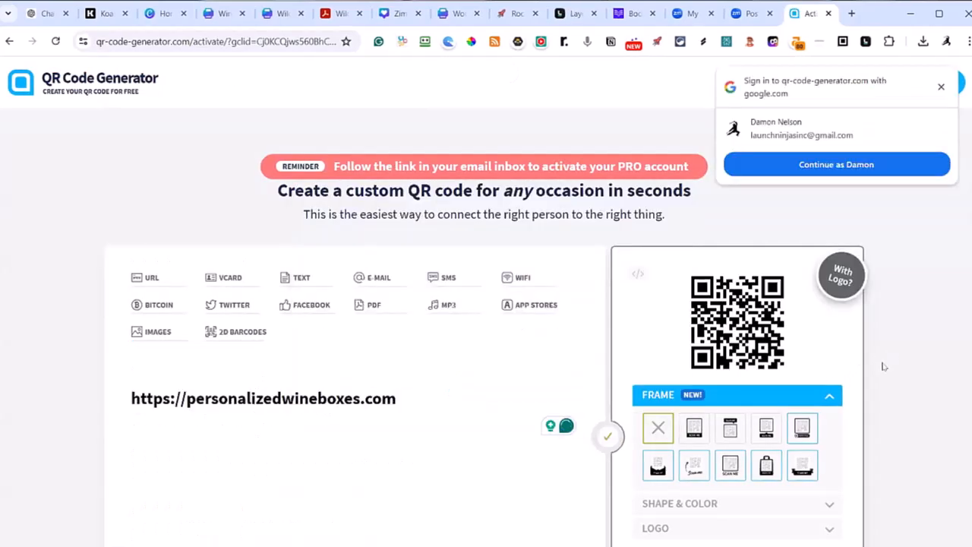
pyautogui.scroll(-1, 883, 367)
pyautogui.scroll(-1, 872, 354)
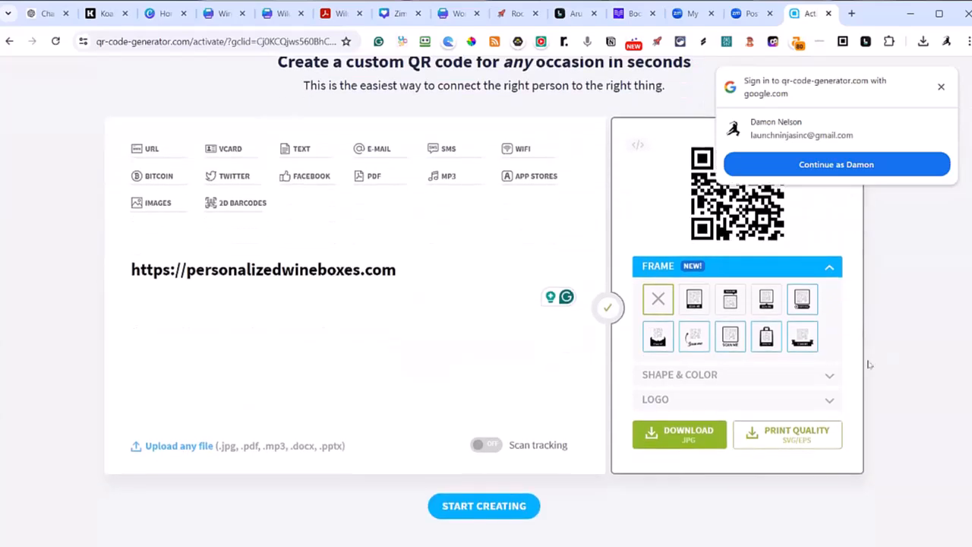
pyautogui.click(700, 436)
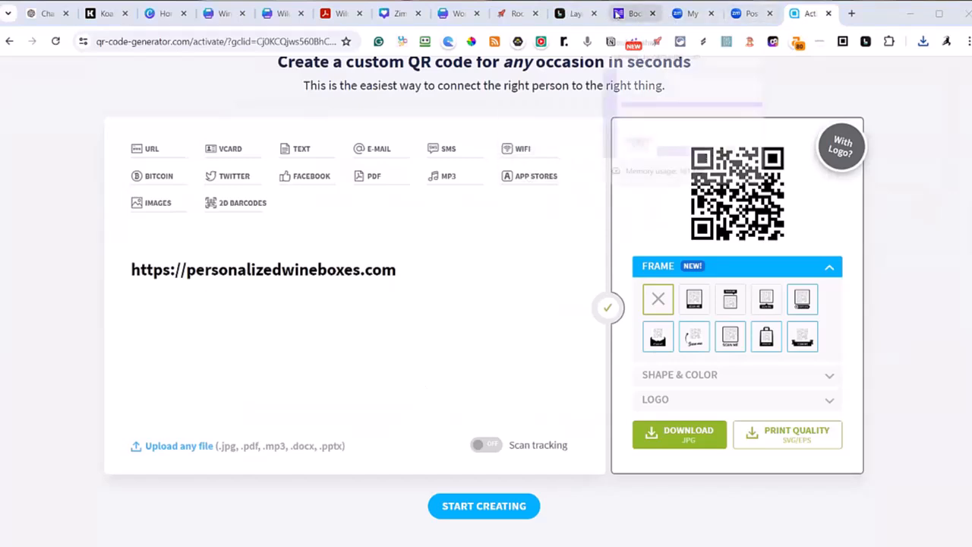
# Switch back to the Wine Knowledge design in Canva, paste the QR code on page 21 and enlarge it below the web address.
pyautogui.click(634, 13)
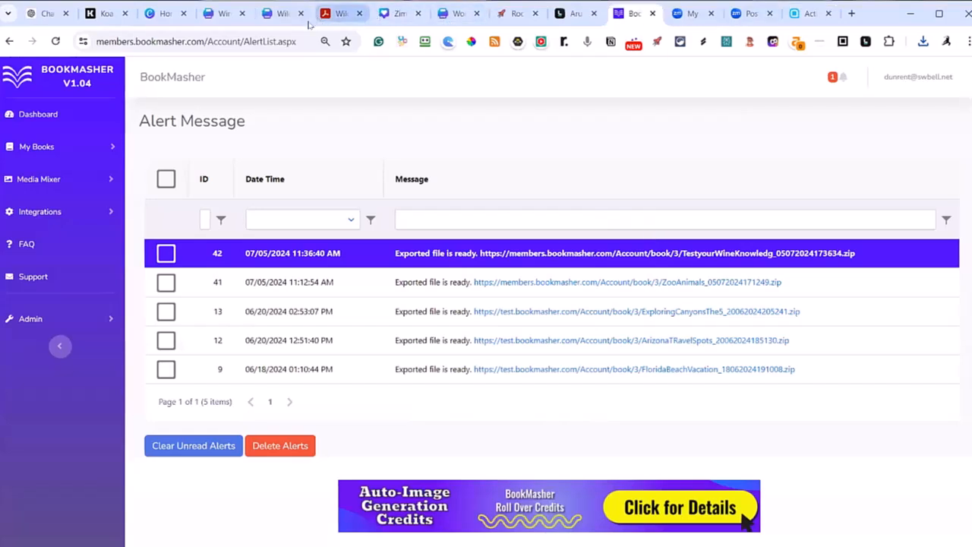
pyautogui.click(222, 13)
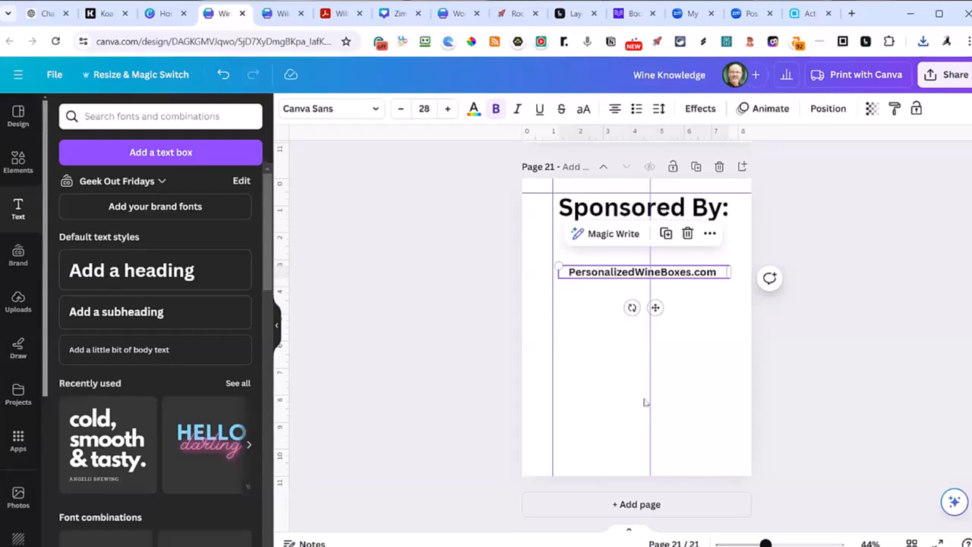
pyautogui.hotkey('ctrl', 'v')
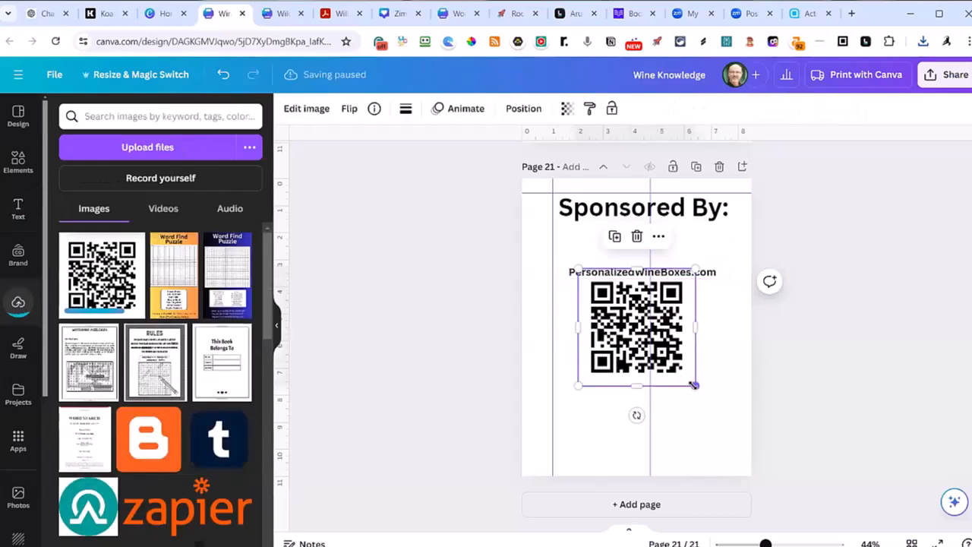
# Lower the "Sponsored By:" heading slightly and shift the QR code and web address rightward on the page, centring the address on the vertical guide.
pyautogui.click(698, 210)
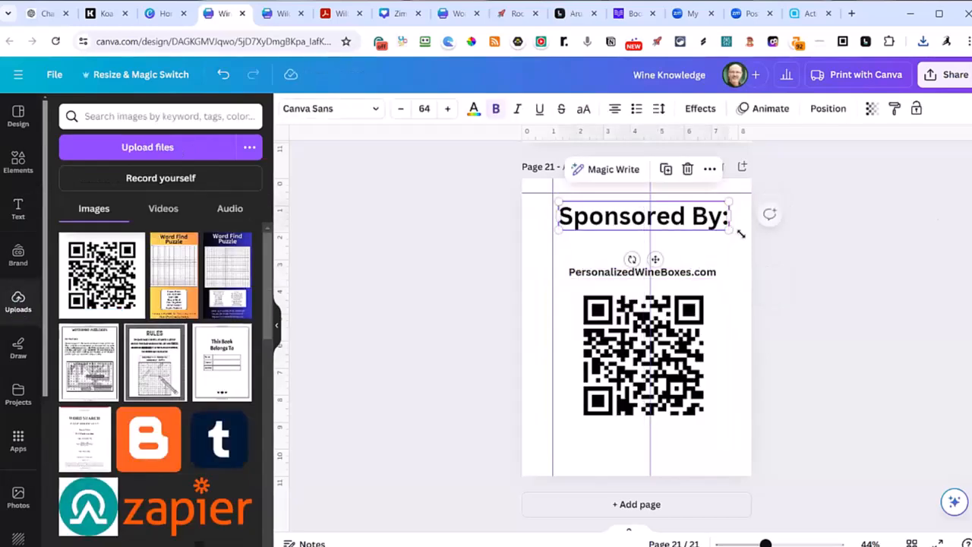
pyautogui.click(665, 363)
pyautogui.moveTo(665, 364); pyautogui.dragTo(685, 364)
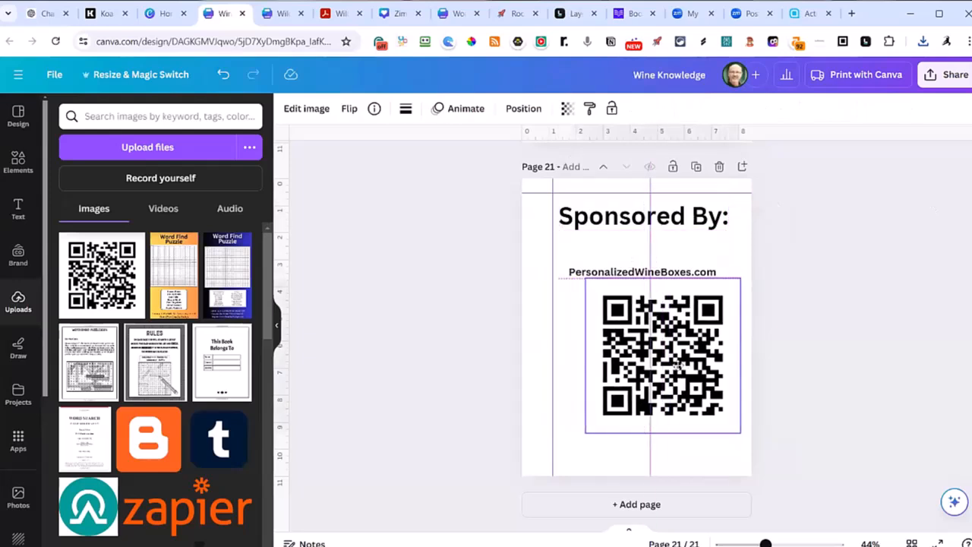
pyautogui.click(770, 291)
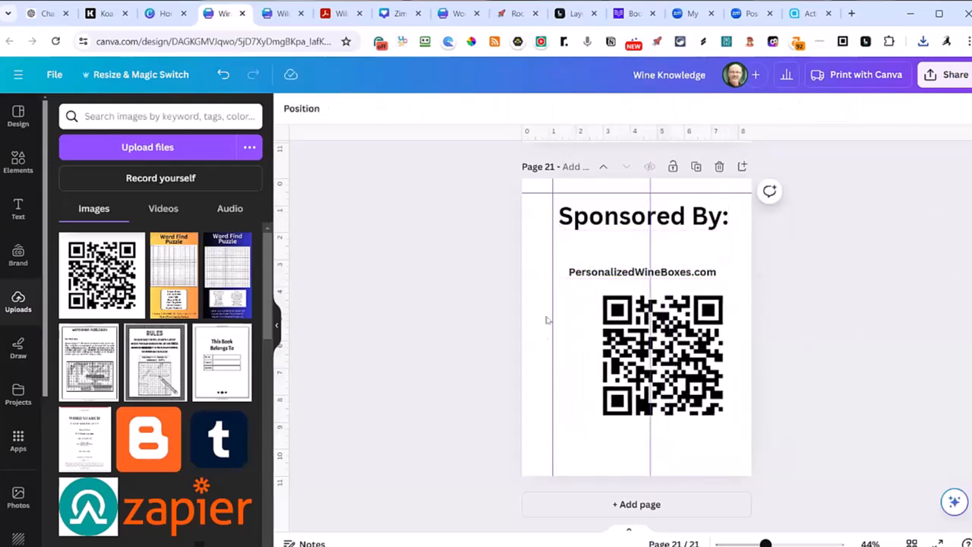
pyautogui.moveTo(632, 276); pyautogui.dragTo(637, 274)
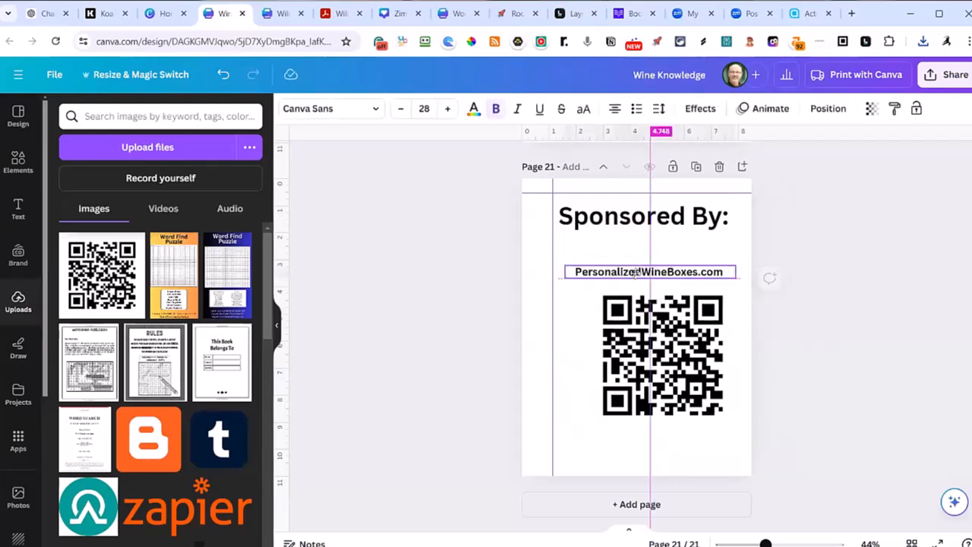
pyautogui.click(641, 219)
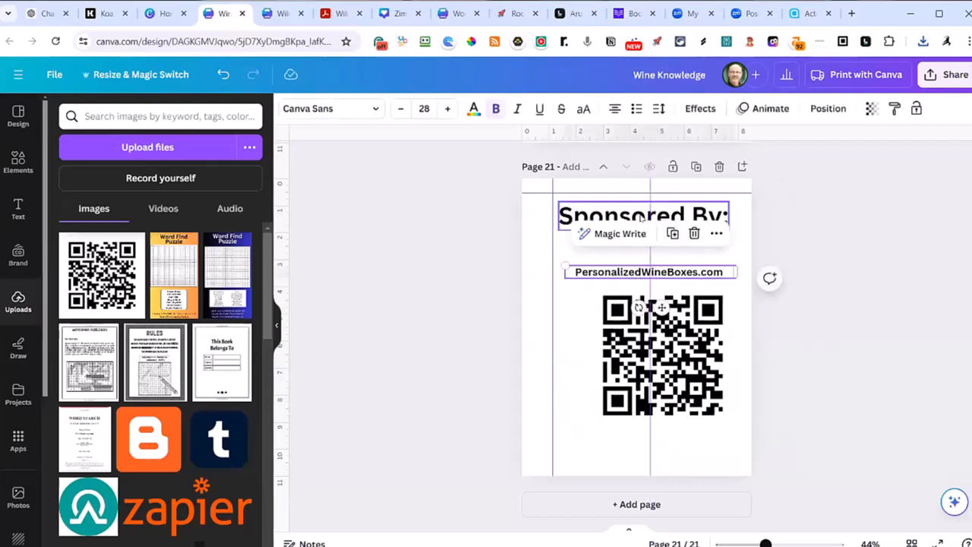
pyautogui.click(840, 283)
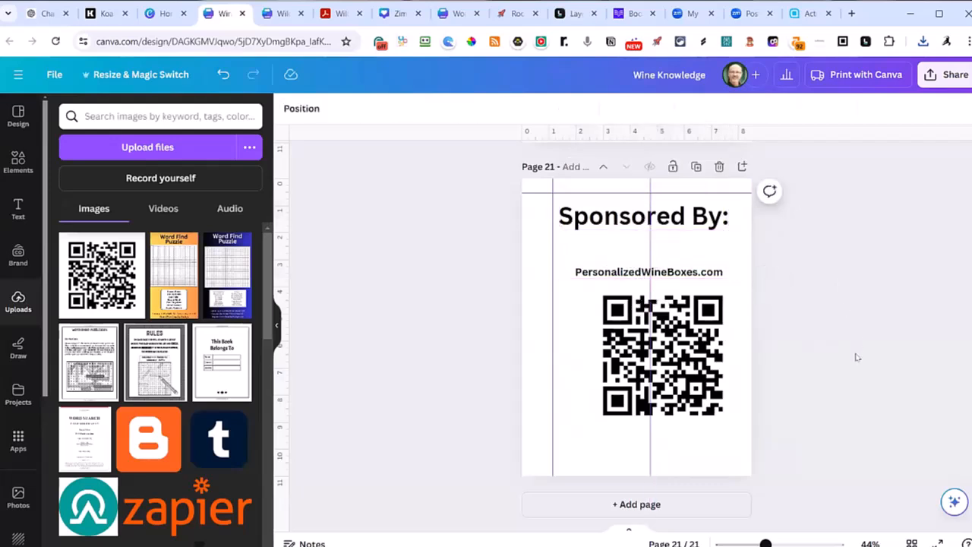
# Open the design's download settings and choose PDF Print as the file type.
pyautogui.scroll(6, 837, 440)
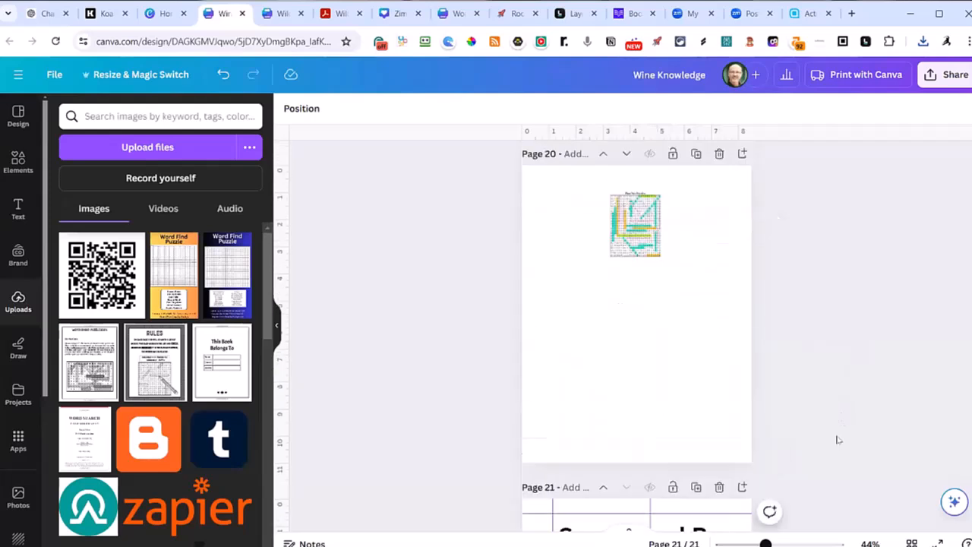
pyautogui.click(944, 75)
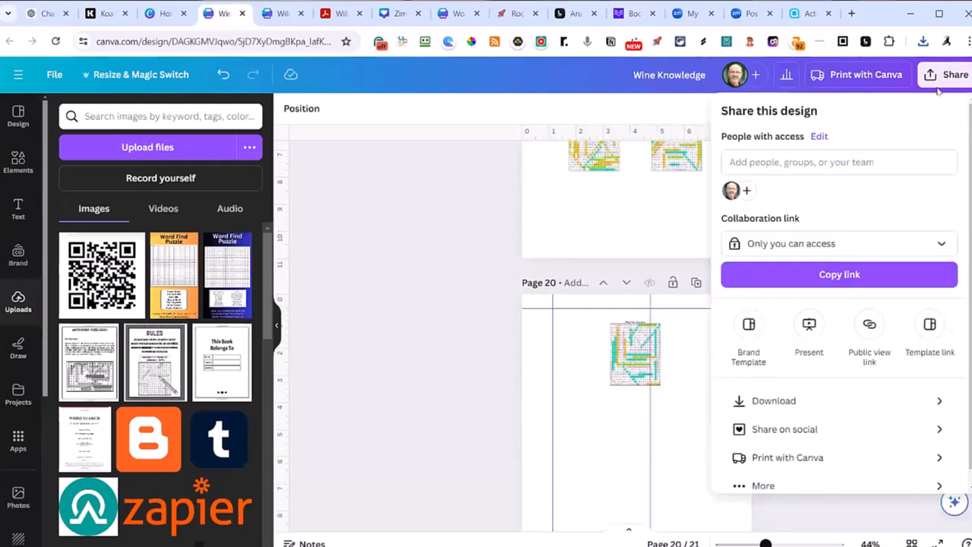
pyautogui.scroll(-1, 789, 353)
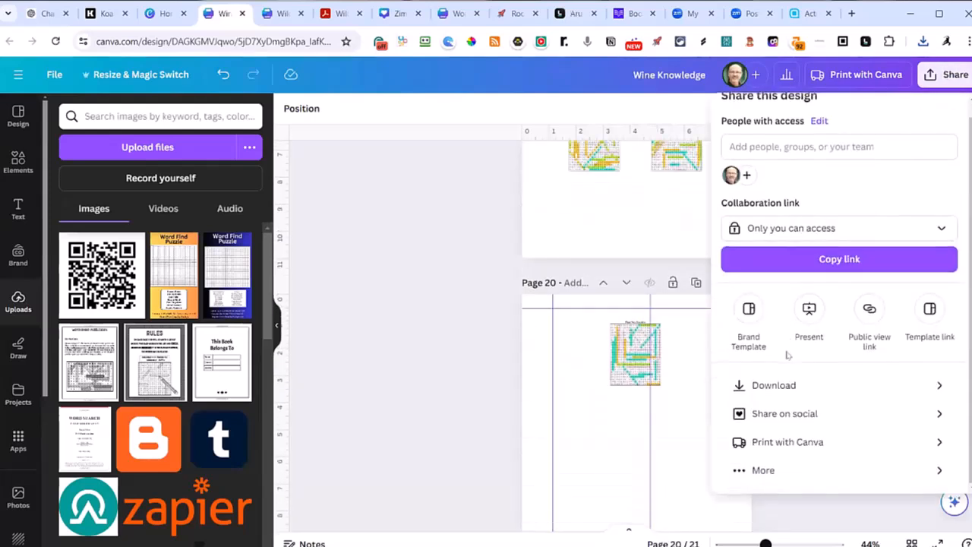
pyautogui.click(765, 470)
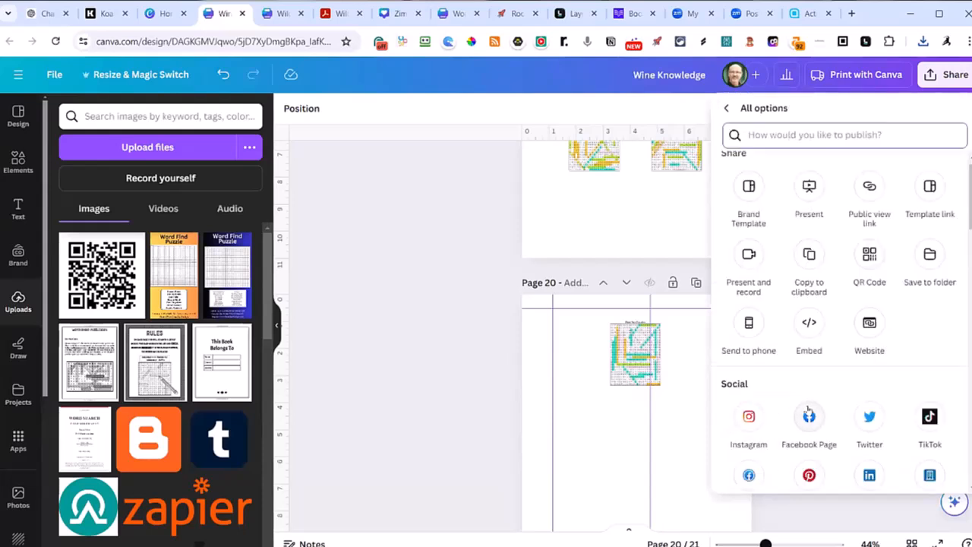
pyautogui.click(726, 108)
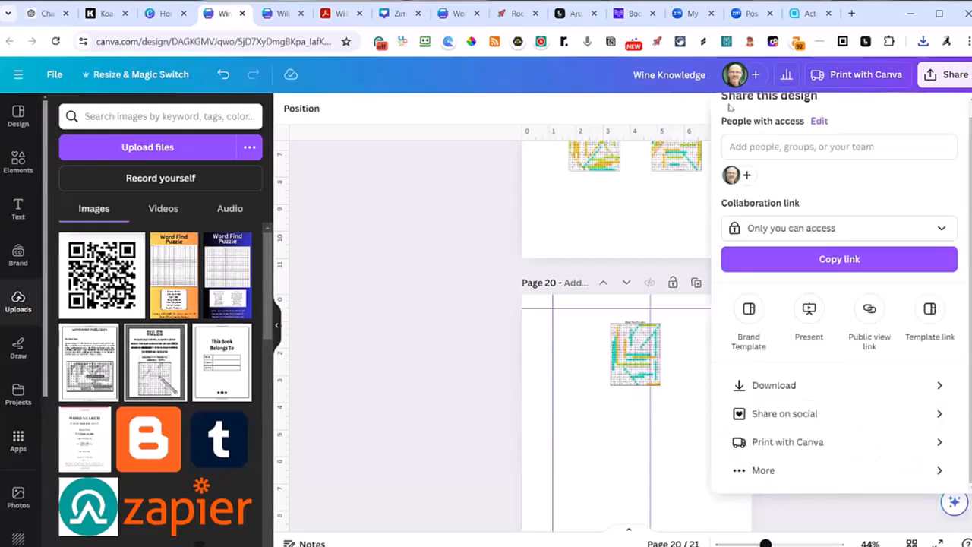
pyautogui.click(782, 385)
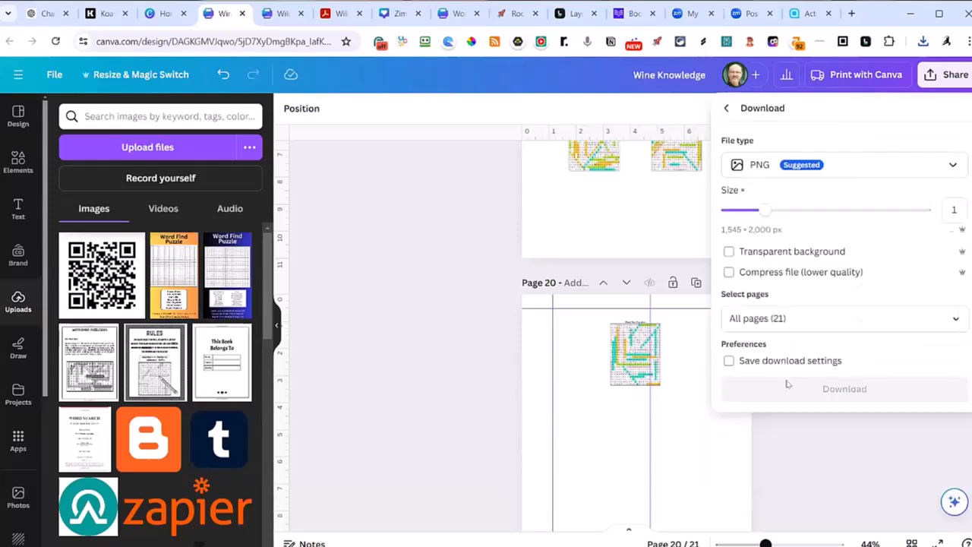
pyautogui.click(776, 166)
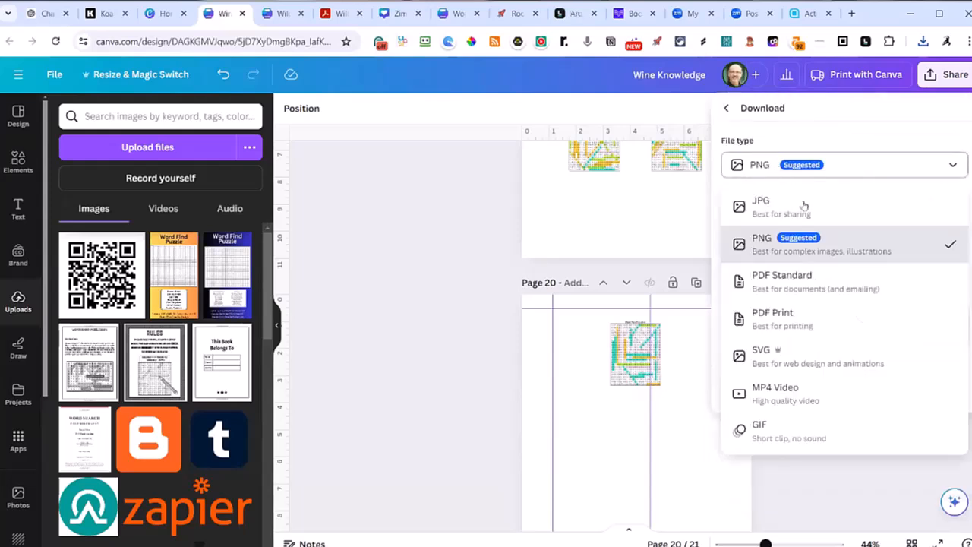
pyautogui.click(796, 316)
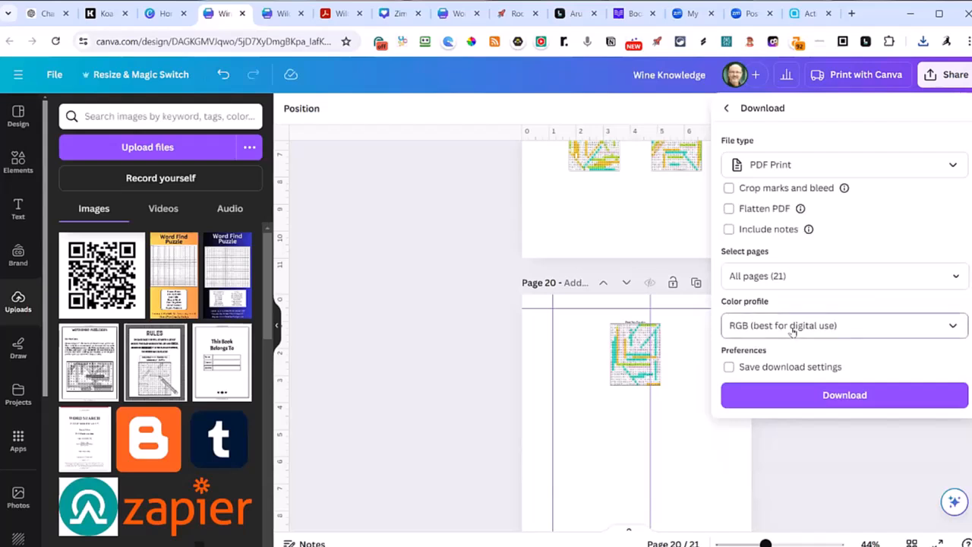
# Set the colour profile to CMYK, enable Flatten PDF and download all pages of the book.
pyautogui.click(792, 327)
pyautogui.click(780, 390)
pyautogui.click(729, 209)
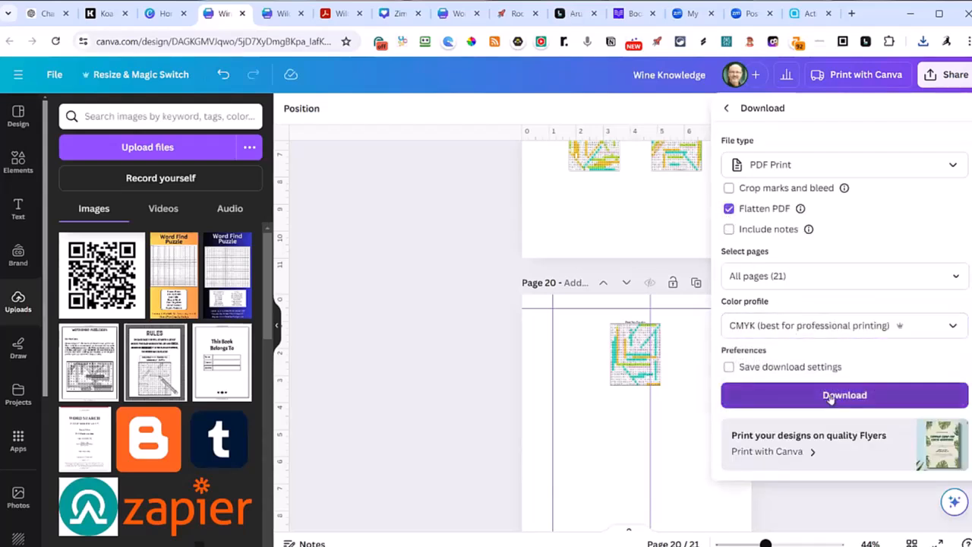
pyautogui.click(830, 396)
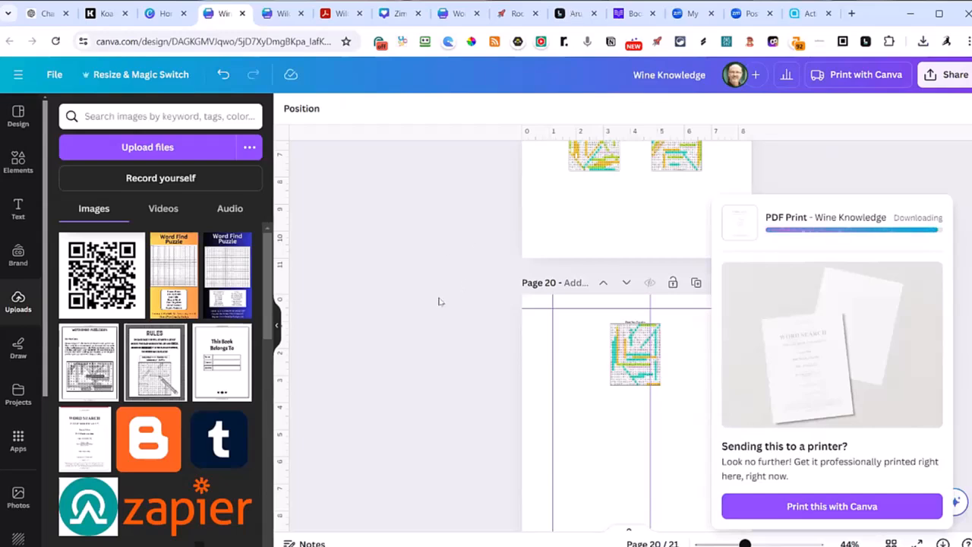
# Centre the QR code on the vertical guide below the web address on page 21.
pyautogui.scroll(10, 537, 326)
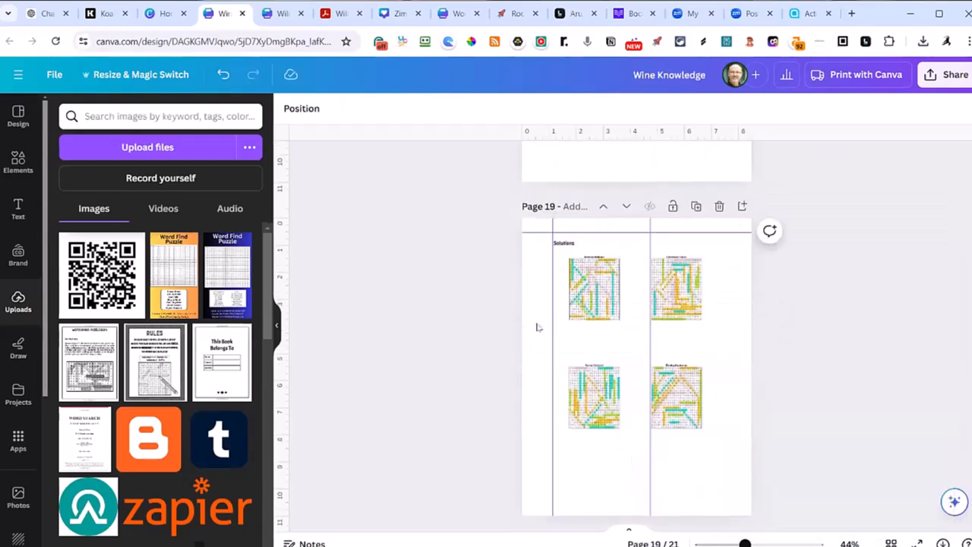
pyautogui.scroll(5, 538, 327)
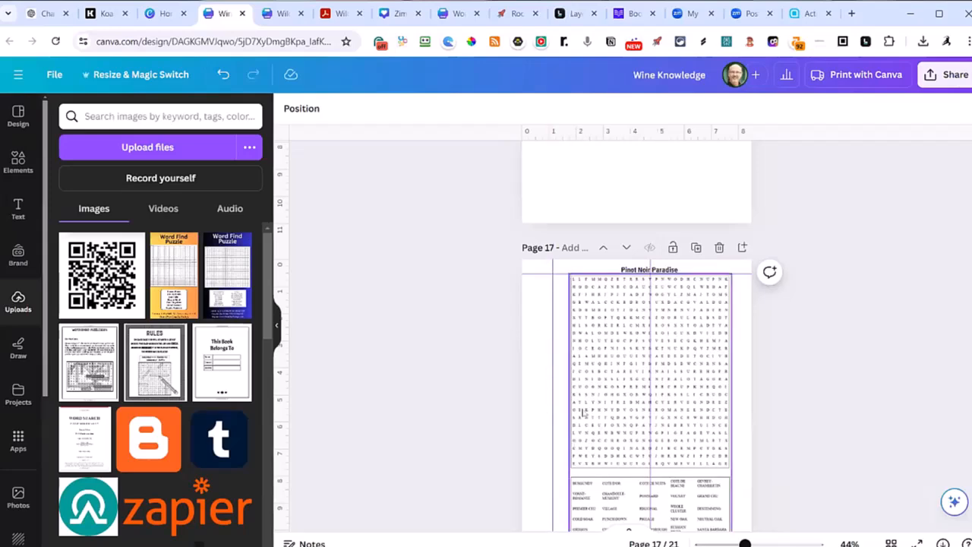
pyautogui.scroll(-10, 580, 419)
pyautogui.scroll(-10, 749, 406)
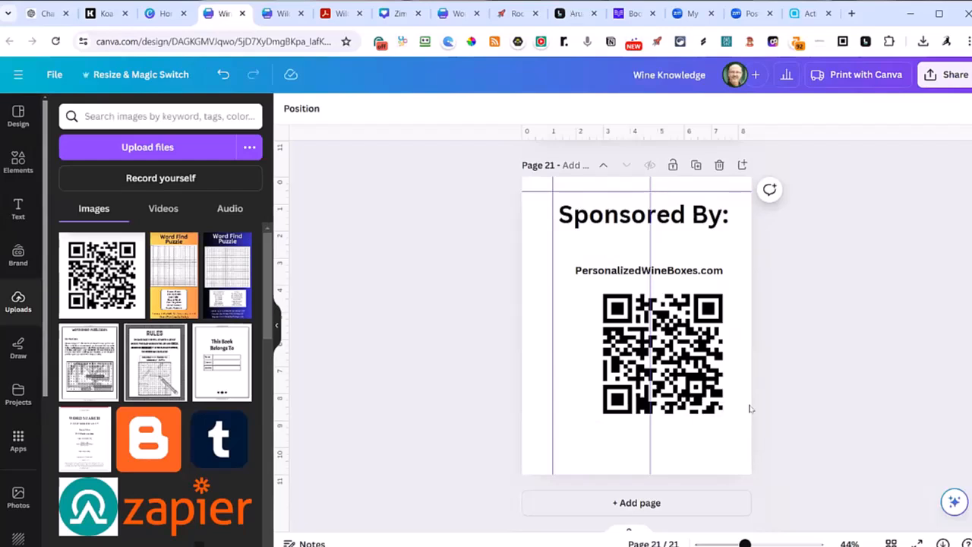
pyautogui.moveTo(683, 382); pyautogui.dragTo(670, 374)
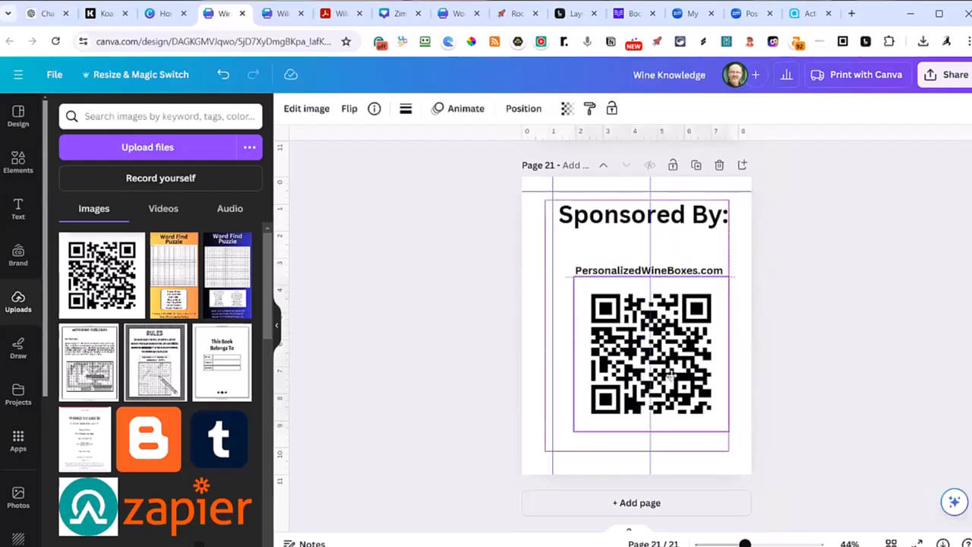
pyautogui.press('Escape')
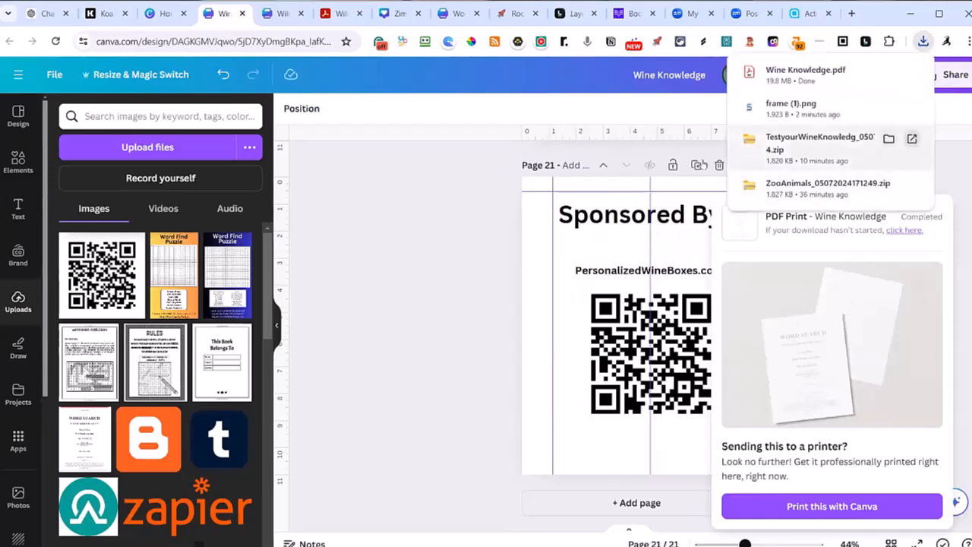
pyautogui.scroll(8, 435, 235)
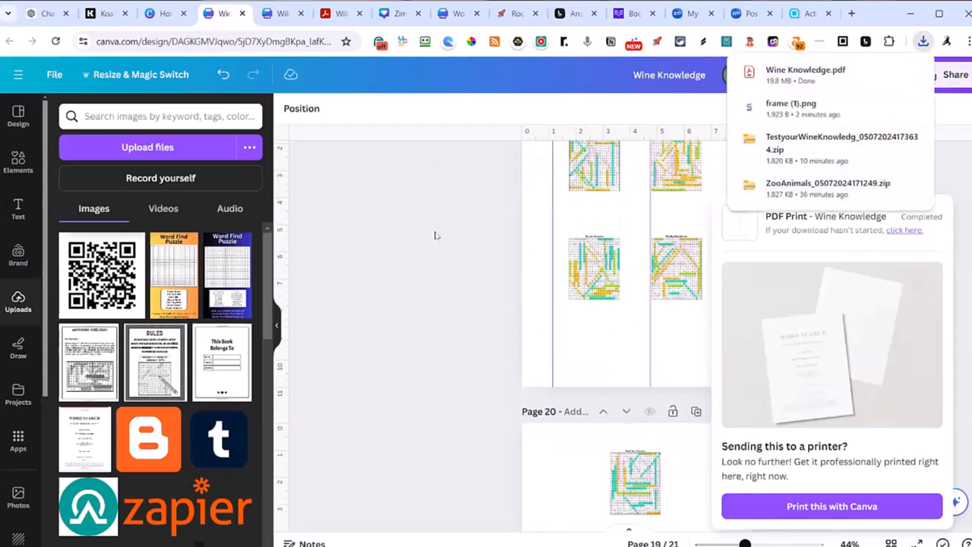
pyautogui.scroll(8, 401, 261)
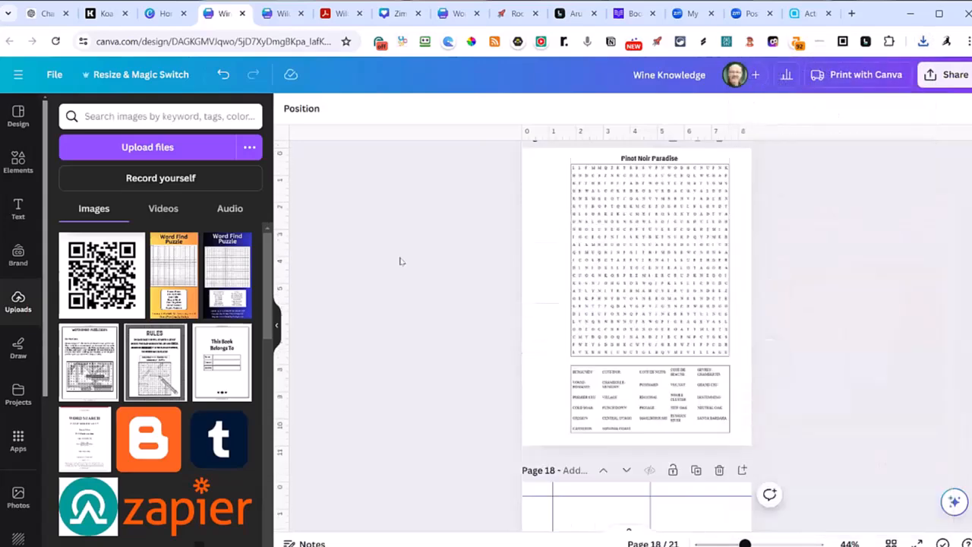
pyautogui.scroll(-3, 400, 261)
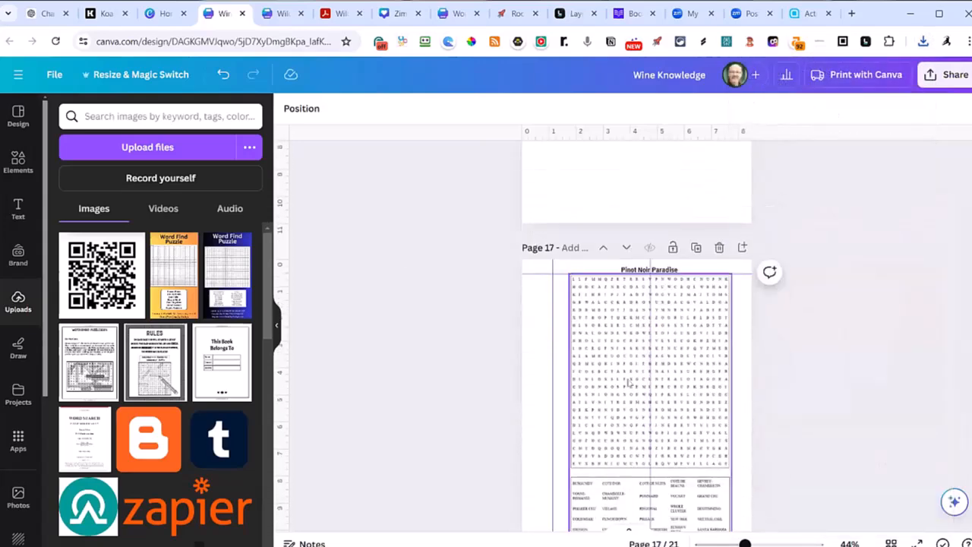
pyautogui.scroll(-1, 648, 408)
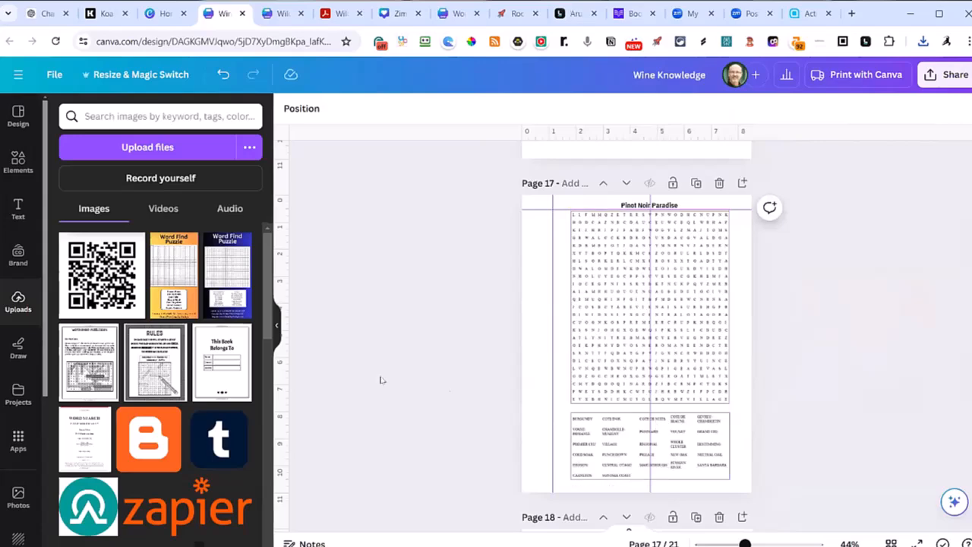
pyautogui.scroll(-1, 608, 386)
pyautogui.scroll(8, 610, 388)
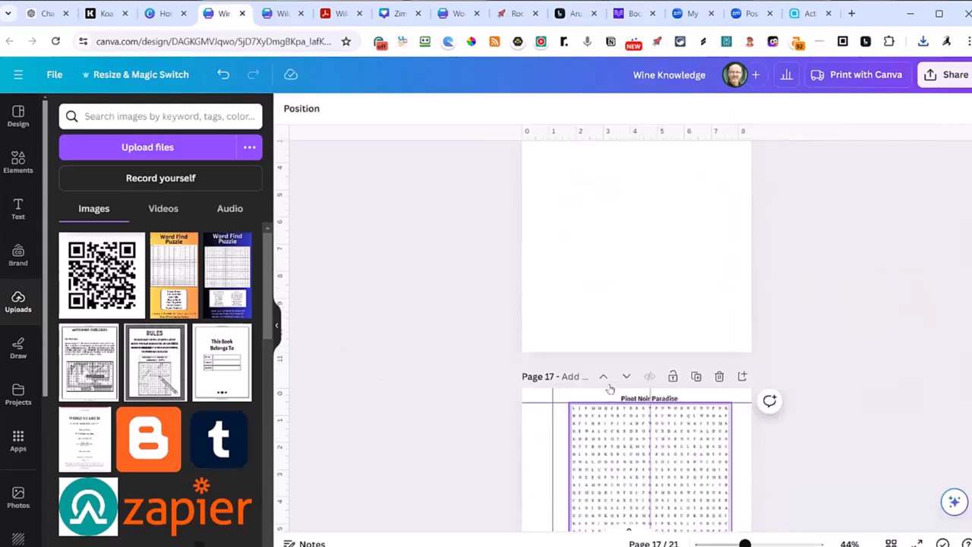
pyautogui.scroll(7, 609, 388)
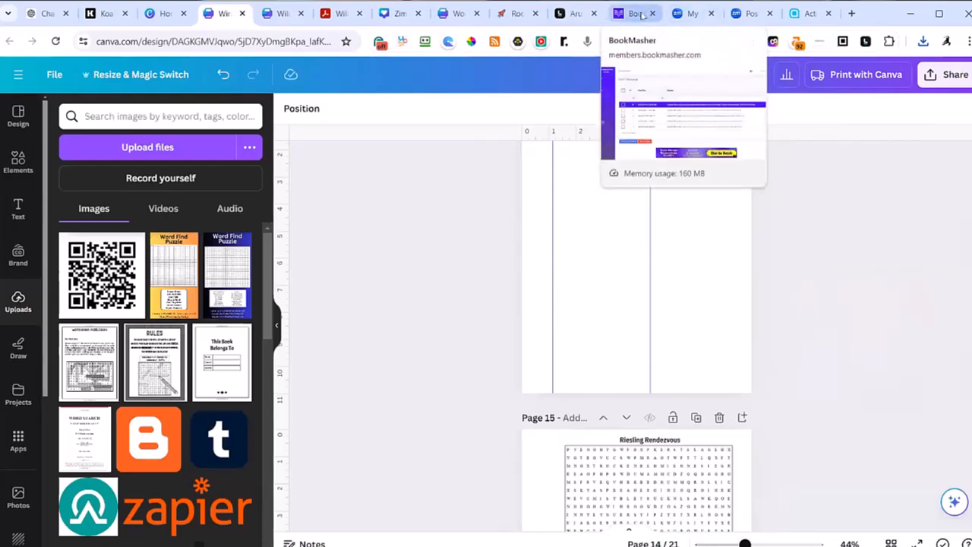
# Switch to BookMasher and open the Home Fitness Workouts book from the Wordsearch Puzzles list for editing.
pyautogui.click(643, 14)
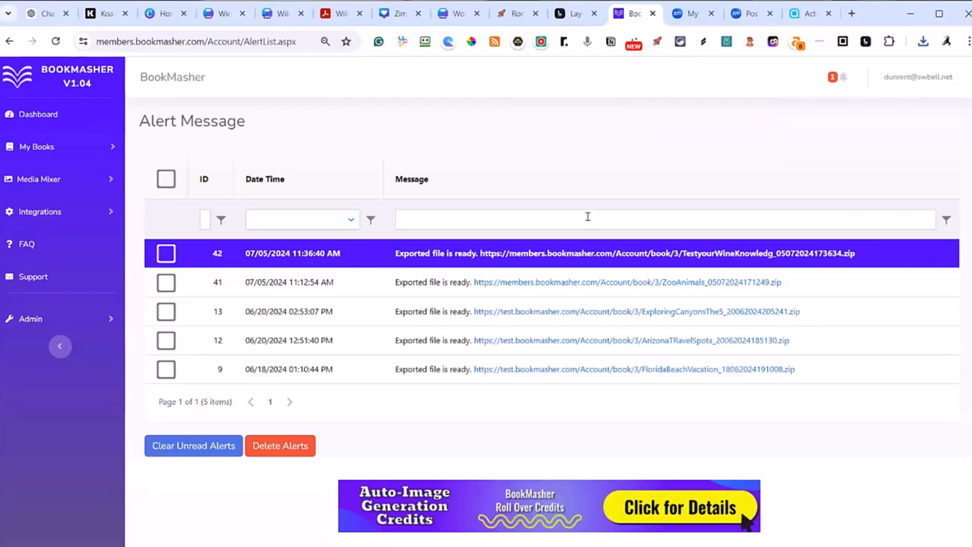
pyautogui.click(38, 149)
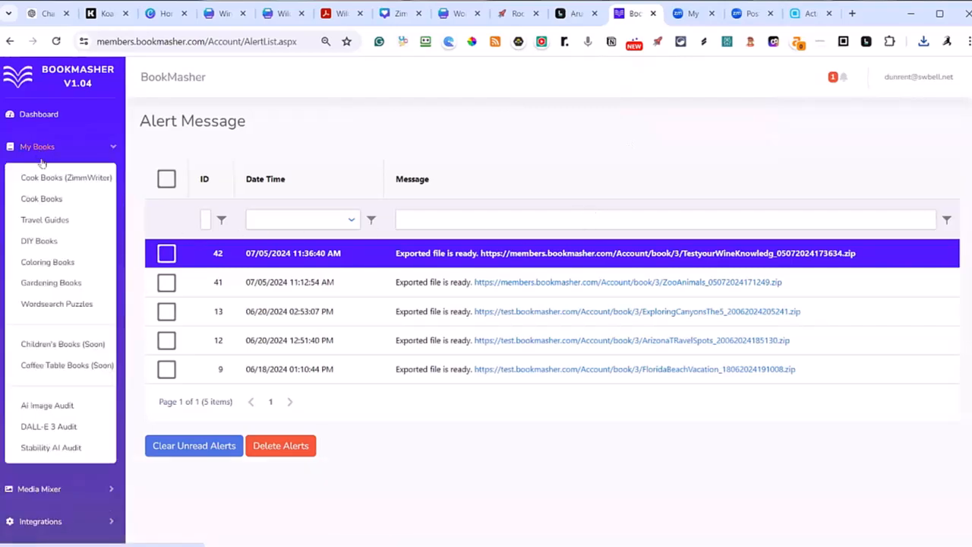
pyautogui.click(42, 307)
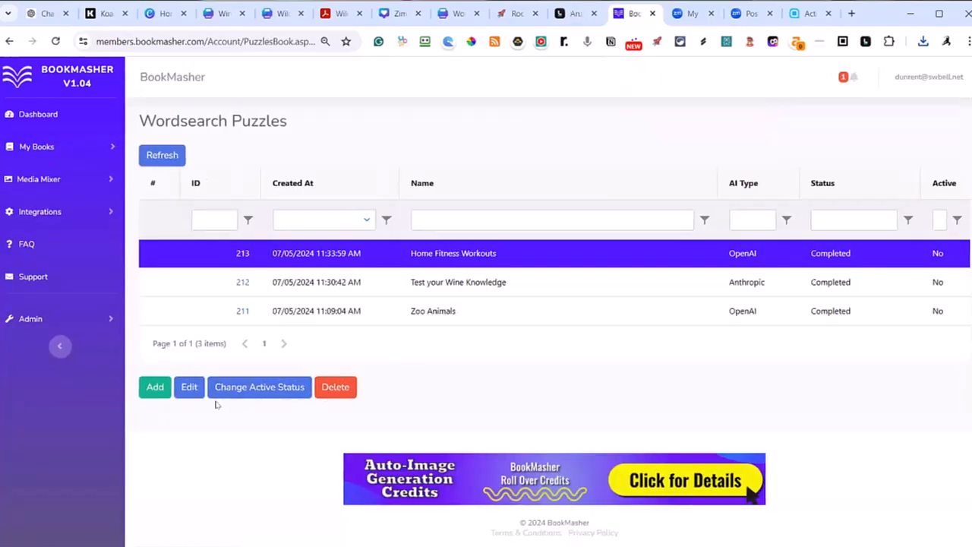
pyautogui.click(190, 389)
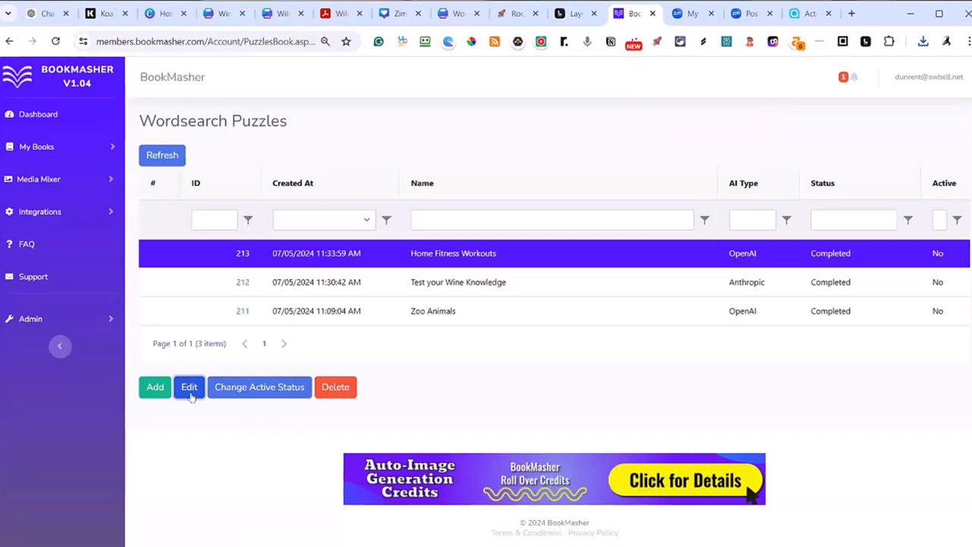
# Preview the entire Home Fitness Workouts book and examine its word lists, puzzle pages and answer keys.
pyautogui.scroll(-6, 756, 311)
pyautogui.scroll(-4, 763, 301)
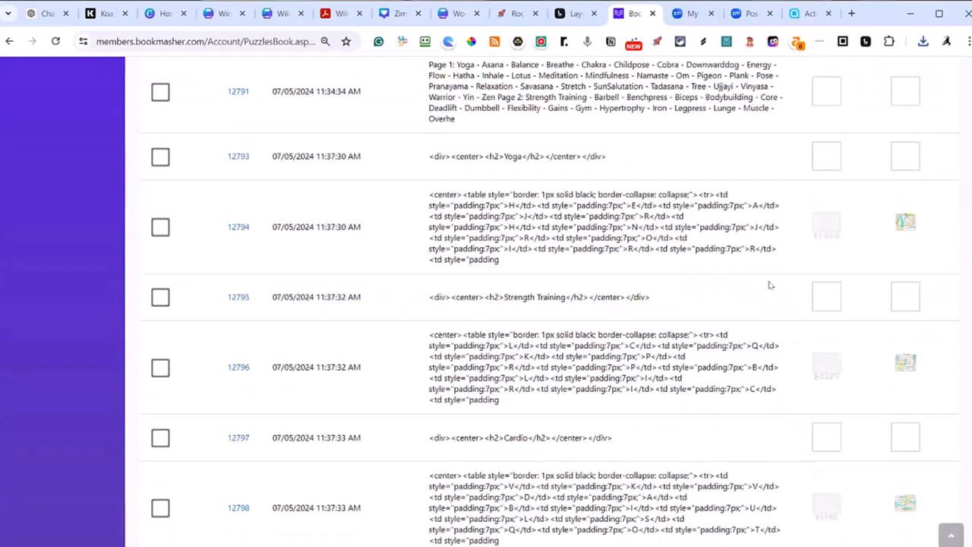
pyautogui.scroll(4, 768, 282)
pyautogui.scroll(-10, 334, 360)
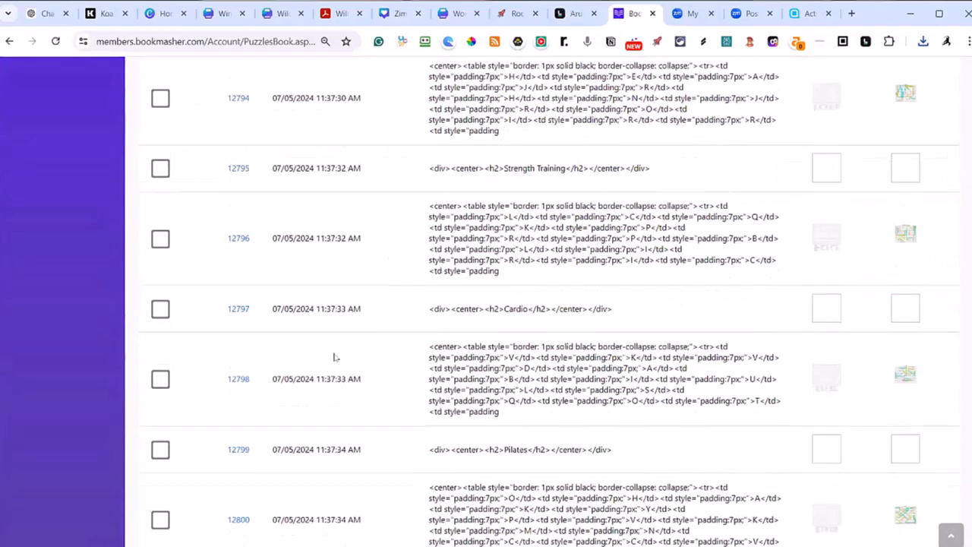
pyautogui.click(240, 400)
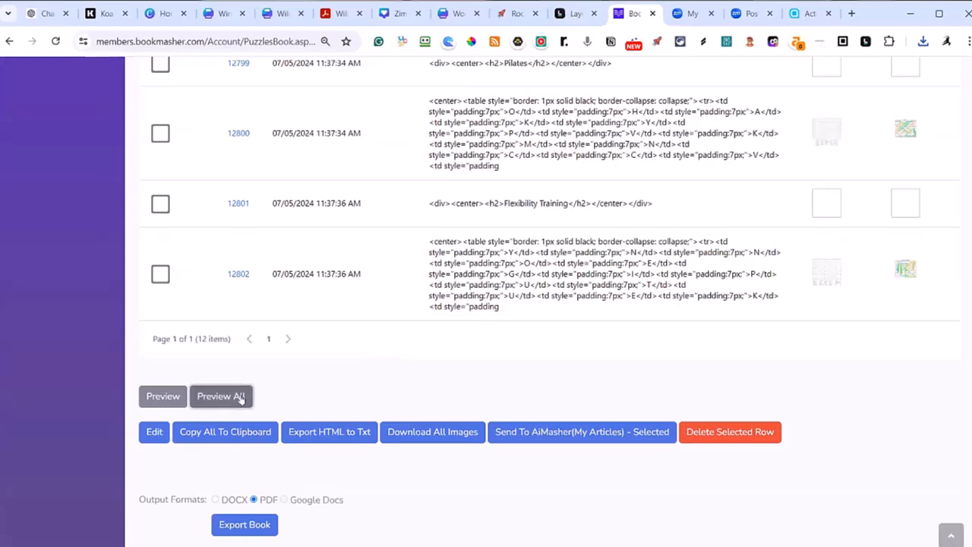
pyautogui.scroll(-15, 539, 365)
pyautogui.scroll(-10, 539, 365)
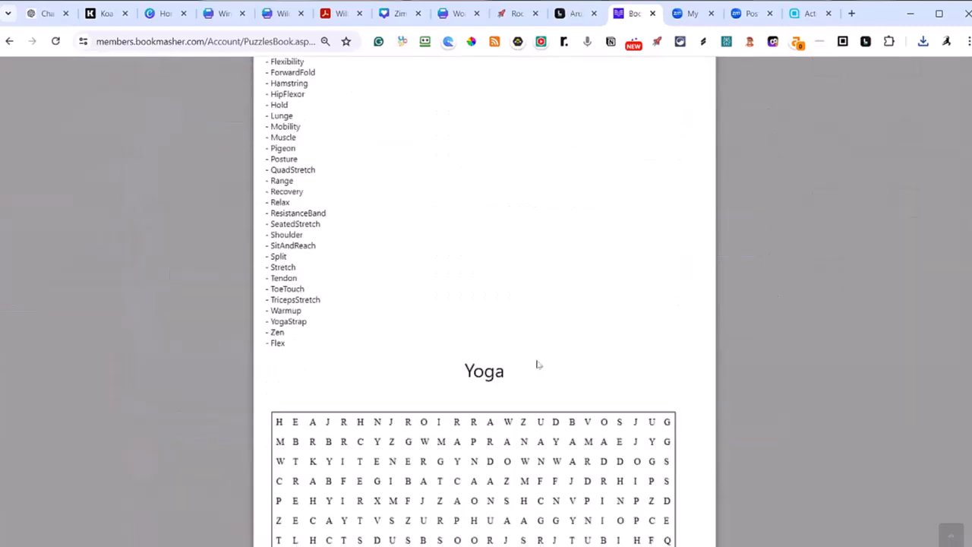
pyautogui.scroll(5, 539, 365)
pyautogui.scroll(-5, 539, 365)
pyautogui.scroll(-15, 538, 365)
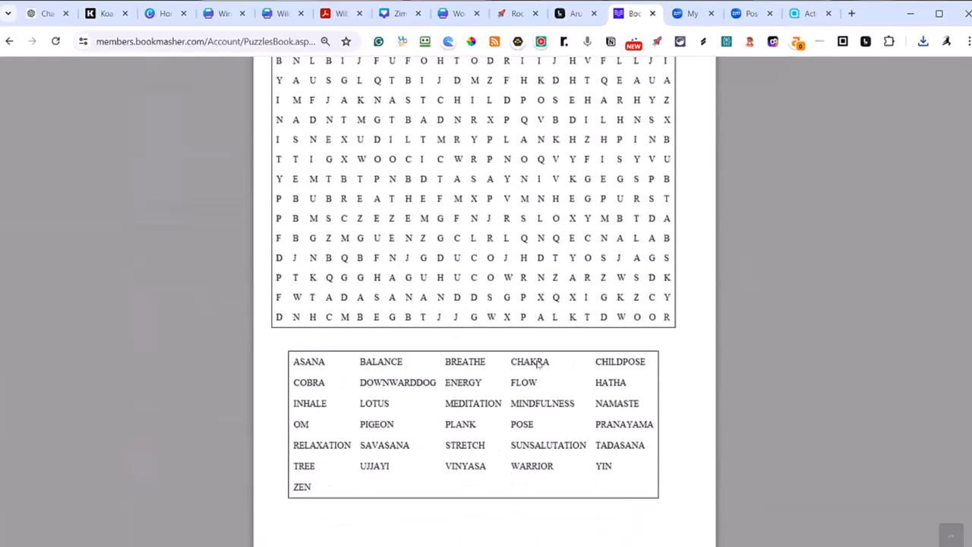
pyautogui.scroll(-15, 537, 365)
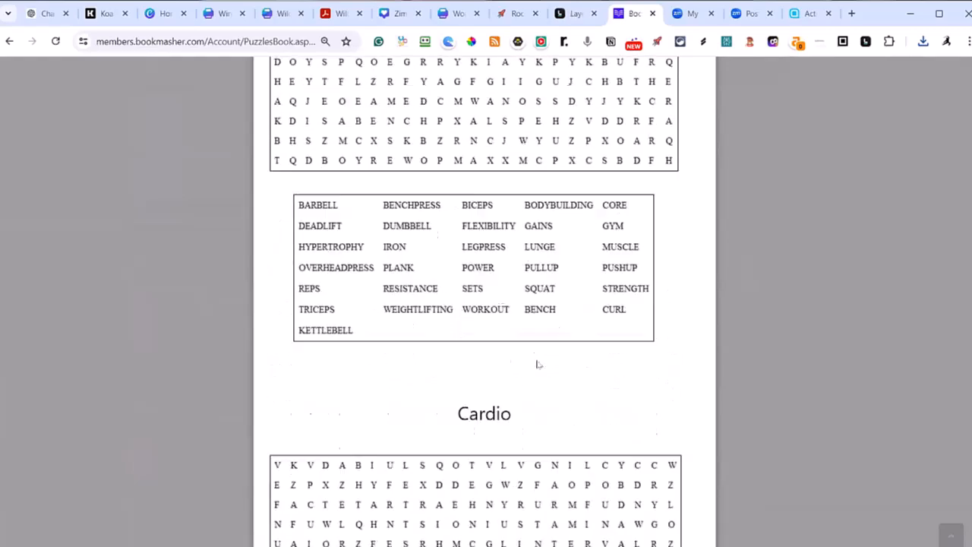
pyautogui.scroll(-15, 537, 365)
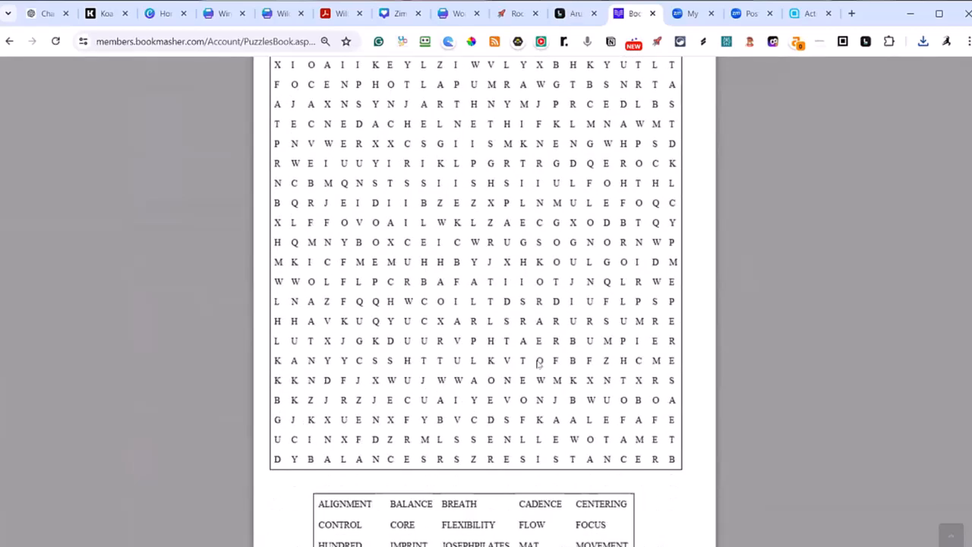
pyautogui.scroll(-15, 537, 364)
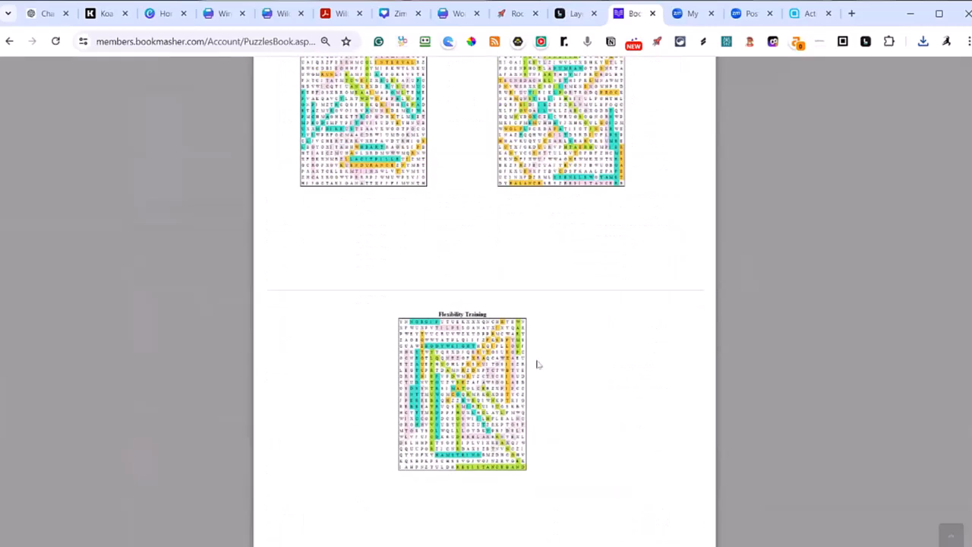
pyautogui.scroll(20, 537, 364)
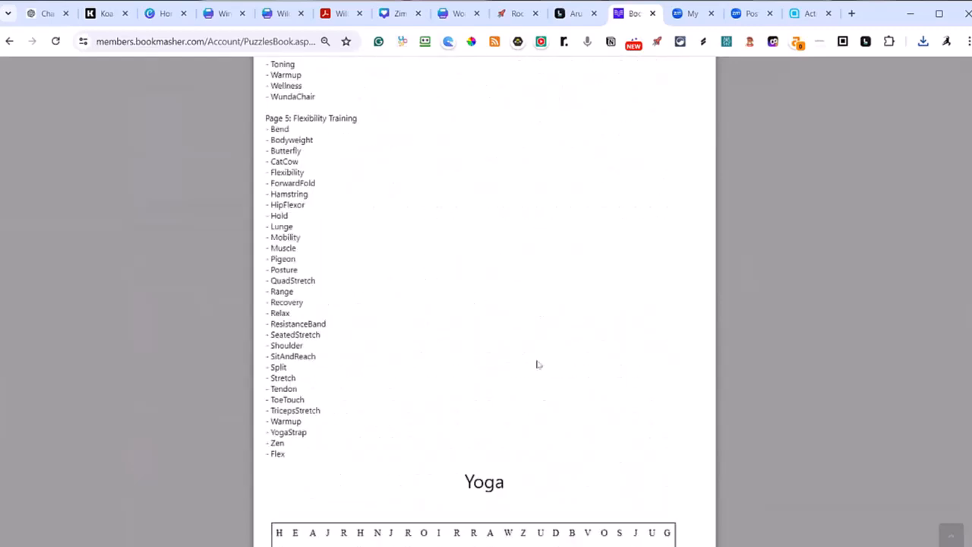
pyautogui.scroll(15, 538, 364)
pyautogui.scroll(-4, 538, 364)
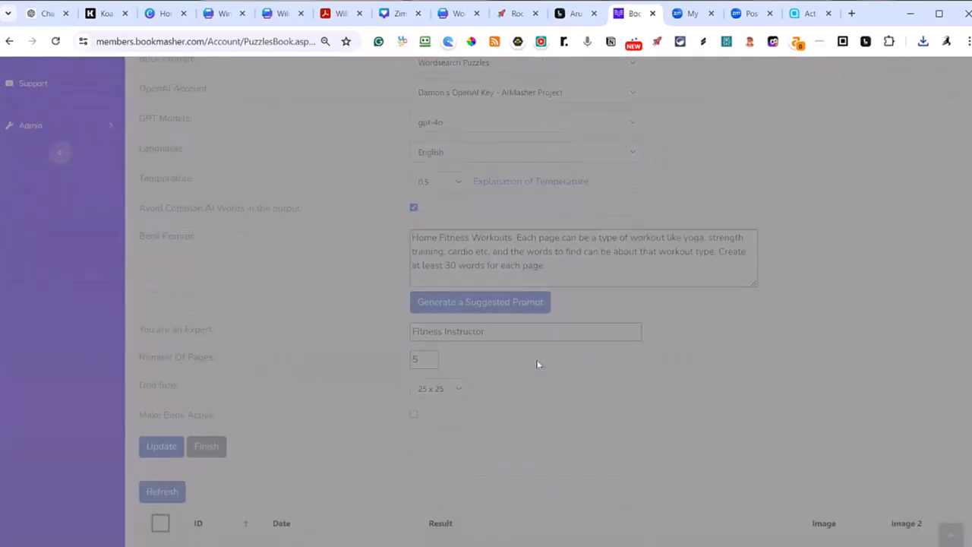
pyautogui.click(725, 411)
# Export the Home Fitness Workouts book in PDF format.
pyautogui.scroll(-10, 755, 403)
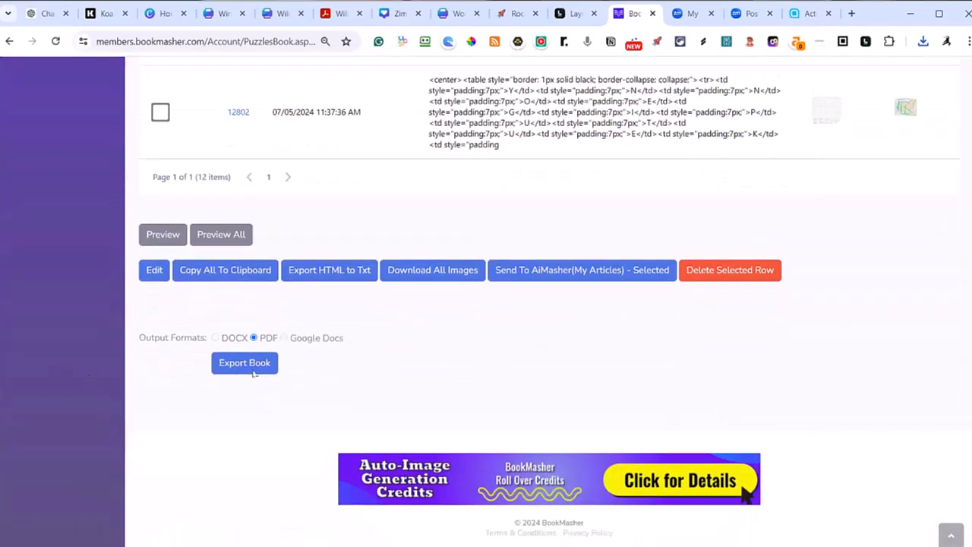
pyautogui.click(255, 365)
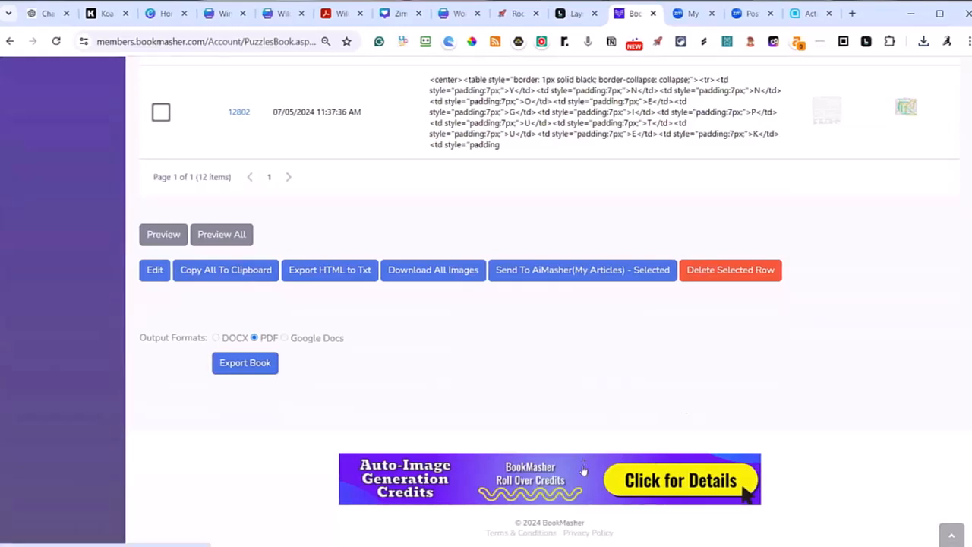
# Switch to the Canva home page and open the WordSearch Puzzle Template 8.5x11 design from the recent designs.
pyautogui.click(164, 14)
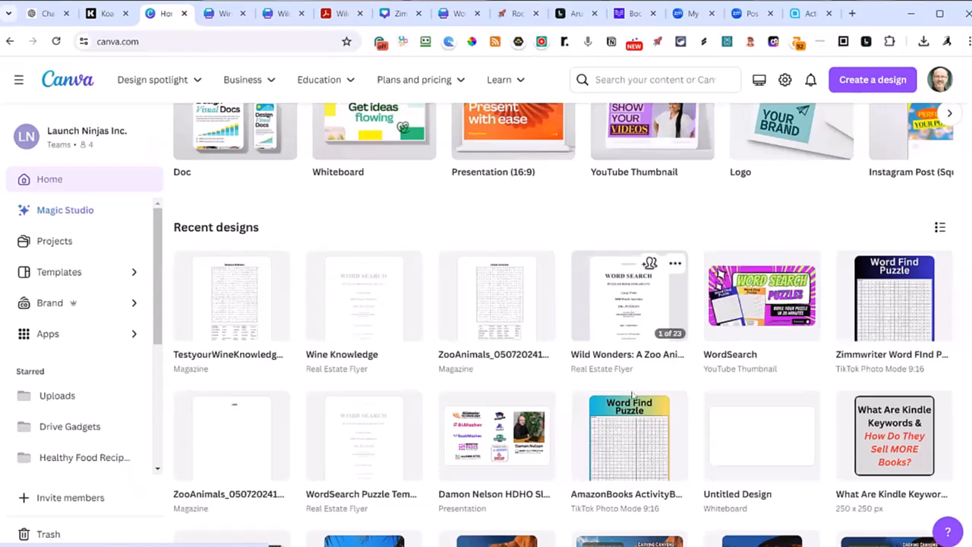
pyautogui.click(382, 449)
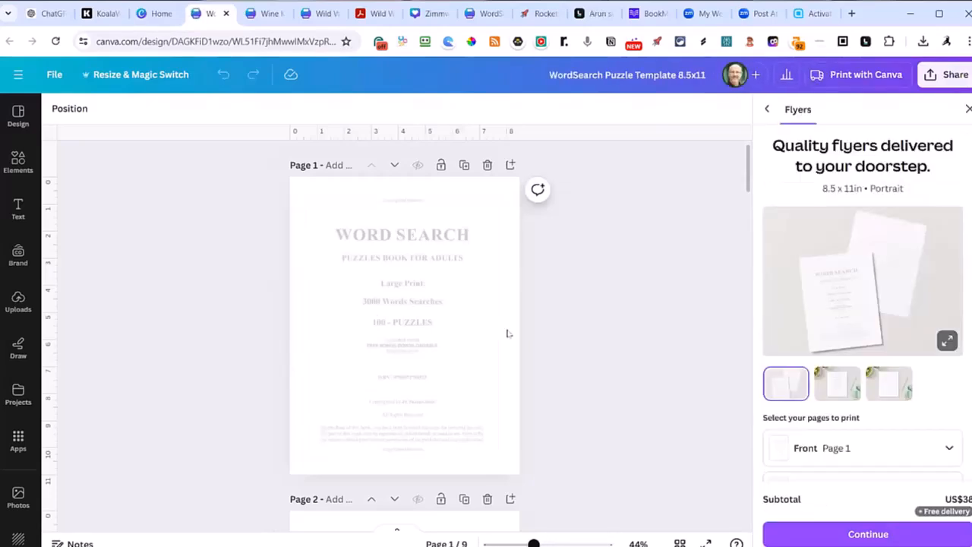
# Add a horizontal guide about 0.65 in down the page and vertical guides about 1 in and 4.6 in from its left edge.
pyautogui.moveTo(402, 134); pyautogui.dragTo(398, 190)
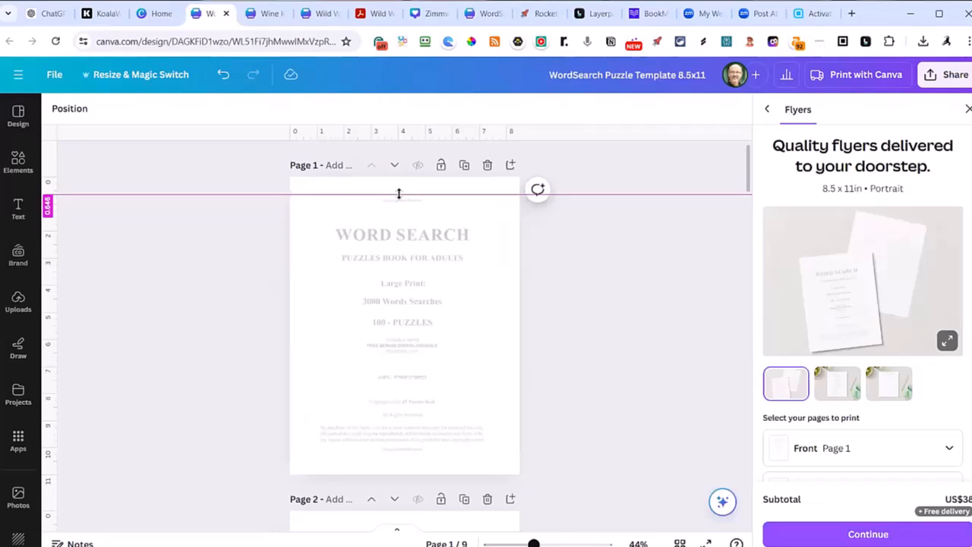
pyautogui.moveTo(398, 194); pyautogui.dragTo(398, 195)
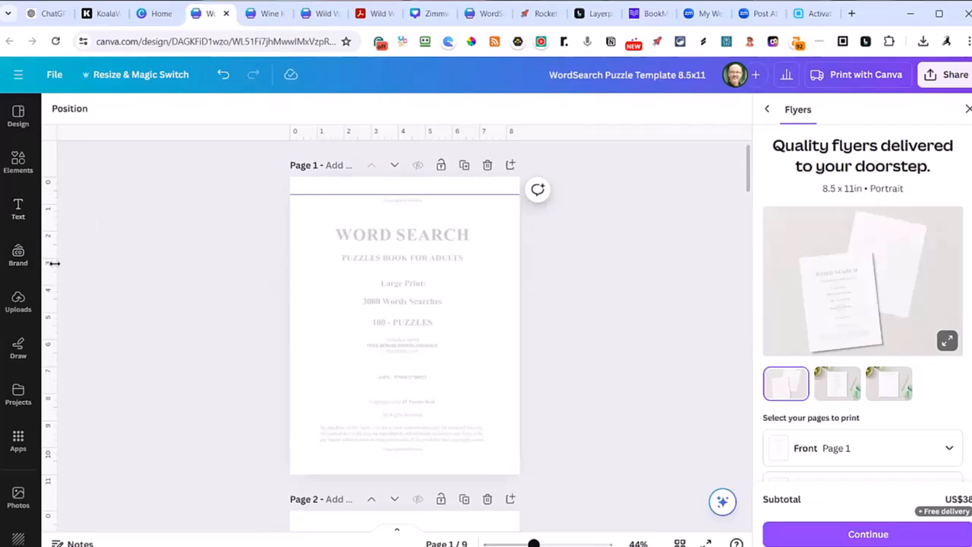
pyautogui.moveTo(54, 264); pyautogui.dragTo(409, 268)
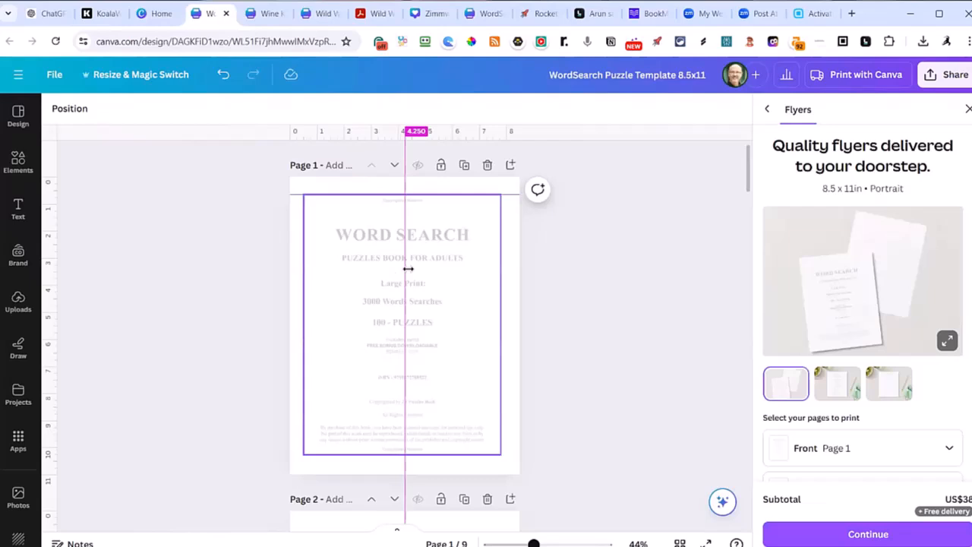
pyautogui.moveTo(409, 268); pyautogui.dragTo(415, 326)
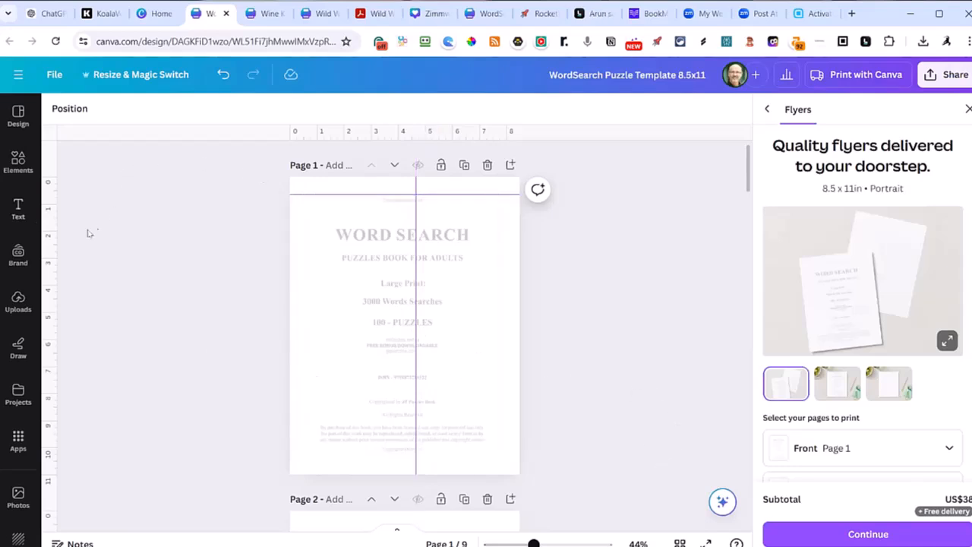
pyautogui.moveTo(55, 272); pyautogui.dragTo(317, 275)
pyautogui.moveTo(318, 275); pyautogui.dragTo(319, 275)
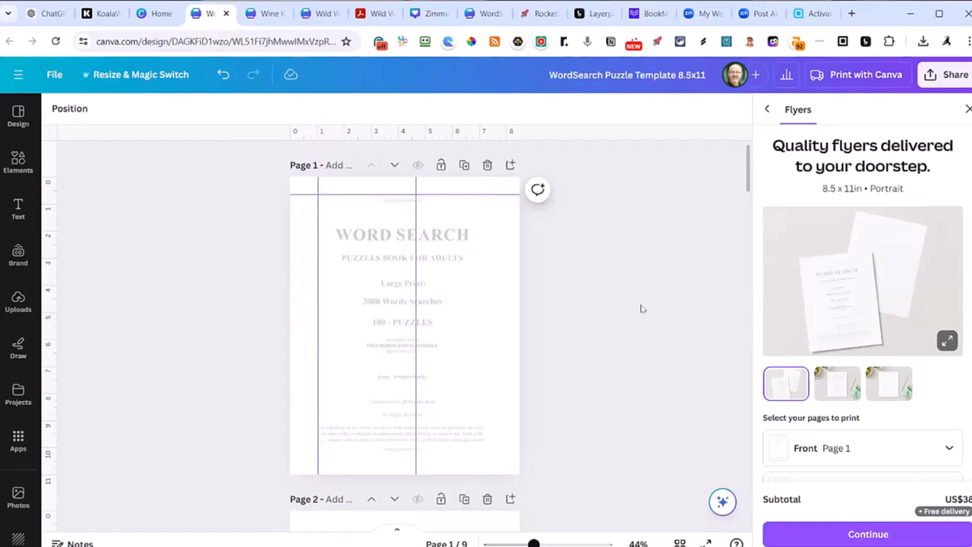
# Create a public view link for the WordSearch Puzzle Template design and copy it.
pyautogui.click(946, 74)
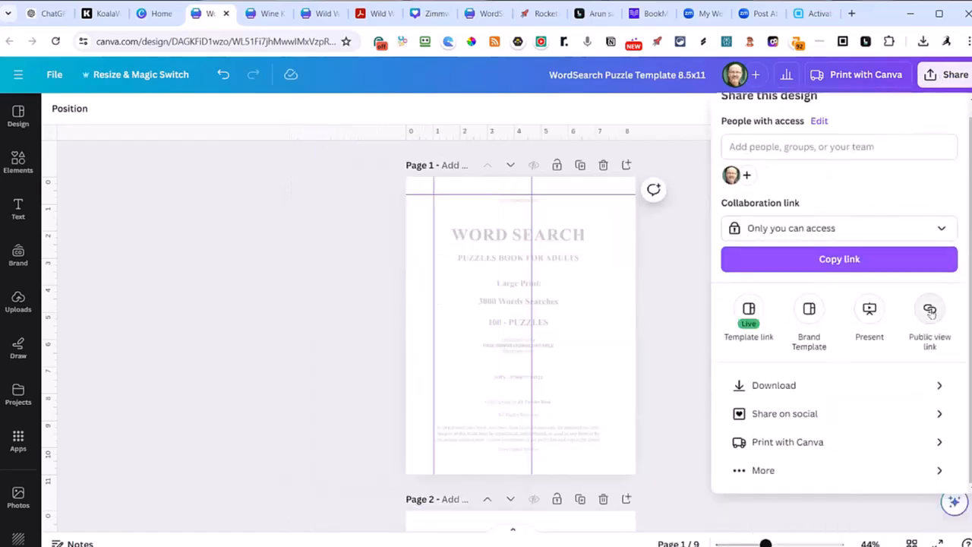
pyautogui.click(933, 312)
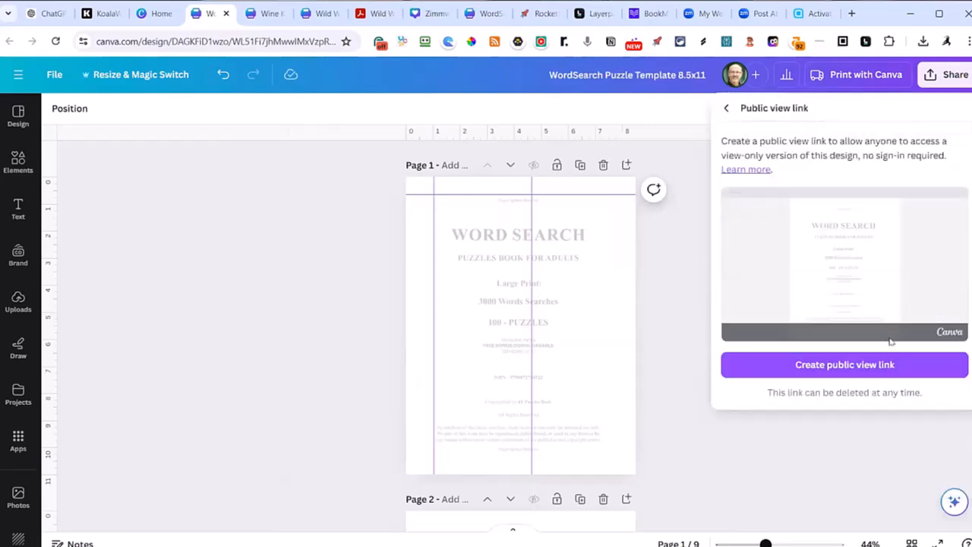
pyautogui.click(874, 366)
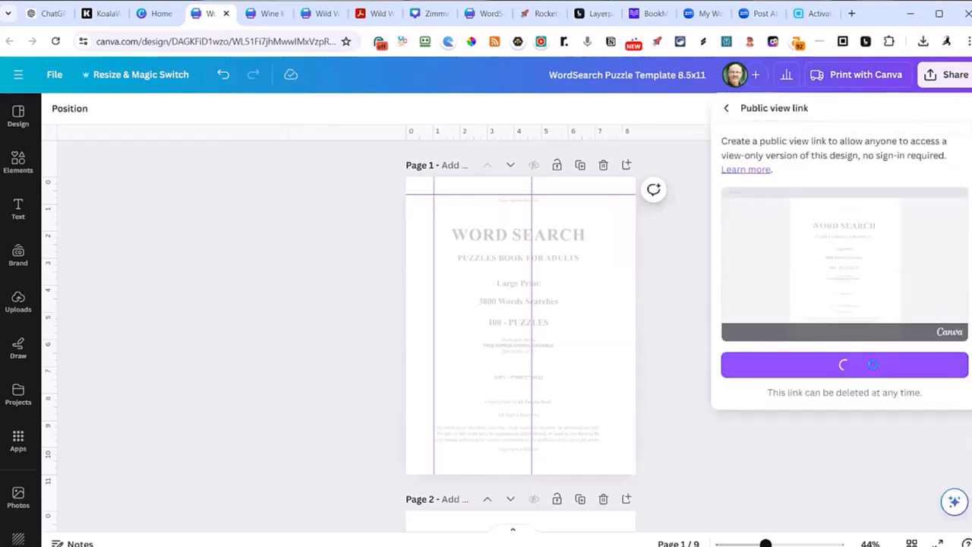
pyautogui.click(945, 352)
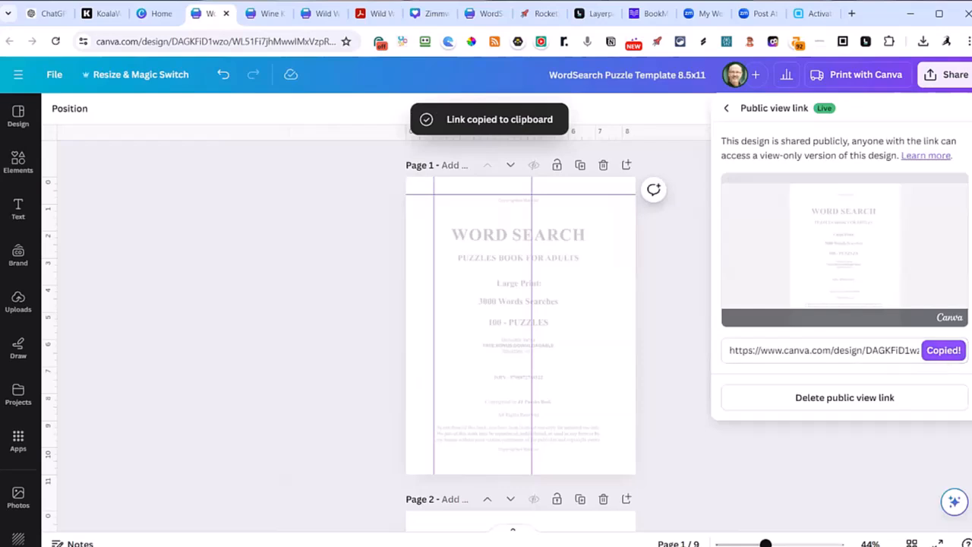